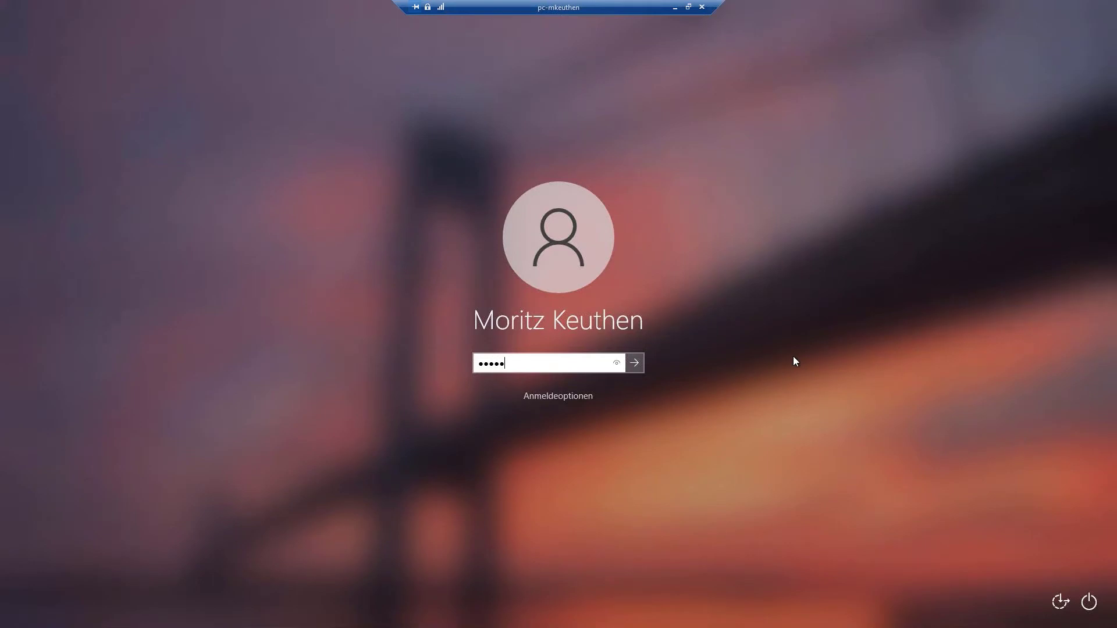
# - Sign in to Windows, re-entering the password after the first attempt is rejected
pyautogui.press('Return')
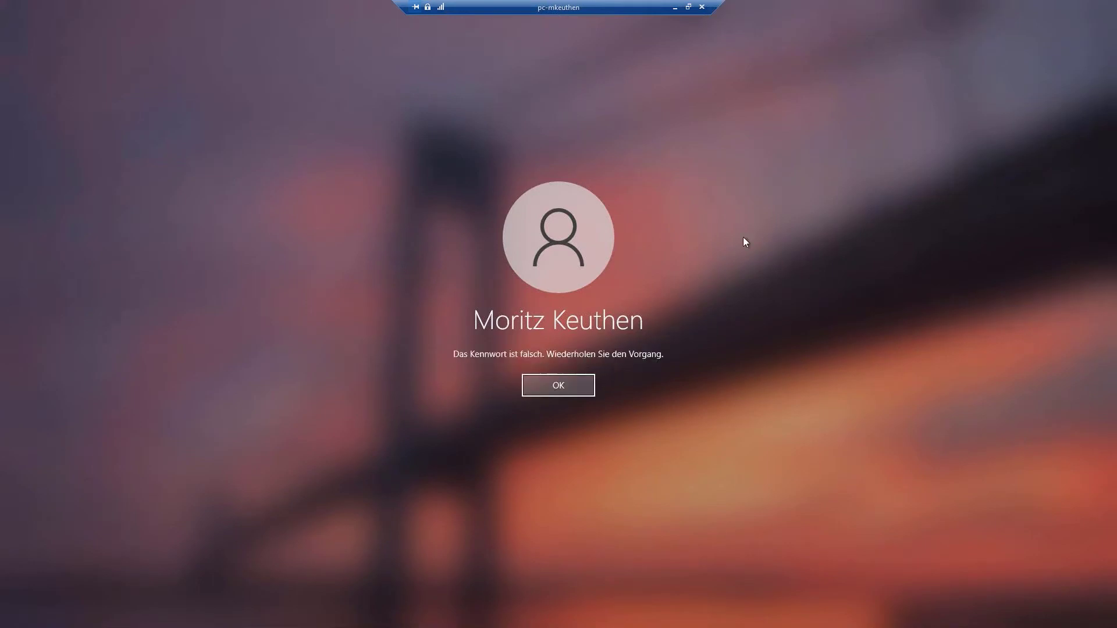
pyautogui.press('Return')
pyautogui.write('••••••••••')
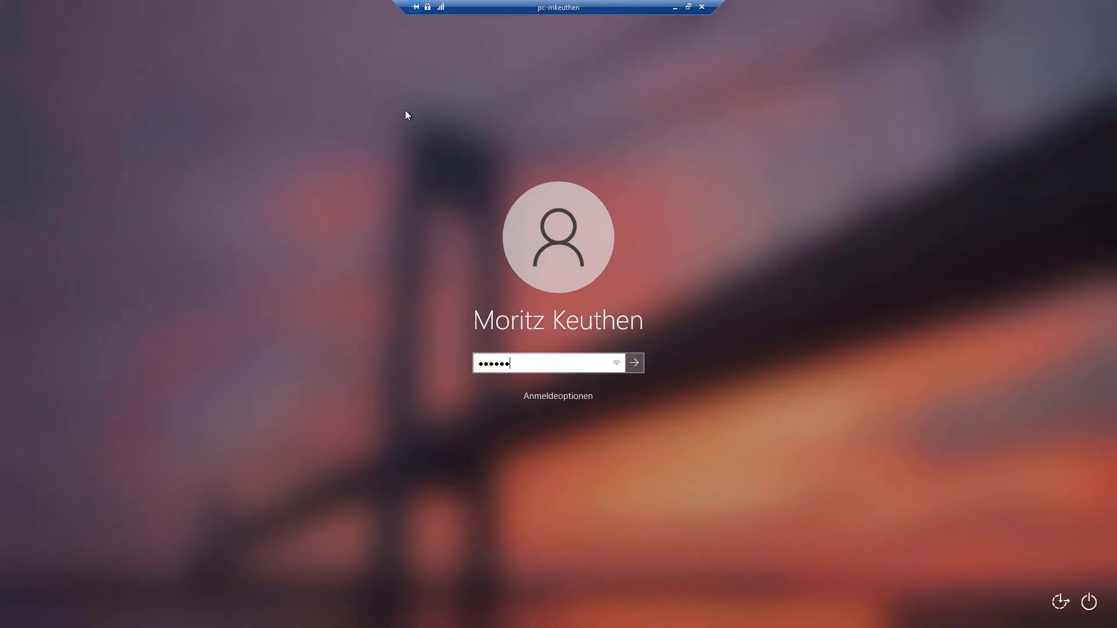
pyautogui.write('•••')
pyautogui.press('Return')
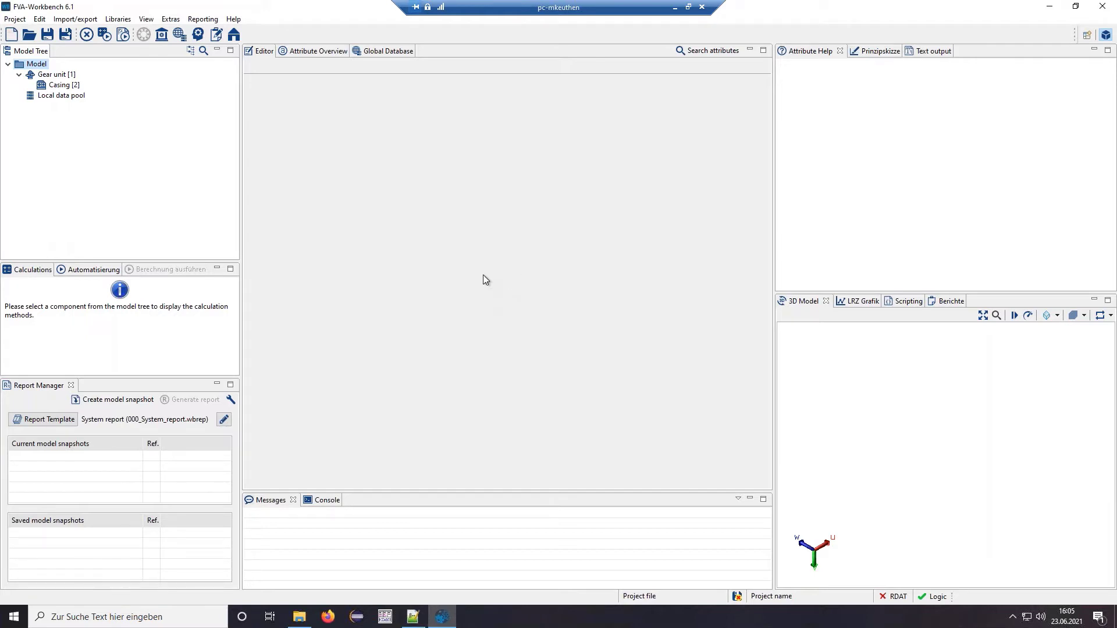
# - Open the project example_model_1.wbpz and maximize its 3D Model view
pyautogui.click(29, 34)
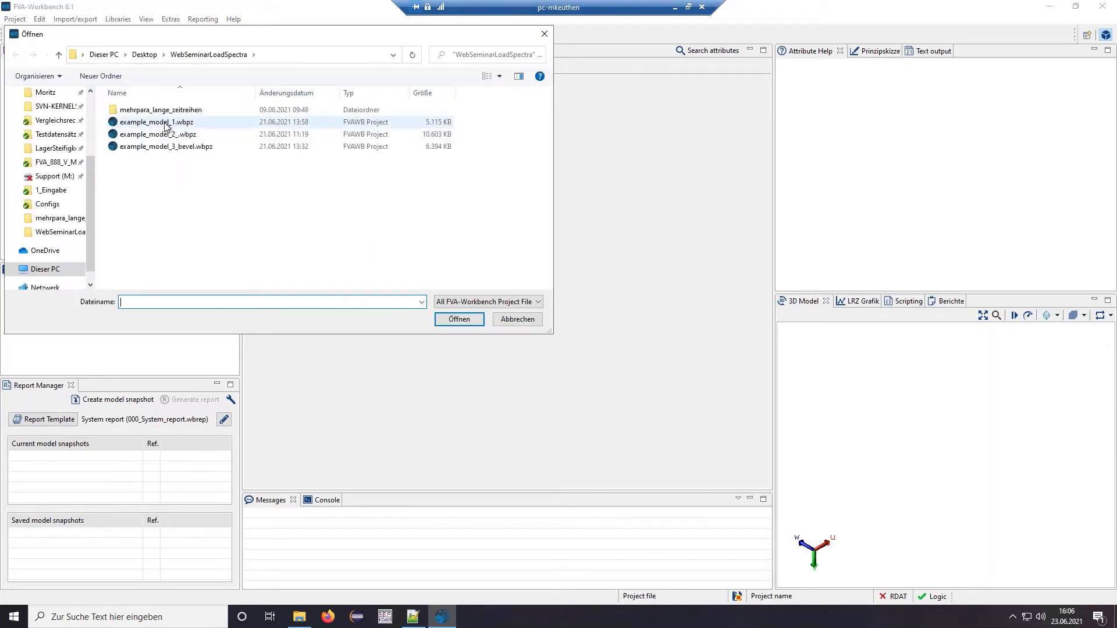
pyautogui.doubleClick(166, 124)
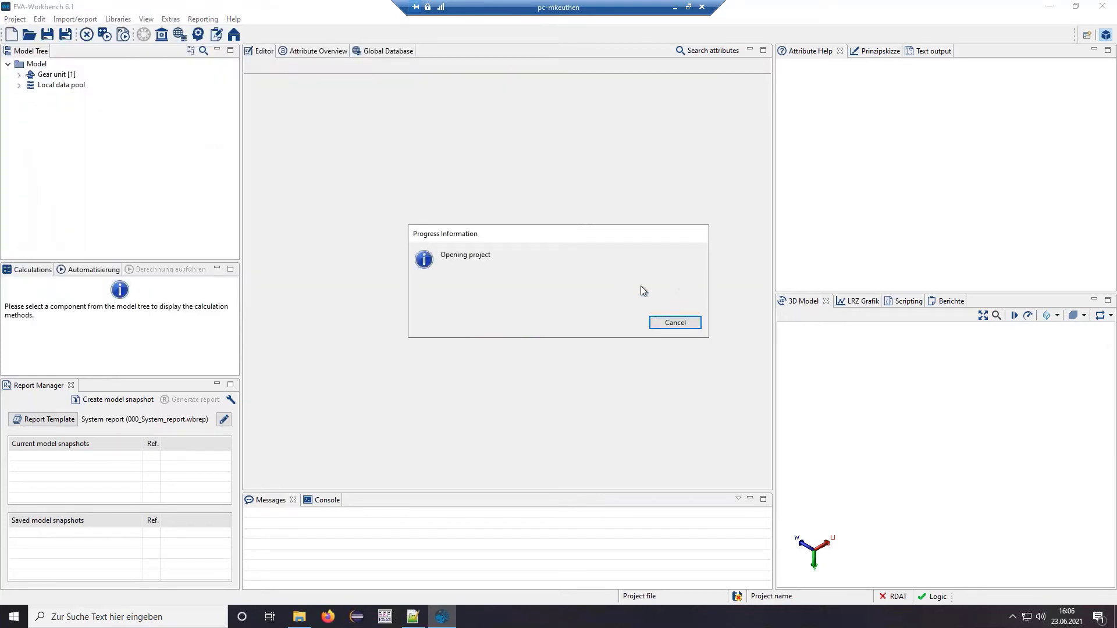
pyautogui.click(797, 302)
pyautogui.doubleClick(797, 301)
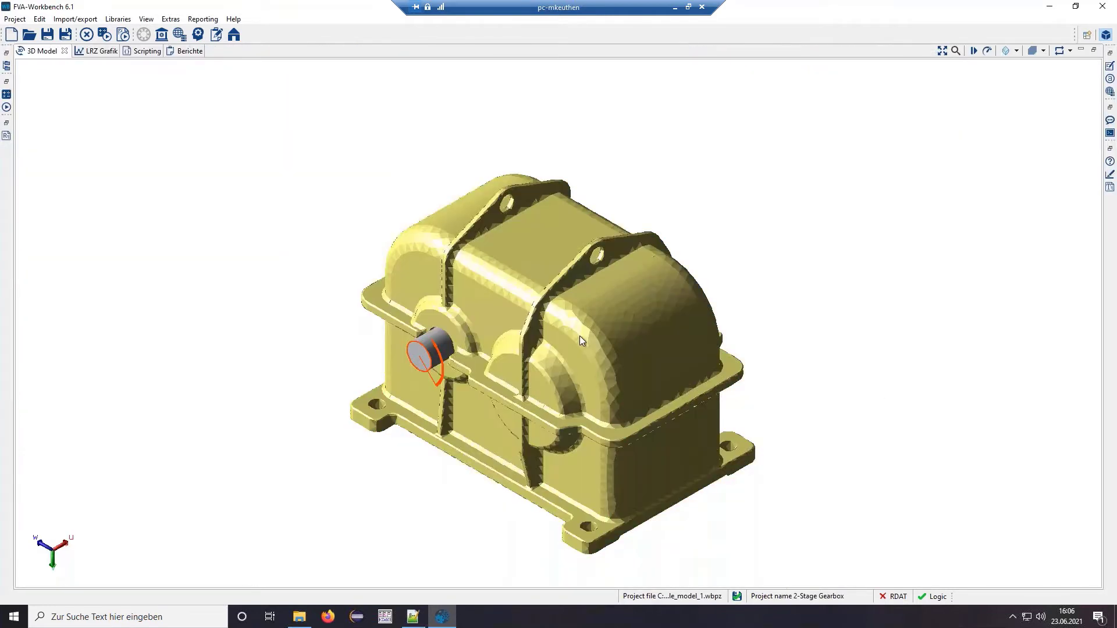
# - Make the gearbox components transparent and turn the model to look inside at the input shaft
pyautogui.rightClick(580, 376)
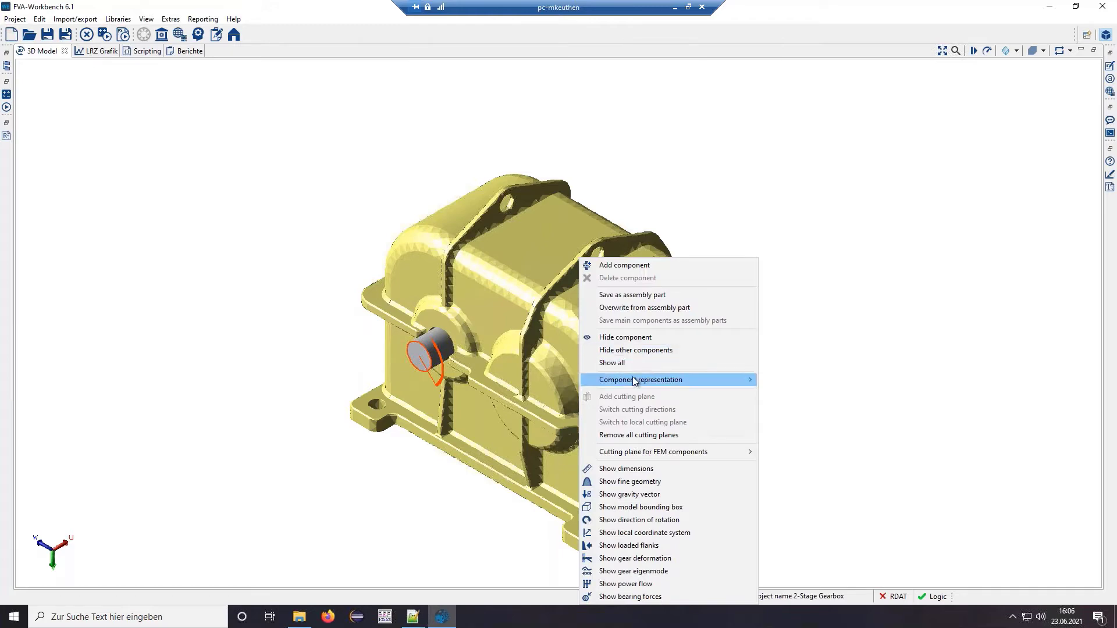
pyautogui.moveTo(633, 378)
pyautogui.click(790, 404)
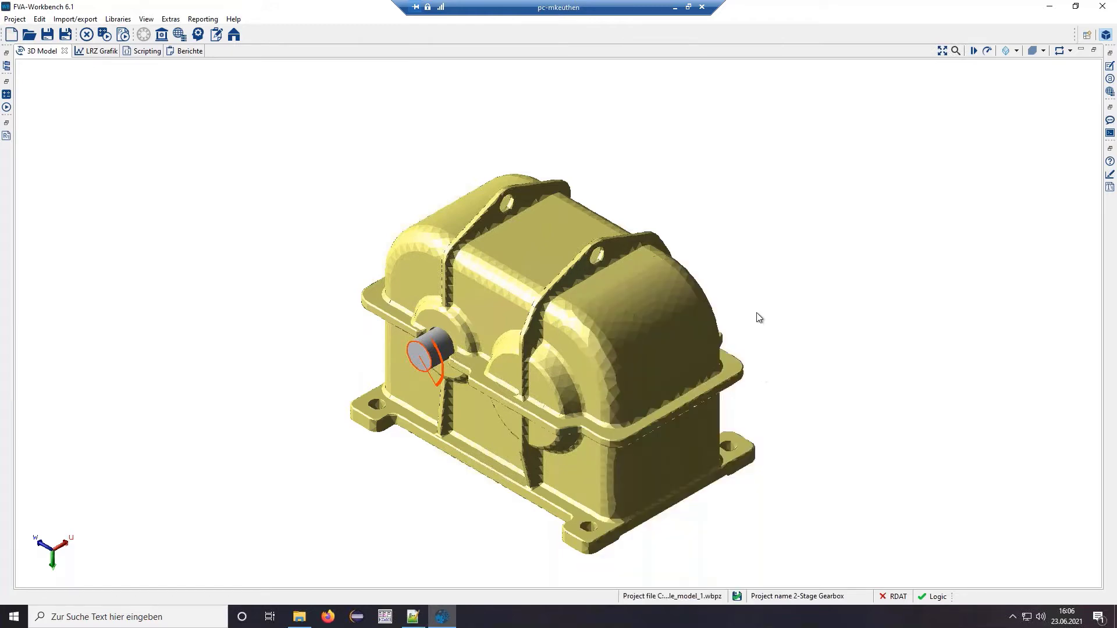
pyautogui.moveTo(721, 393); pyautogui.dragTo(718, 421)
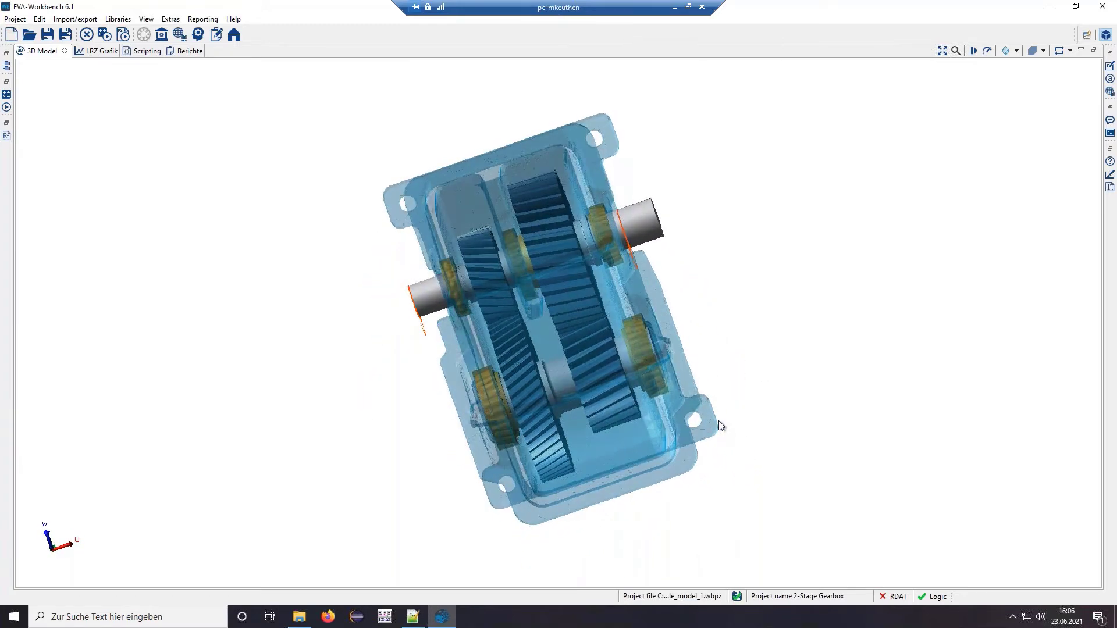
pyautogui.click(425, 295)
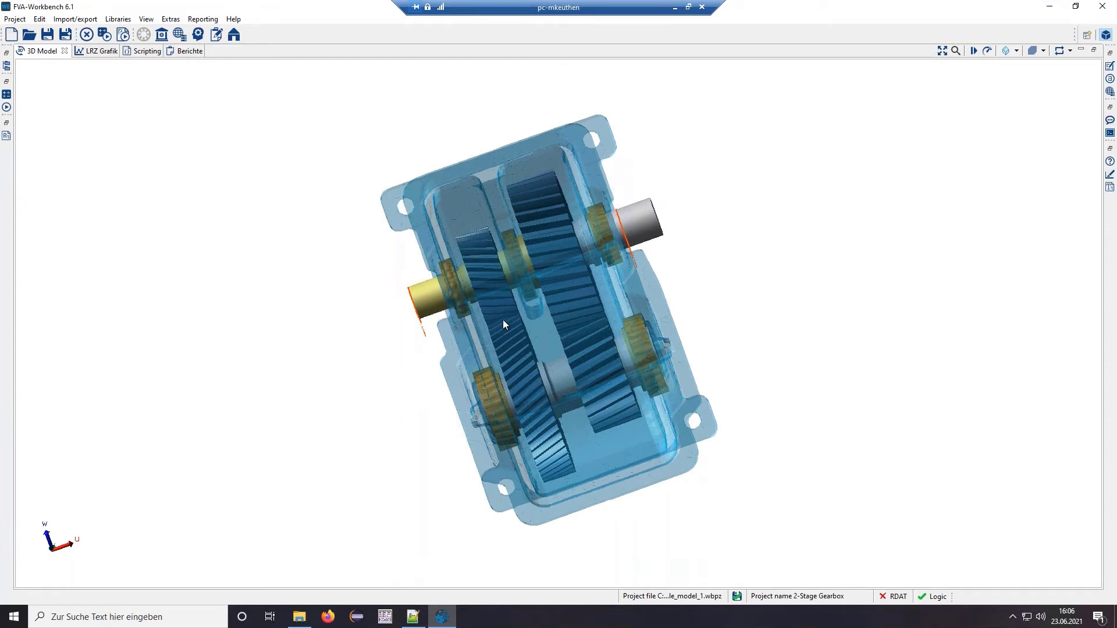
# - Add a cutting plane, rotate and zoom onto the sectioned shafts, then restore the layout
pyautogui.rightClick(452, 316)
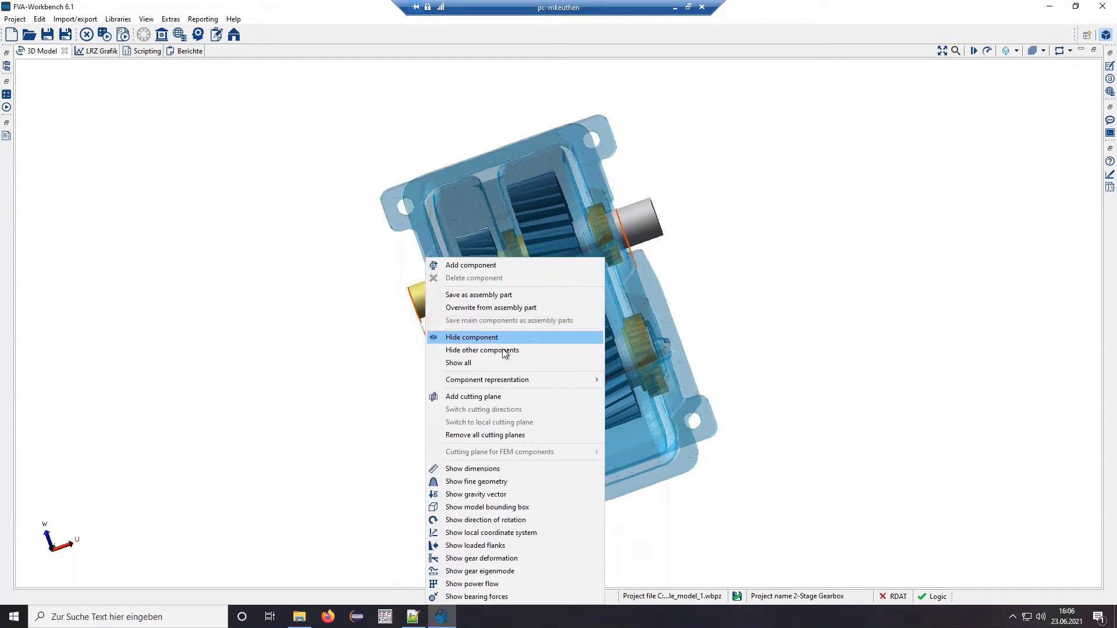
pyautogui.click(513, 397)
pyautogui.moveTo(455, 351); pyautogui.dragTo(834, 343)
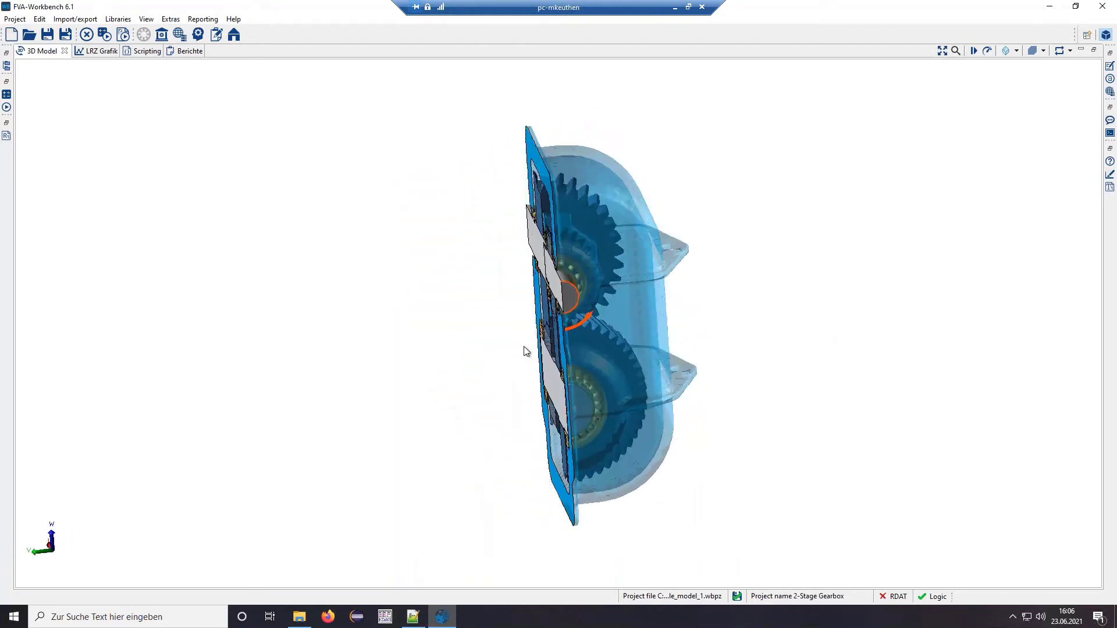
pyautogui.moveTo(526, 350); pyautogui.dragTo(832, 317)
pyautogui.scroll(2, 613, 240)
pyautogui.scroll(2, 613, 240)
pyautogui.moveTo(613, 241); pyautogui.dragTo(633, 341)
pyautogui.scroll(3, 624, 318)
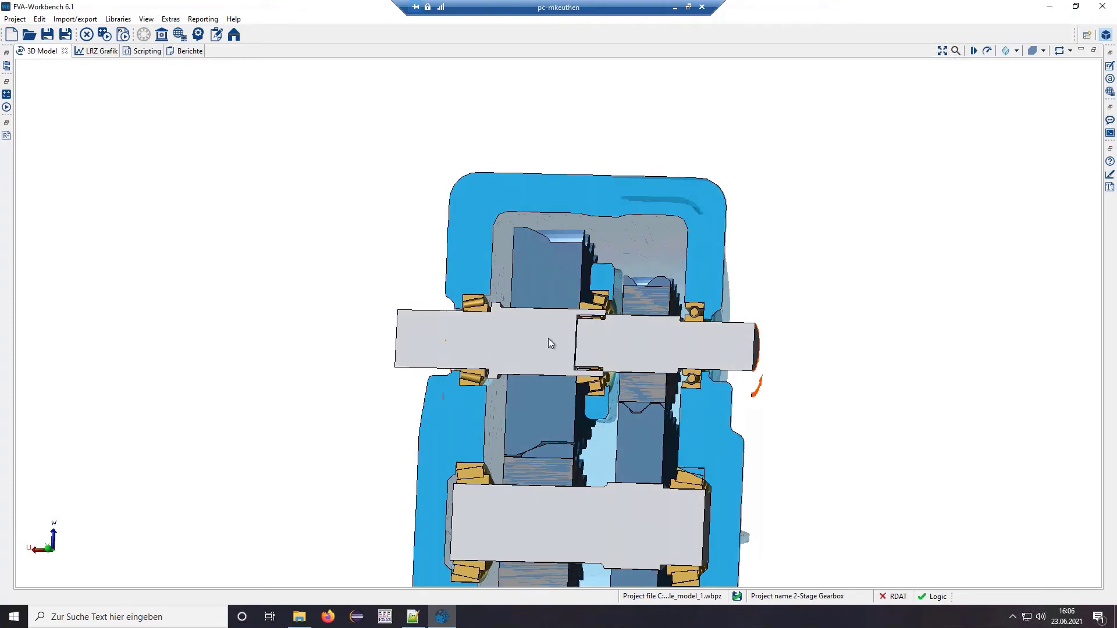
pyautogui.doubleClick(48, 52)
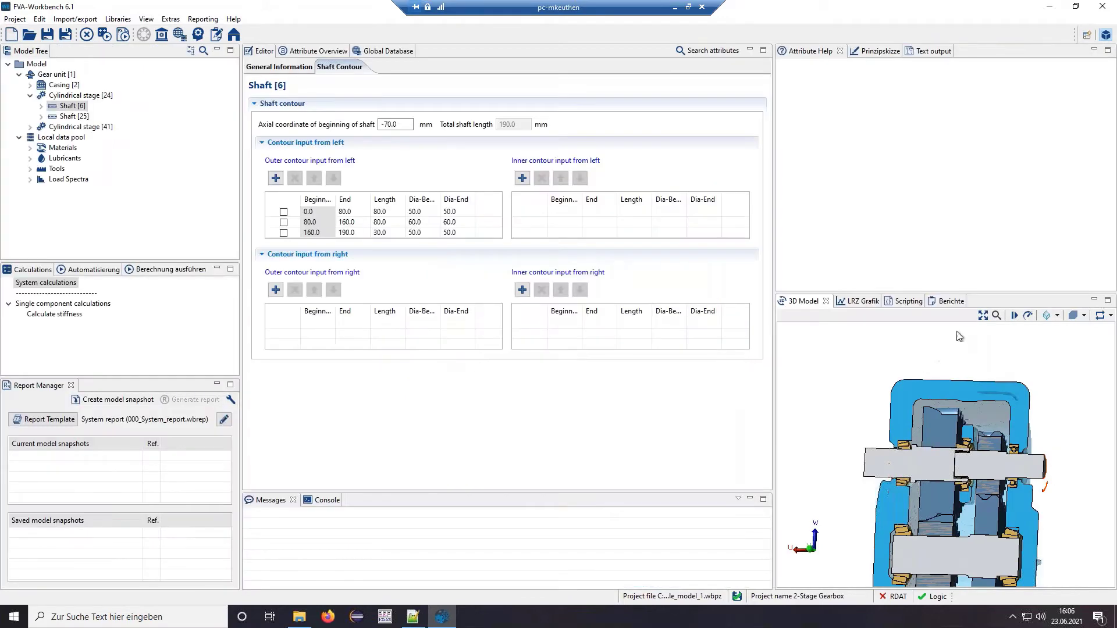
# - Select Gear unit [1] and show its system calculations with ISO 6336 (2019) load capacity
pyautogui.scroll(-5, 933, 378)
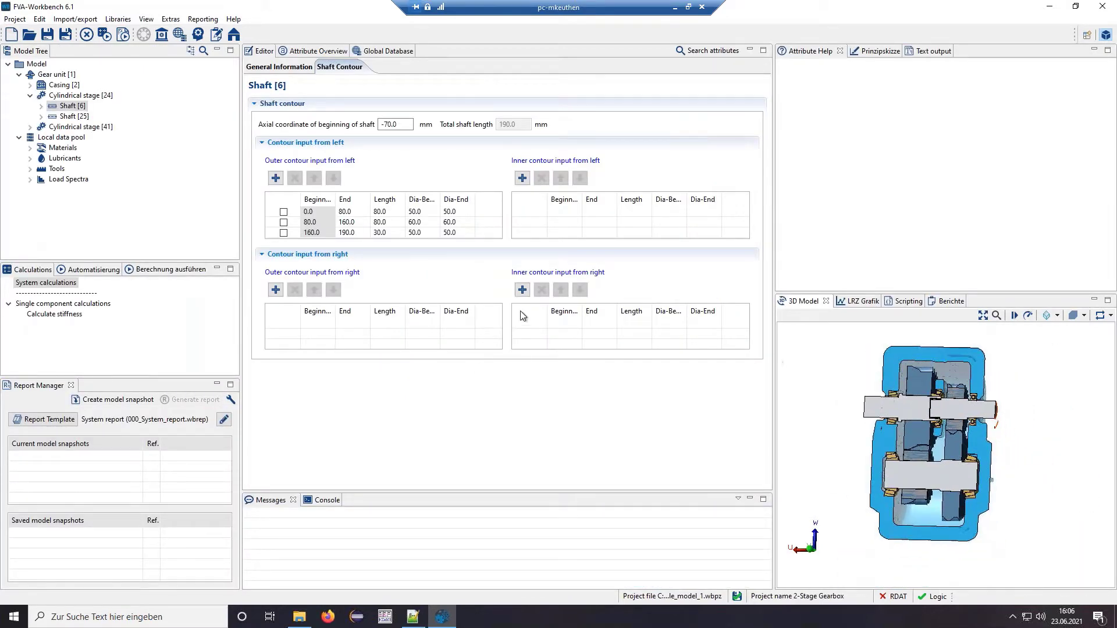
pyautogui.click(57, 74)
pyautogui.click(263, 68)
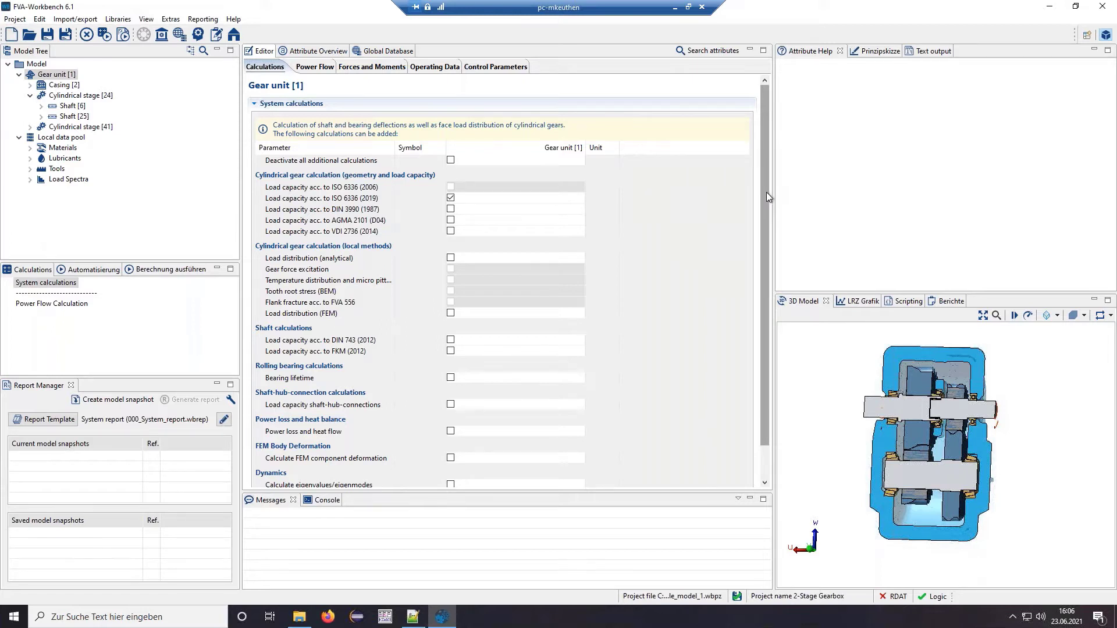
# - Enable Consider load spectrum with 8 operating points, then view the gear unit's Power Flow
pyautogui.moveTo(766, 192); pyautogui.dragTo(759, 278)
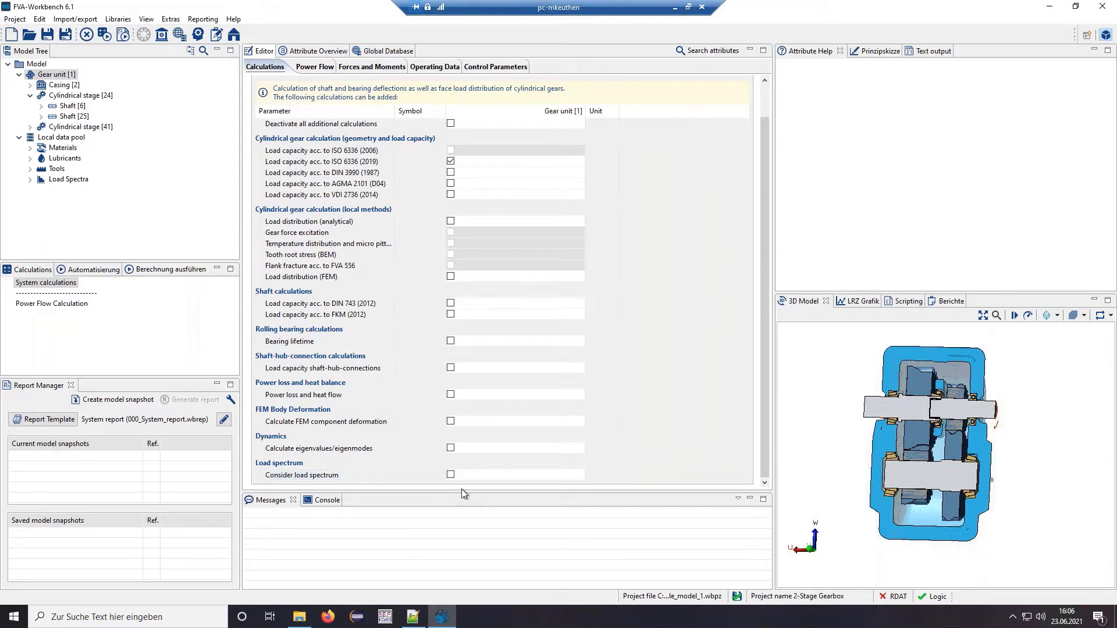
pyautogui.click(451, 474)
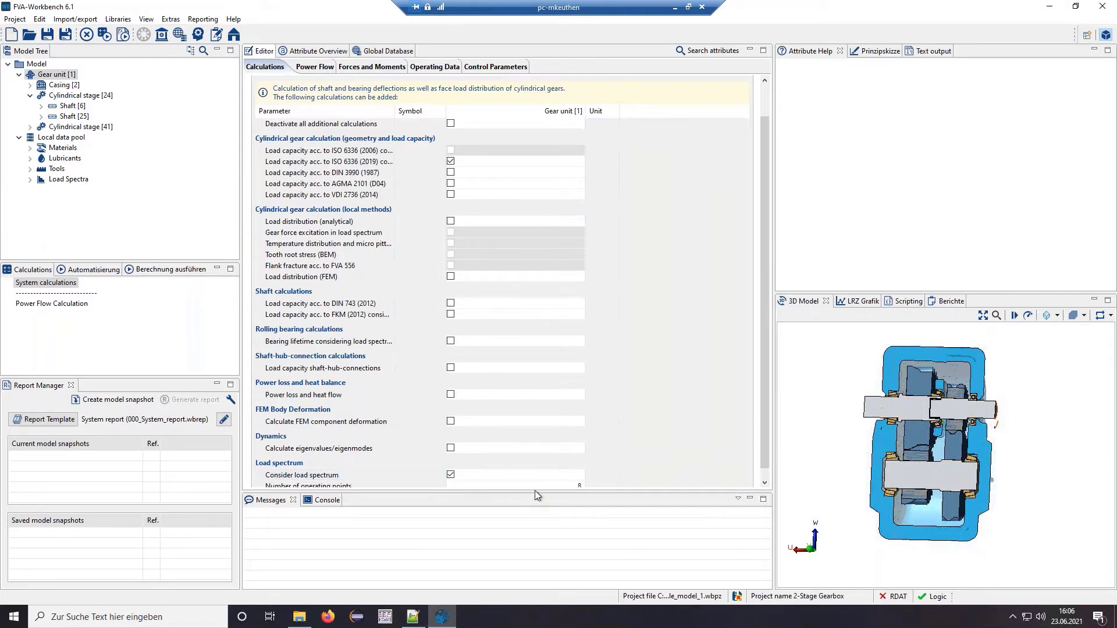
pyautogui.moveTo(764, 341); pyautogui.dragTo(766, 364)
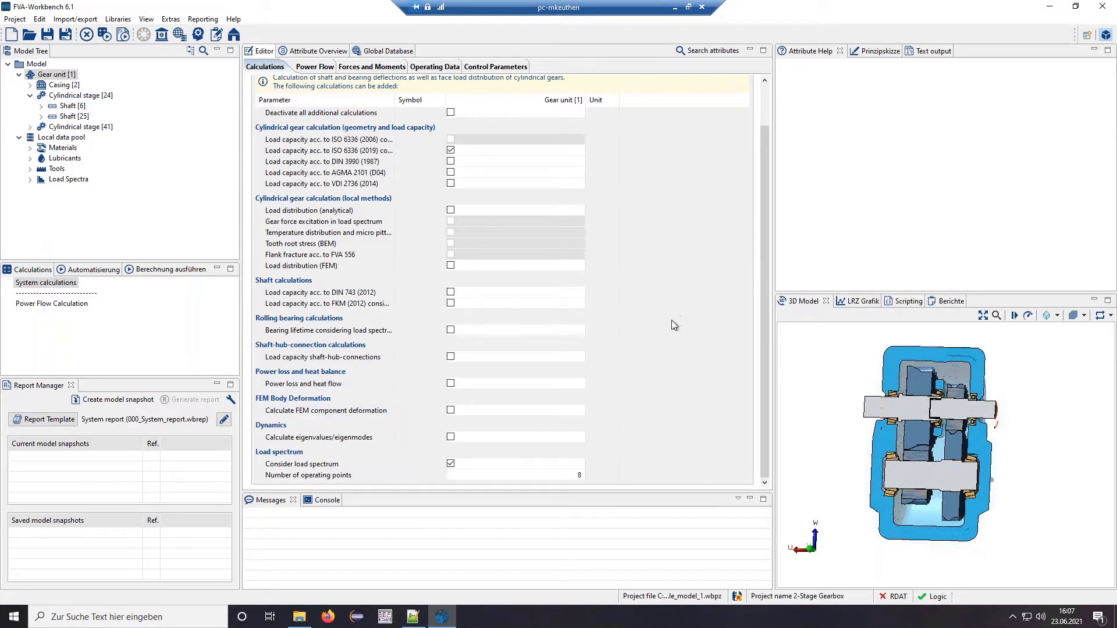
pyautogui.click(319, 68)
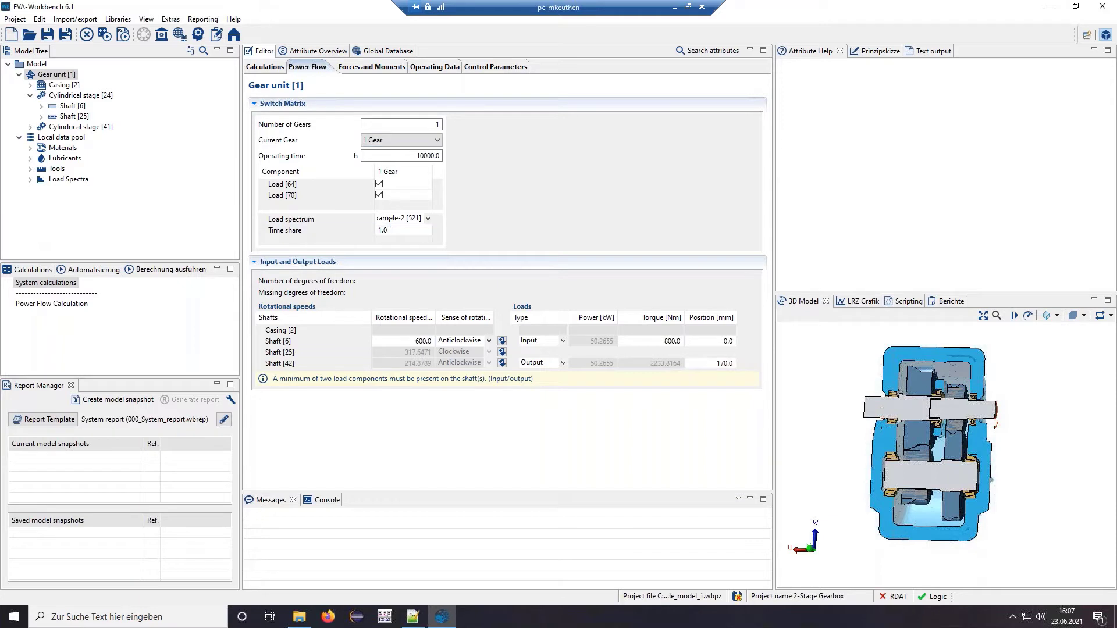
# - Assign load spectrum Example-2 [521] to the power flow and expand the Load Spectra library
pyautogui.click(427, 218)
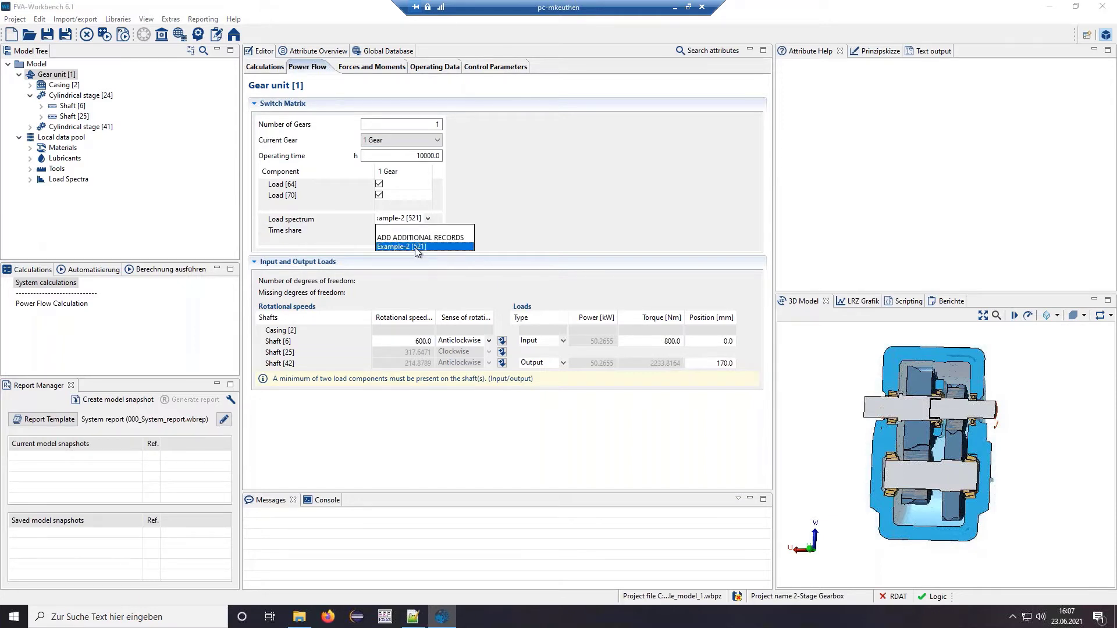
pyautogui.click(386, 252)
pyautogui.click(30, 179)
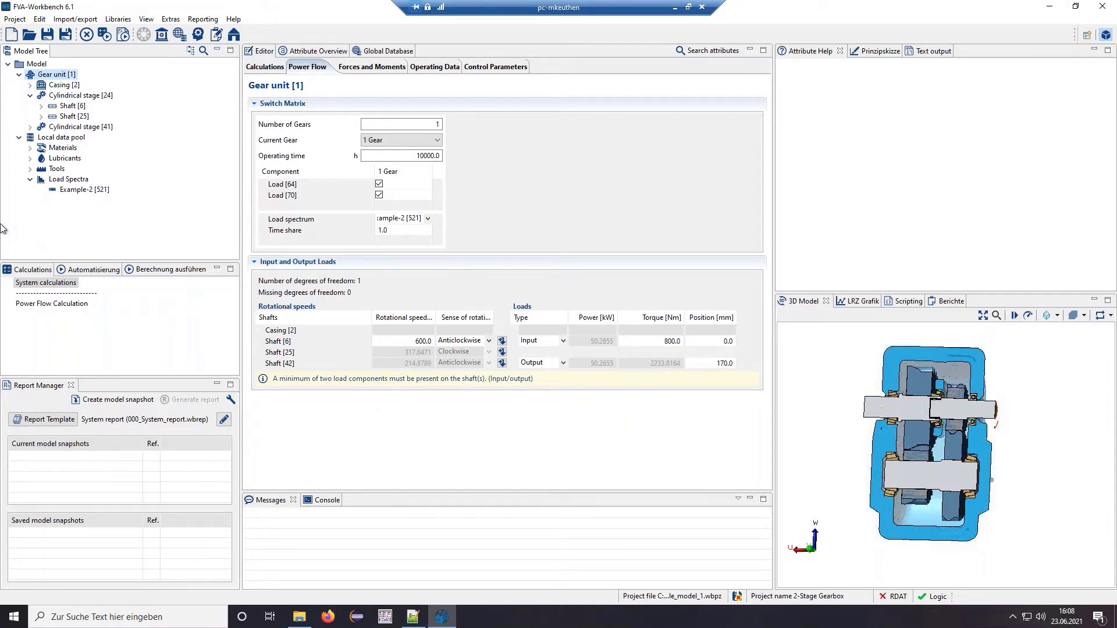
# - Open the Example-2 [521] load spectrum and add a Relative speed column
pyautogui.click(86, 194)
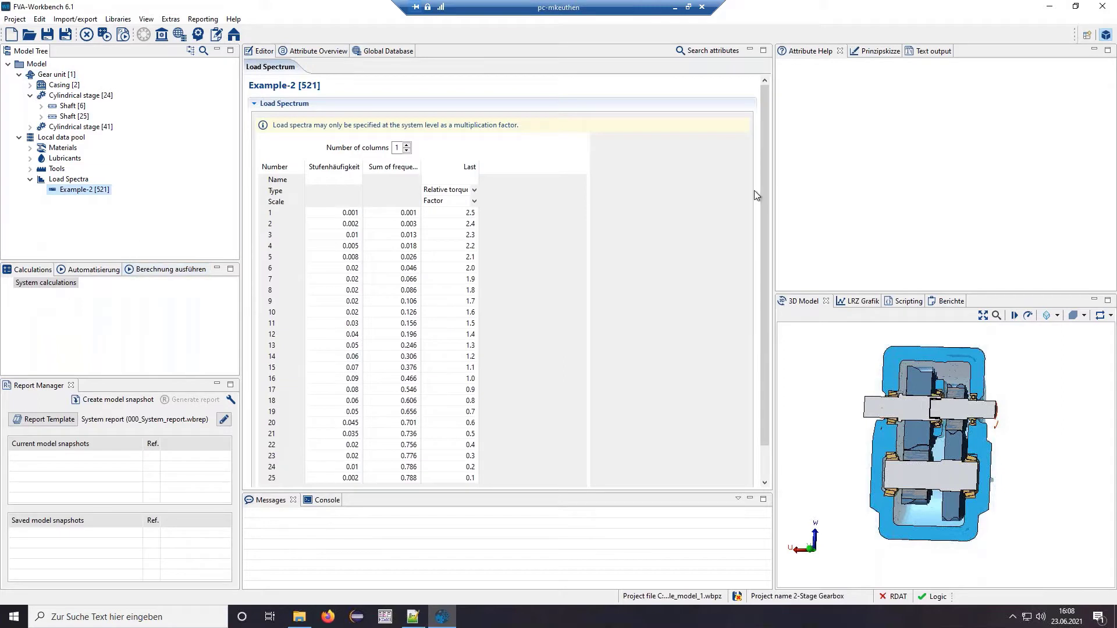
pyautogui.scroll(-3, 770, 225)
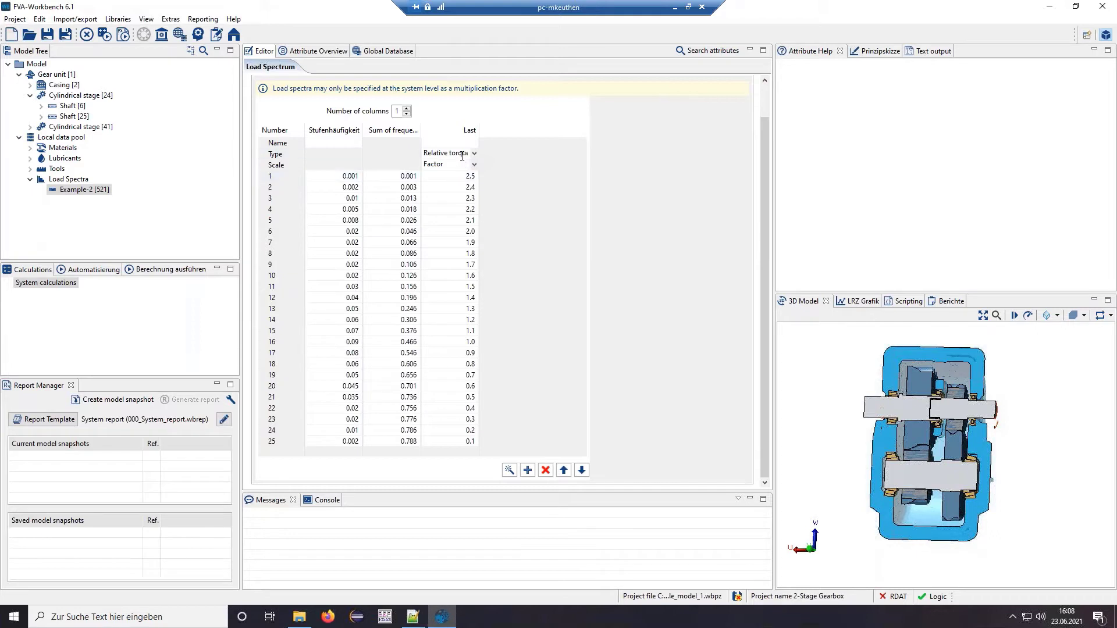
pyautogui.click(406, 108)
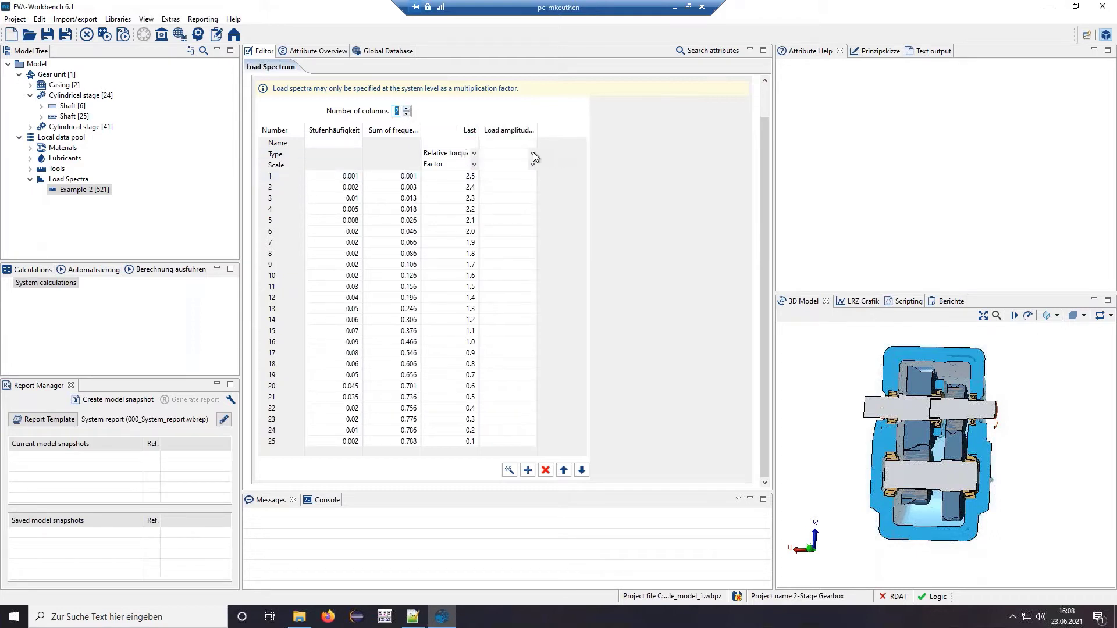
pyautogui.click(533, 151)
pyautogui.click(517, 164)
# - Remove the extra column again and inspect the frequency value of load level 7
pyautogui.click(533, 165)
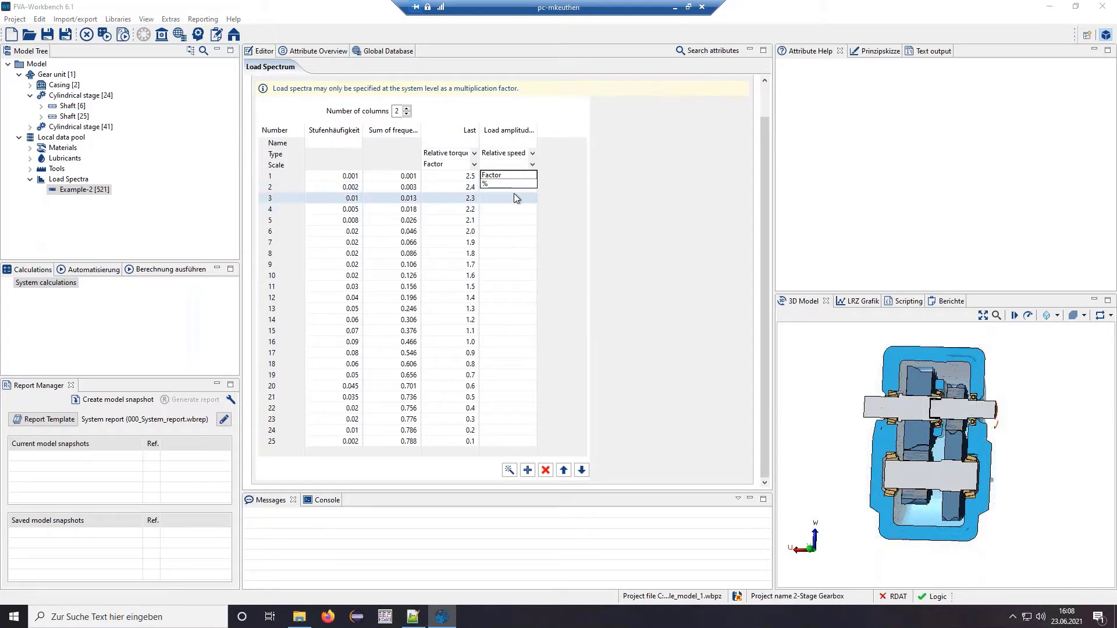
pyautogui.click(532, 153)
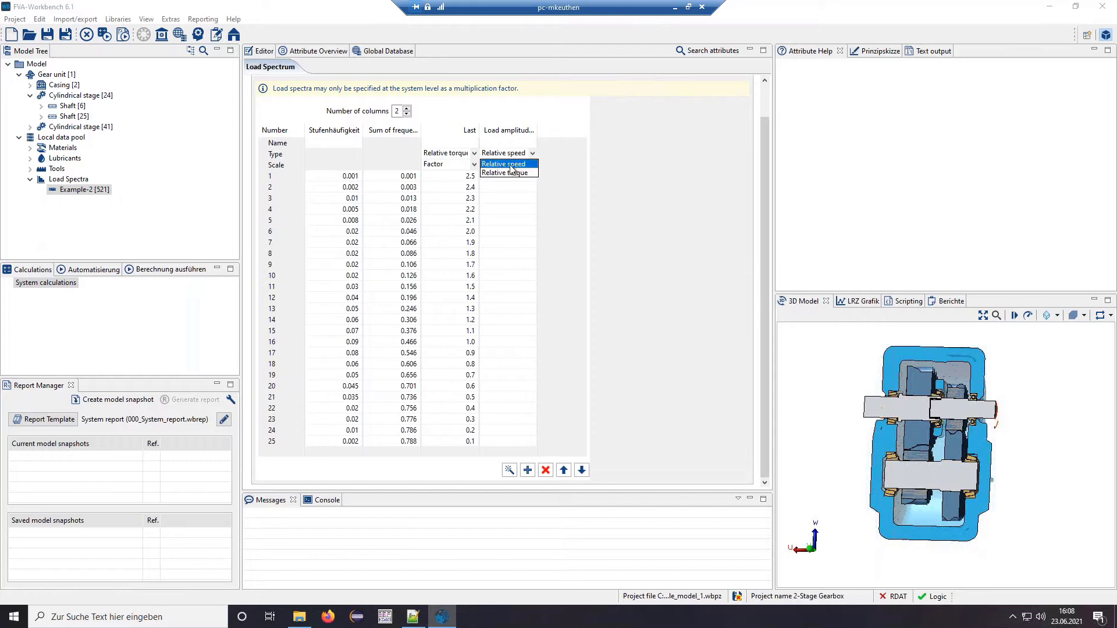
pyautogui.click(407, 114)
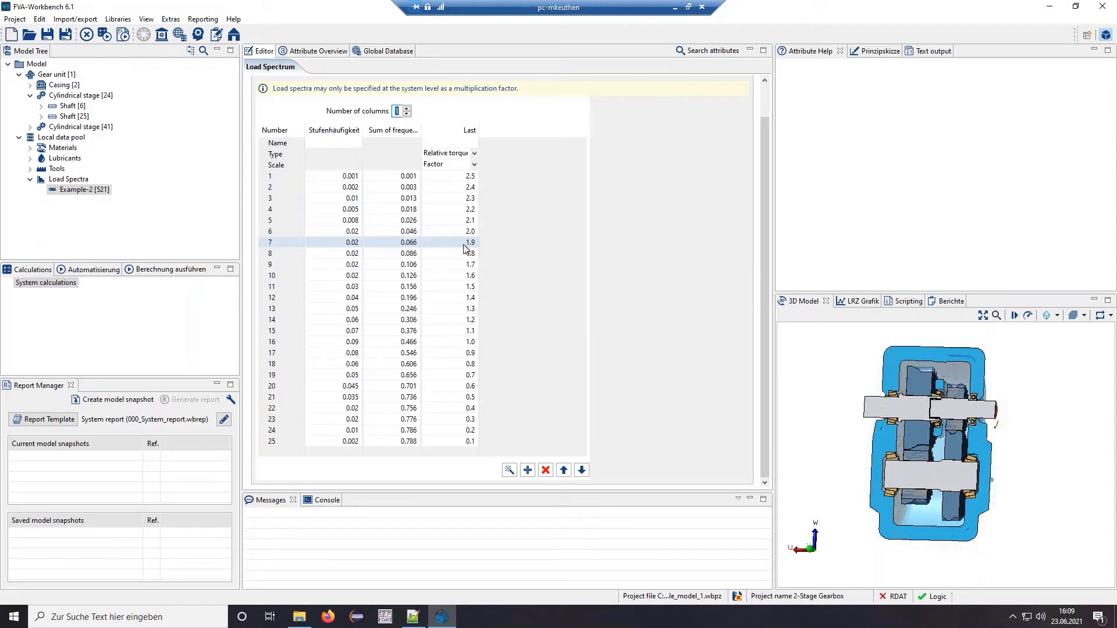
pyautogui.doubleClick(352, 242)
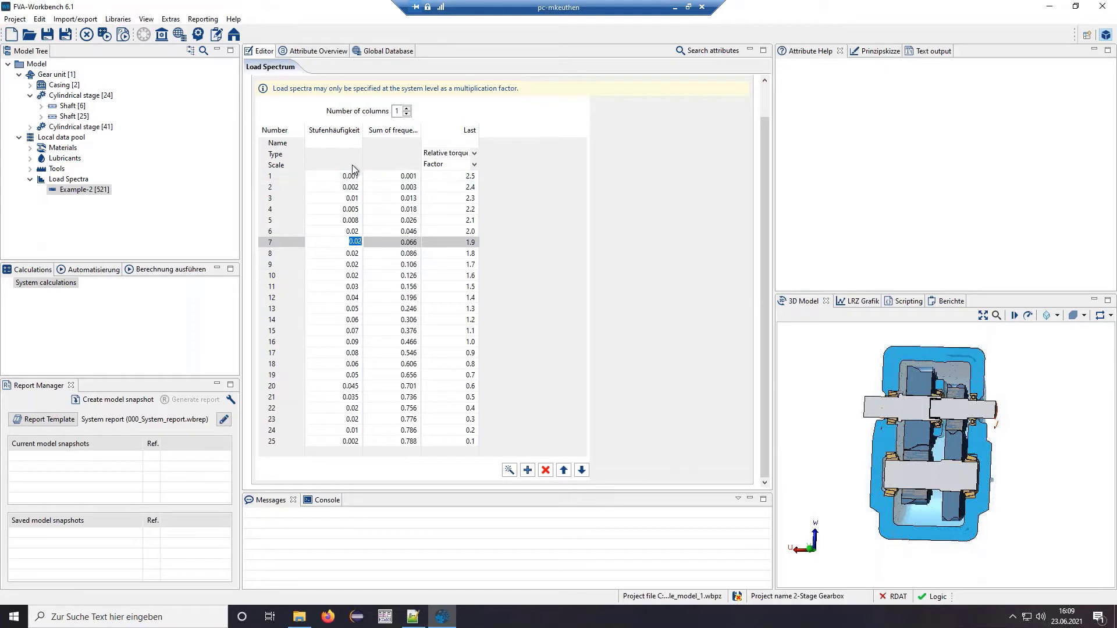
# - Run Gear unit [1]'s system calculation with the load spectrum, producing snapshot 2-Stage Gearbox 0
pyautogui.click(56, 75)
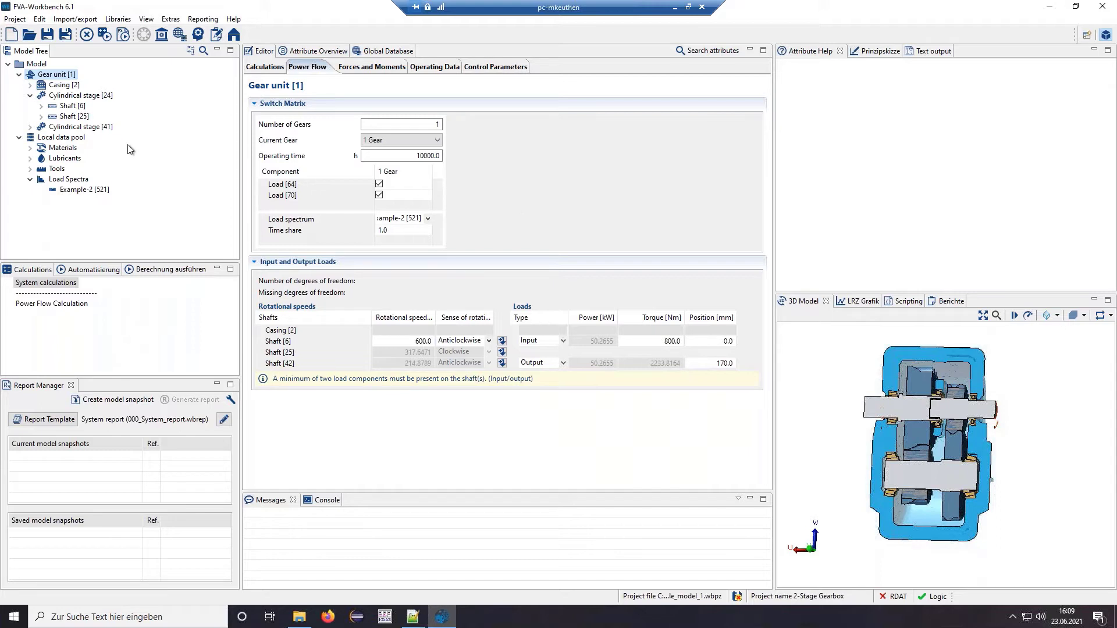
pyautogui.click(163, 269)
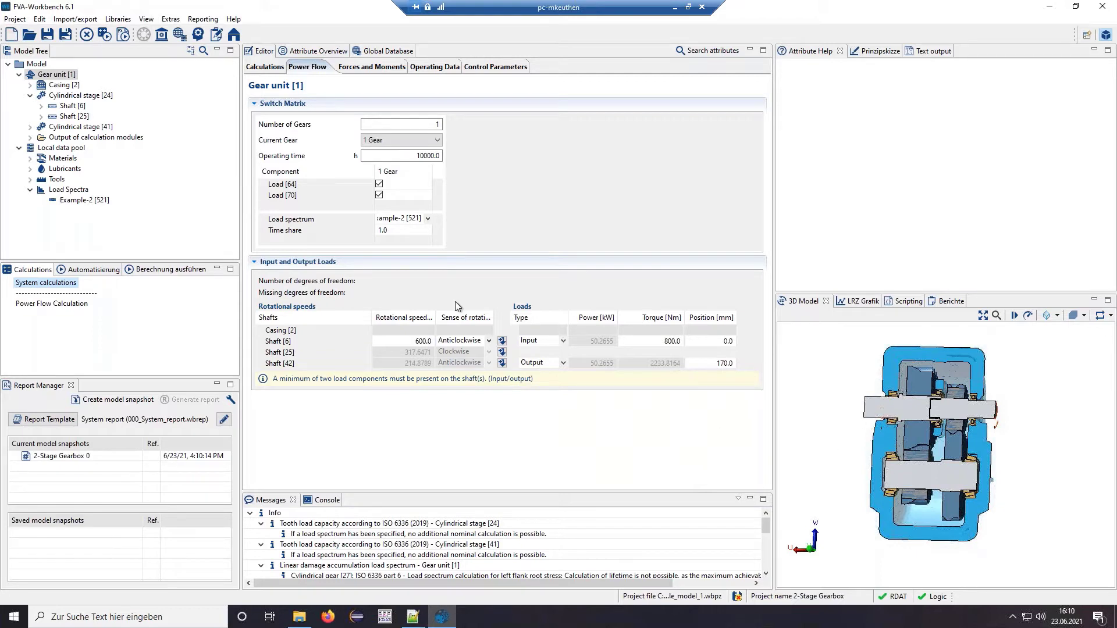
# - Show help for Number of operating points, enlarging the help pane to see its example chart
pyautogui.click(263, 67)
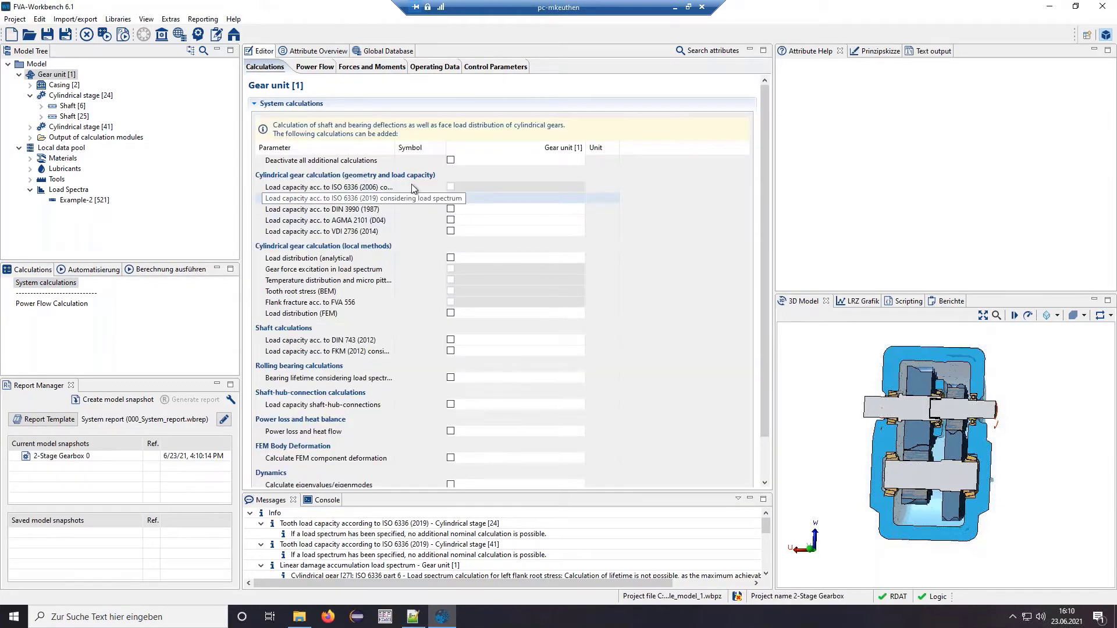
pyautogui.moveTo(764, 131); pyautogui.dragTo(753, 194)
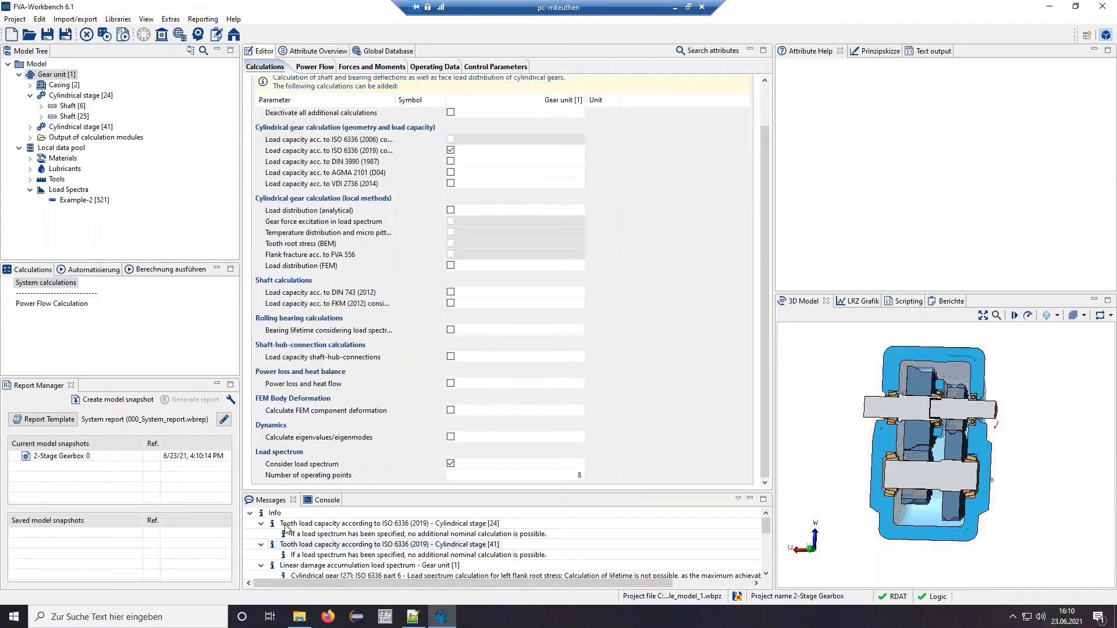
pyautogui.click(312, 477)
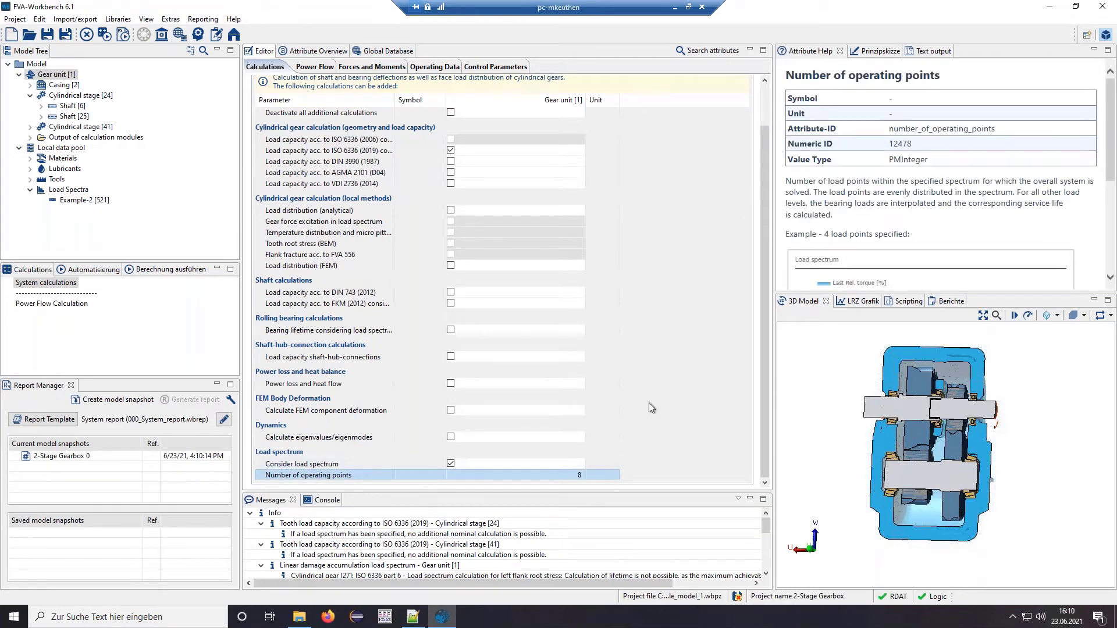
pyautogui.moveTo(966, 292); pyautogui.dragTo(967, 403)
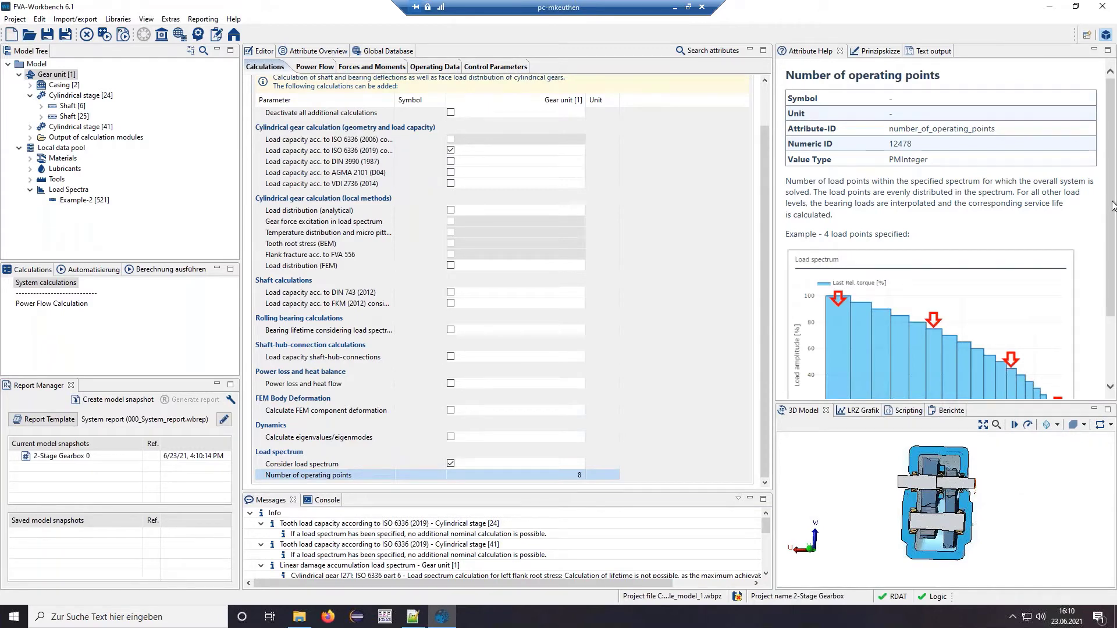
pyautogui.scroll(-1, 1111, 207)
pyautogui.scroll(-2, 948, 230)
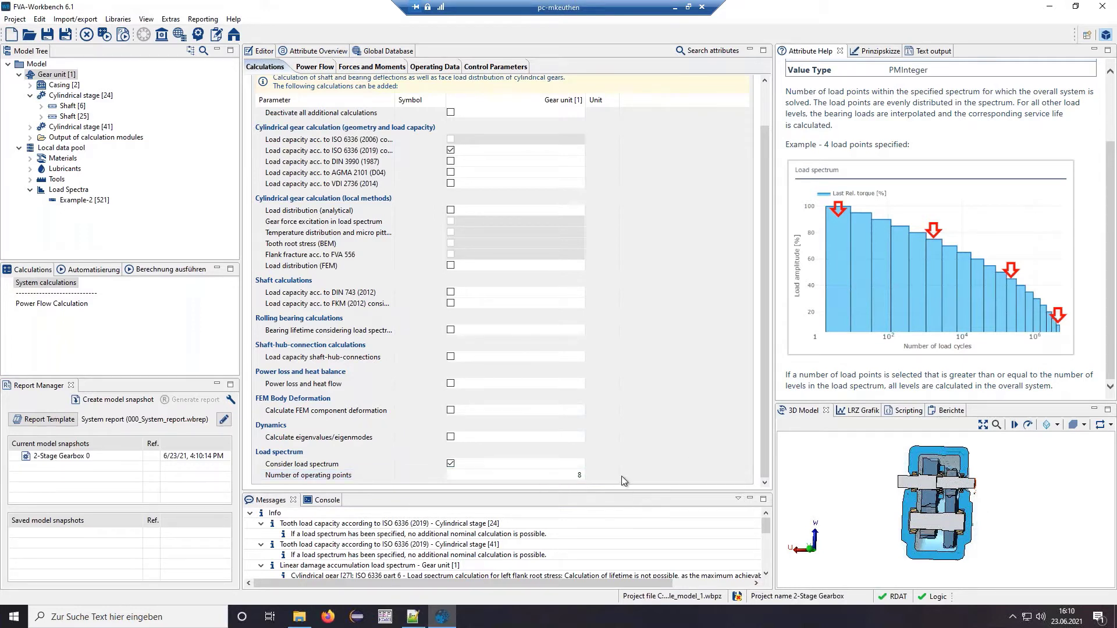
pyautogui.click(78, 202)
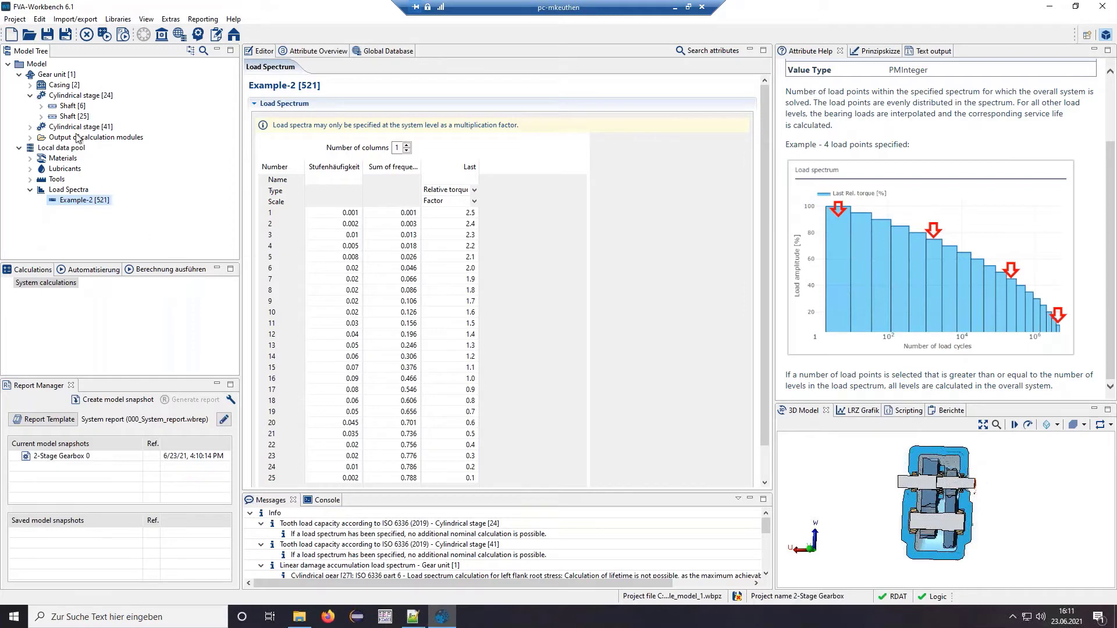
pyautogui.click(57, 75)
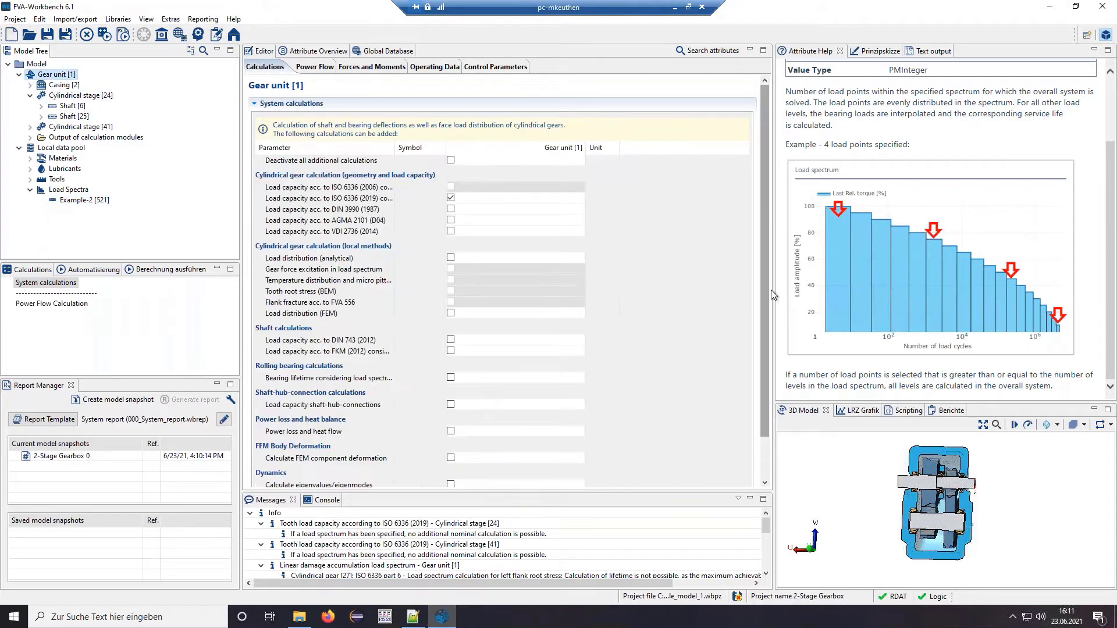
pyautogui.scroll(-3, 766, 293)
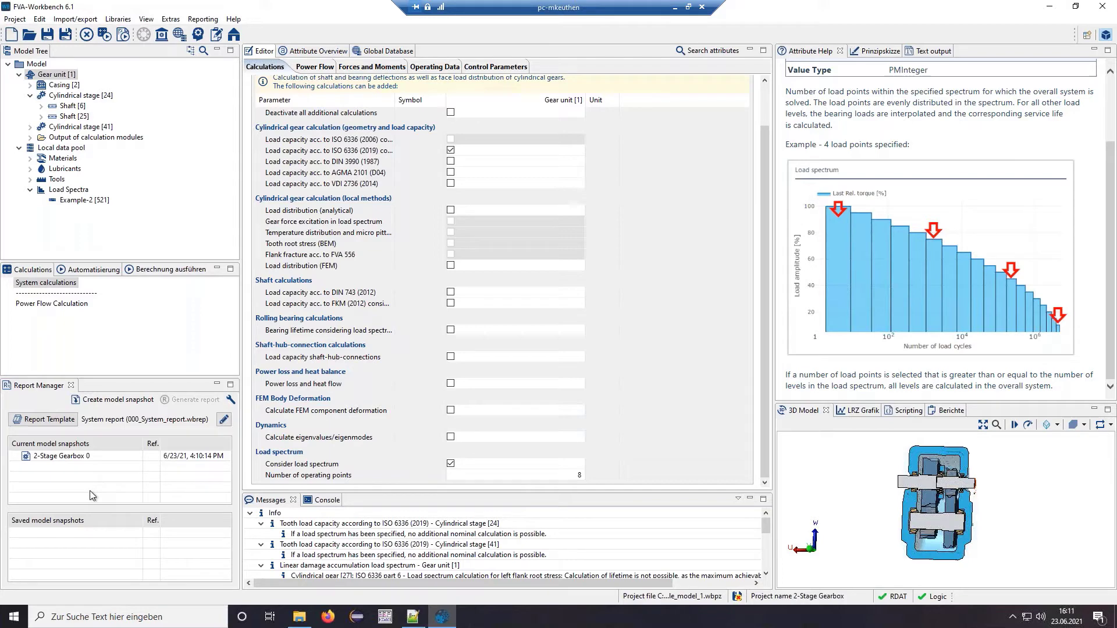
# - Set the report template to the user-defined System report 0_webinar_loadspectra.wbrep
pyautogui.click(63, 420)
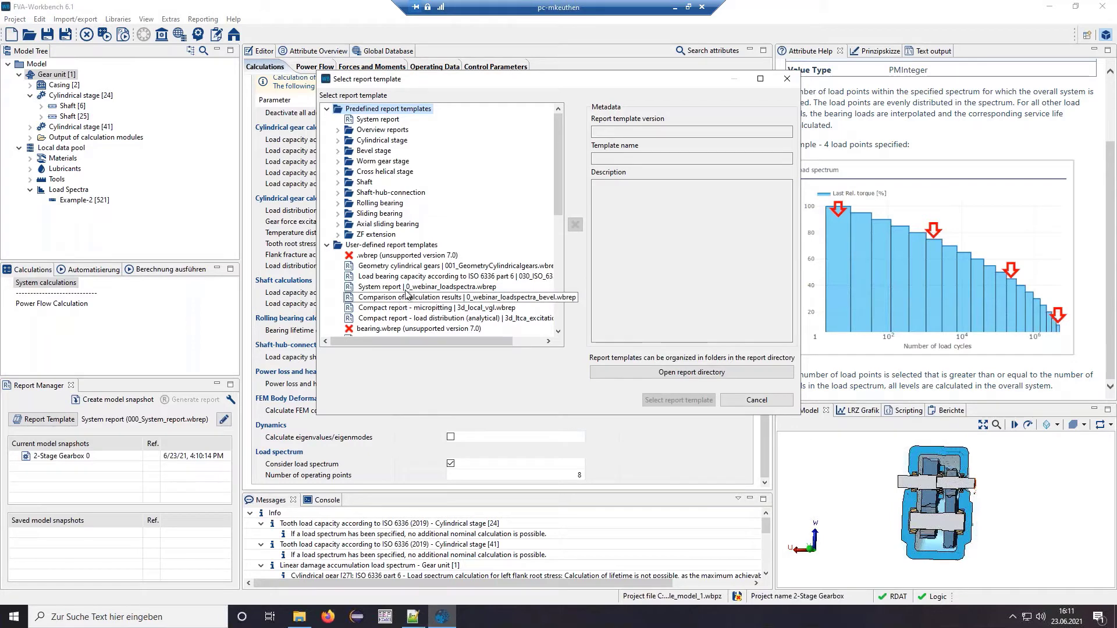
pyautogui.click(407, 287)
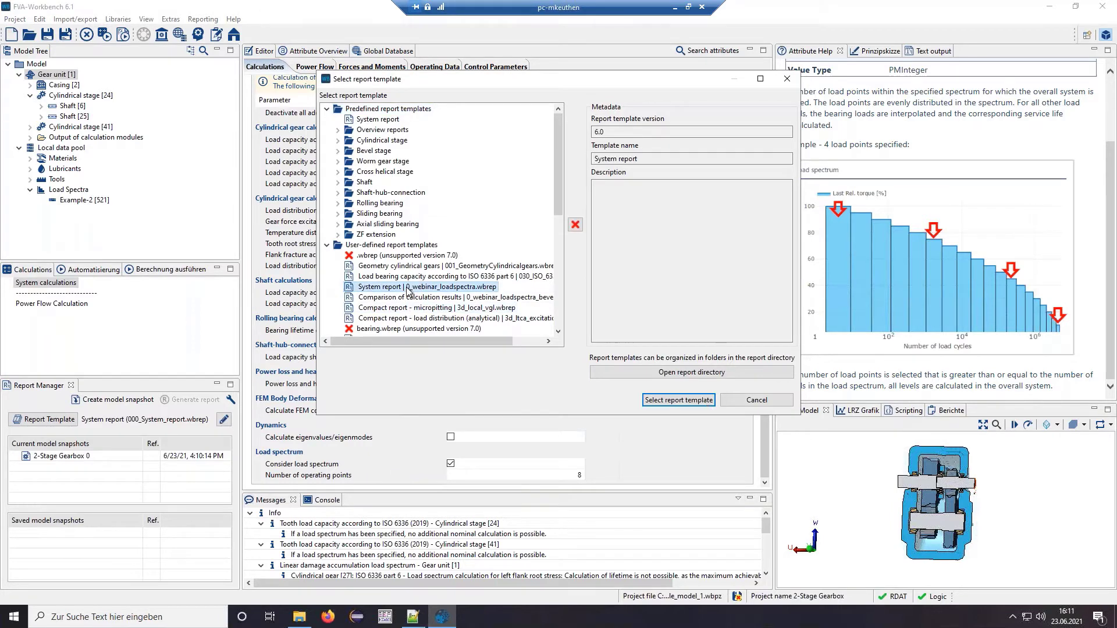
pyautogui.click(678, 400)
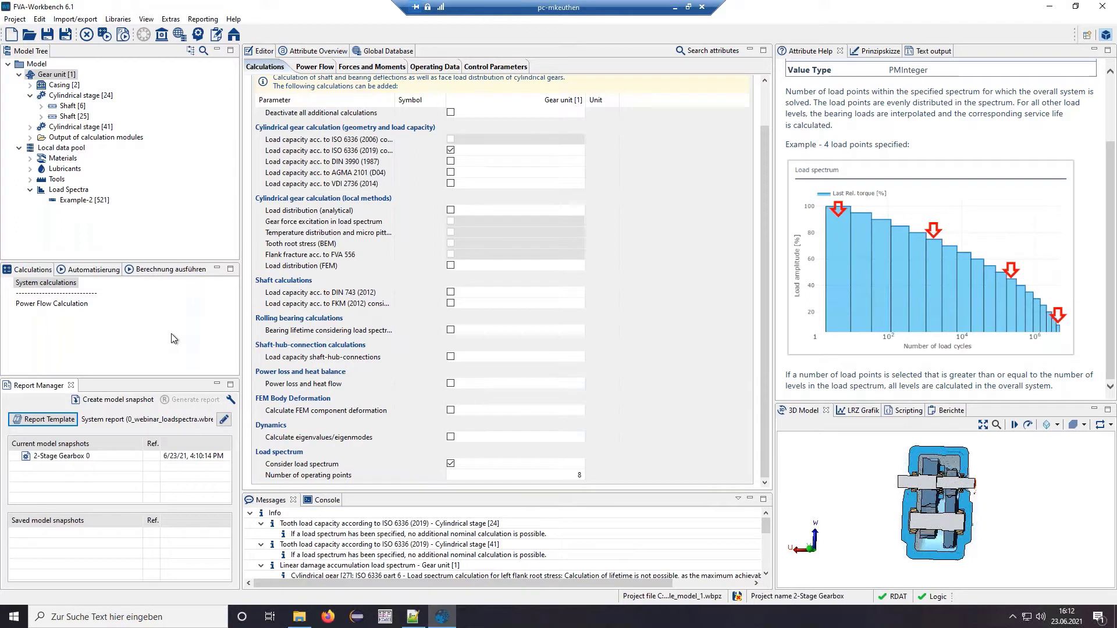
# - Generate and open the HTML system report for snapshot 2-Stage Gearbox 0
pyautogui.doubleClick(67, 455)
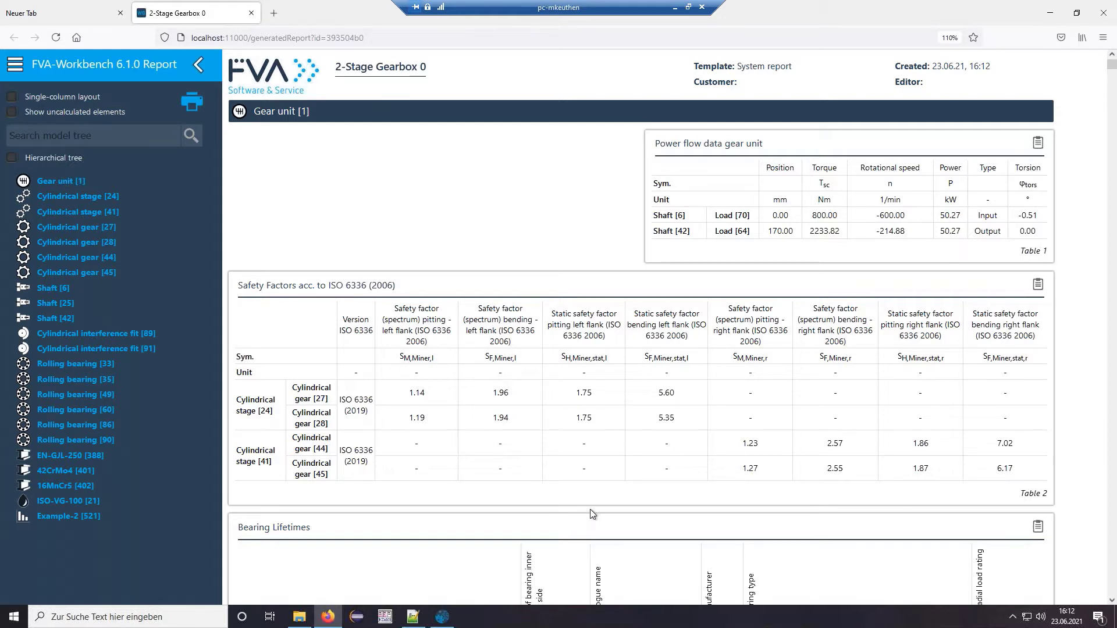
# - Go to Cylindrical gear [27] and view its S/N curves, flank safety 1.145 and root safety 1.965
pyautogui.scroll(-1, 502, 483)
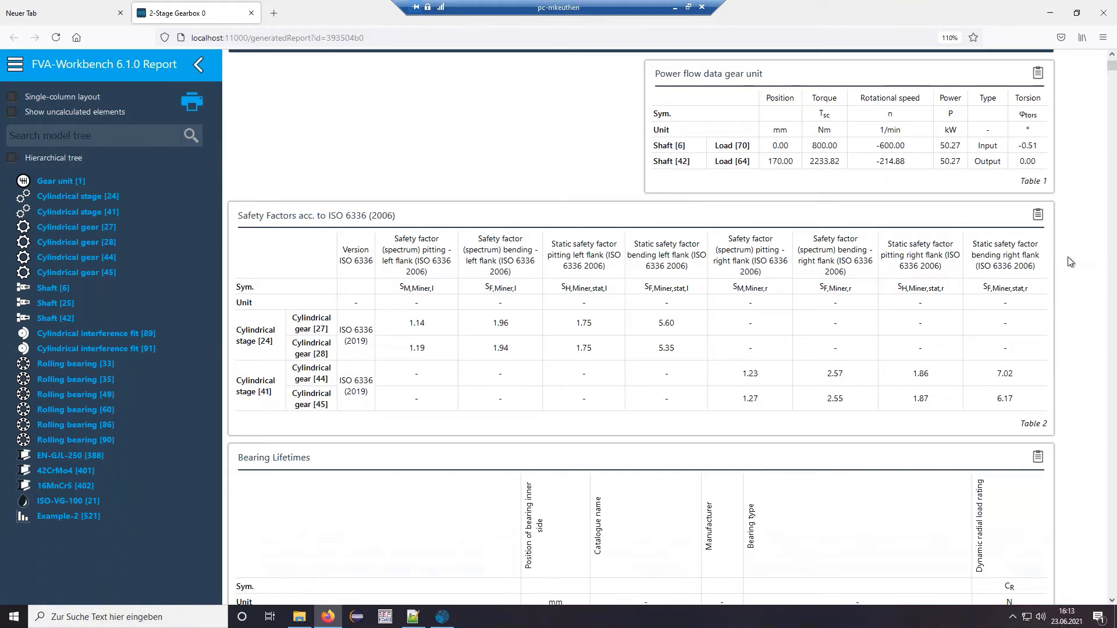
pyautogui.click(85, 233)
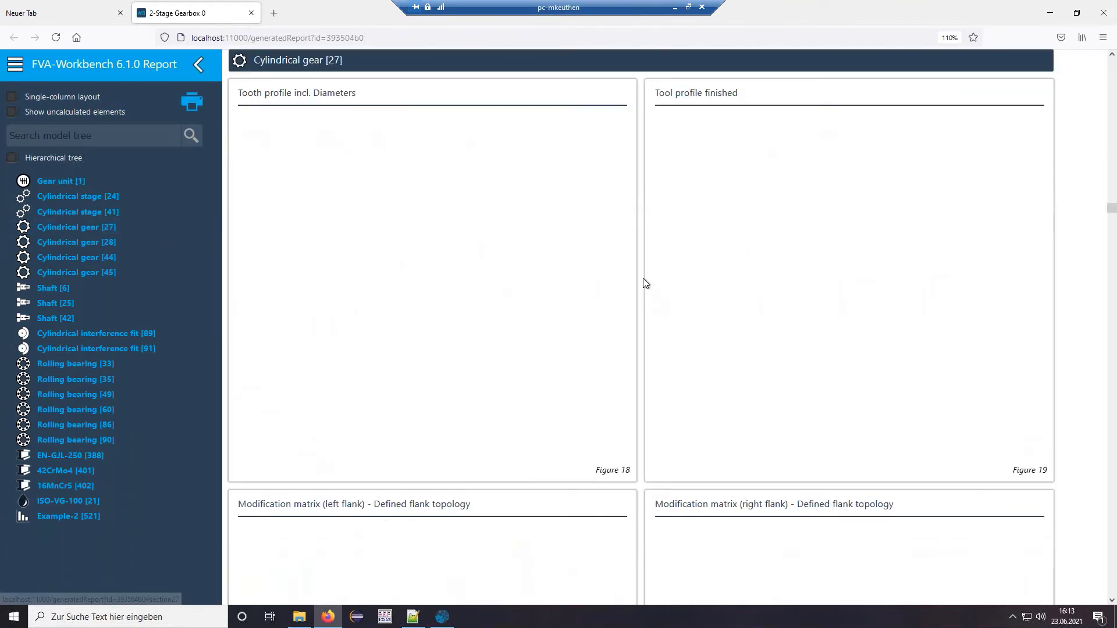
pyautogui.scroll(-2, 637, 268)
pyautogui.scroll(-3, 638, 267)
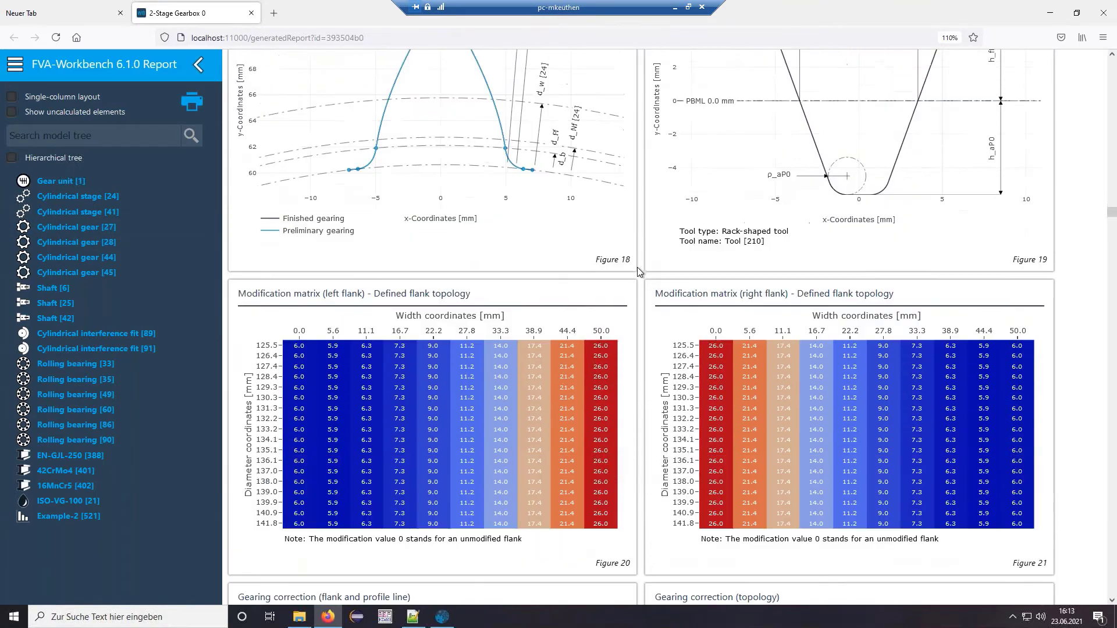
pyautogui.scroll(2, 637, 267)
pyautogui.scroll(1, 638, 272)
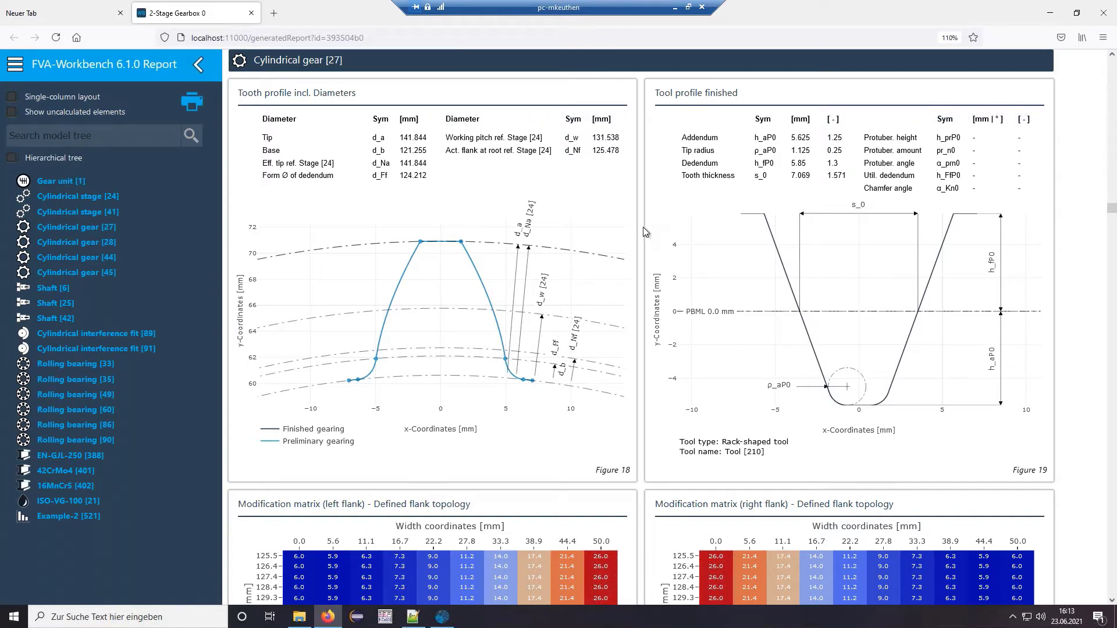
pyautogui.scroll(-5, 628, 263)
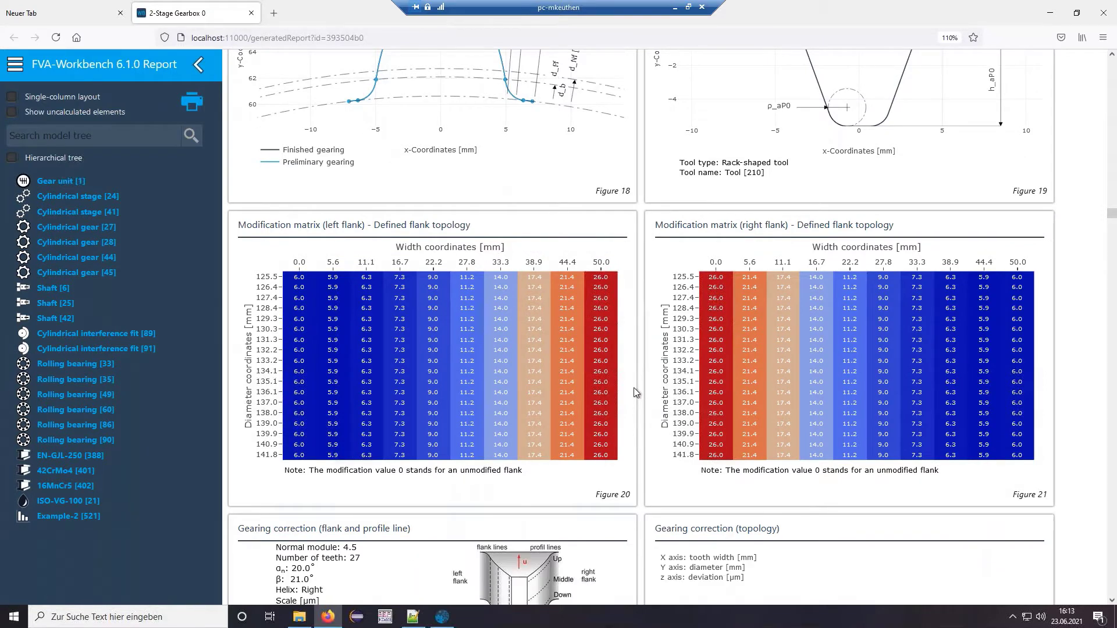
pyautogui.scroll(-4, 640, 378)
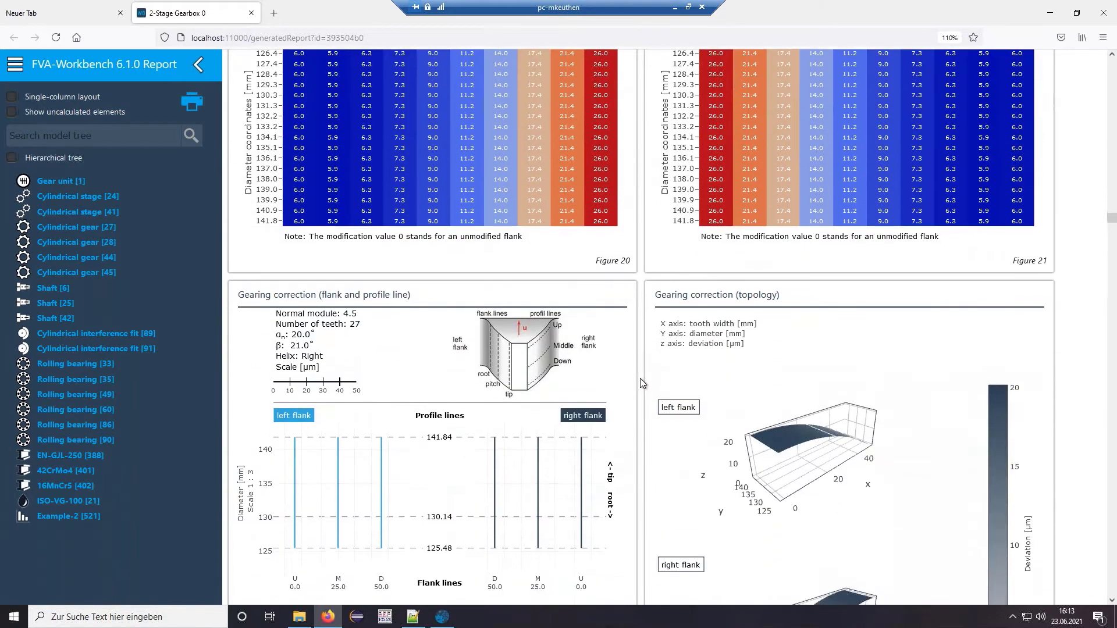
pyautogui.scroll(-10, 640, 378)
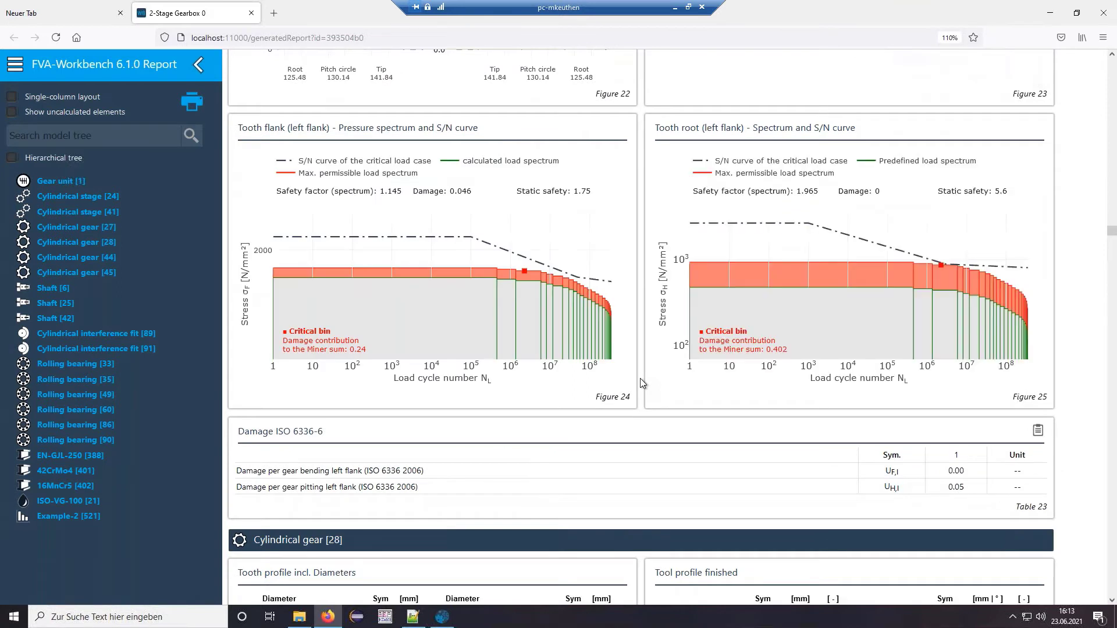
pyautogui.scroll(1, 641, 380)
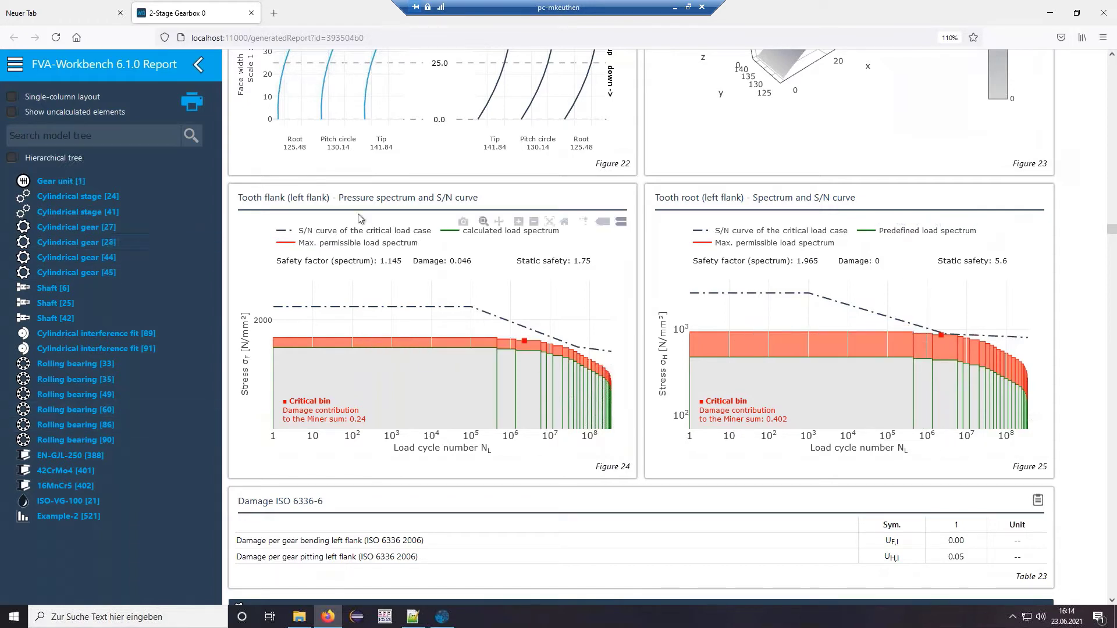
# - Review Cylindrical gear [44]'s right-flank spectra in Figures 36–37, then return to FVA-Workbench
pyautogui.click(70, 263)
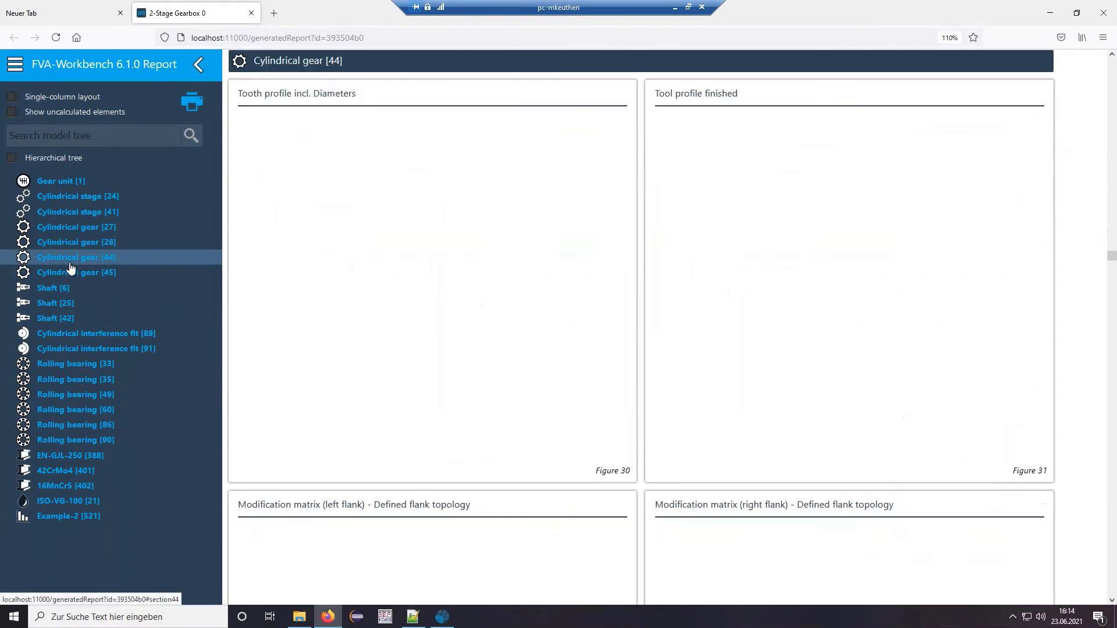
pyautogui.scroll(-5, 639, 325)
pyautogui.scroll(-4, 635, 319)
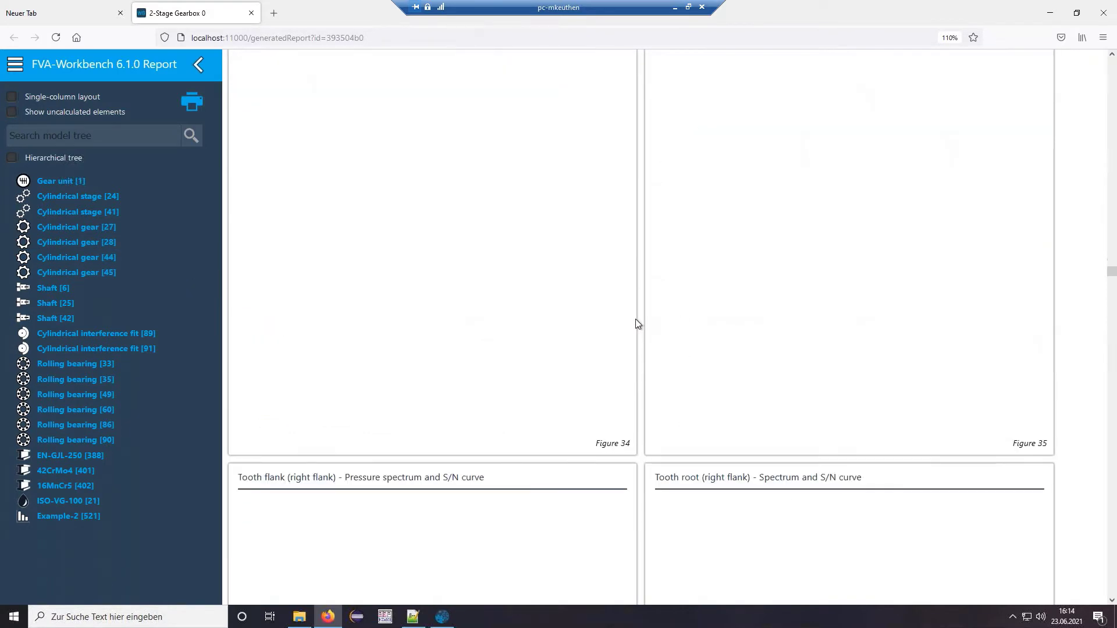
pyautogui.scroll(-3, 343, 319)
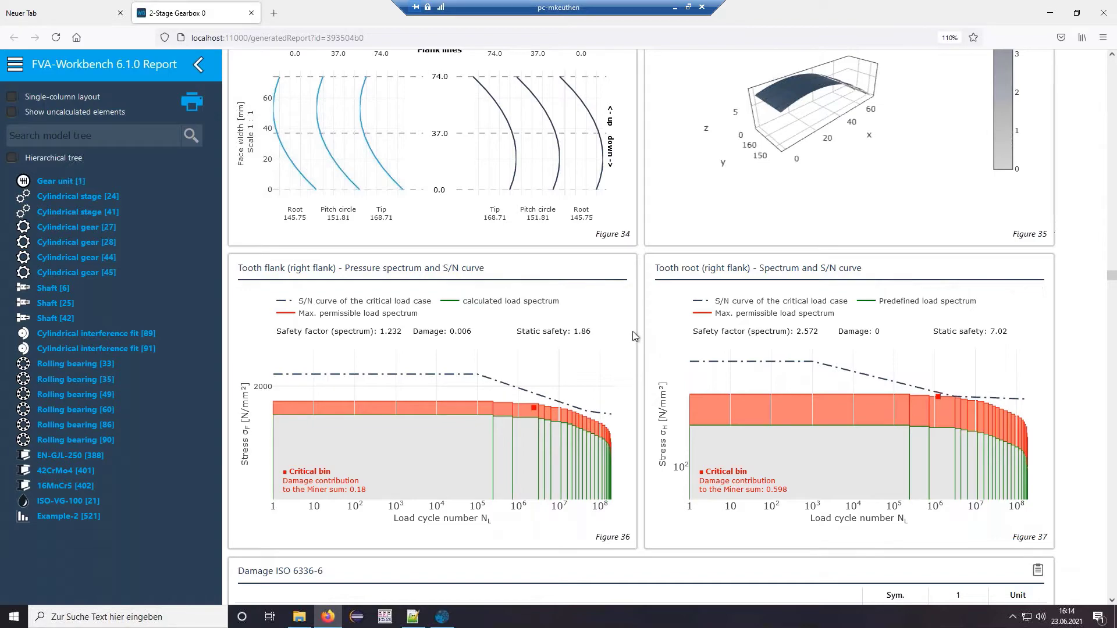
pyautogui.click(1050, 13)
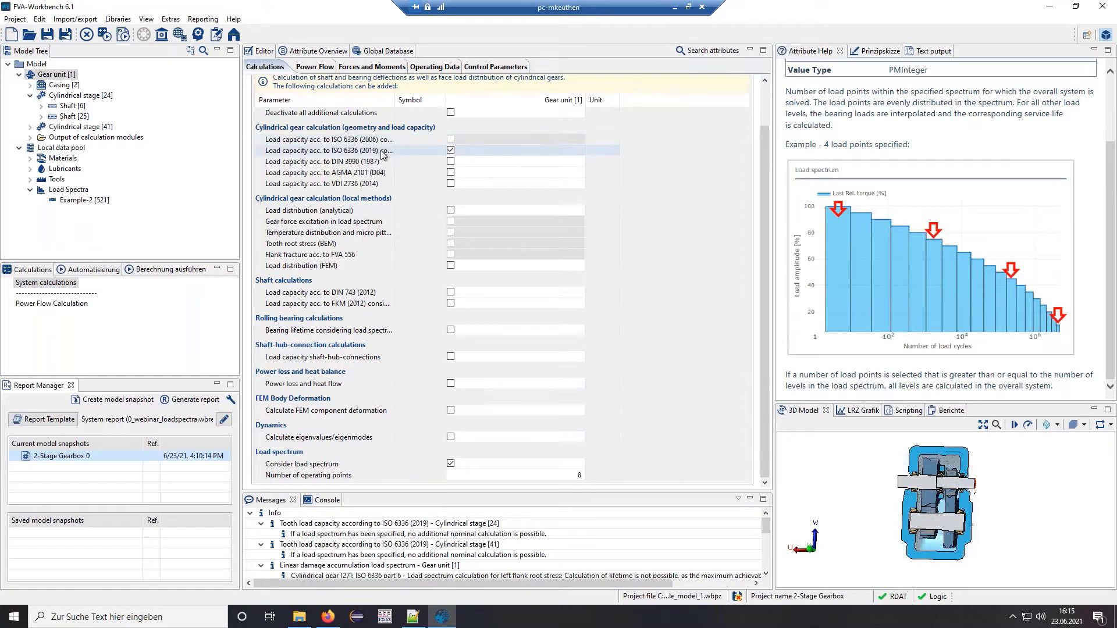
# - Leave ISO 6336 (2019) load capacity unticked and enlarge the 3D model view
pyautogui.click(451, 149)
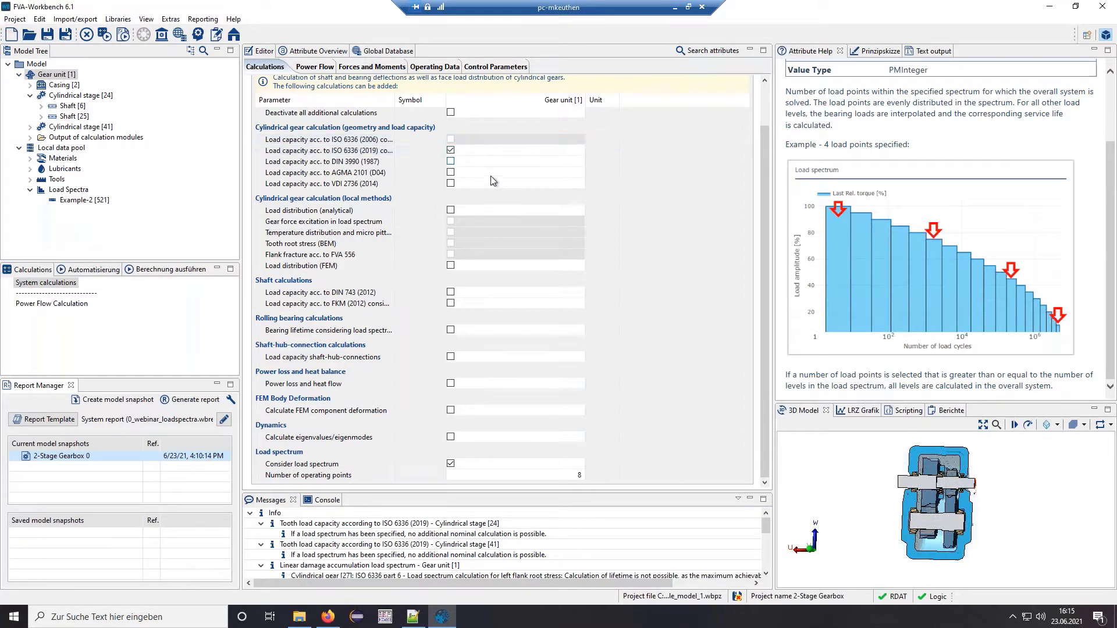
pyautogui.click(451, 150)
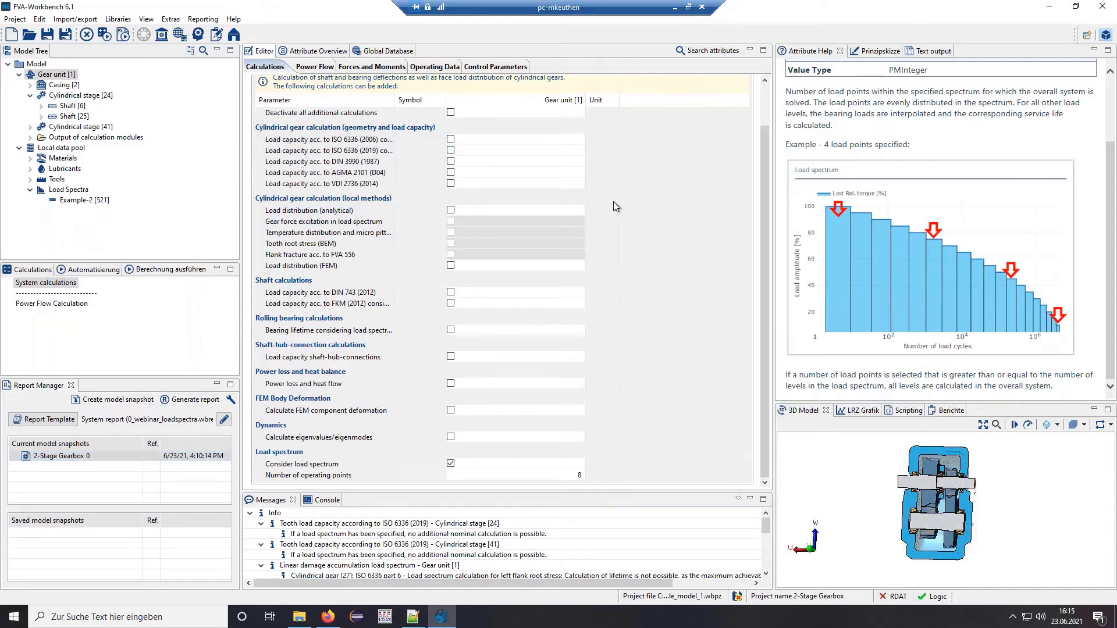
pyautogui.moveTo(812, 403); pyautogui.dragTo(817, 211)
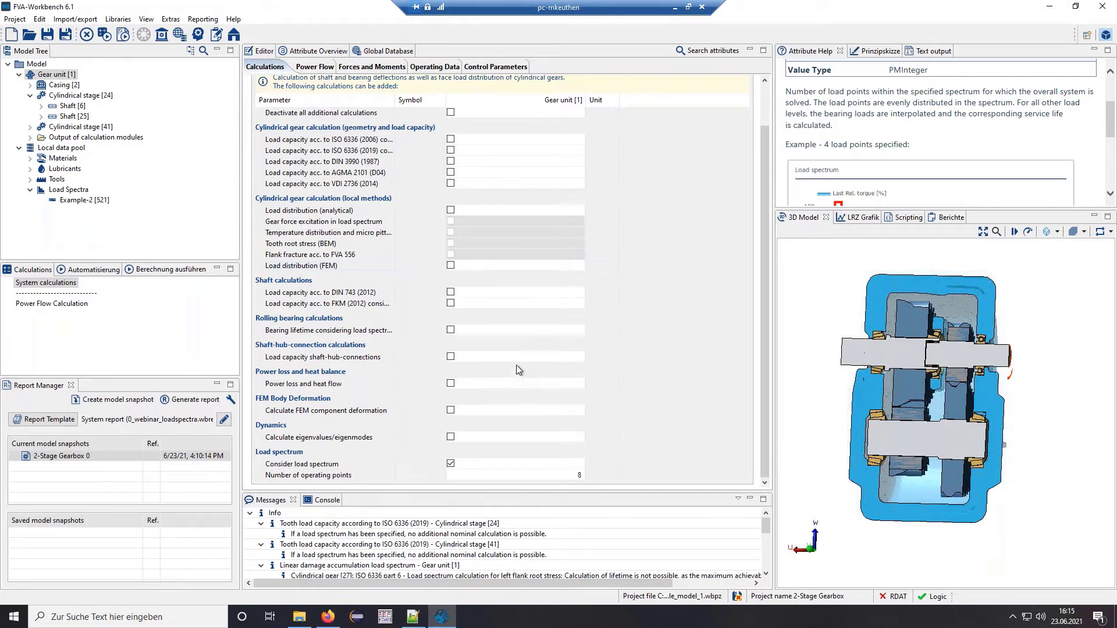
# - Enable FKM (2012) shaft capacity and load-spectrum bearing lifetime, then run the system calculation
pyautogui.click(451, 303)
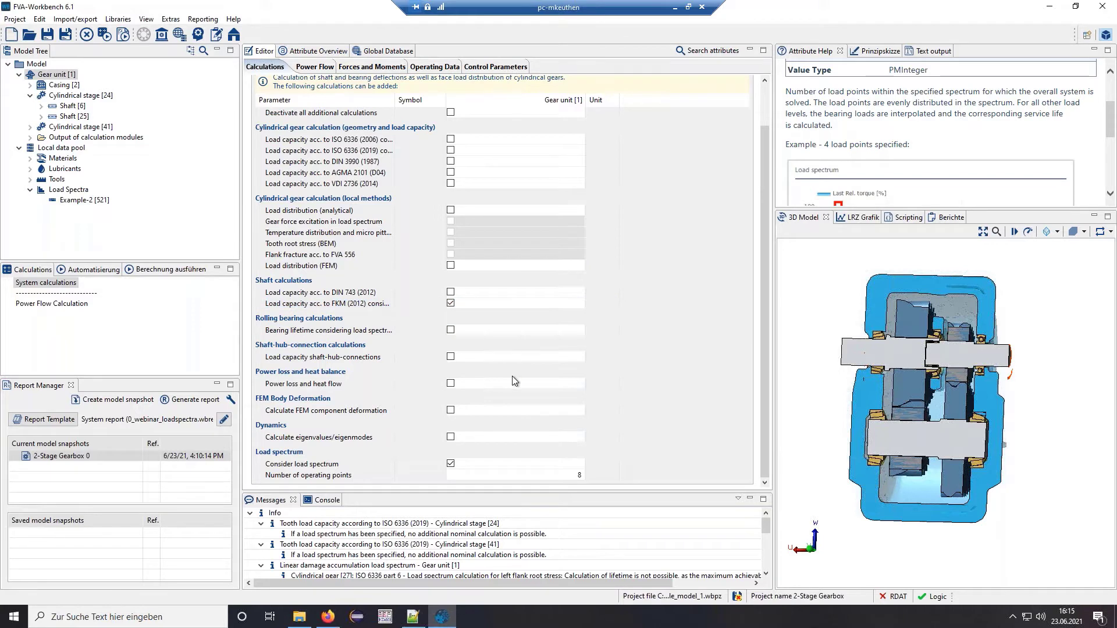
pyautogui.click(452, 331)
pyautogui.click(167, 271)
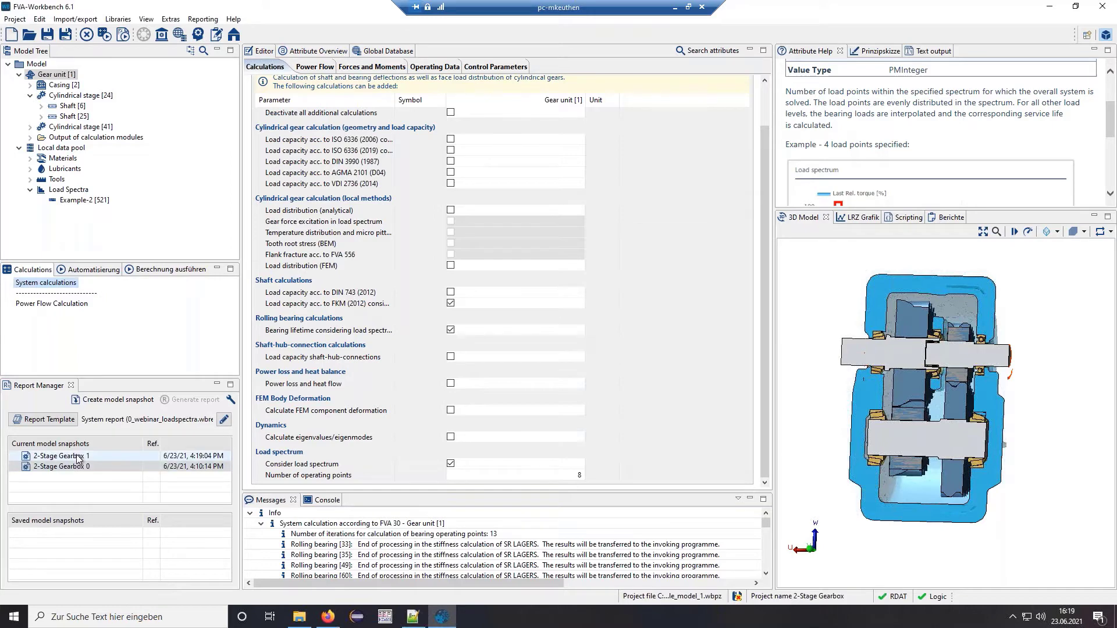
# - Generate the 2-Stage Gearbox 1 report and scroll to its Bearing Lifetimes table
pyautogui.click(78, 458)
pyautogui.doubleClick(77, 456)
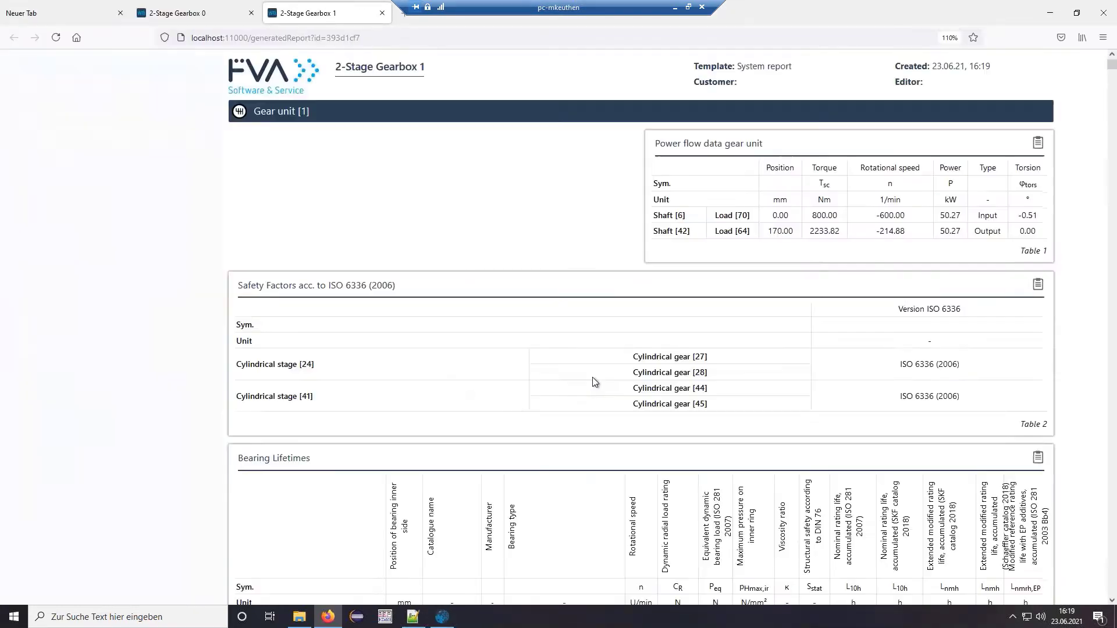
pyautogui.scroll(-5, 546, 305)
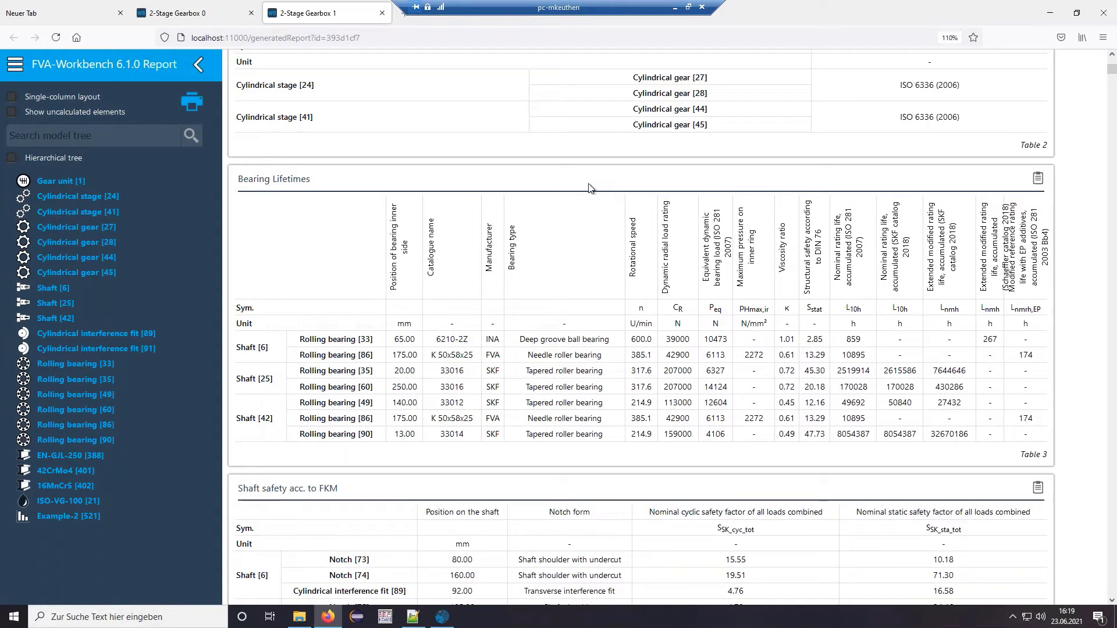
pyautogui.scroll(-2, 553, 294)
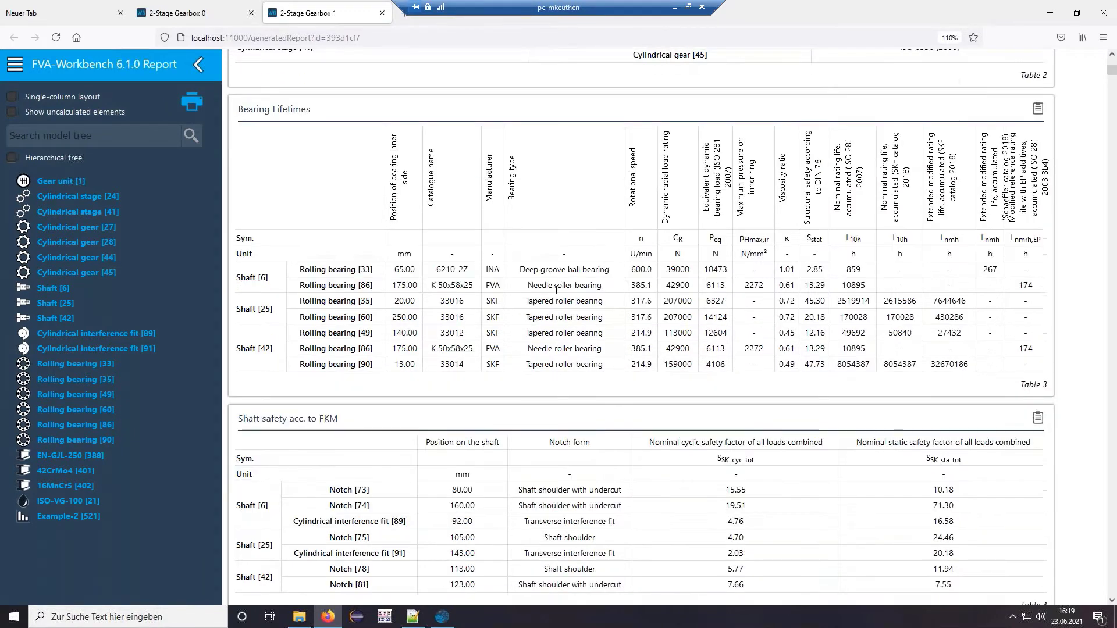
pyautogui.scroll(-1, 557, 282)
pyautogui.scroll(2, 557, 282)
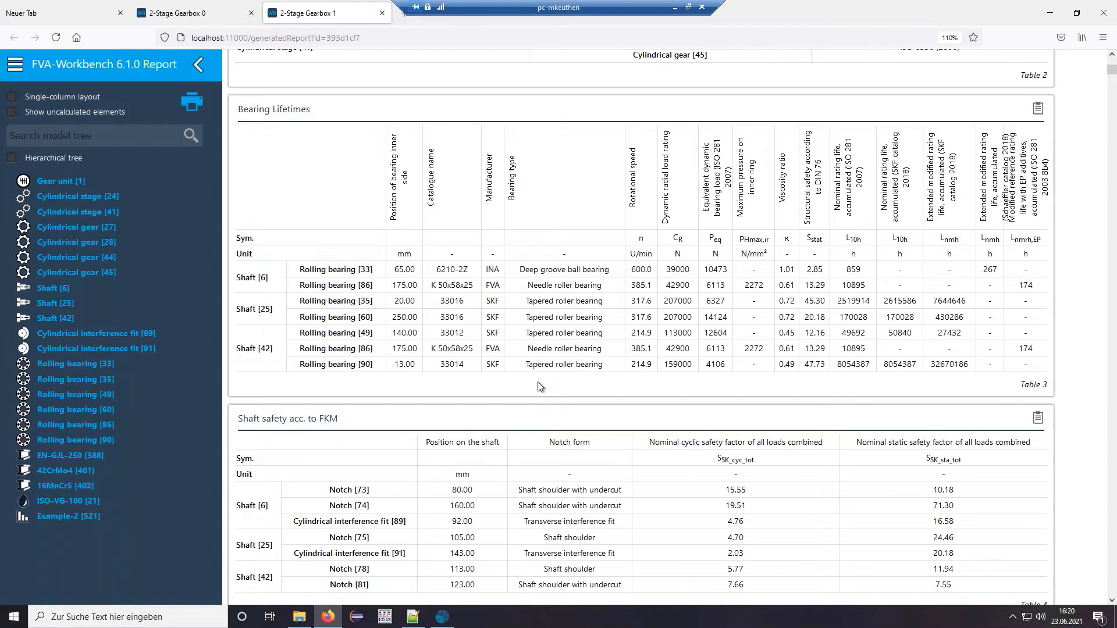
# - Go to Shaft [25] and scroll to its FKM cyclic stress ratio, yield and tensile strength tables
pyautogui.scroll(-2, 538, 384)
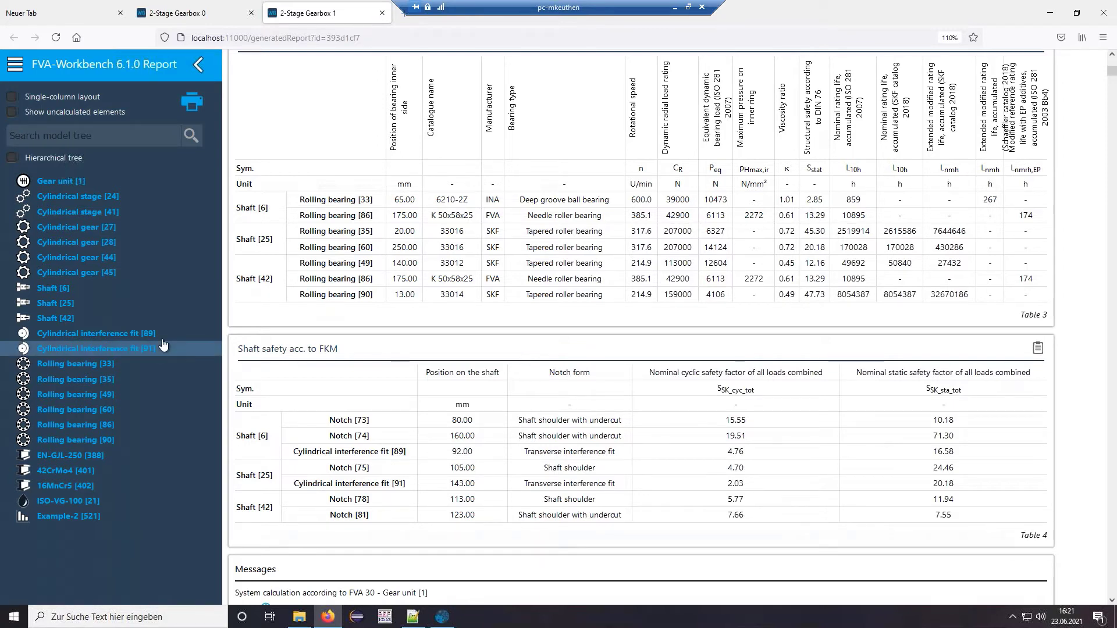
pyautogui.click(104, 313)
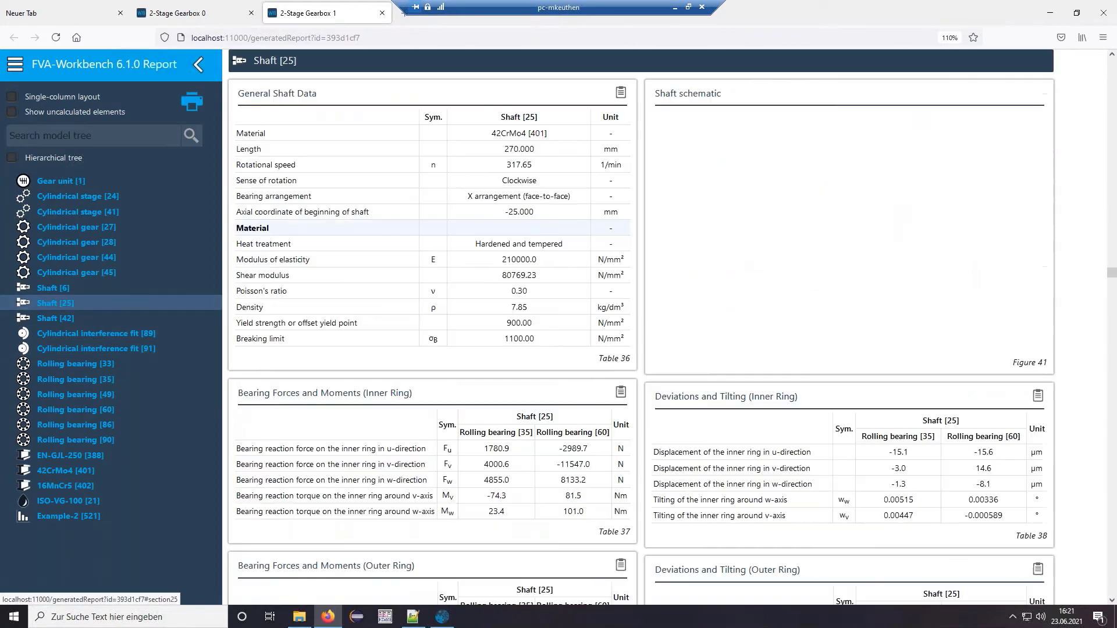
pyautogui.scroll(-6, 635, 311)
pyautogui.scroll(-15, 635, 309)
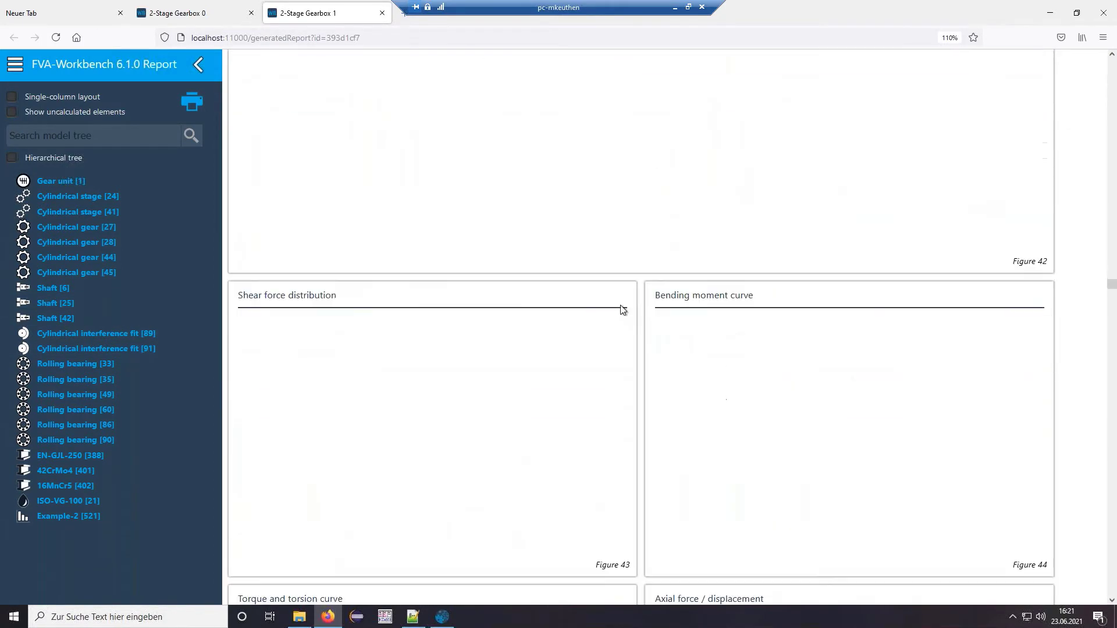
pyautogui.scroll(-10, 640, 304)
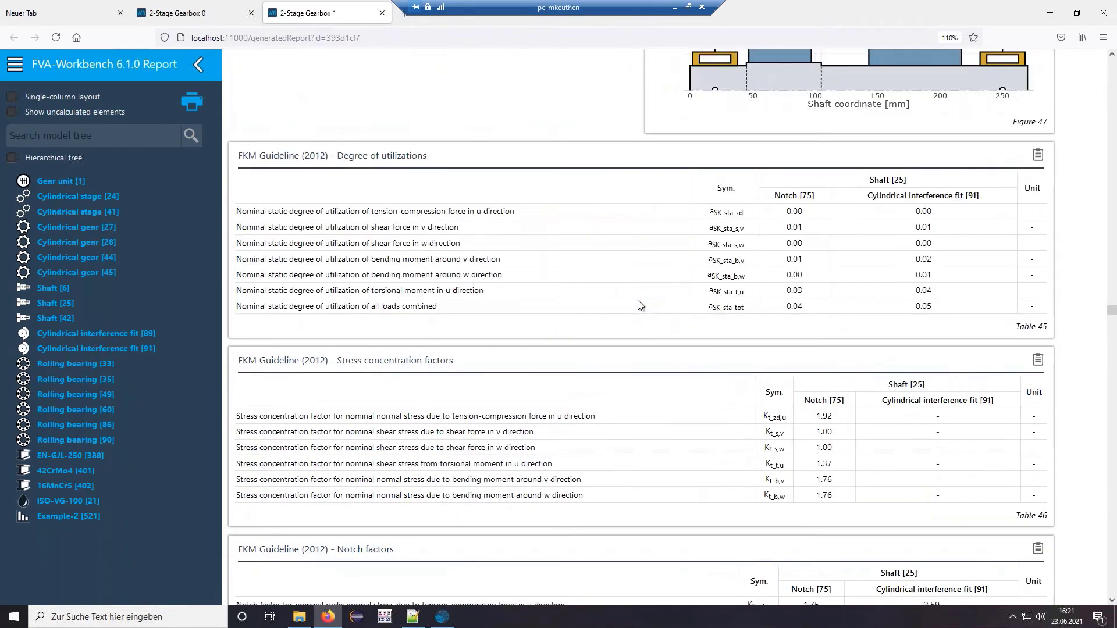
pyautogui.scroll(-6, 640, 304)
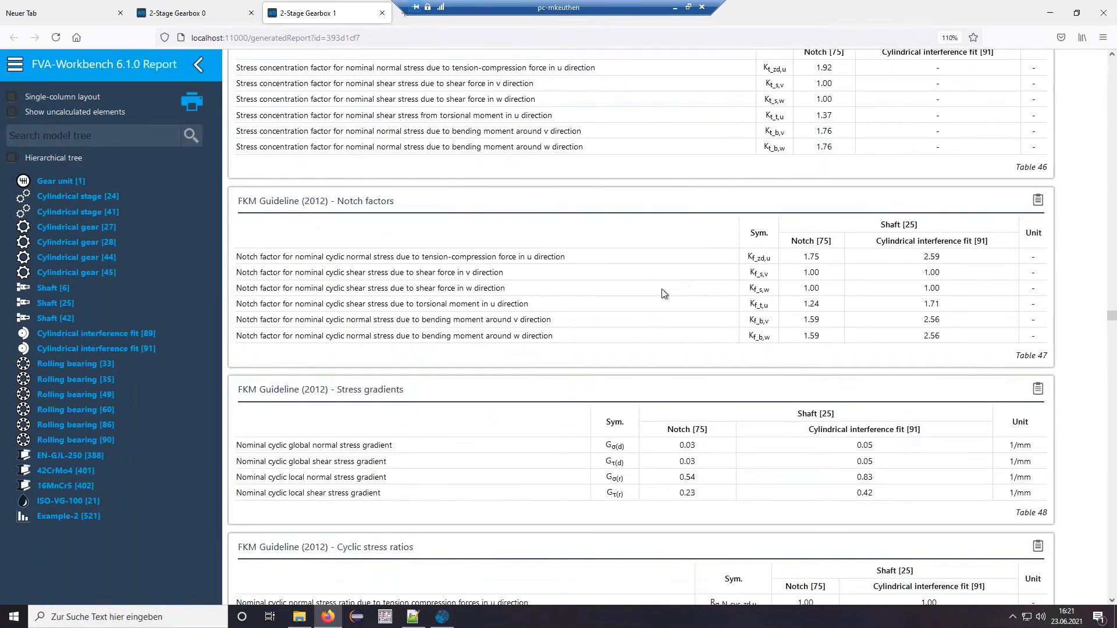
pyautogui.scroll(-7, 669, 289)
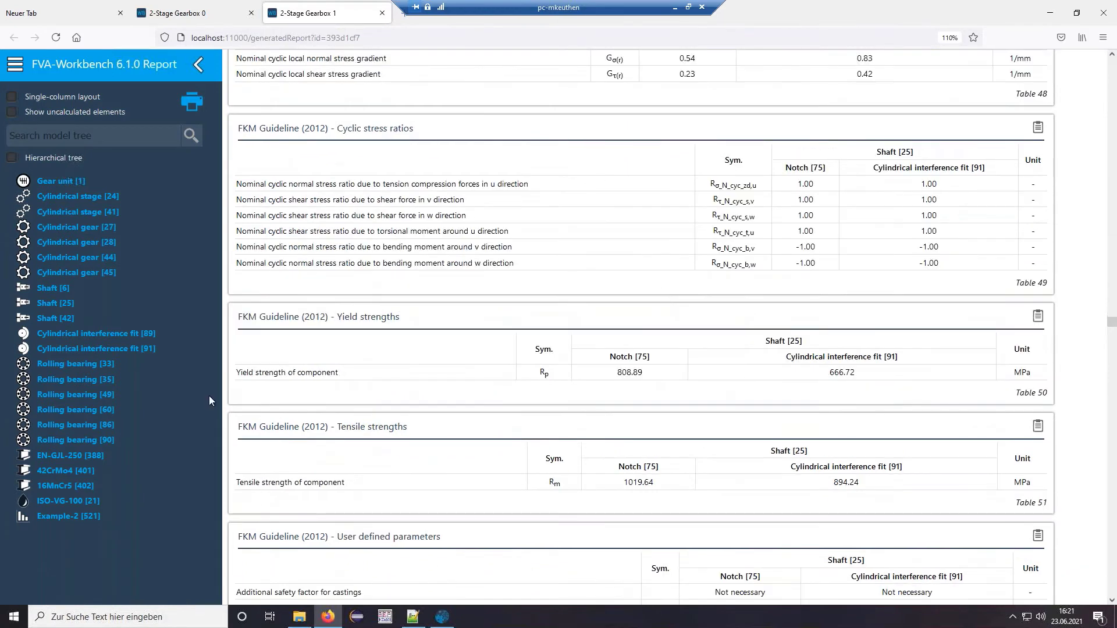
# - Show Rolling bearing [49]'s life tables: ISO 281 L10h 116106 h, load-spectrum 49692 h
pyautogui.click(81, 397)
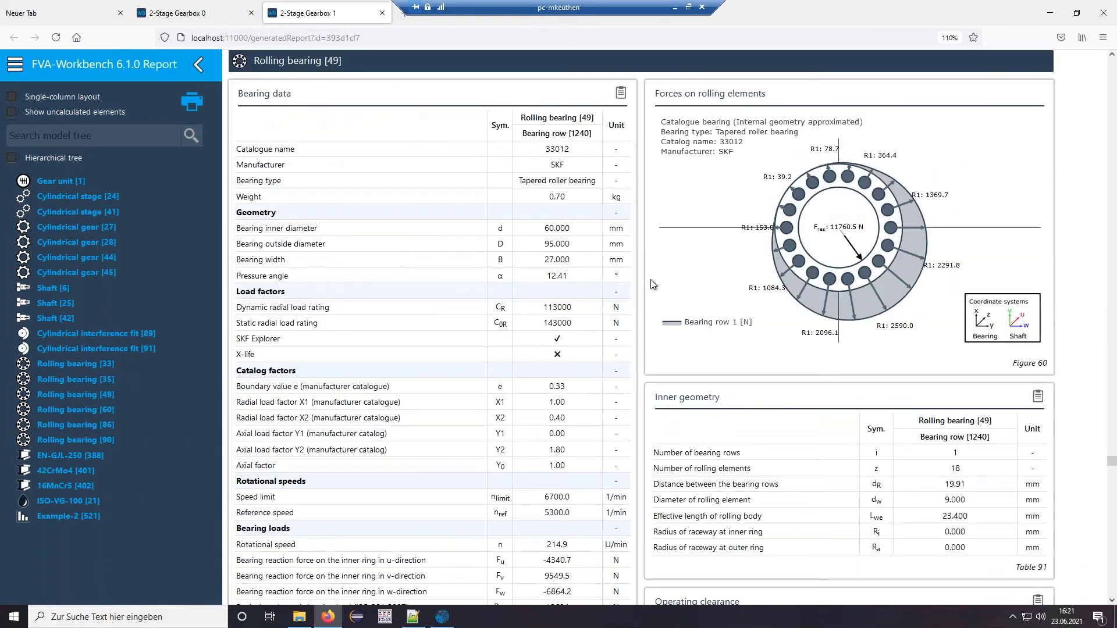
pyautogui.scroll(-3, 642, 281)
pyautogui.scroll(-10, 643, 284)
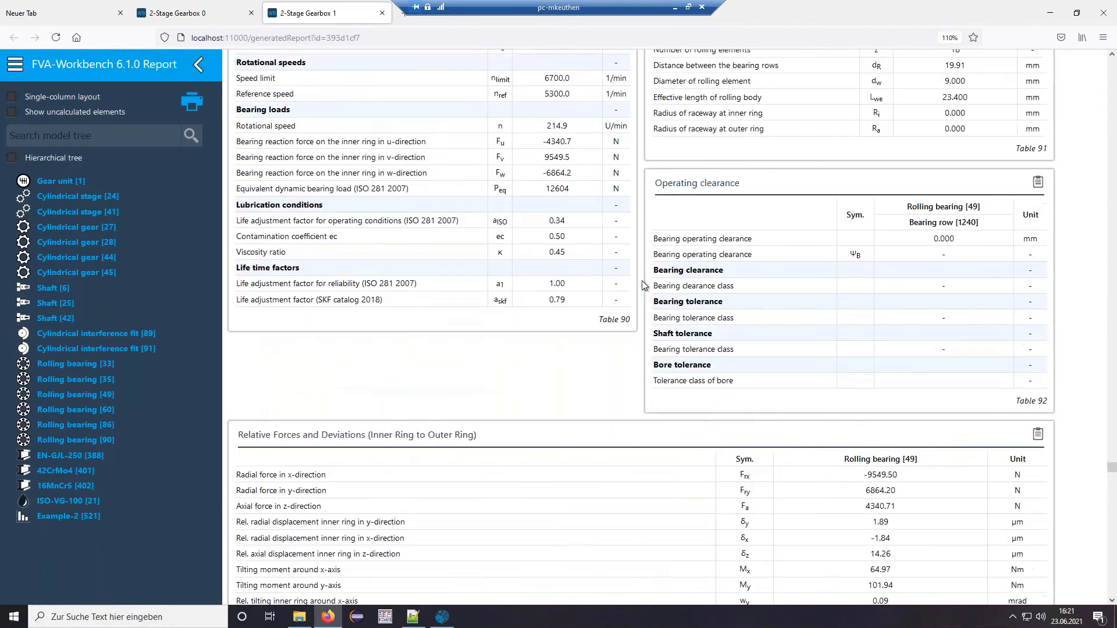
pyautogui.scroll(-4, 642, 285)
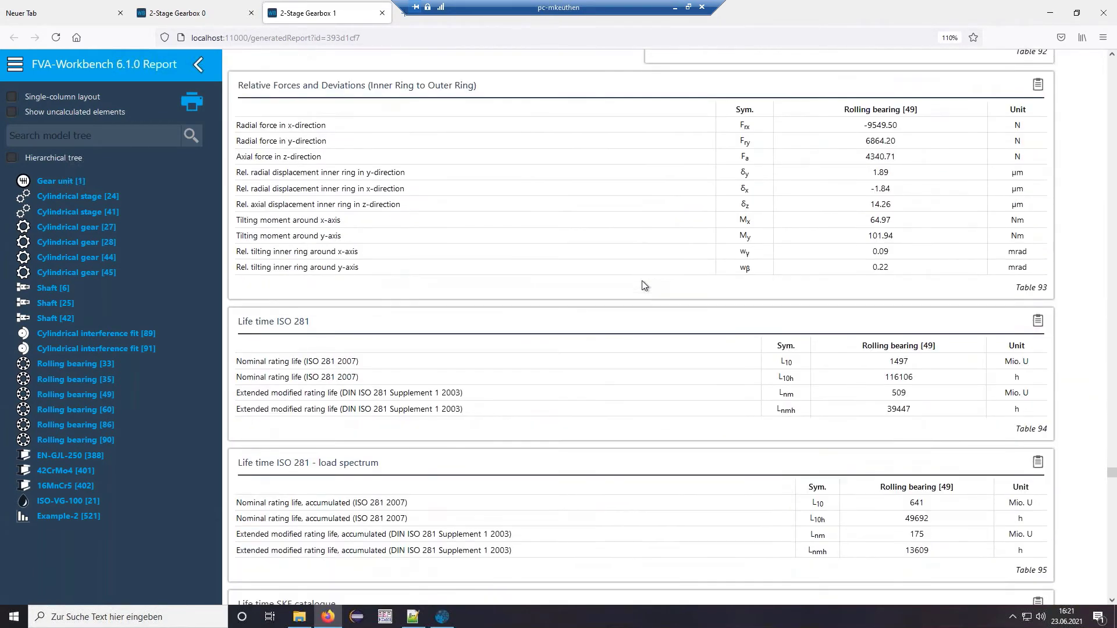
pyautogui.scroll(-3, 642, 286)
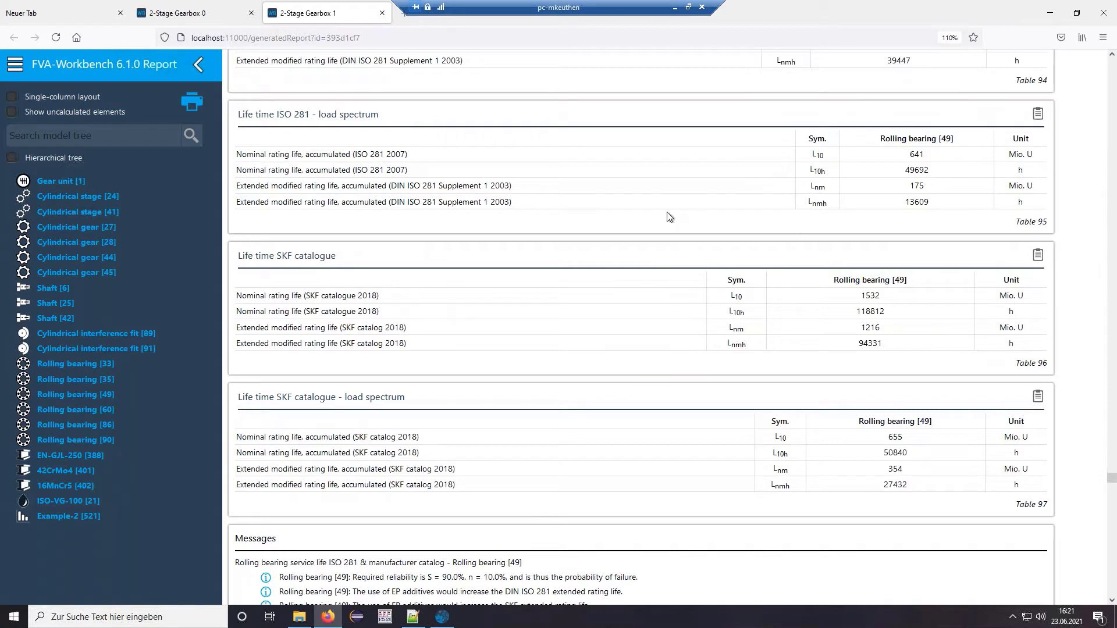
# - Back in the workbench, untick bearing lifetime and tick analytical load distribution and gear force excitation
pyautogui.click(1051, 13)
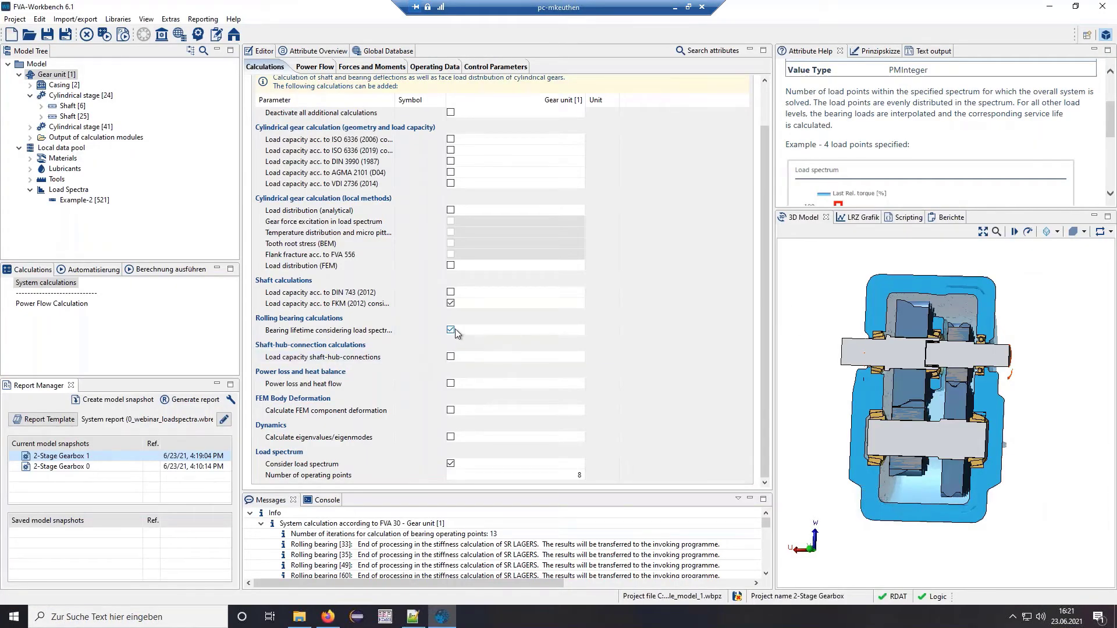
pyautogui.click(455, 329)
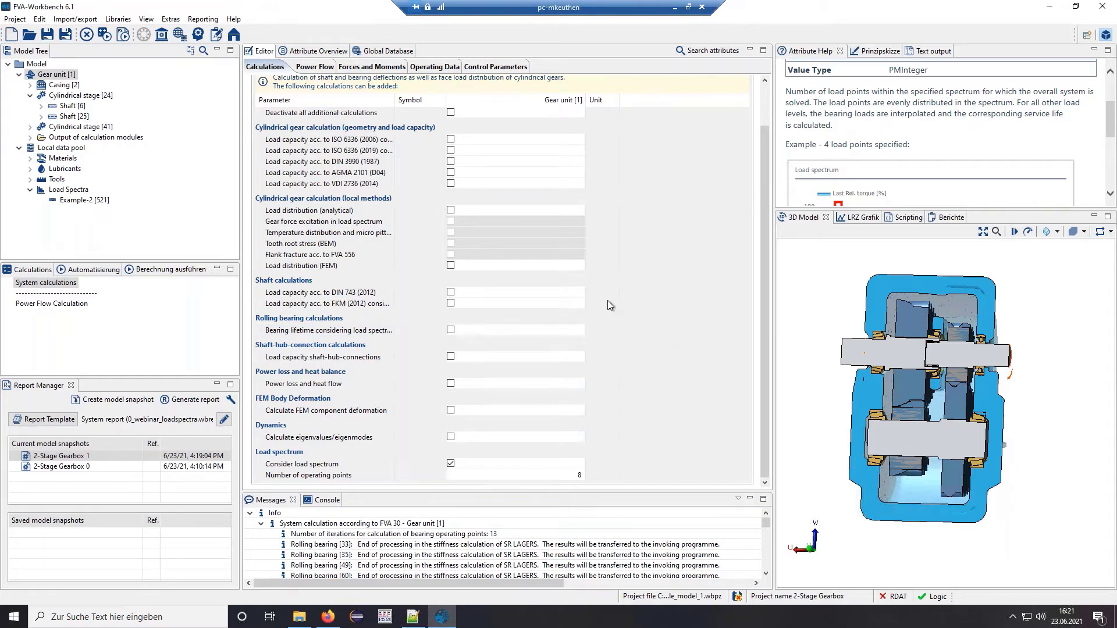
pyautogui.click(450, 210)
pyautogui.click(450, 221)
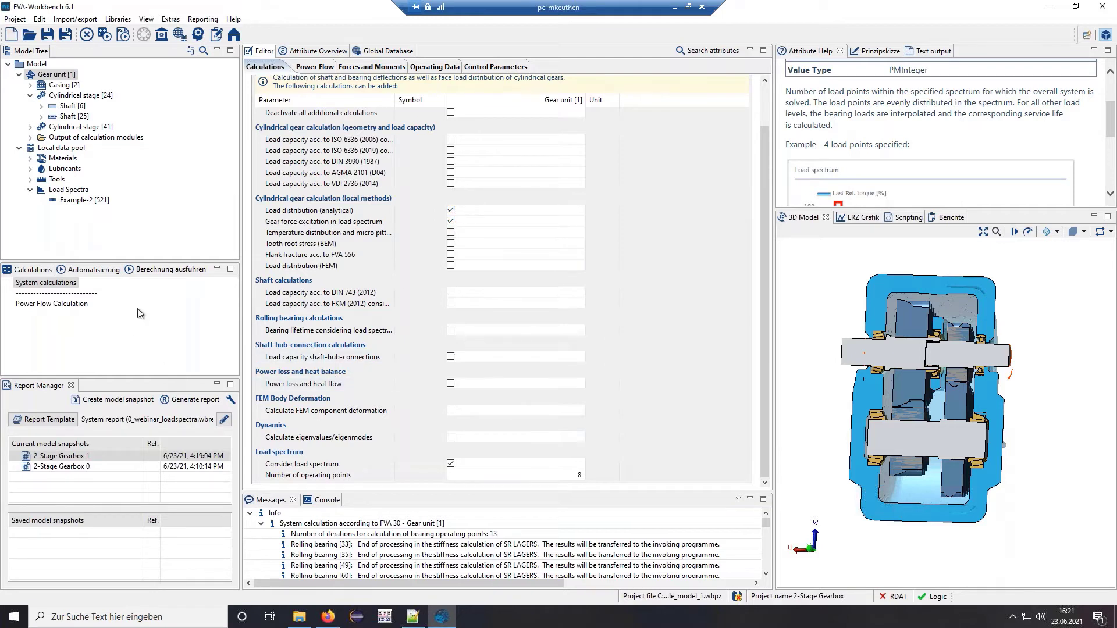
# - Run the 167-step system calculation to create snapshot 2-Stage Gearbox 2
pyautogui.click(169, 269)
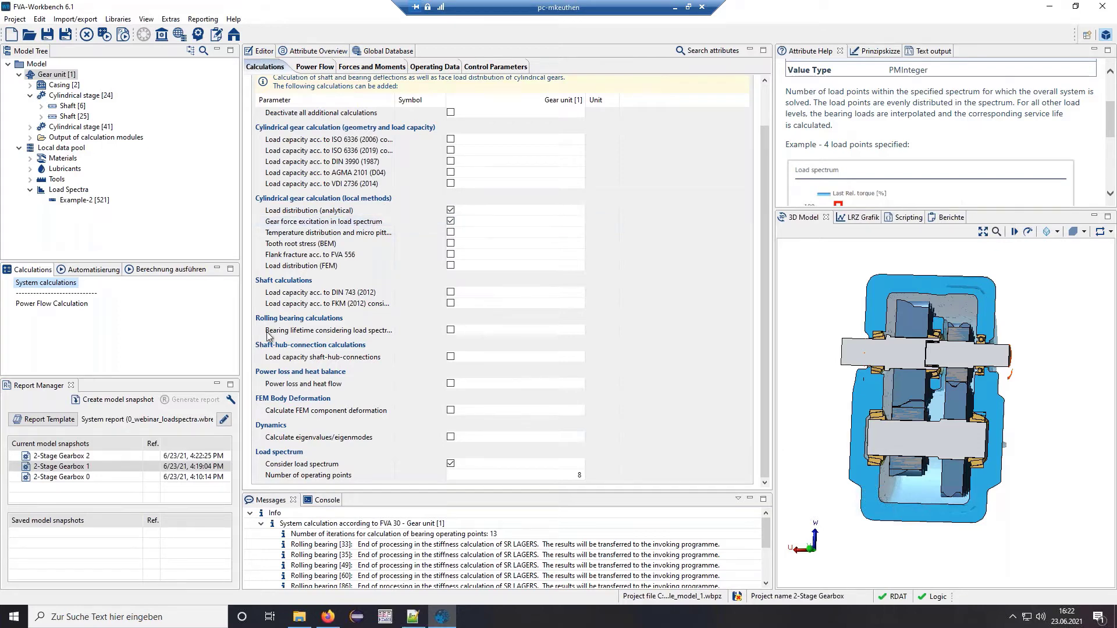
# - Choose the Compact report -gear excitation template and generate the 2-Stage Gearbox 2 report
pyautogui.click(48, 420)
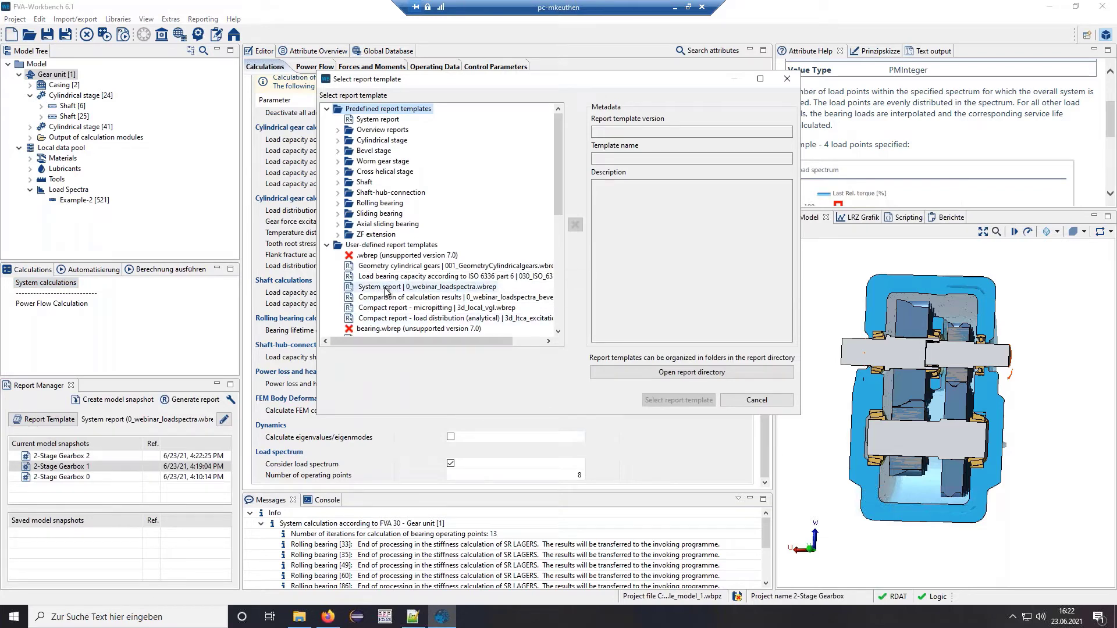
pyautogui.click(338, 130)
pyautogui.doubleClick(421, 213)
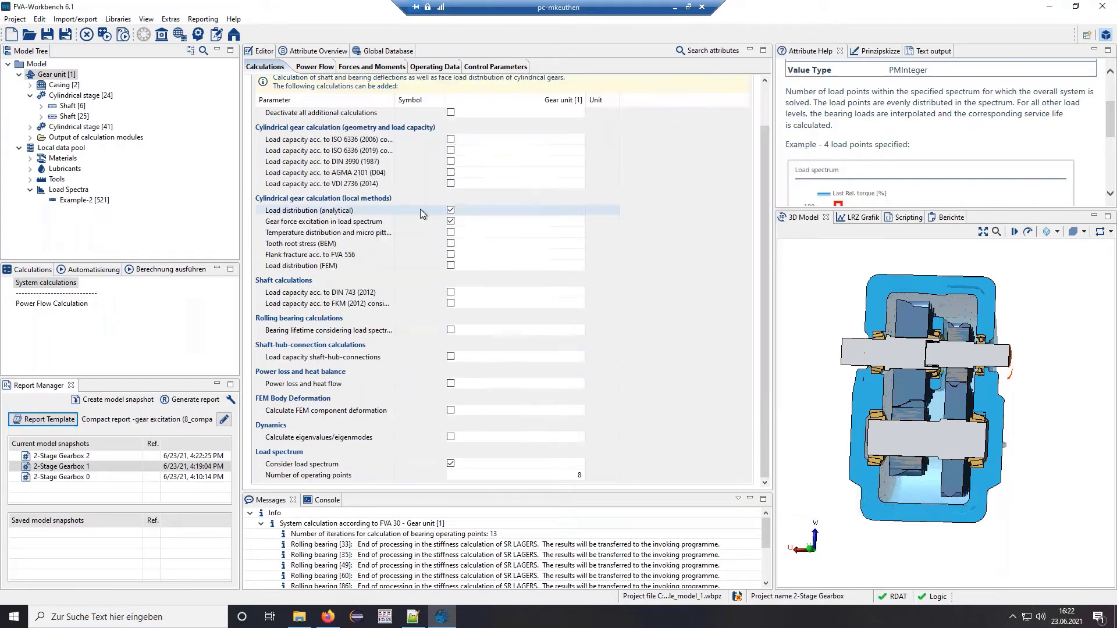
pyautogui.click(64, 422)
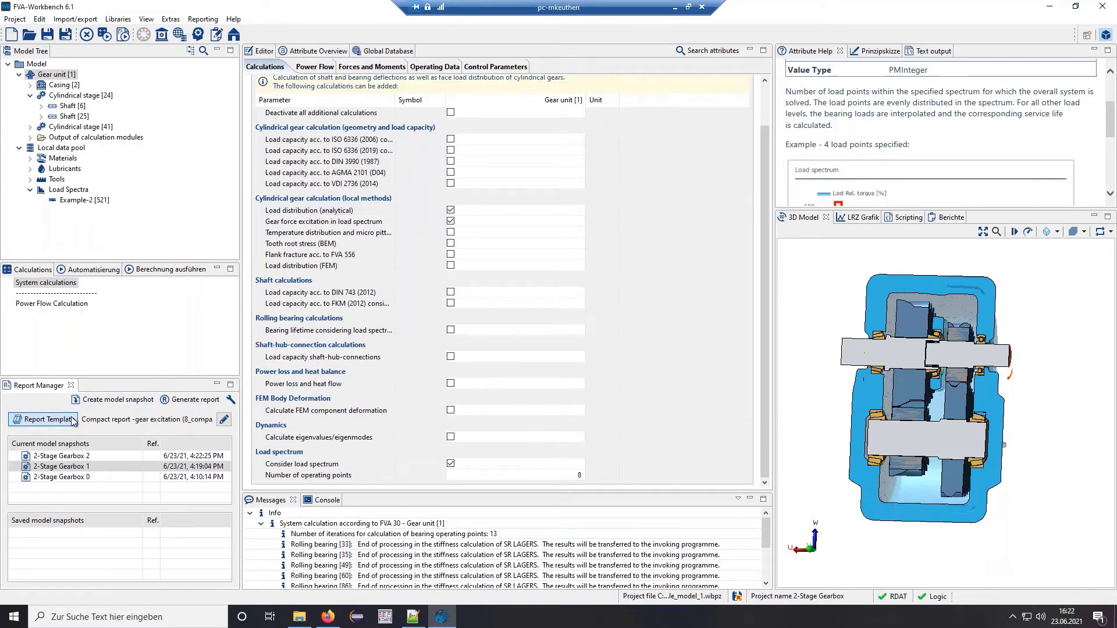
pyautogui.click(339, 129)
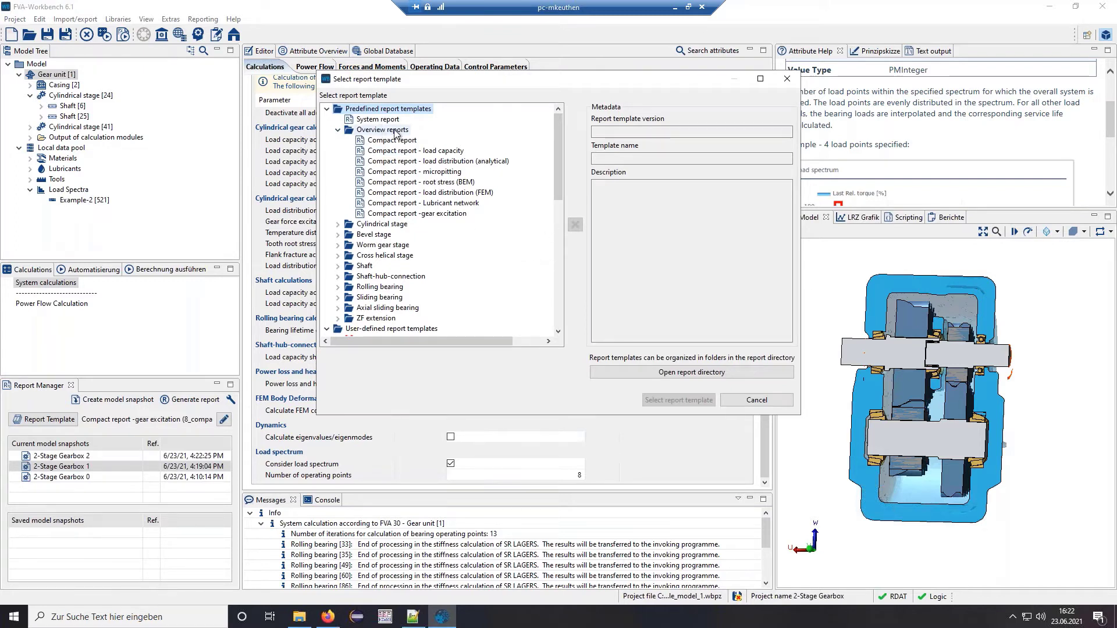
pyautogui.click(757, 400)
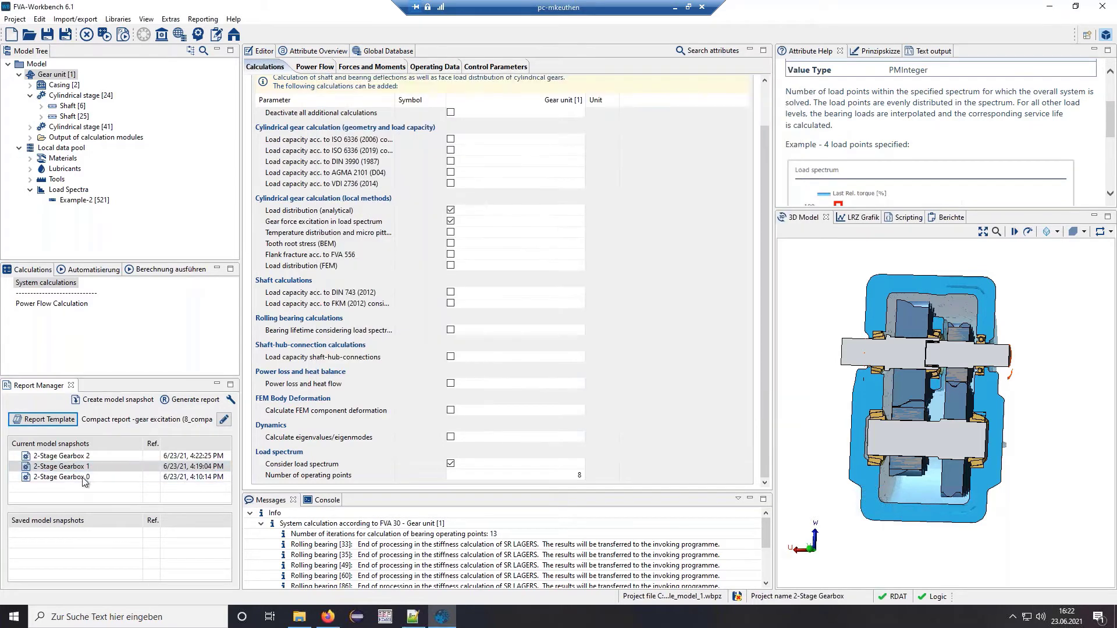
pyautogui.click(81, 457)
pyautogui.doubleClick(81, 457)
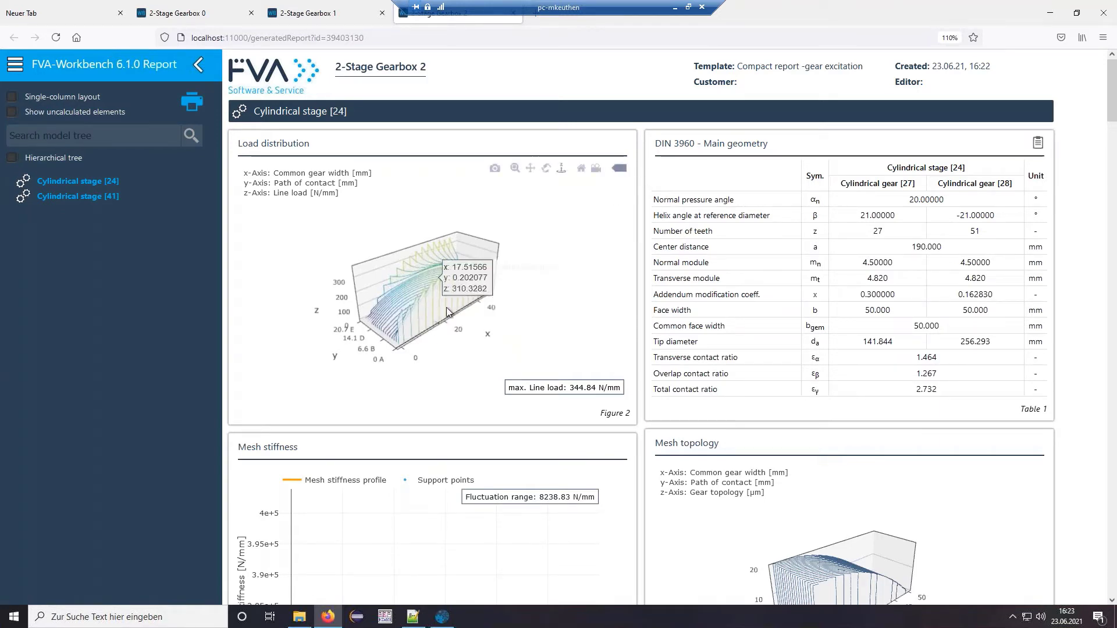
# - Tilt the Cylindrical stage [24] load distribution surface steeply, then scroll toward Figures 9–12
pyautogui.moveTo(446, 307); pyautogui.dragTo(400, 319)
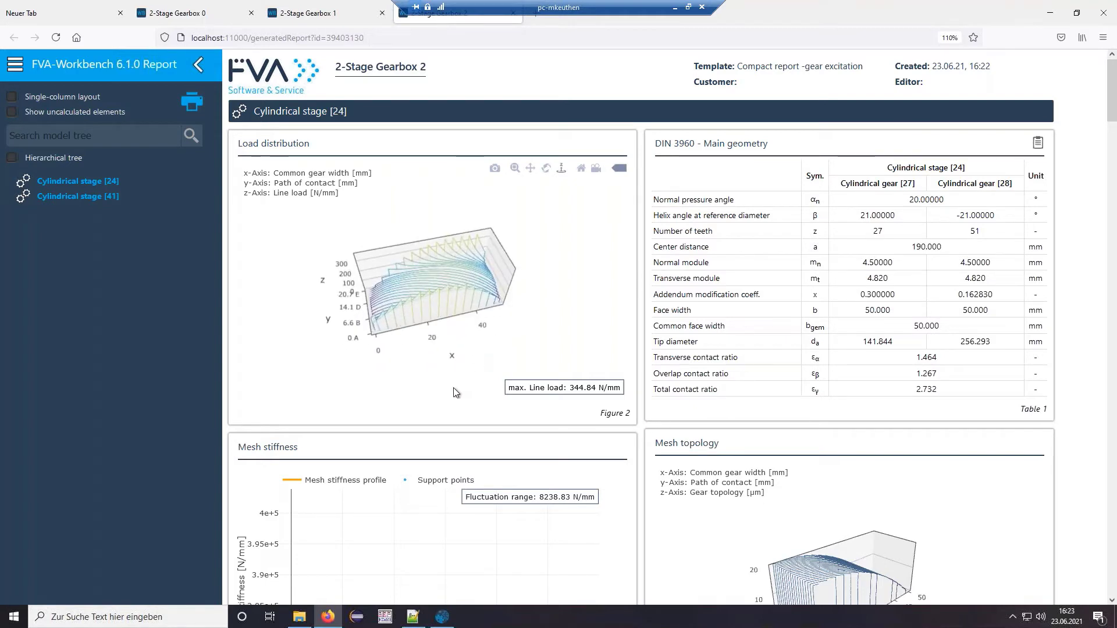
pyautogui.moveTo(459, 319)
pyautogui.moveTo(459, 319)
pyautogui.mouseDown()
pyautogui.moveTo(448, 320)
pyautogui.moveTo(463, 316)
pyautogui.mouseUp()
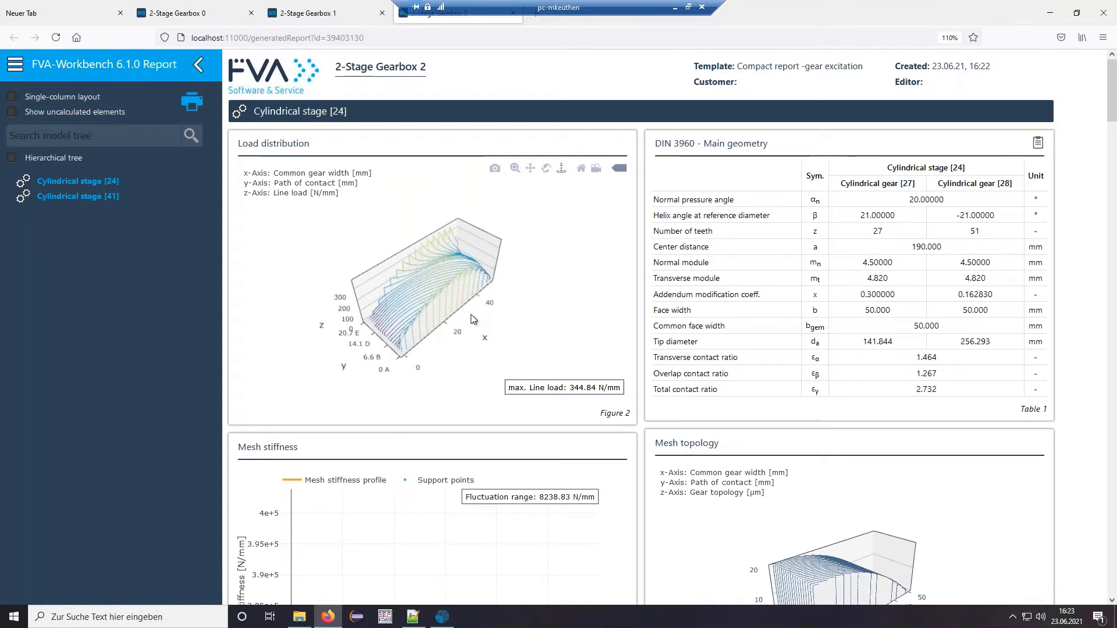
pyautogui.moveTo(430, 243)
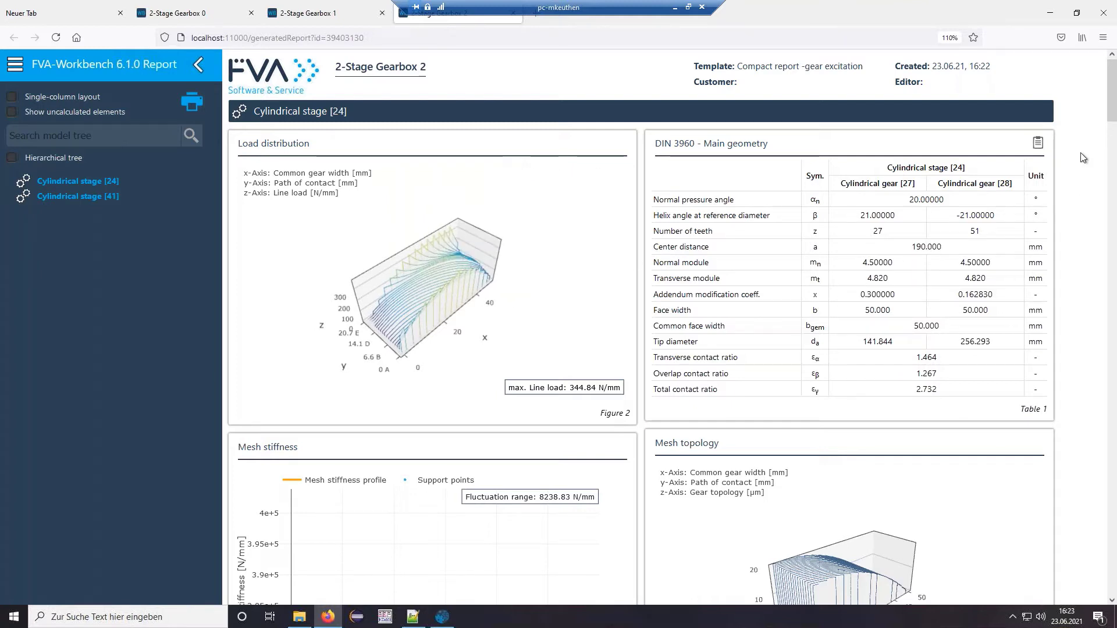
pyautogui.scroll(-20, 1087, 156)
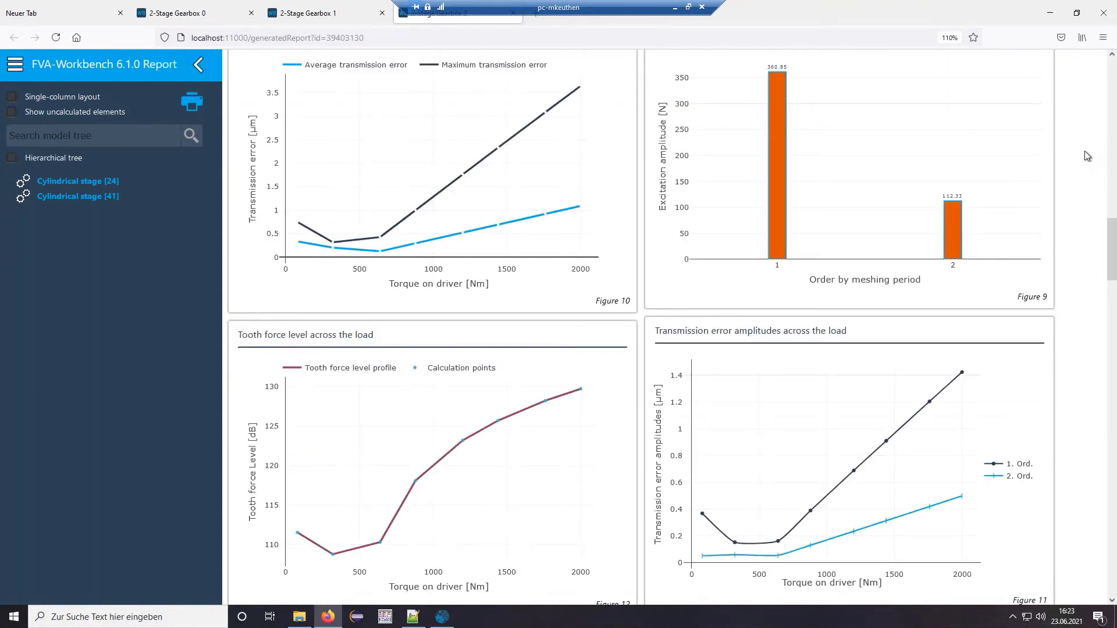
pyautogui.scroll(3, 1087, 156)
pyautogui.moveTo(411, 318)
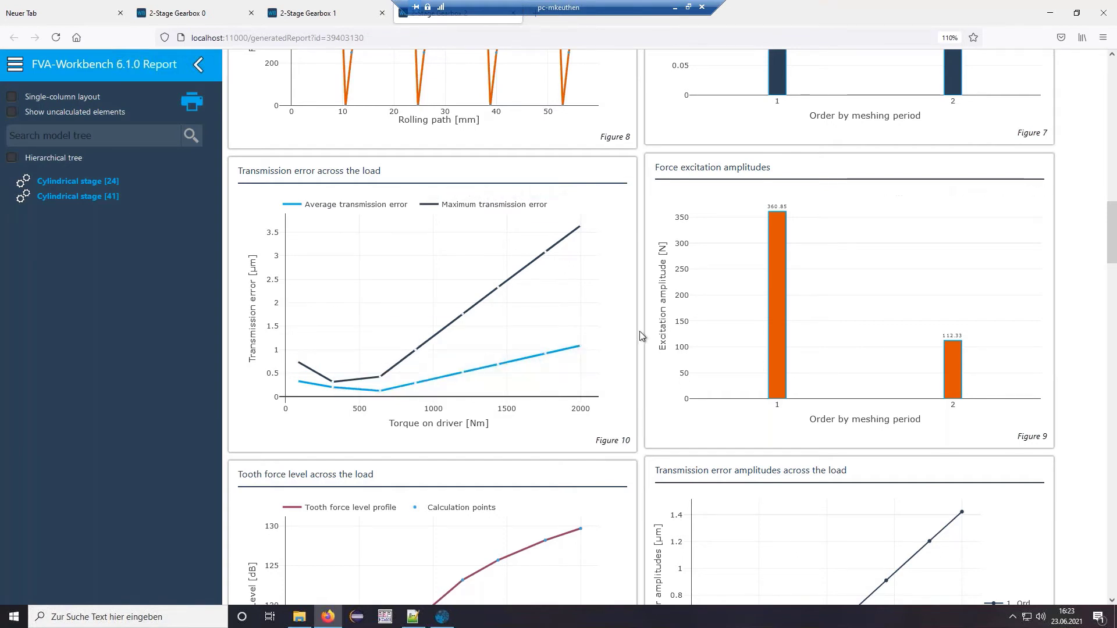
pyautogui.scroll(-3, 640, 336)
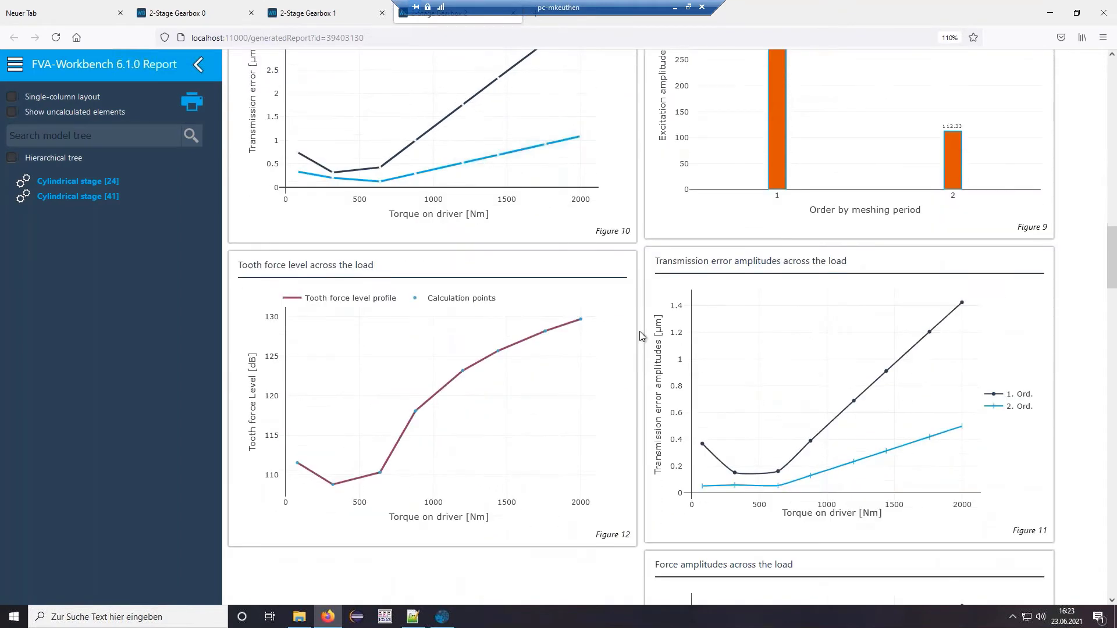
pyautogui.scroll(-1, 631, 379)
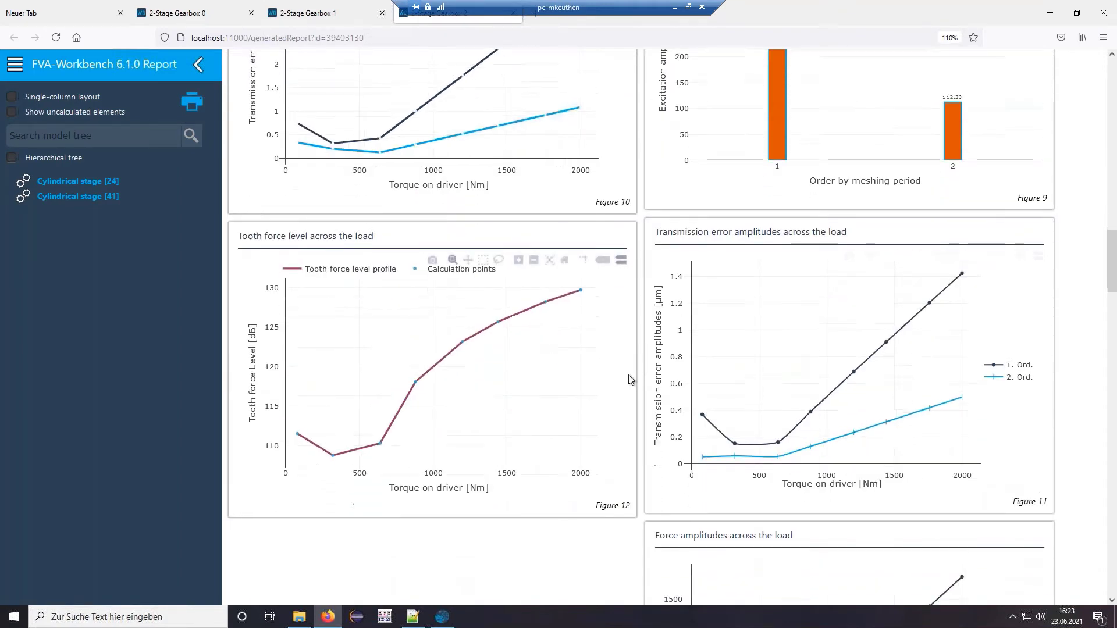
pyautogui.scroll(-3, 631, 379)
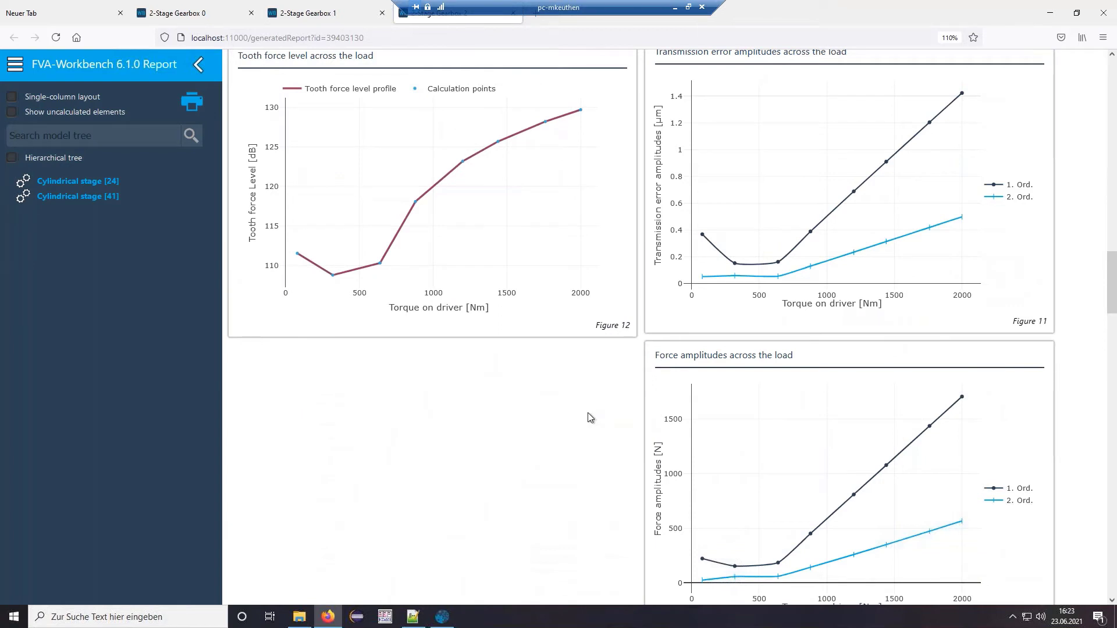
pyautogui.scroll(1, 632, 403)
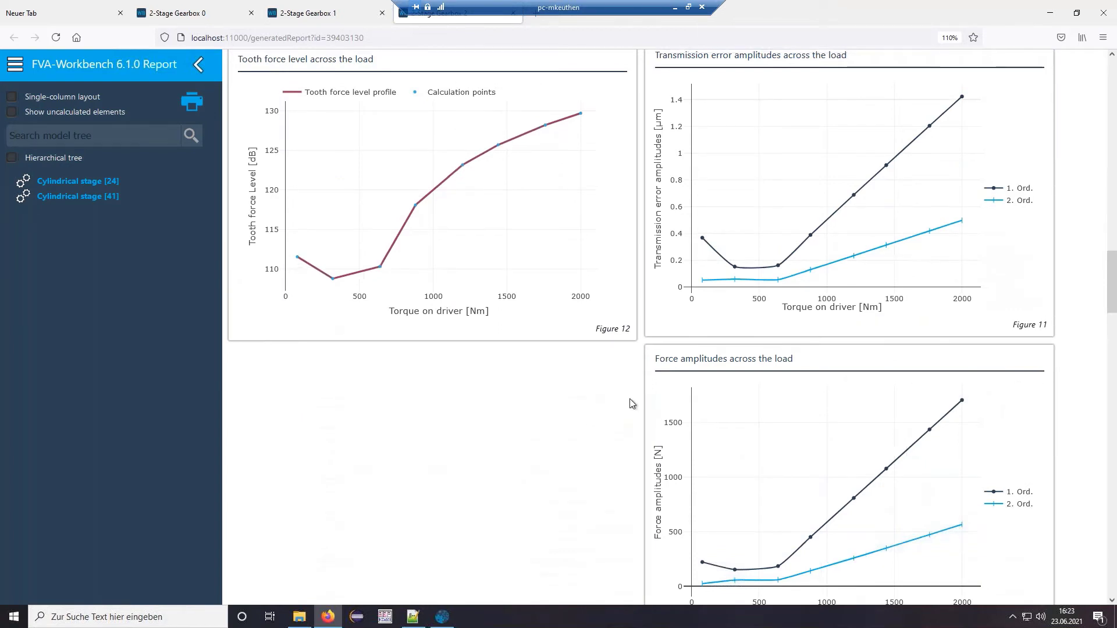
pyautogui.scroll(6, 632, 403)
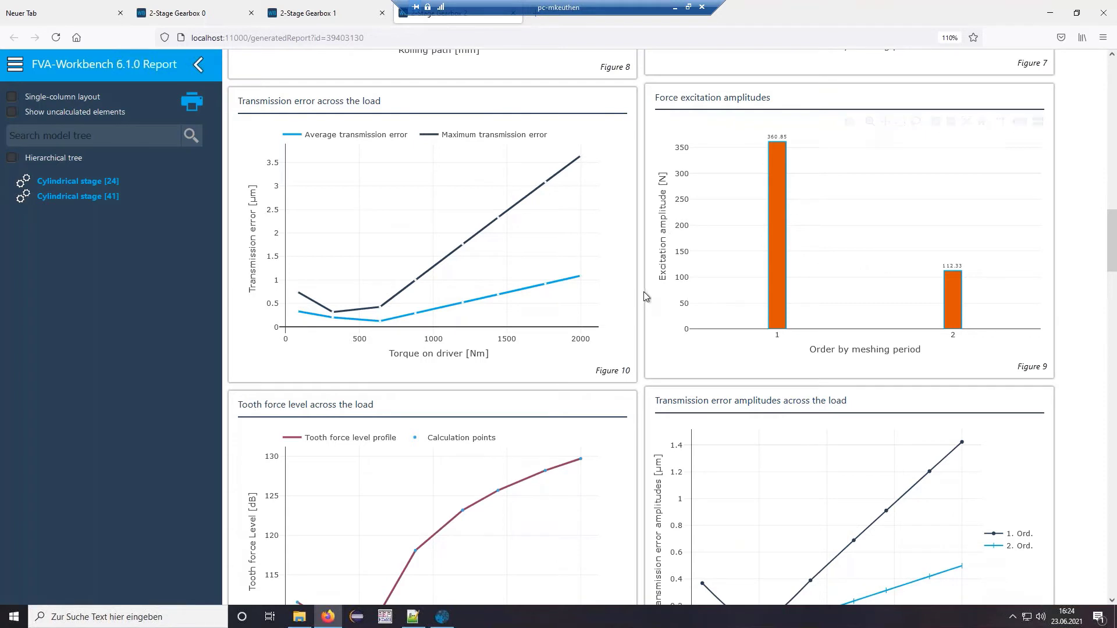
pyautogui.scroll(-3, 642, 288)
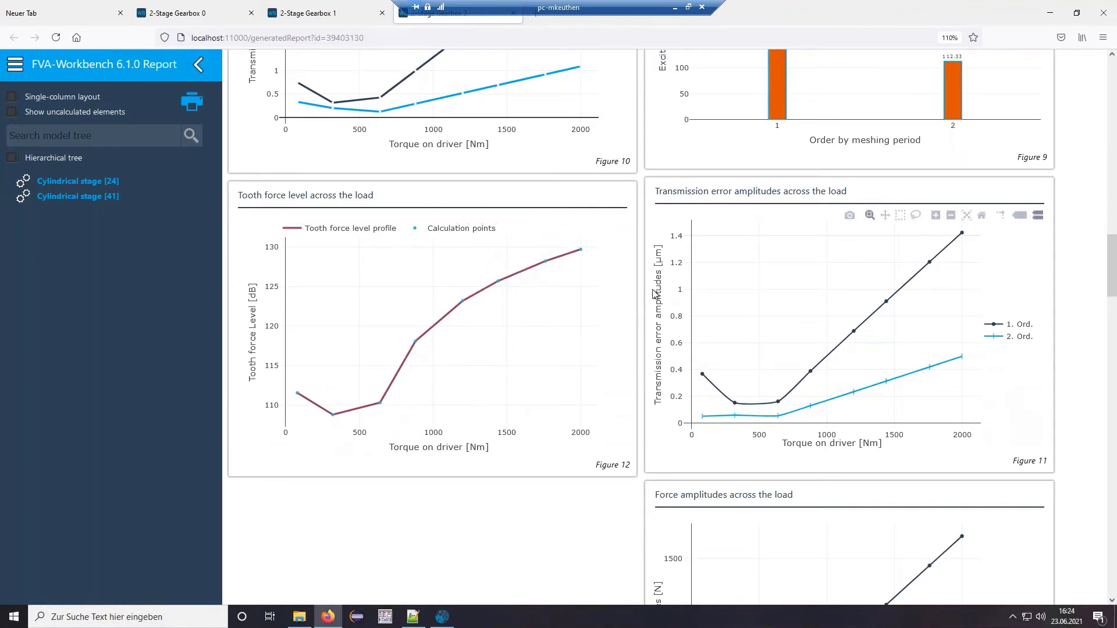
pyautogui.scroll(1, 656, 294)
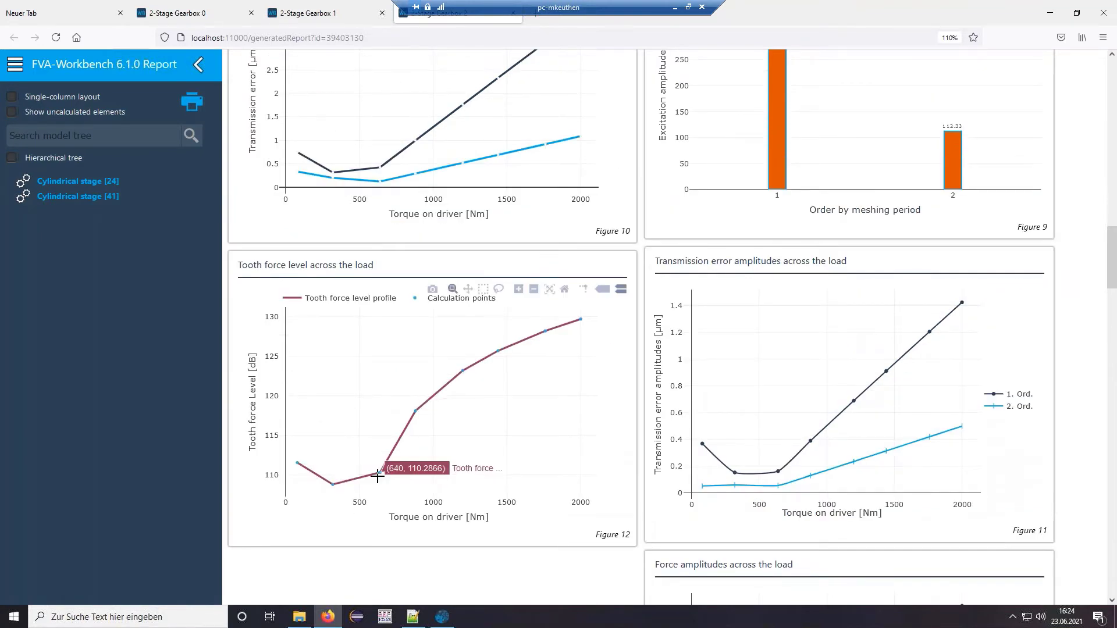
pyautogui.scroll(3, 368, 438)
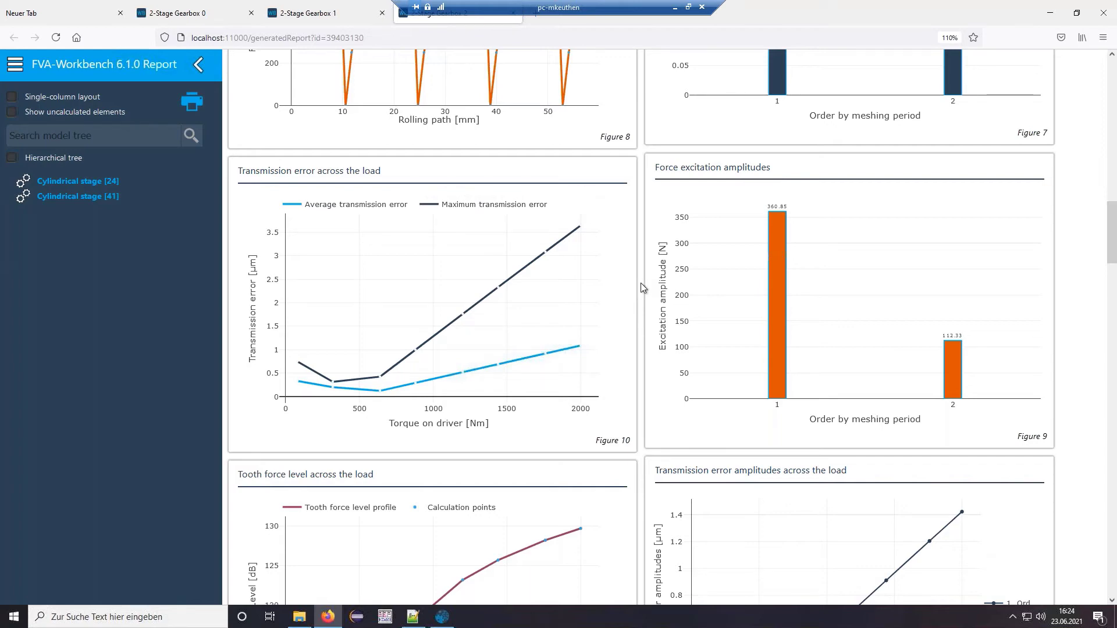
# - Enable profile crowning on Modification [82] of Cylindrical gear [27] under Shaft [6]
pyautogui.click(1048, 16)
pyautogui.click(41, 105)
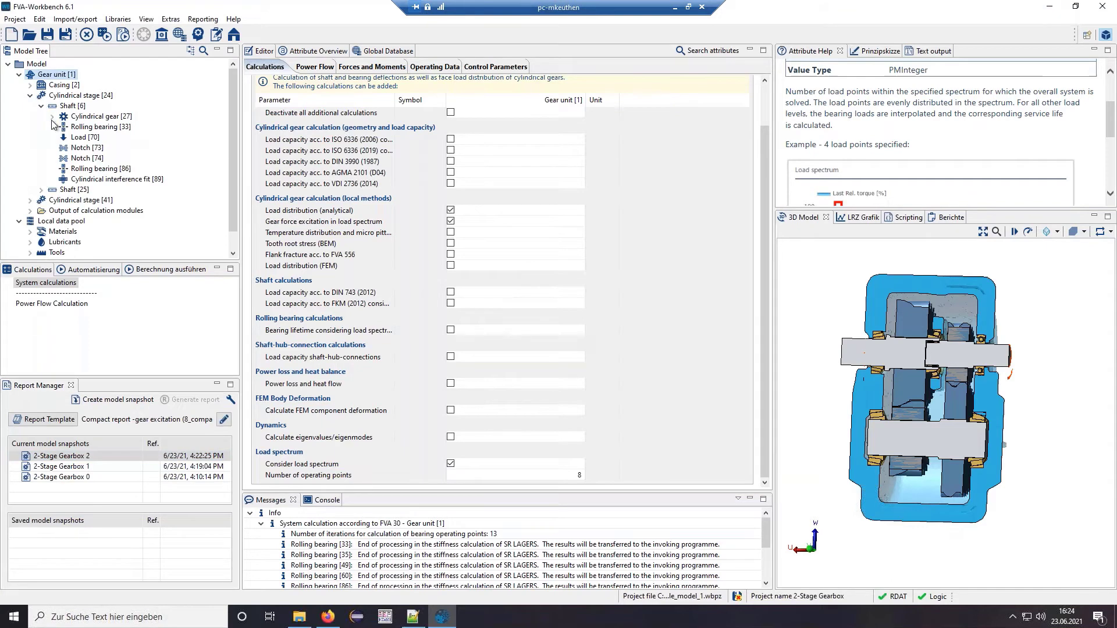
pyautogui.click(52, 116)
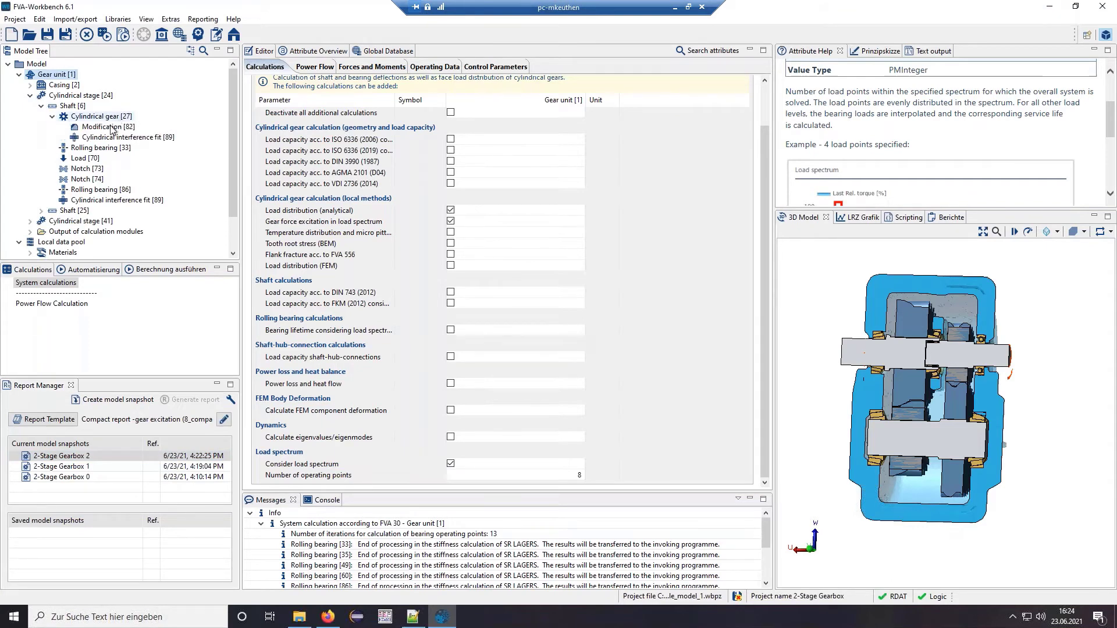
pyautogui.click(111, 127)
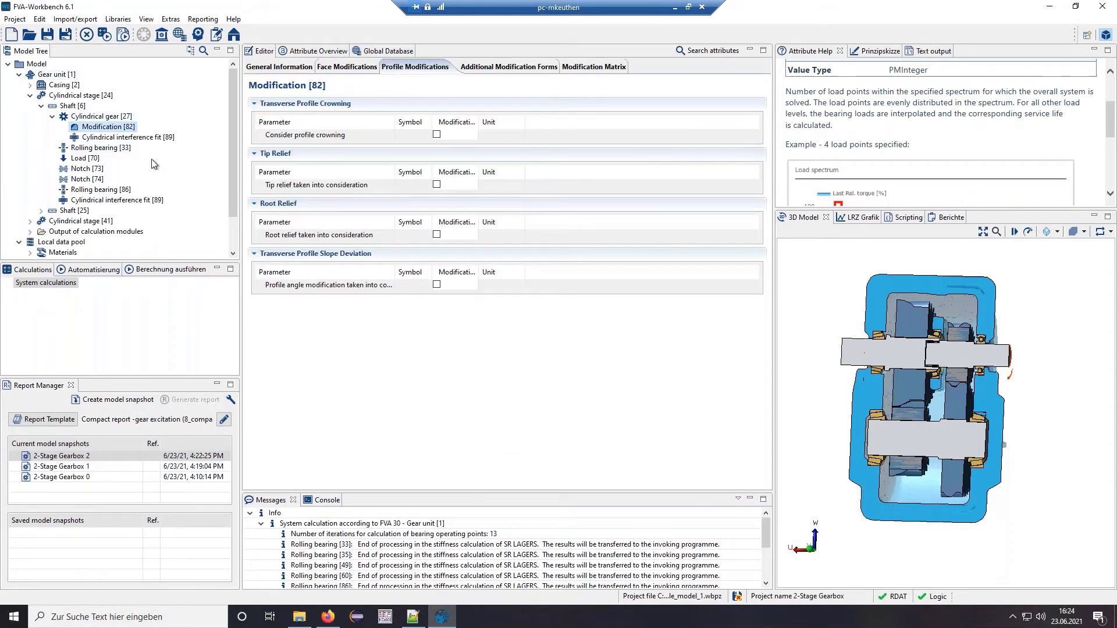
pyautogui.click(335, 68)
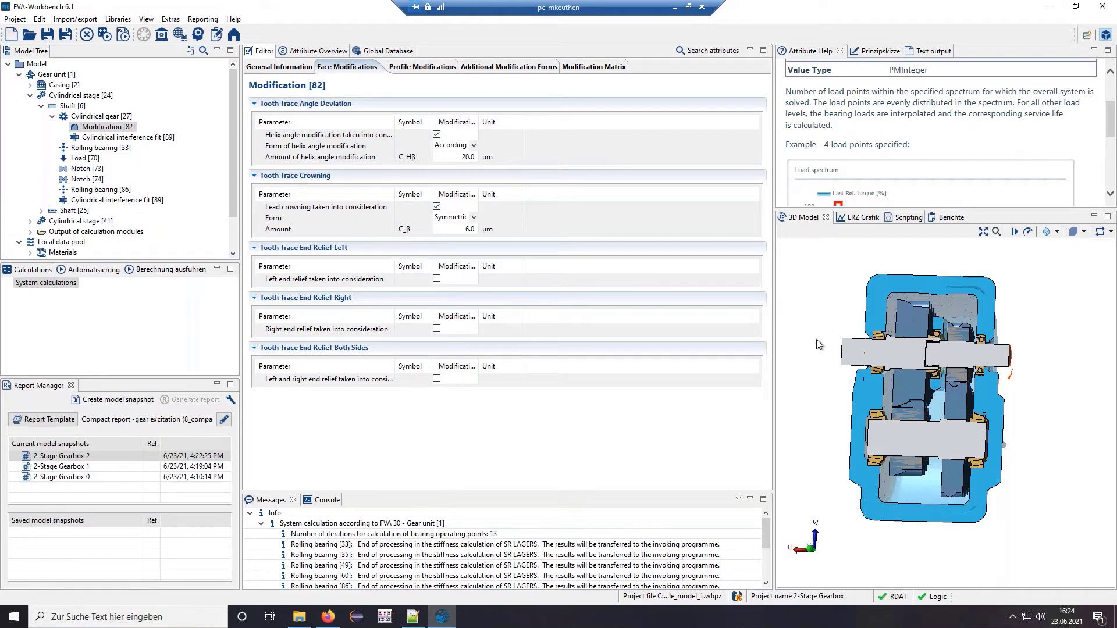
pyautogui.click(417, 70)
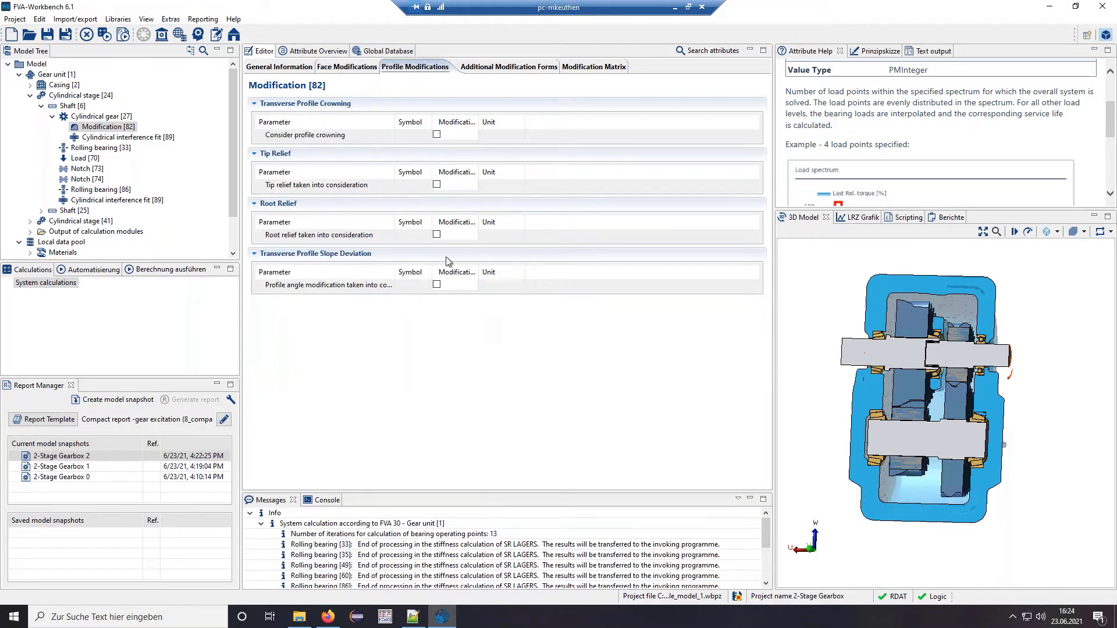
pyautogui.click(436, 134)
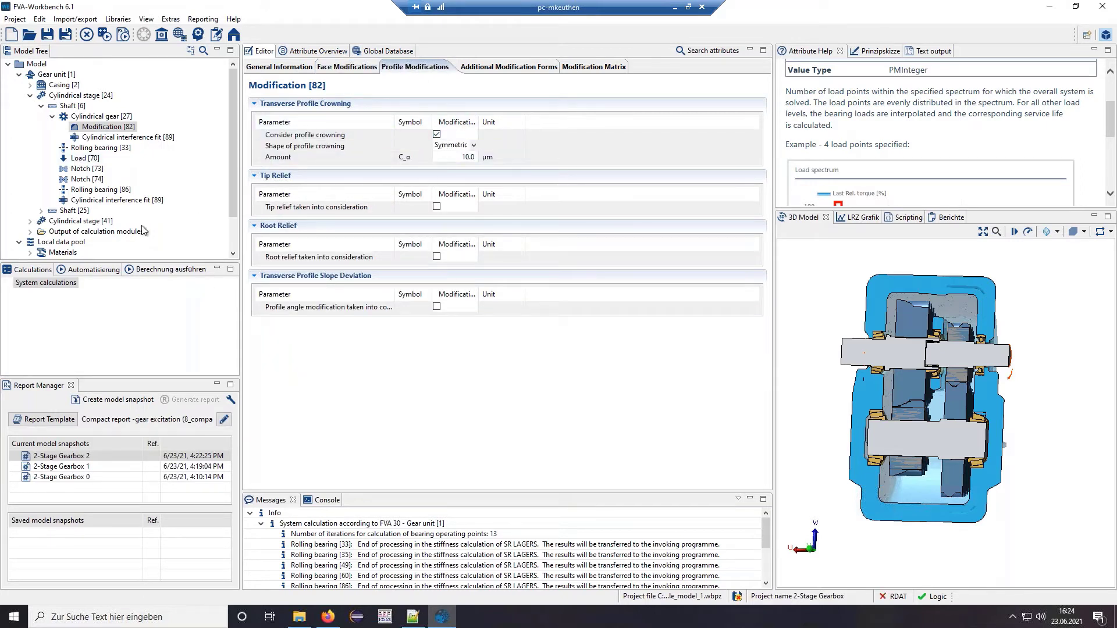
# - Confirm 10.0 µm profile crowning on Modification [84] of gear [44] and run the system calculation
pyautogui.click(30, 221)
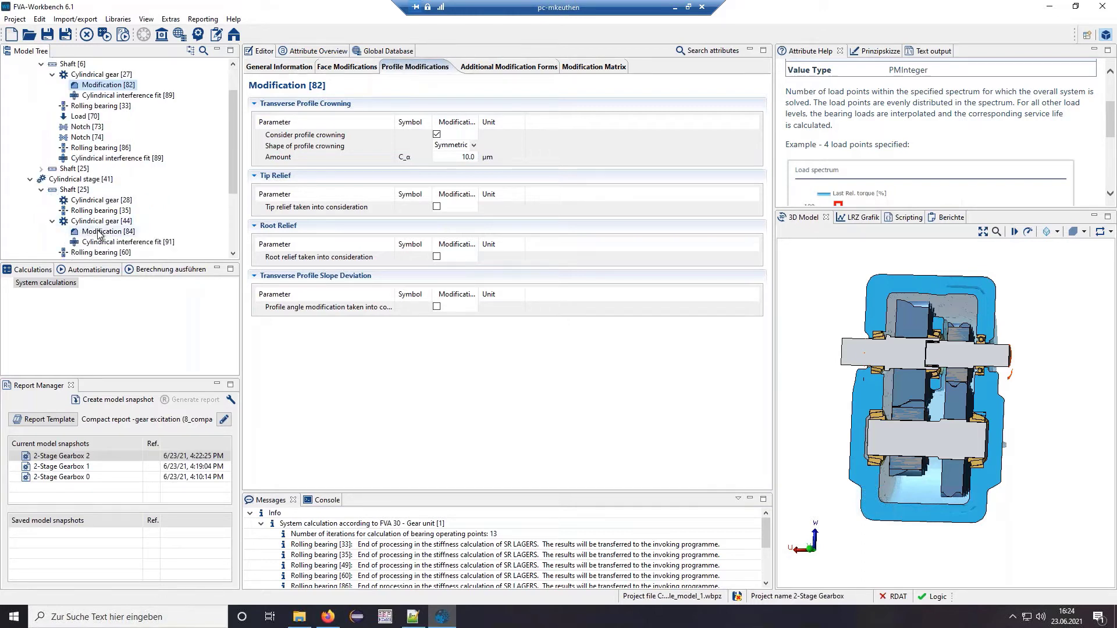
pyautogui.click(100, 232)
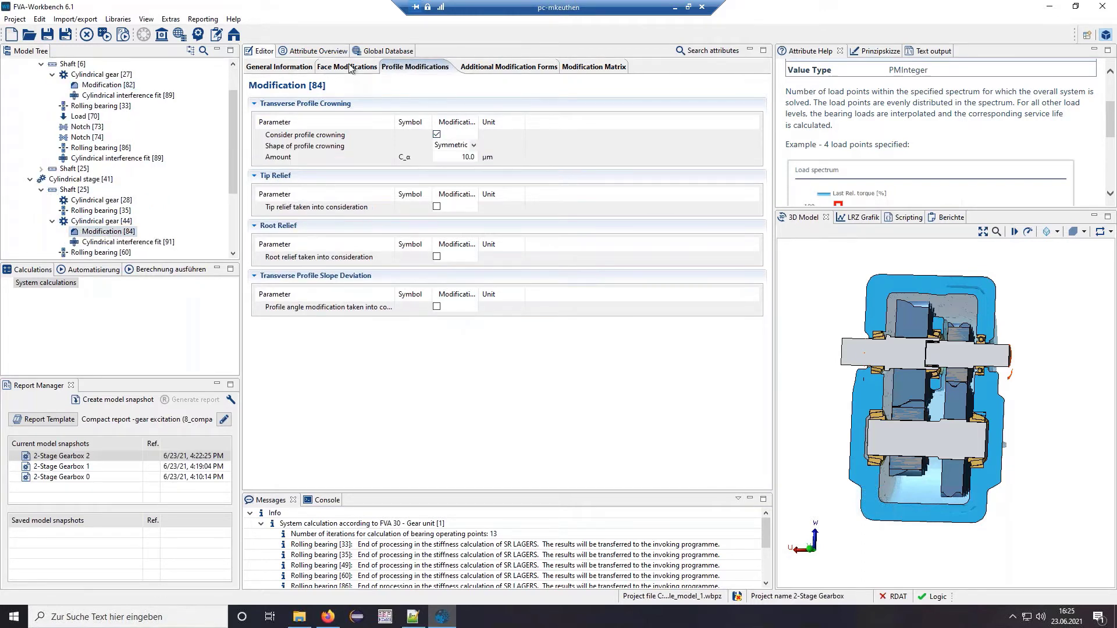
pyautogui.click(351, 67)
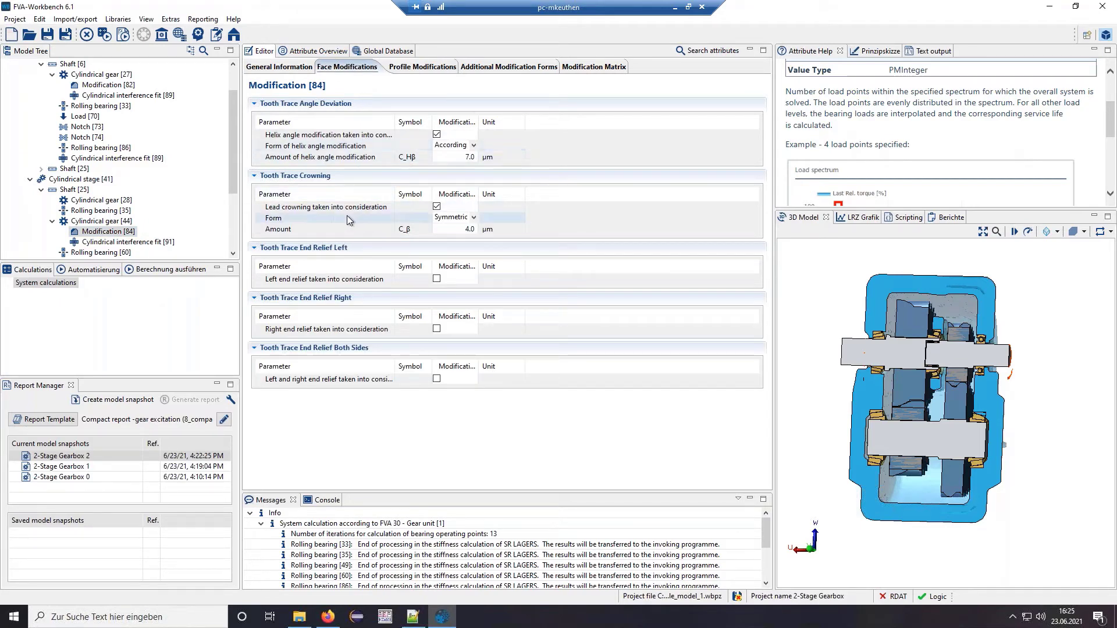
pyautogui.click(428, 68)
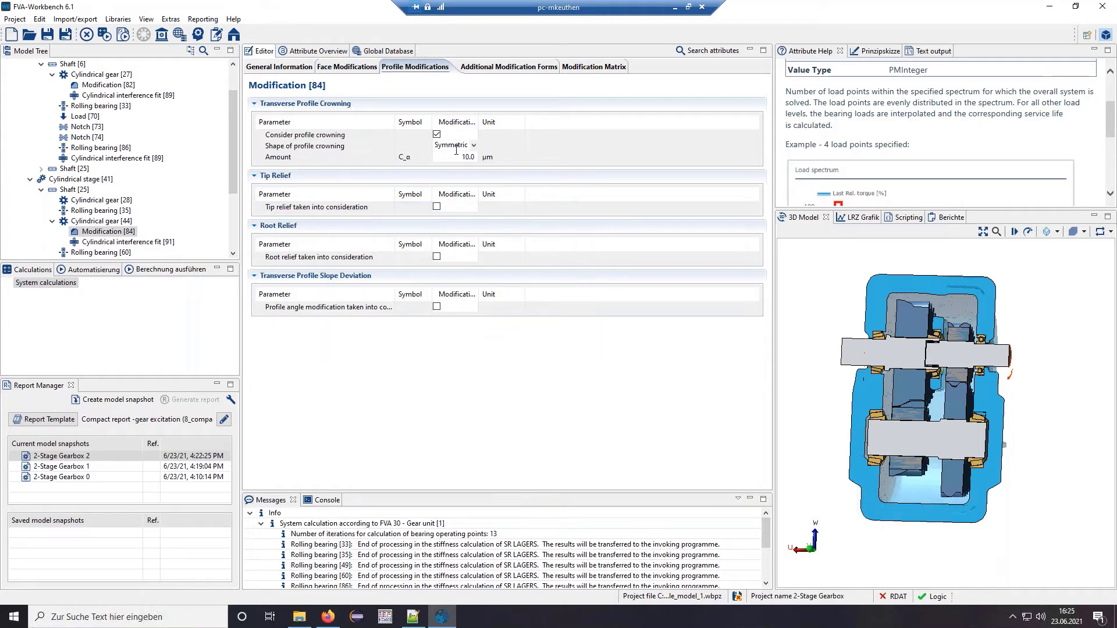
pyautogui.click(167, 271)
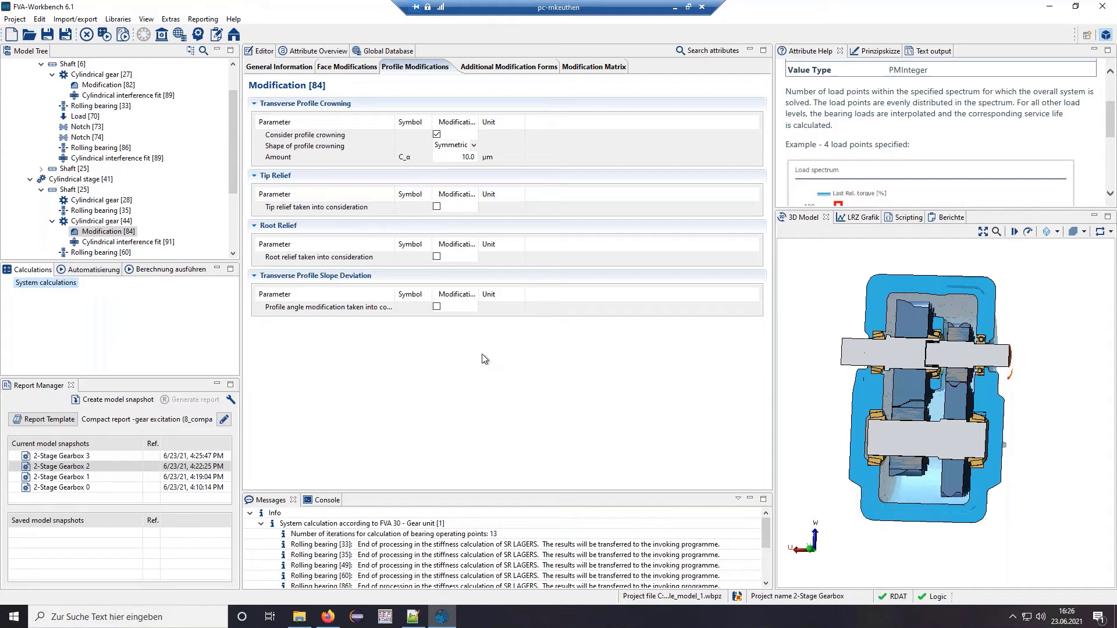
# - Set 2-Stage Gearbox 2 as reference and compare 2-Stage Gearbox 3 against it
pyautogui.rightClick(113, 466)
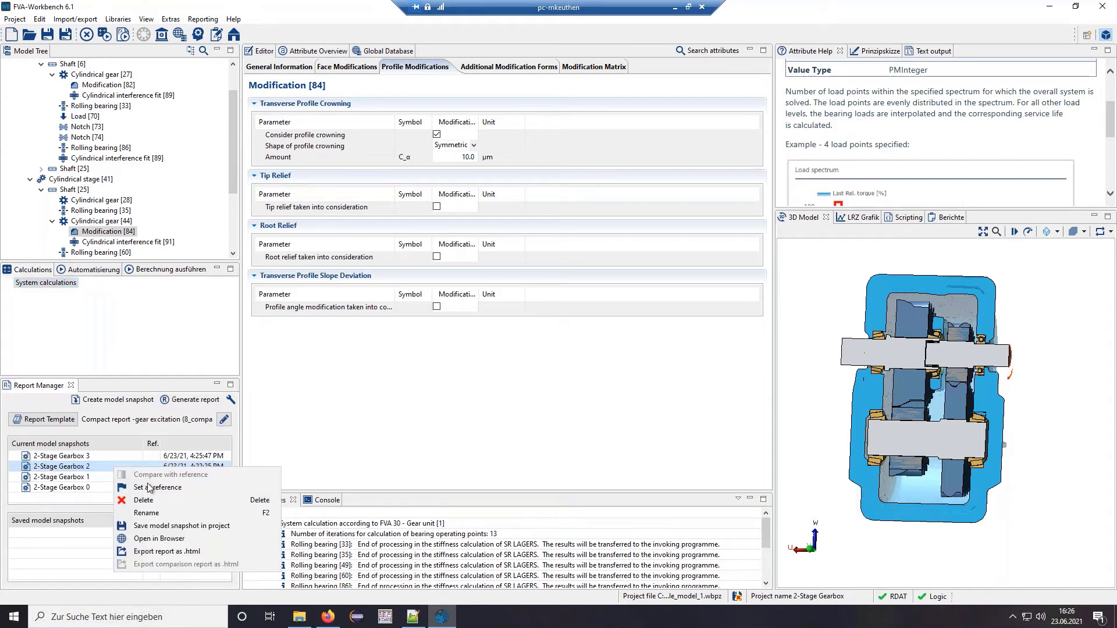
pyautogui.click(152, 487)
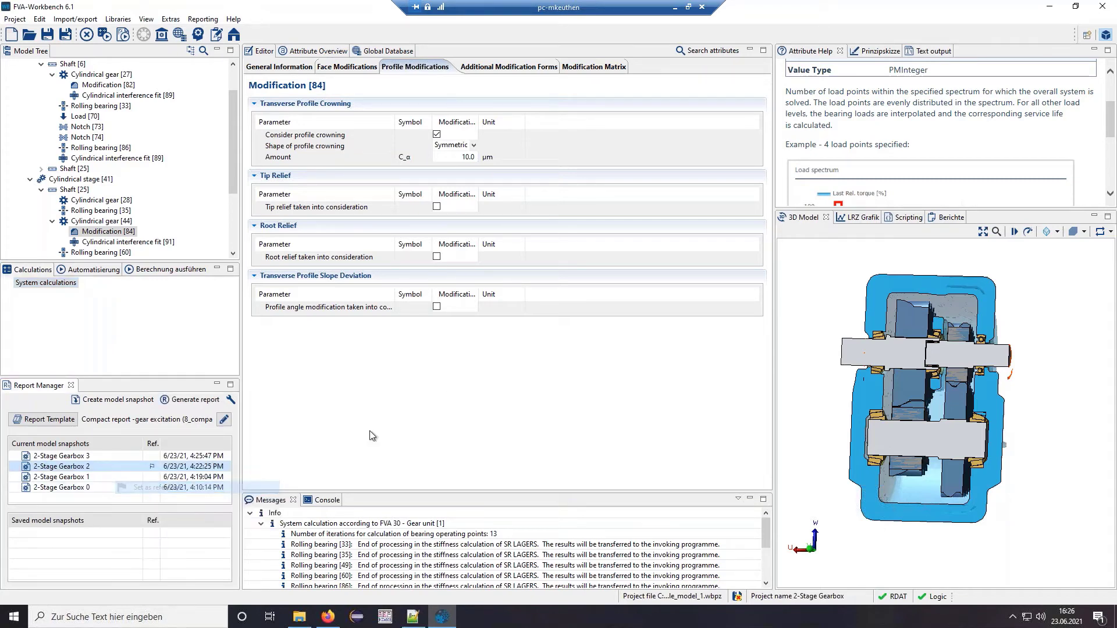
pyautogui.rightClick(101, 456)
pyautogui.click(154, 466)
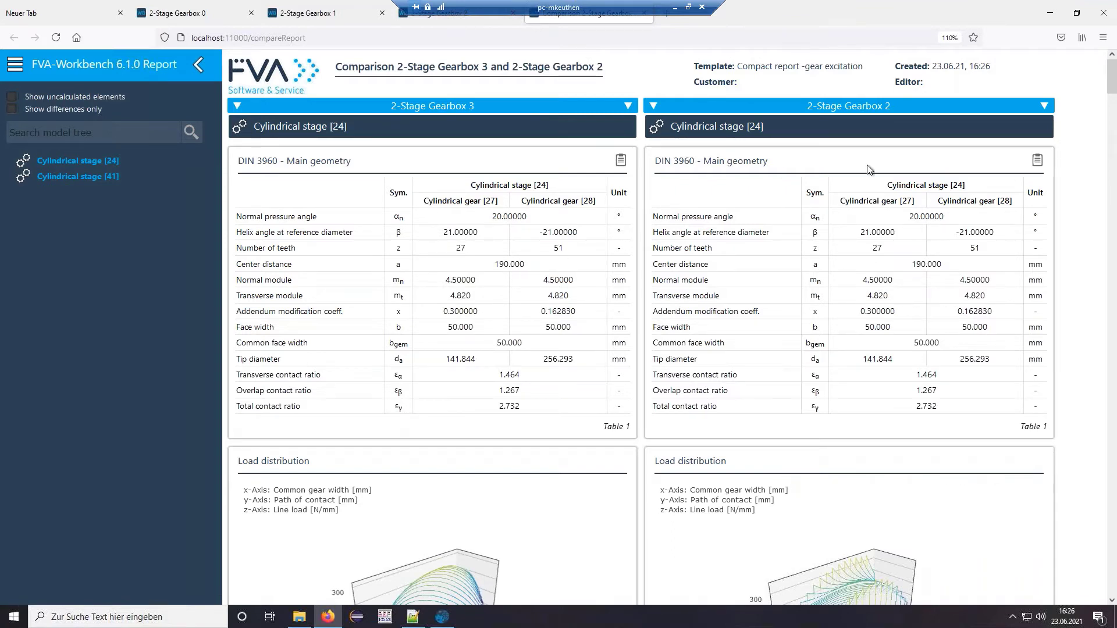
pyautogui.click(1048, 14)
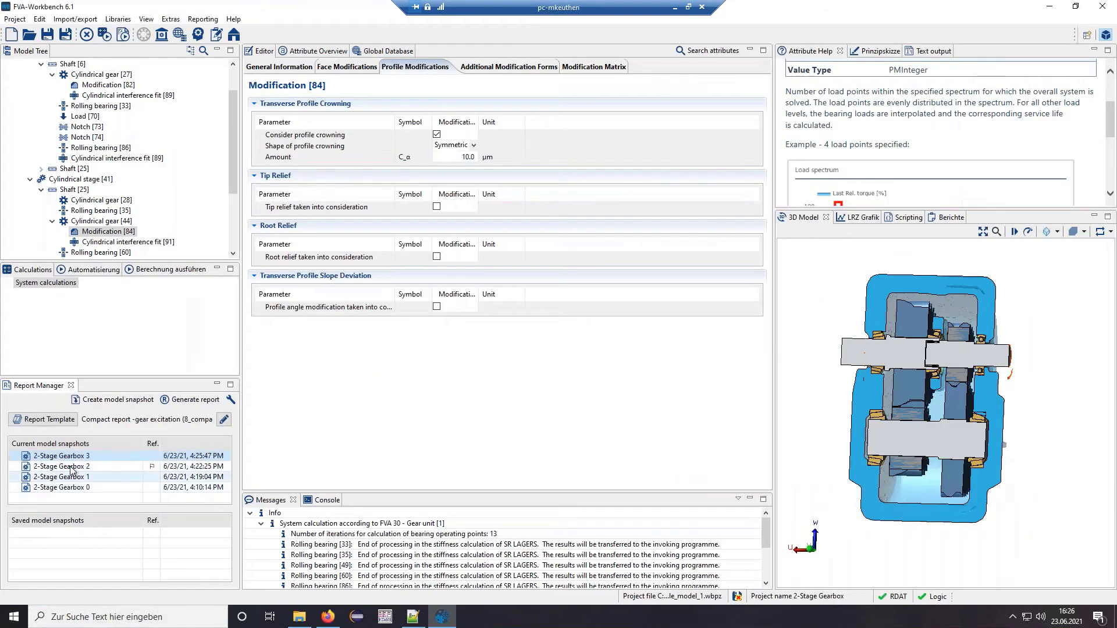
# - Rename the 2-Stage Gearbox 2 snapshot to 'without profile modification'
pyautogui.rightClick(69, 468)
pyautogui.click(124, 513)
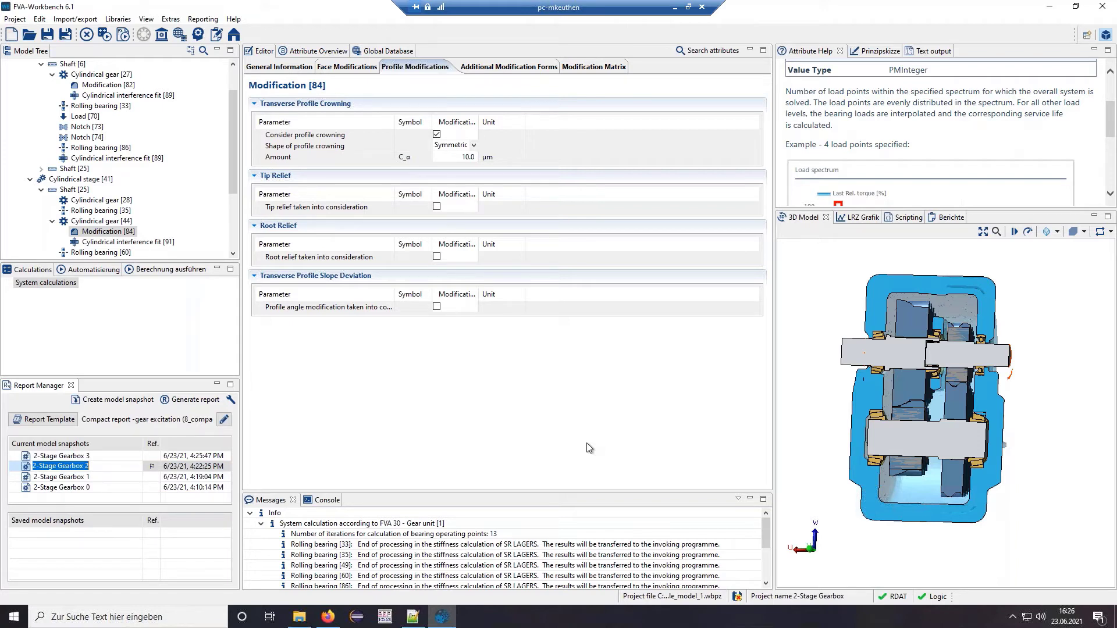
pyautogui.write('without profile modification')
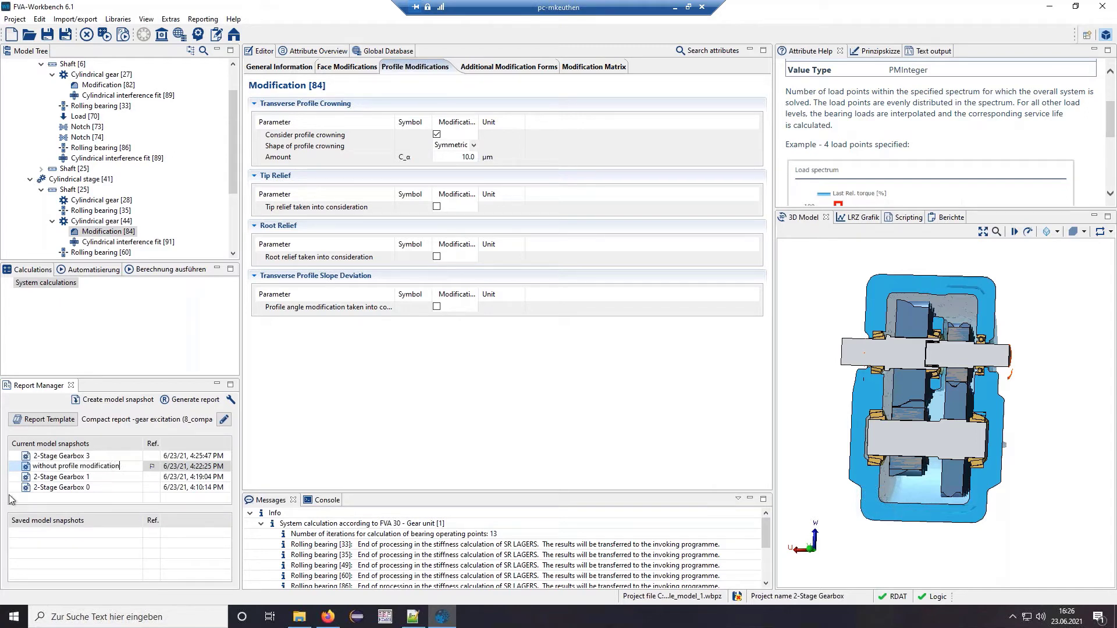
pyautogui.click(70, 460)
# - Rename 2-Stage Gearbox 3 to 'with profile crowning' and compare it with the reference
pyautogui.rightClick(70, 460)
pyautogui.click(122, 518)
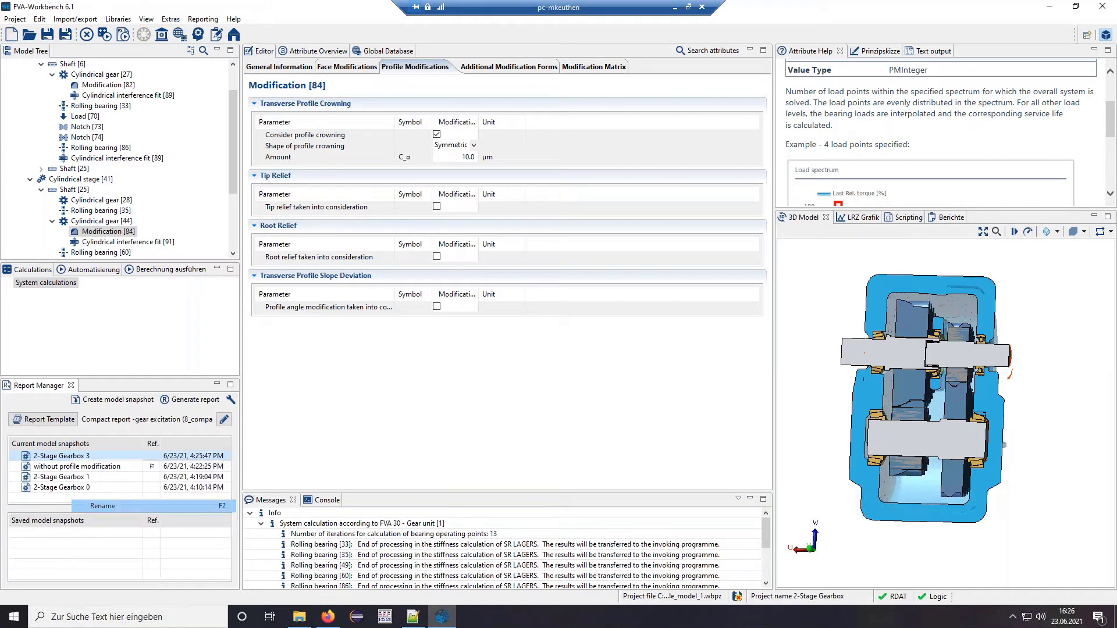
pyautogui.write('with ')
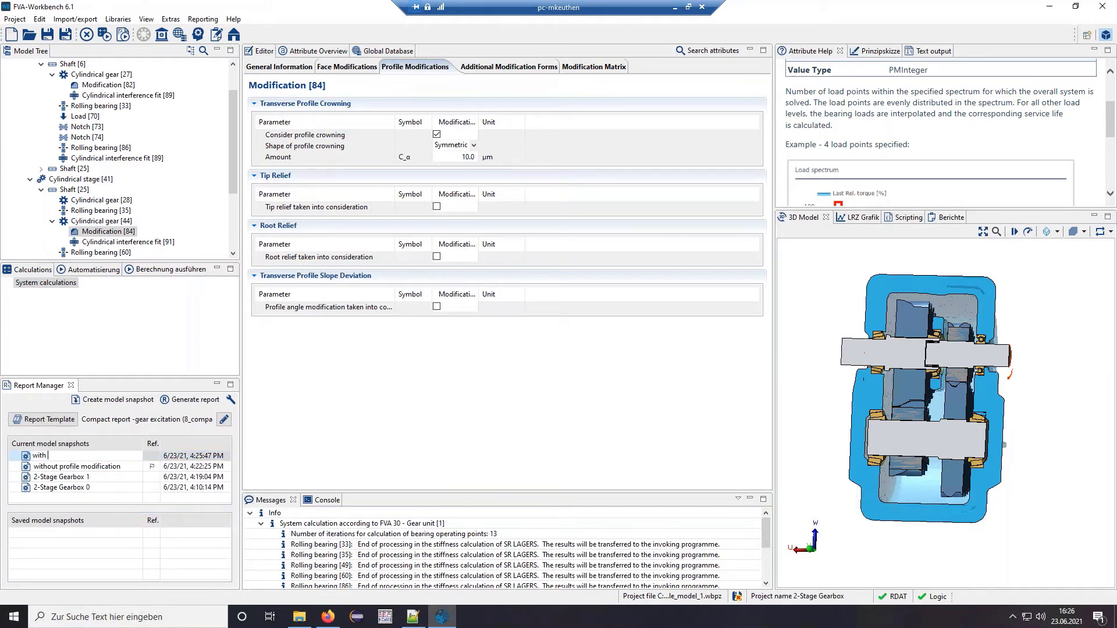
pyautogui.write('profile crowning')
pyautogui.press('Return')
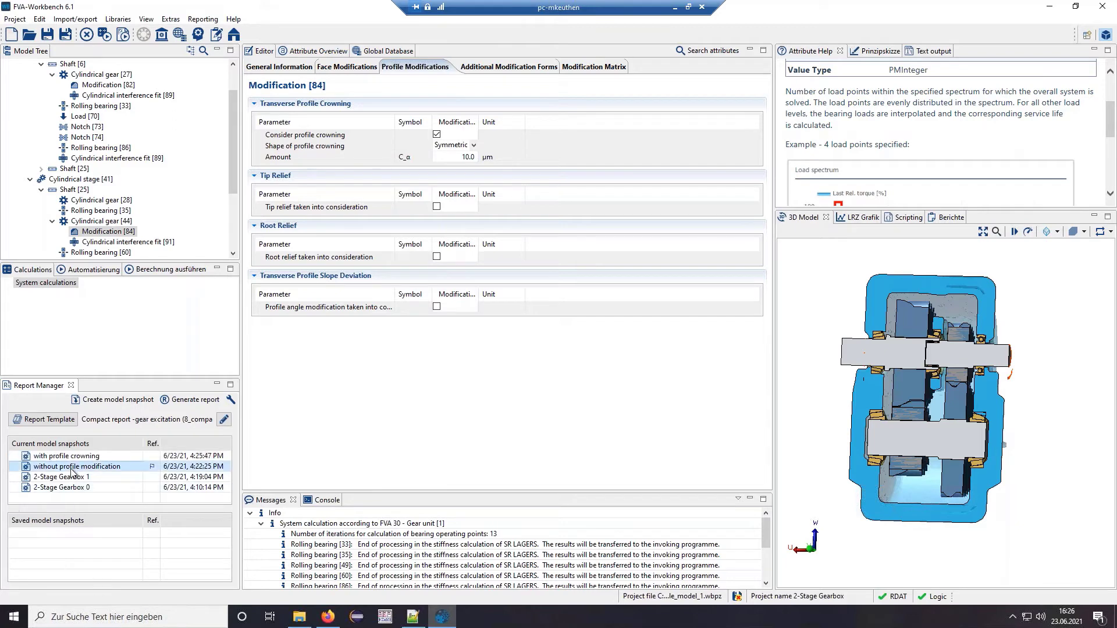
pyautogui.rightClick(68, 458)
pyautogui.click(128, 467)
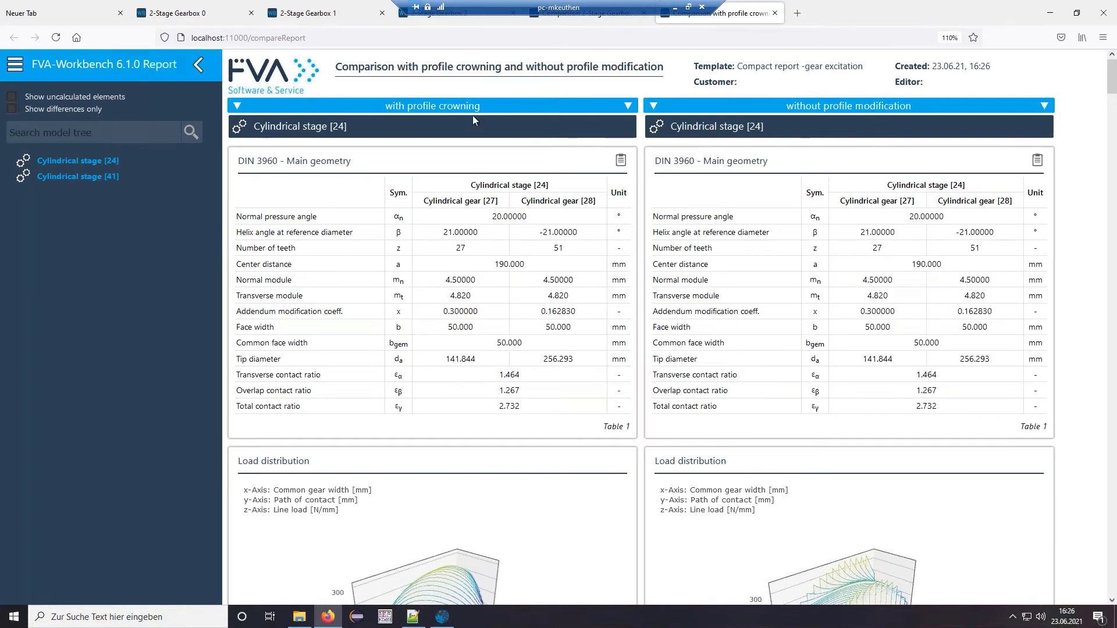
# - Tilt the left load distribution plot steeply and bring Figure 9, transmission error across load, into view
pyautogui.scroll(-2, 609, 154)
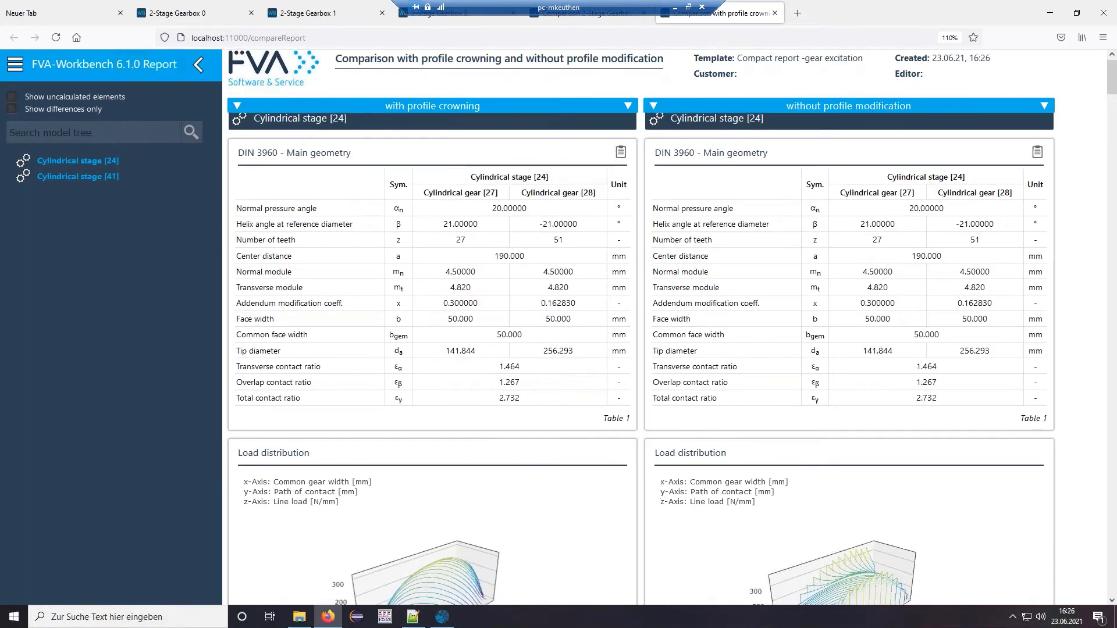
pyautogui.scroll(-2, 609, 154)
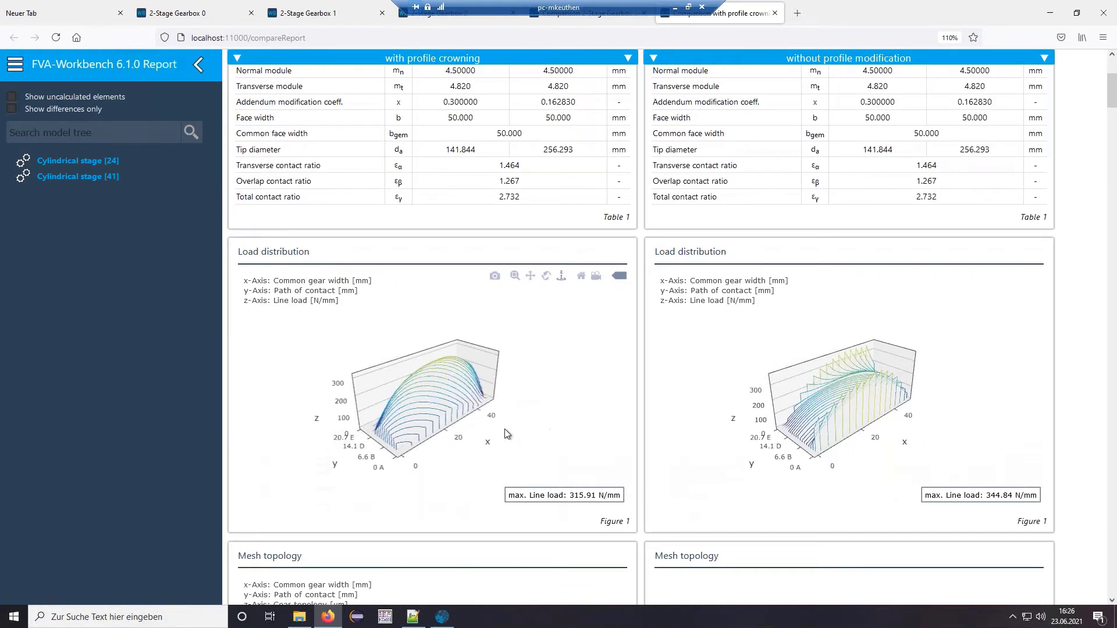
pyautogui.moveTo(490, 431); pyautogui.dragTo(569, 403)
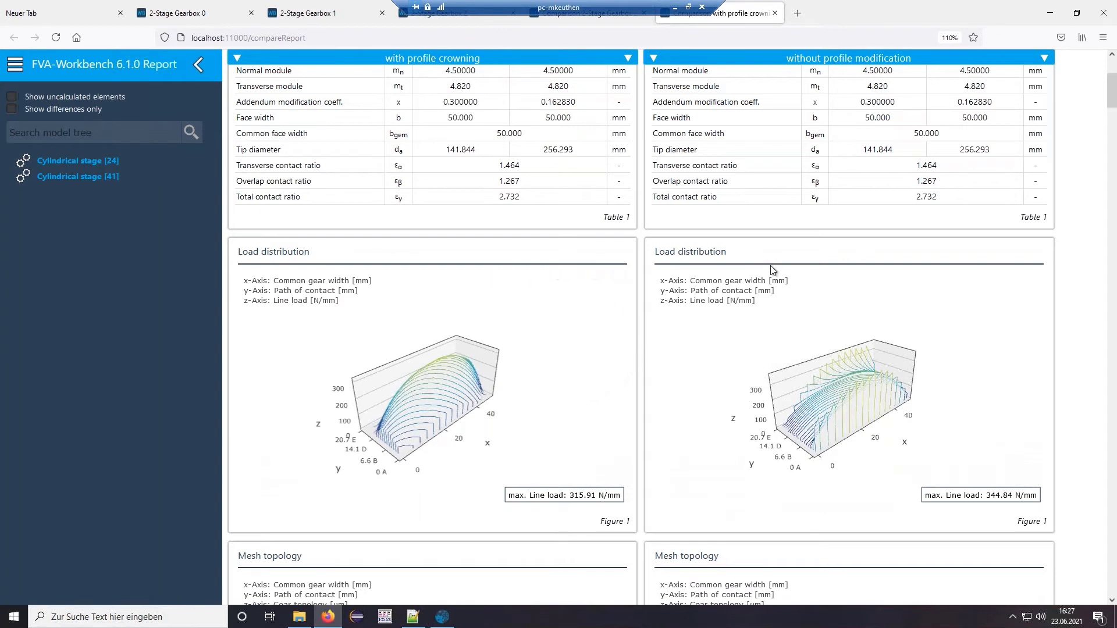
pyautogui.moveTo(1108, 97); pyautogui.dragTo(1109, 276)
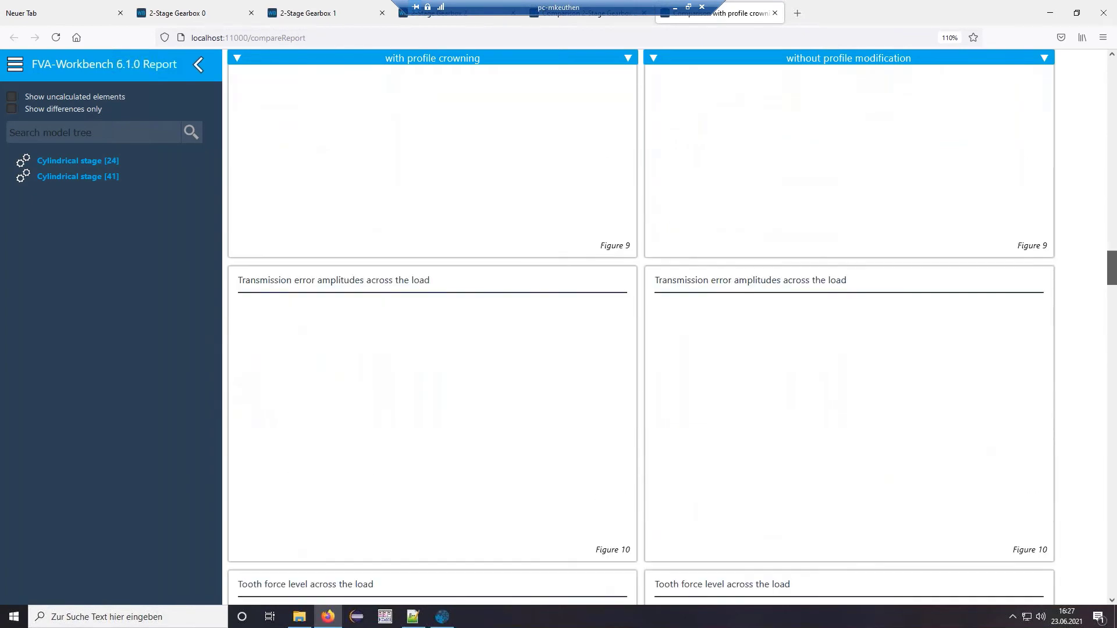
pyautogui.scroll(5, 1015, 282)
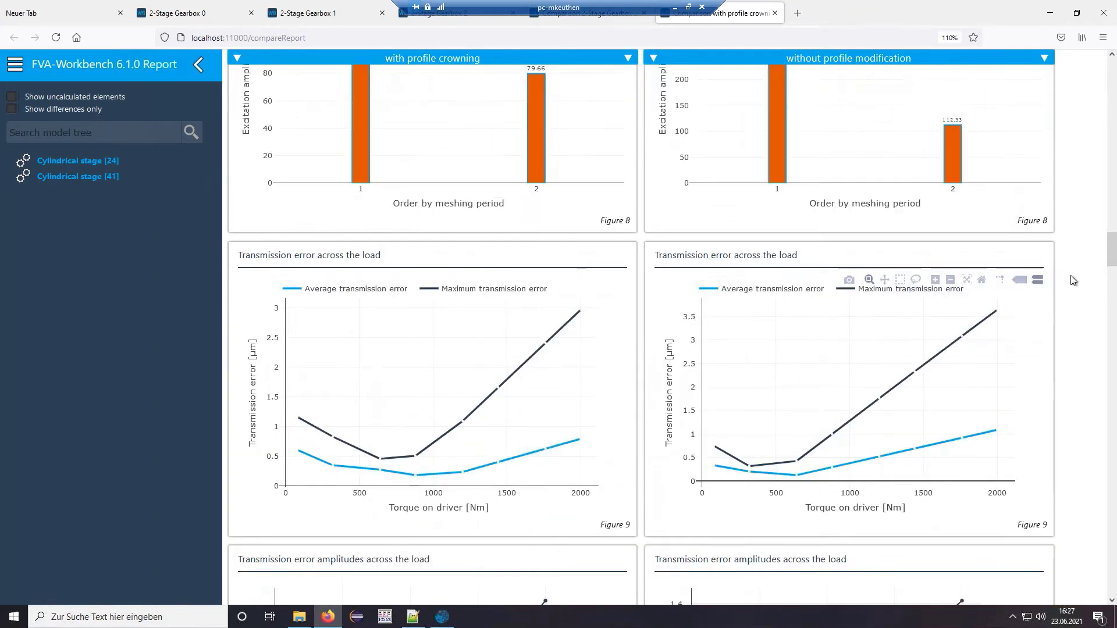
pyautogui.scroll(-2, 1081, 290)
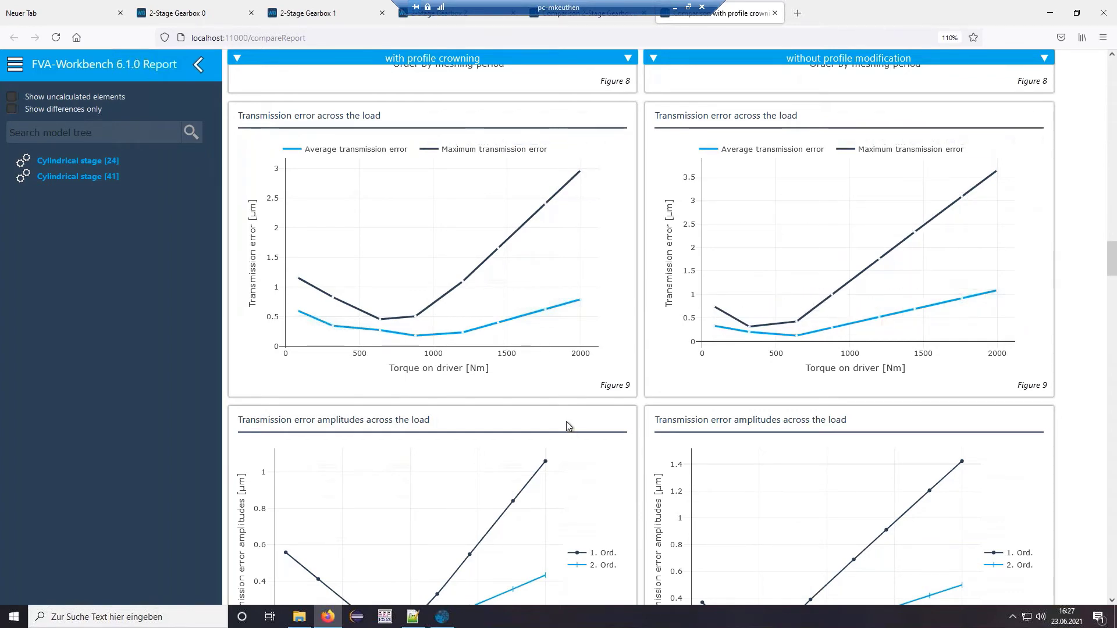
# - Scroll the comparison report past the Tooth force level charts and back to Figure 10
pyautogui.scroll(-4, 564, 410)
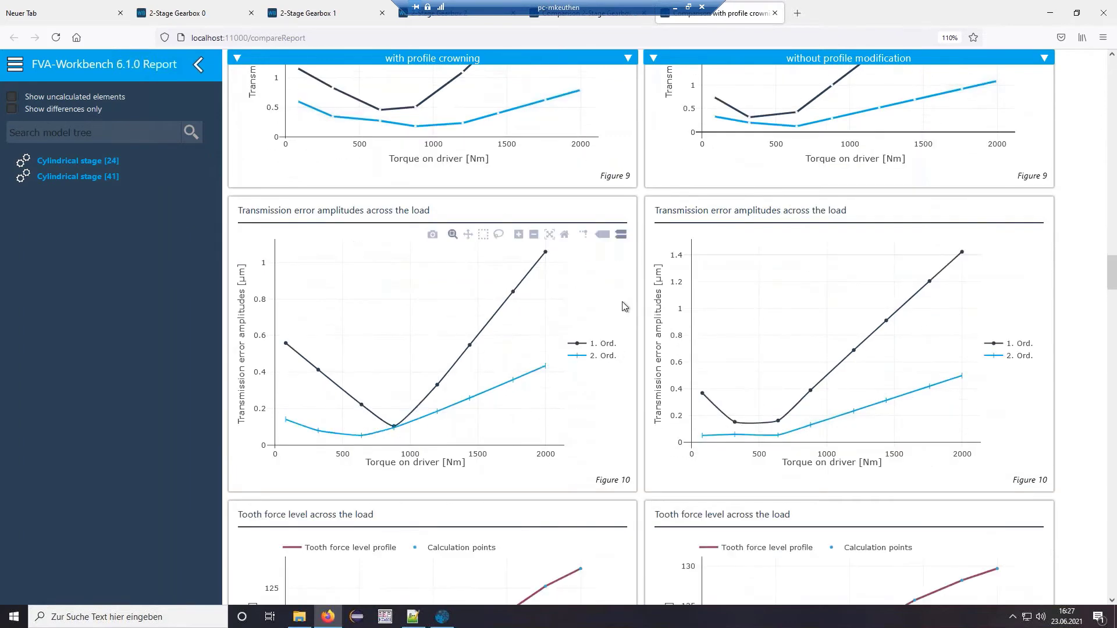
pyautogui.scroll(-3, 631, 297)
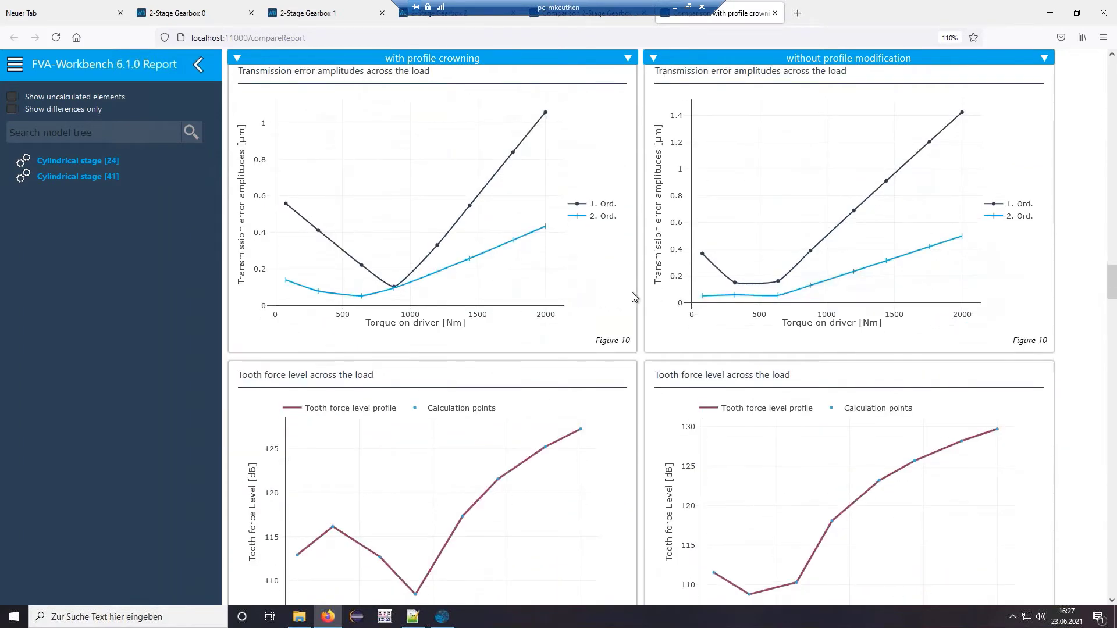
pyautogui.scroll(-1, 633, 294)
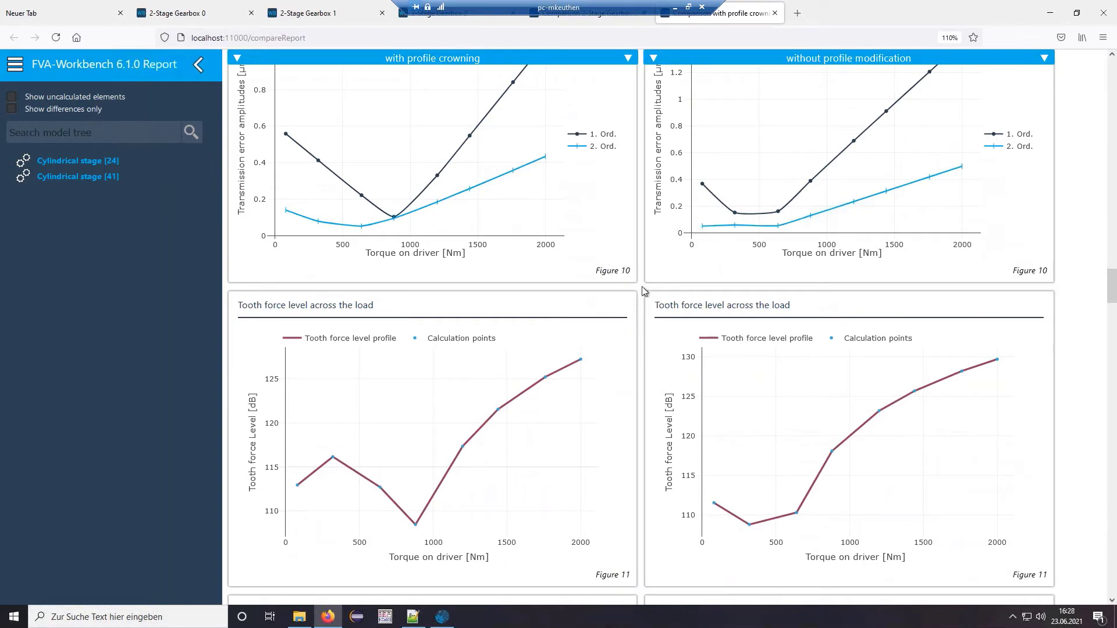
pyautogui.scroll(2, 643, 291)
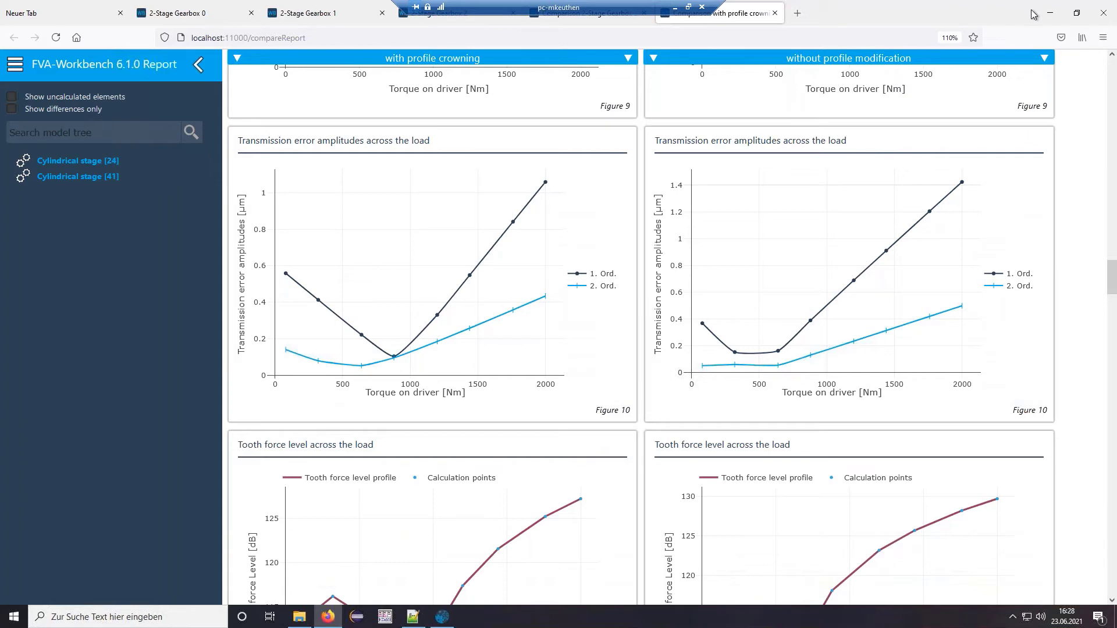
# - Open the example_model_2_.wbpz project without saving the current one
pyautogui.click(1057, 17)
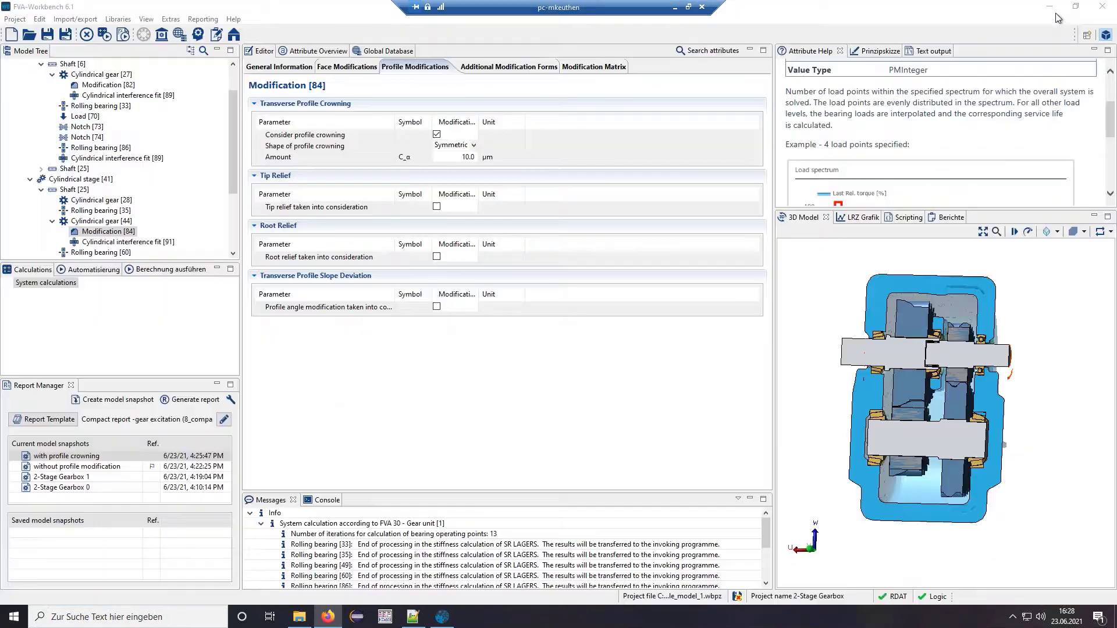
pyautogui.scroll(2, 75, 175)
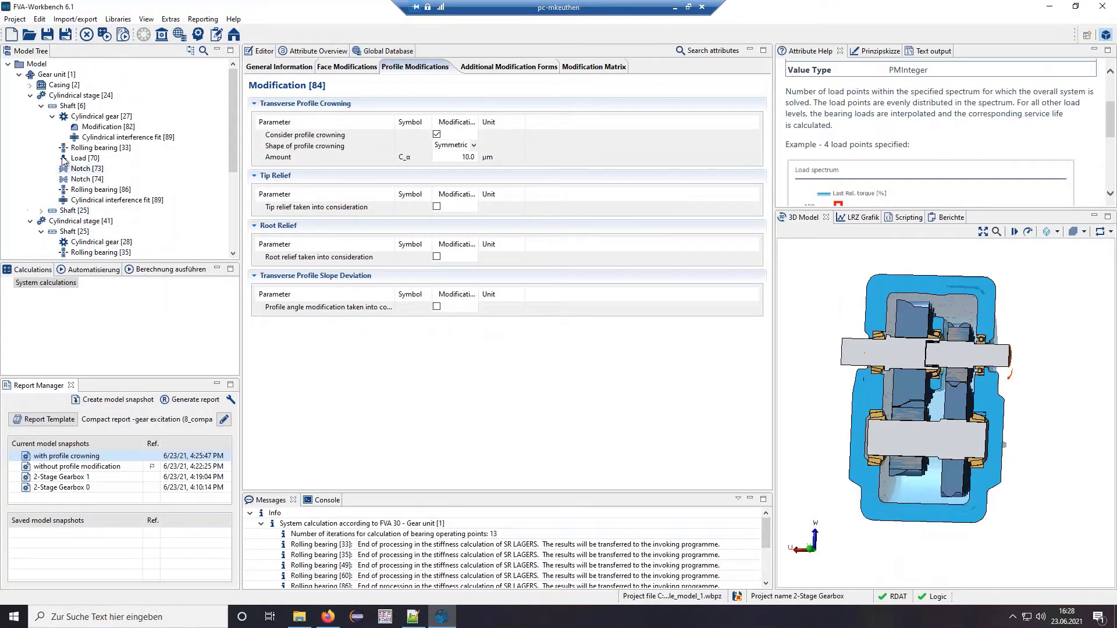
pyautogui.click(29, 35)
pyautogui.click(589, 352)
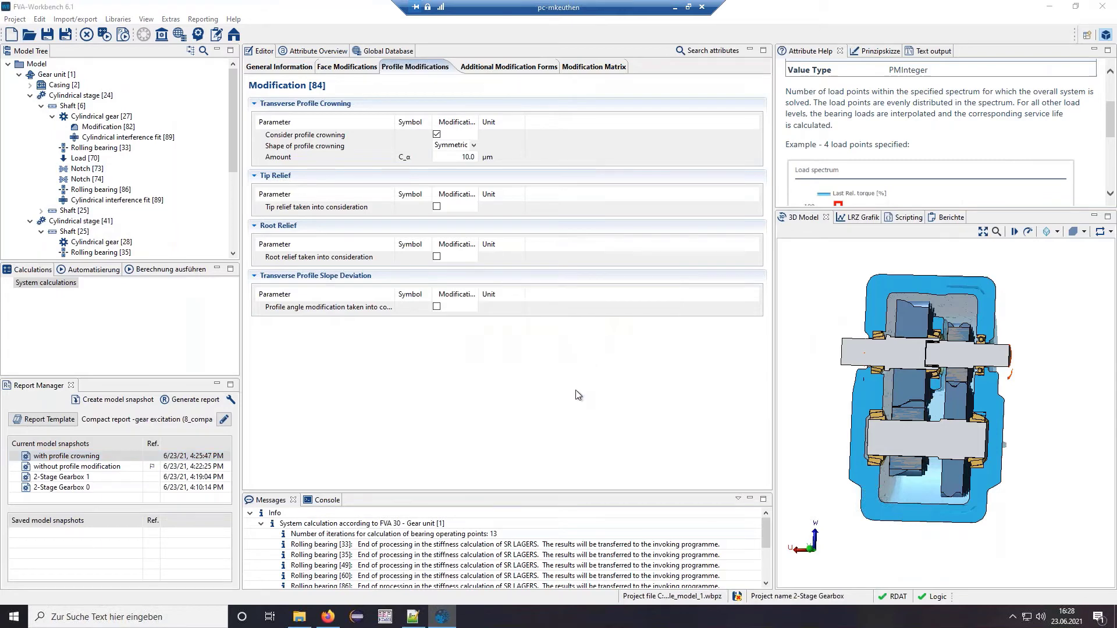
pyautogui.click(173, 138)
pyautogui.doubleClick(173, 138)
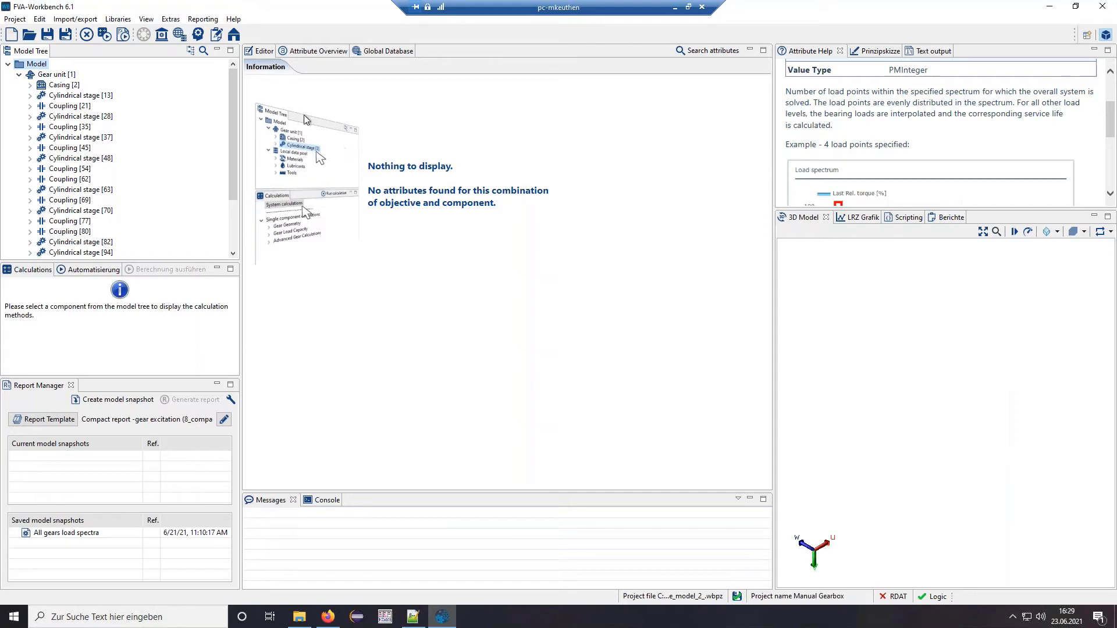
# - Show the Power Flow switch matrix of Gear unit [1] in a widened editor
pyautogui.moveTo(883, 437); pyautogui.dragTo(996, 447)
pyautogui.click(60, 77)
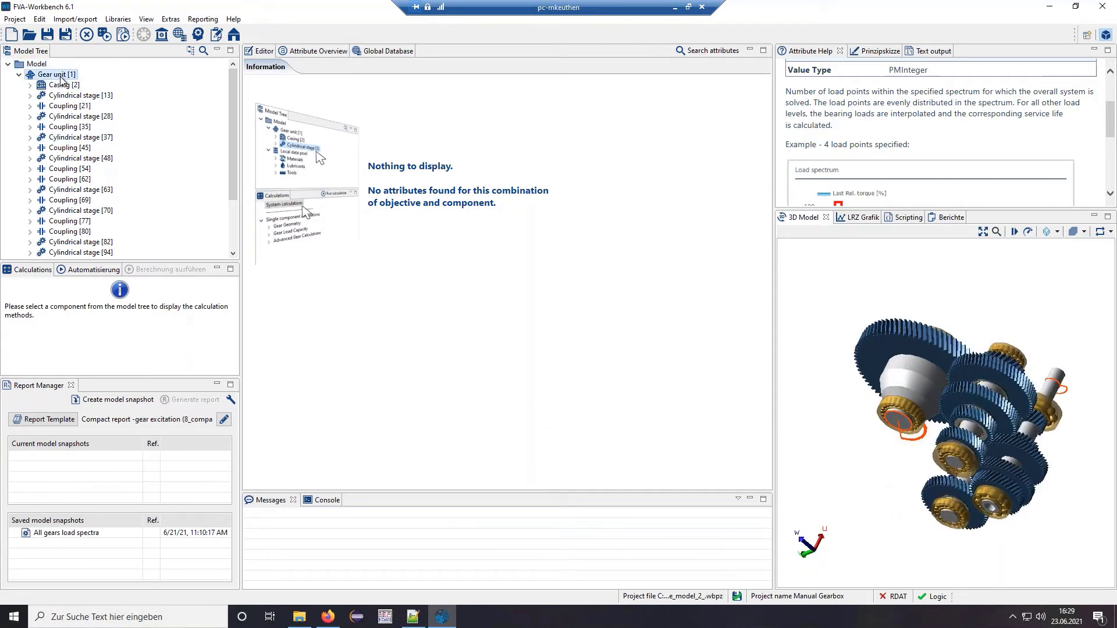
pyautogui.click(313, 69)
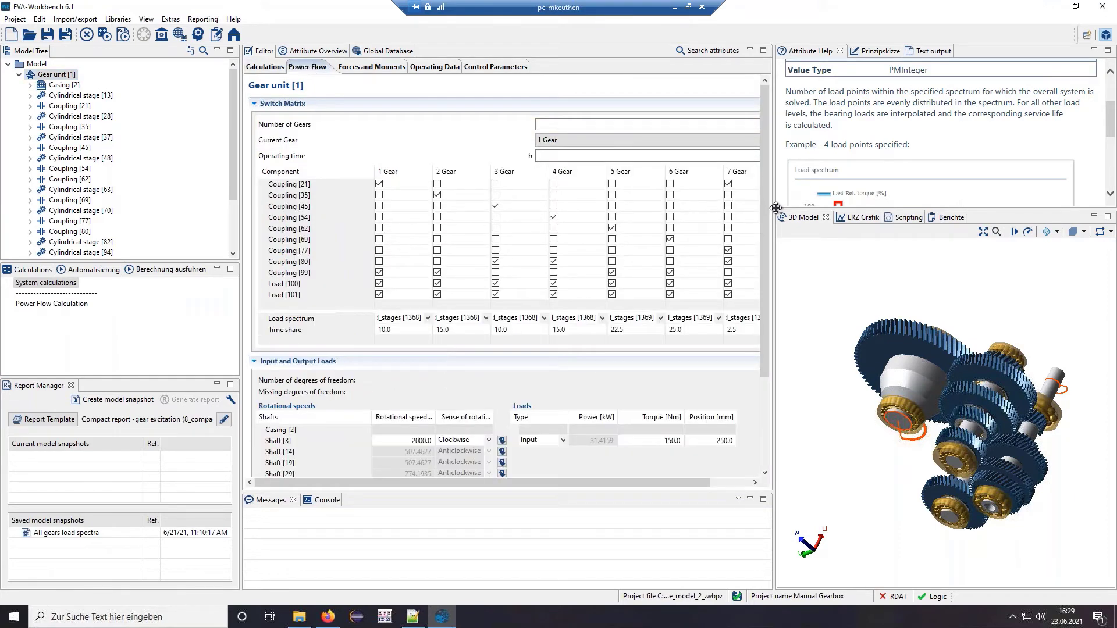
pyautogui.moveTo(777, 208); pyautogui.dragTo(824, 203)
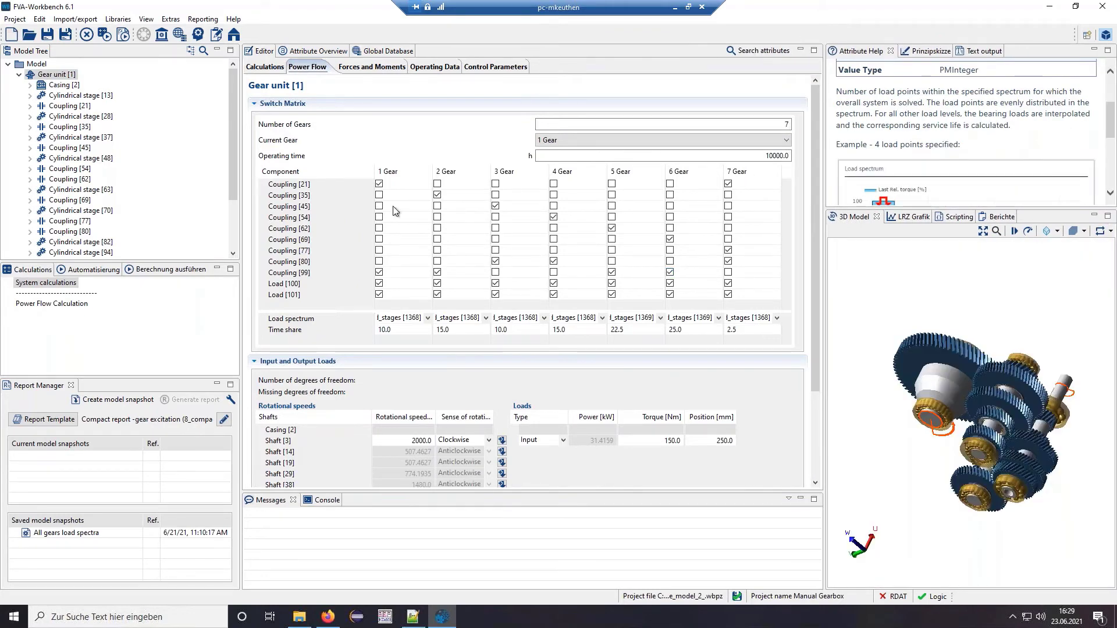
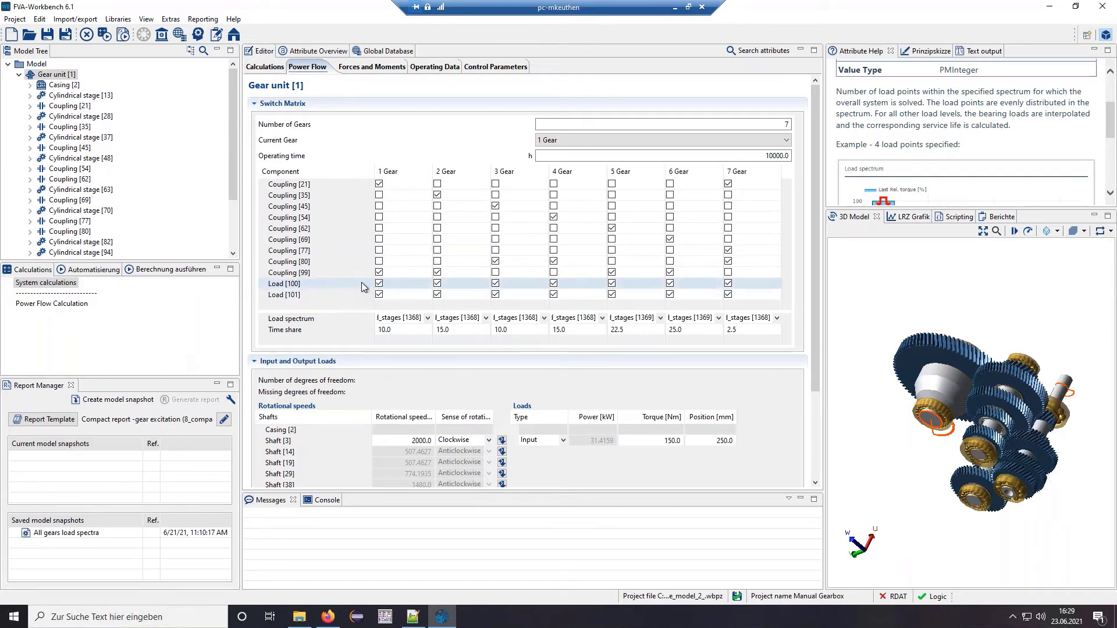
# - Check the load spectrum choices for the first three gears, then expand Local data pool > Load Spectra
pyautogui.click(428, 318)
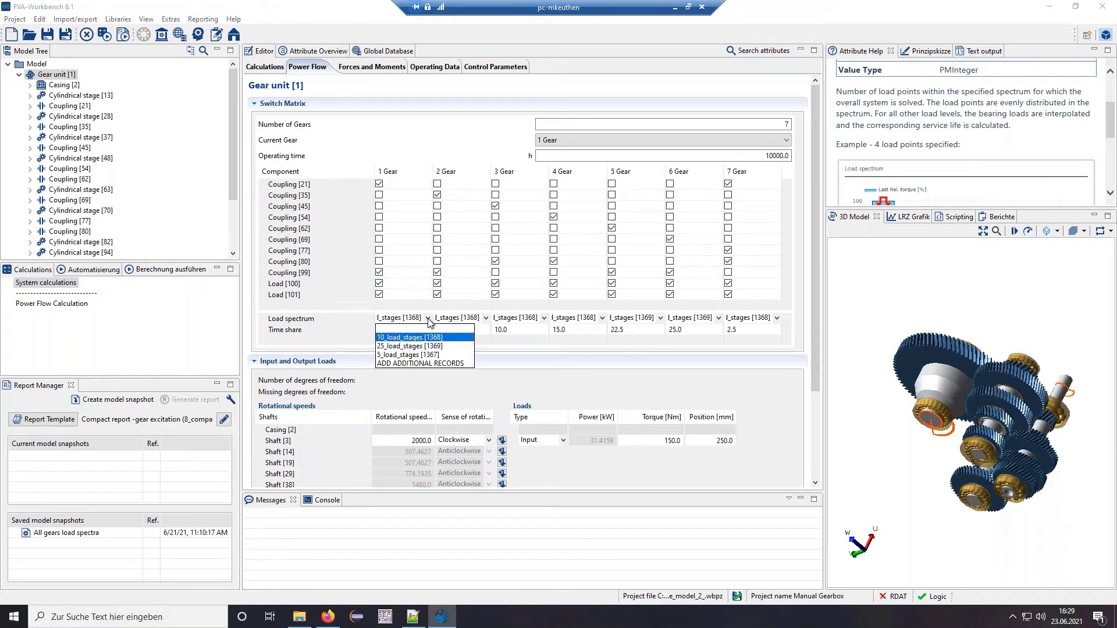
pyautogui.click(487, 319)
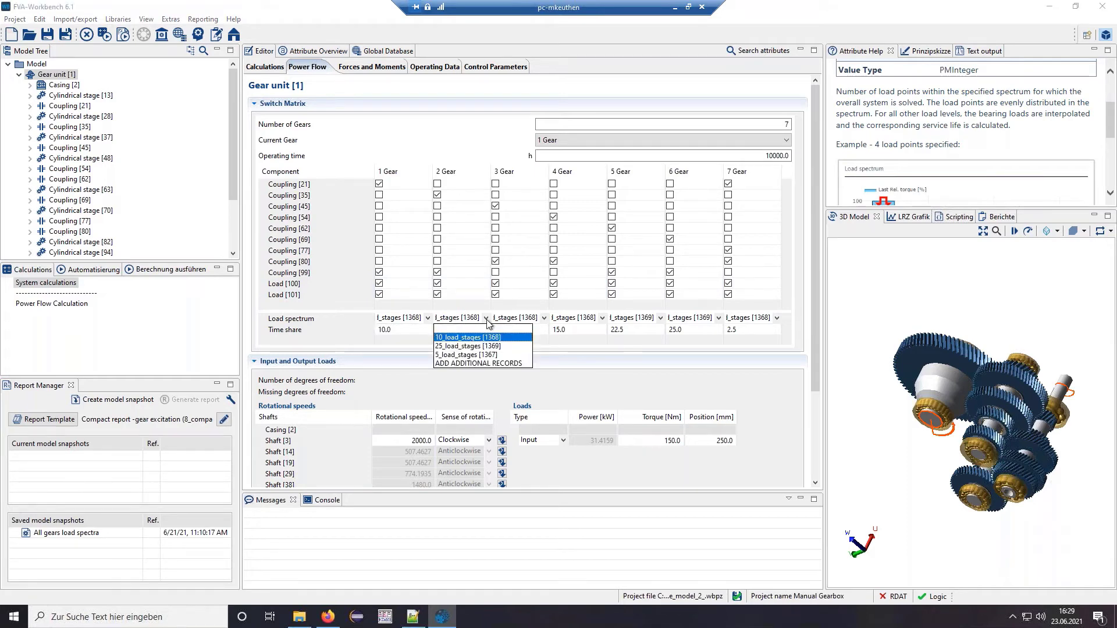
pyautogui.click(546, 319)
pyautogui.click(545, 318)
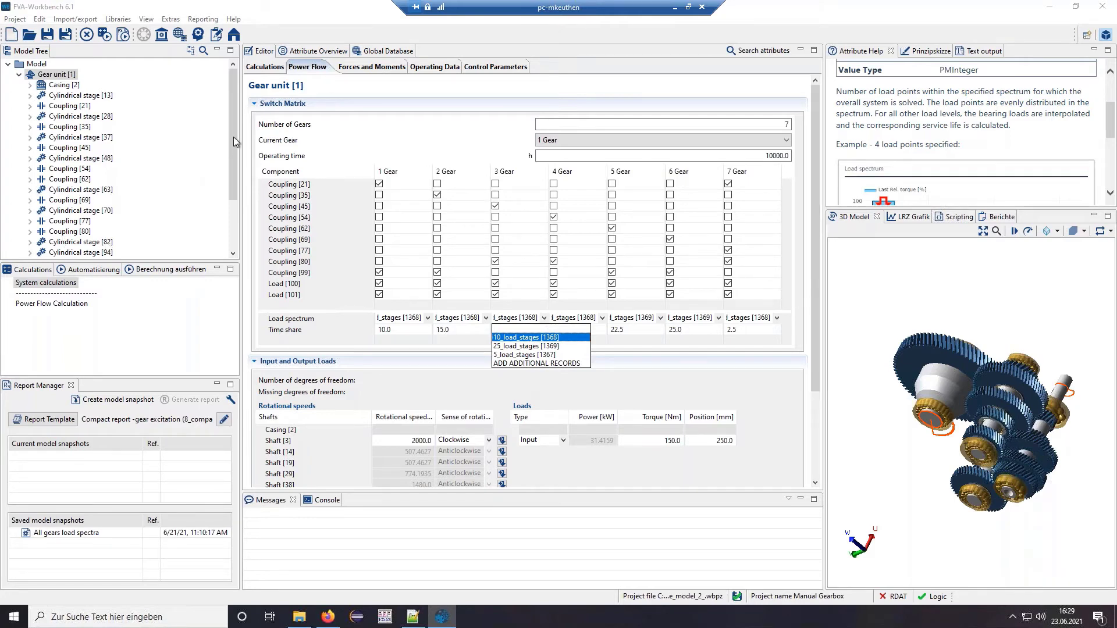
pyautogui.moveTo(234, 139); pyautogui.dragTo(238, 207)
pyautogui.click(31, 252)
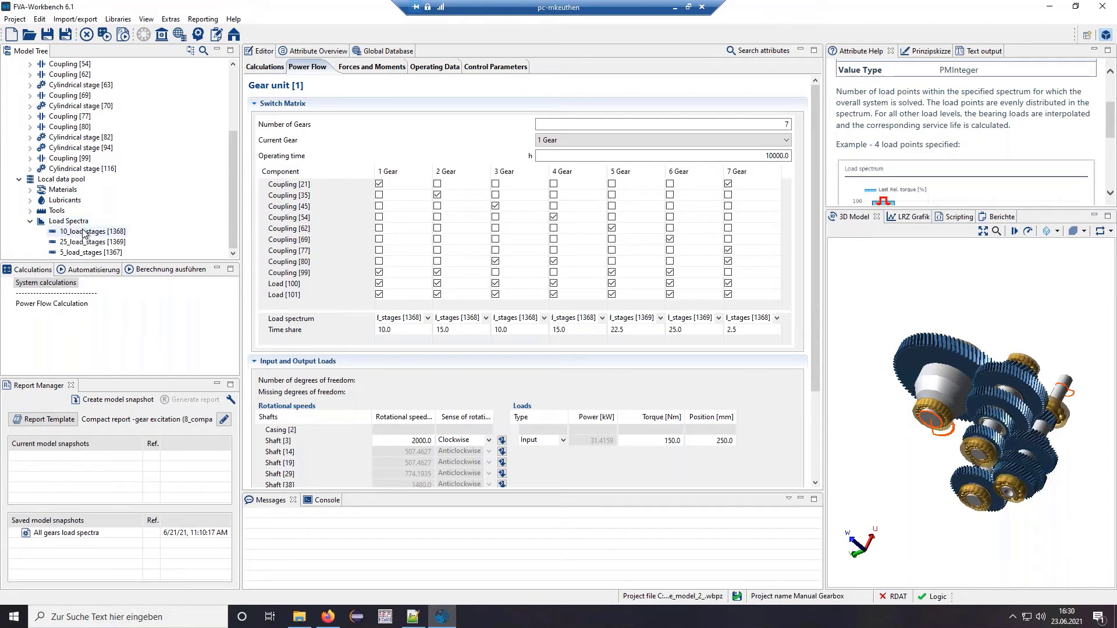
# - Open the 10_load_stages spectrum and start inserting a Load Spectra record, then cancel it
pyautogui.click(85, 234)
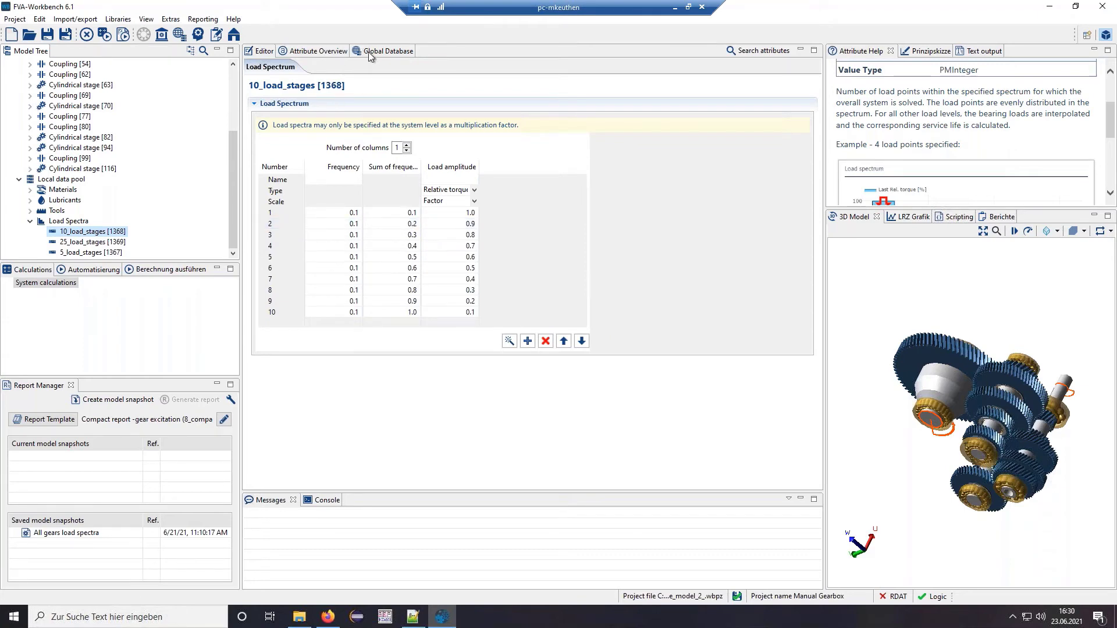
pyautogui.rightClick(75, 221)
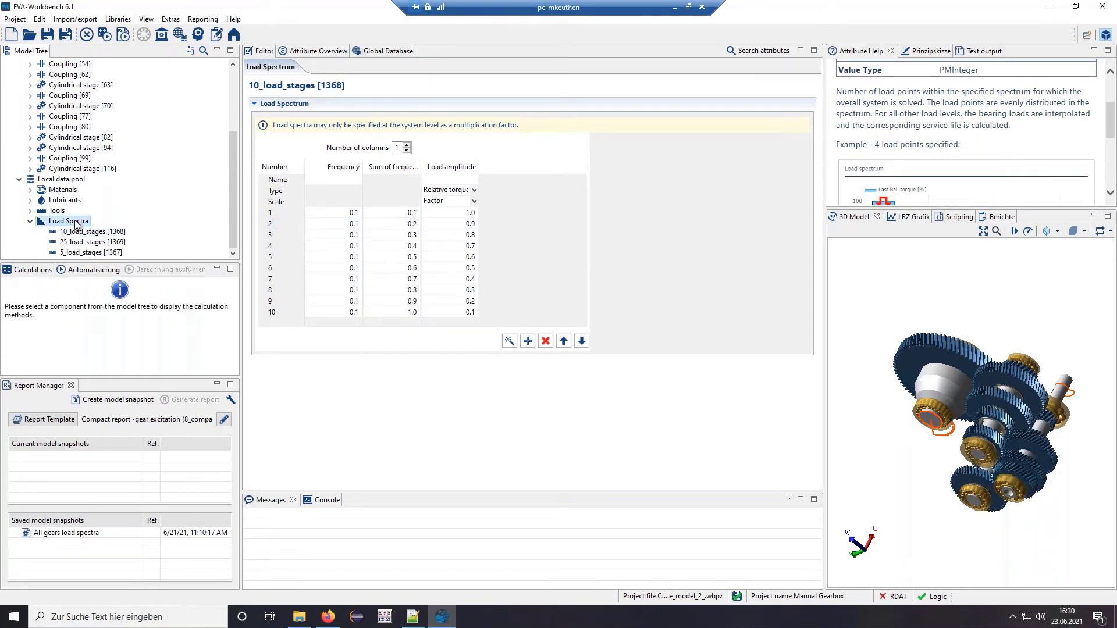
pyautogui.click(113, 228)
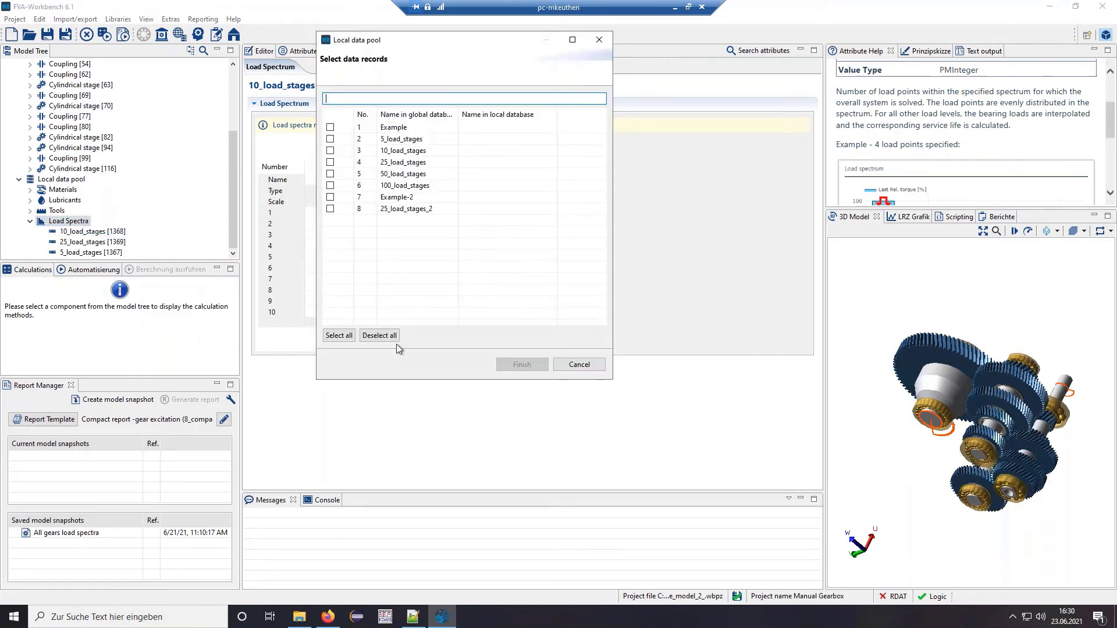
pyautogui.click(579, 365)
# - Browse the Global Database load spectra, expanding 25_load_stages_2, then return to the 10_load_stages editor
pyautogui.click(373, 51)
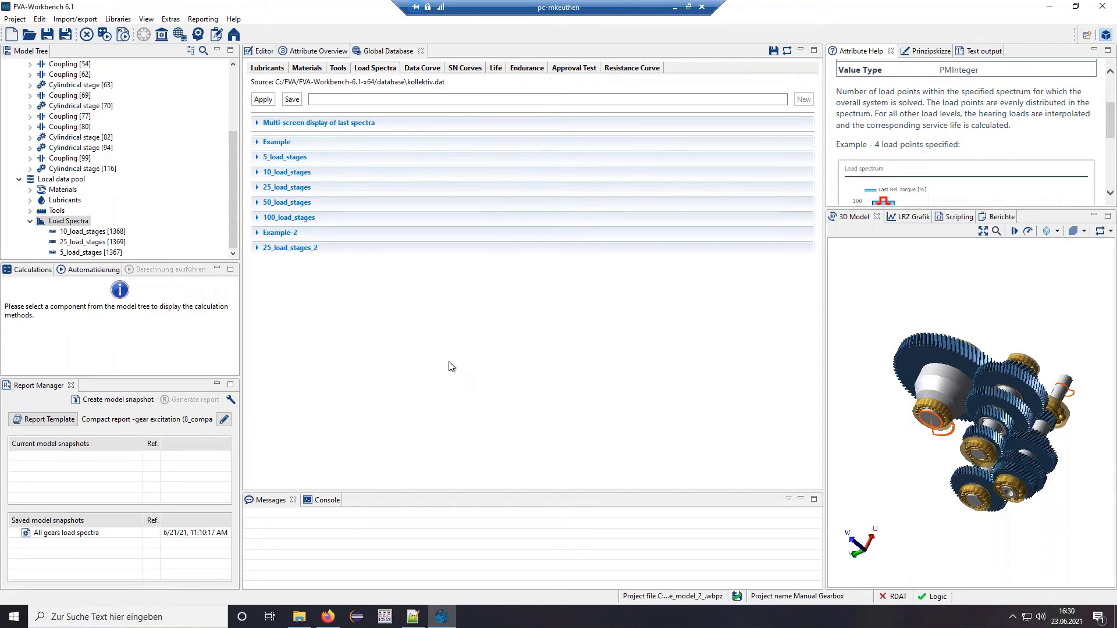
pyautogui.click(294, 248)
pyautogui.moveTo(815, 184); pyautogui.dragTo(827, 100)
pyautogui.click(267, 51)
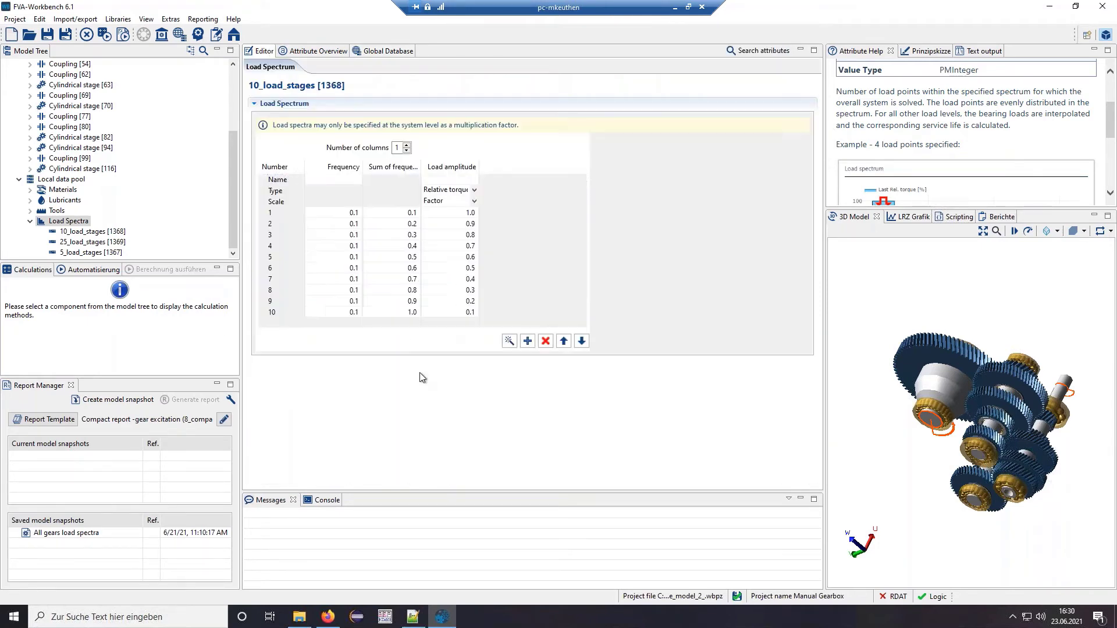
pyautogui.scroll(2, 54, 173)
pyautogui.scroll(2, 54, 173)
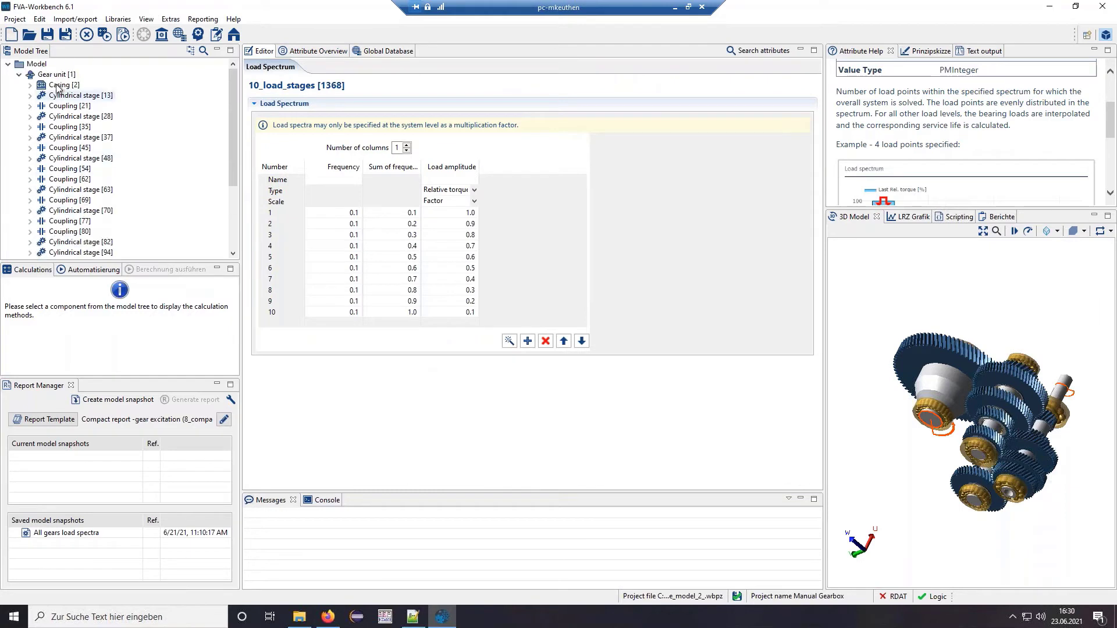
pyautogui.click(57, 75)
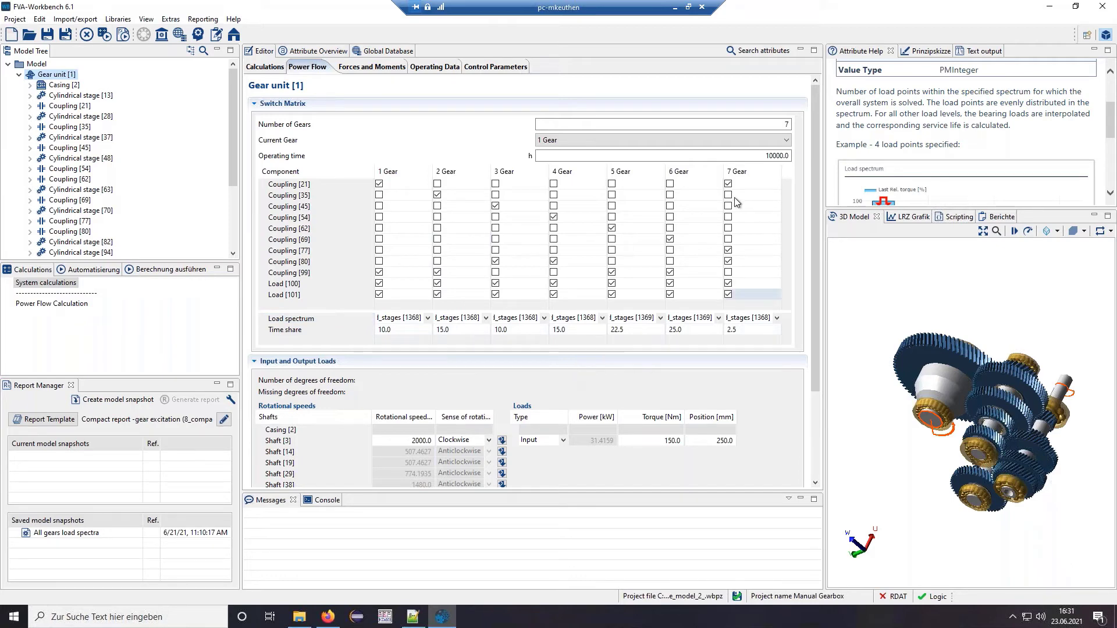
pyautogui.doubleClick(778, 156)
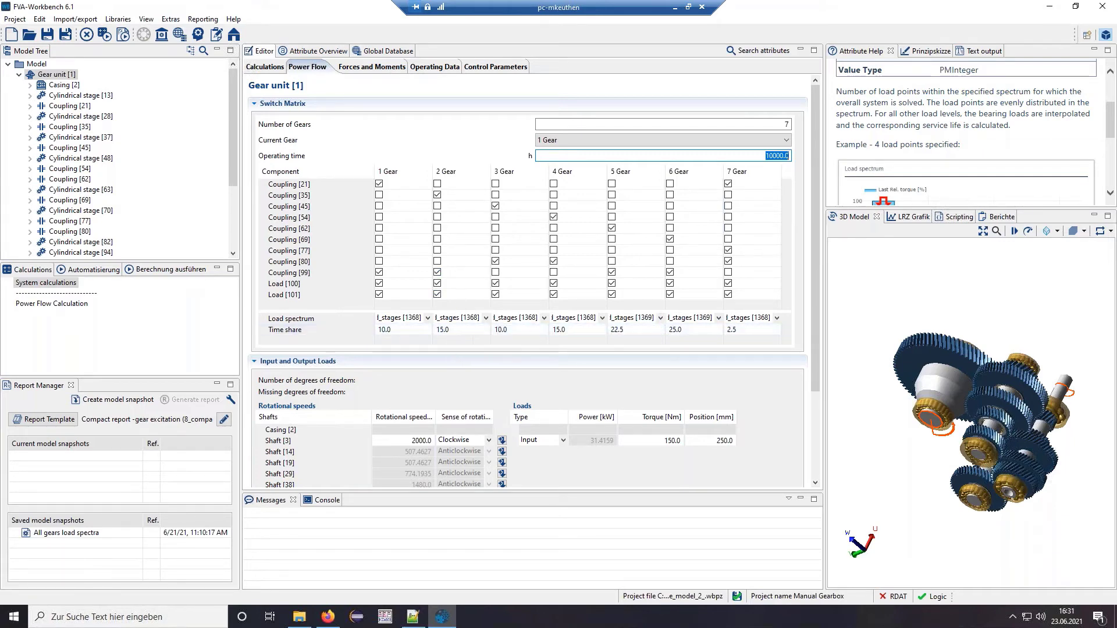
pyautogui.click(451, 331)
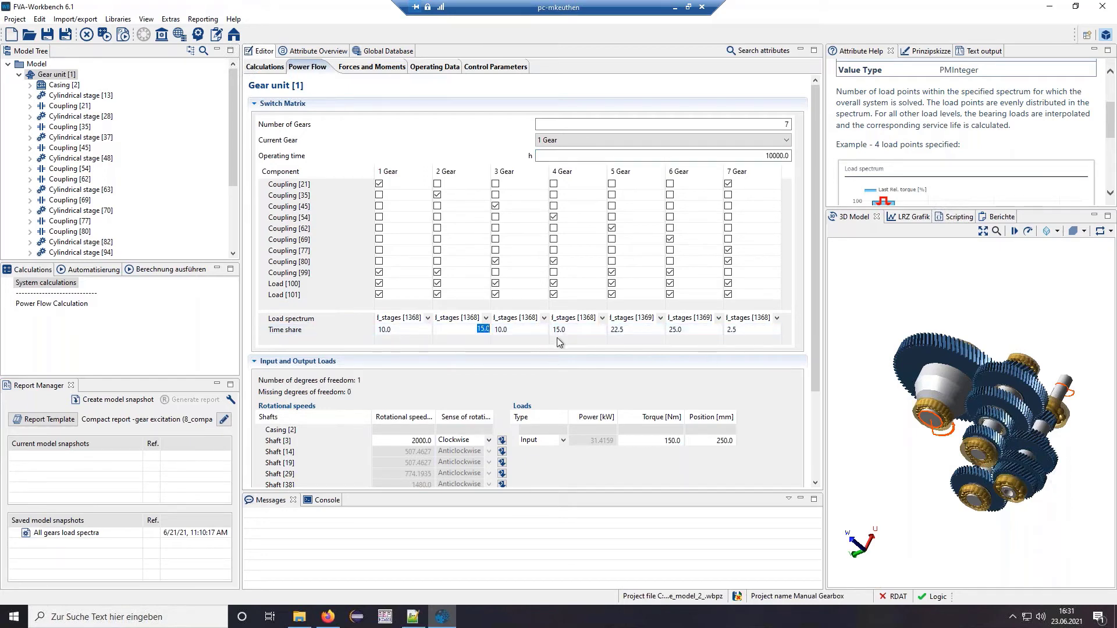
pyautogui.click(457, 175)
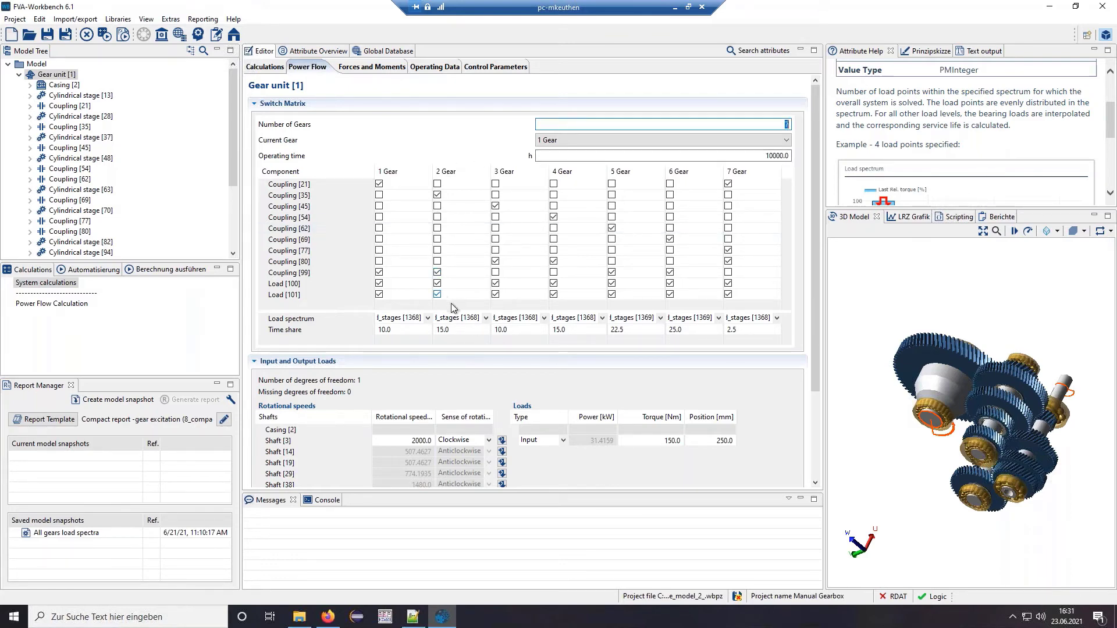
pyautogui.click(235, 208)
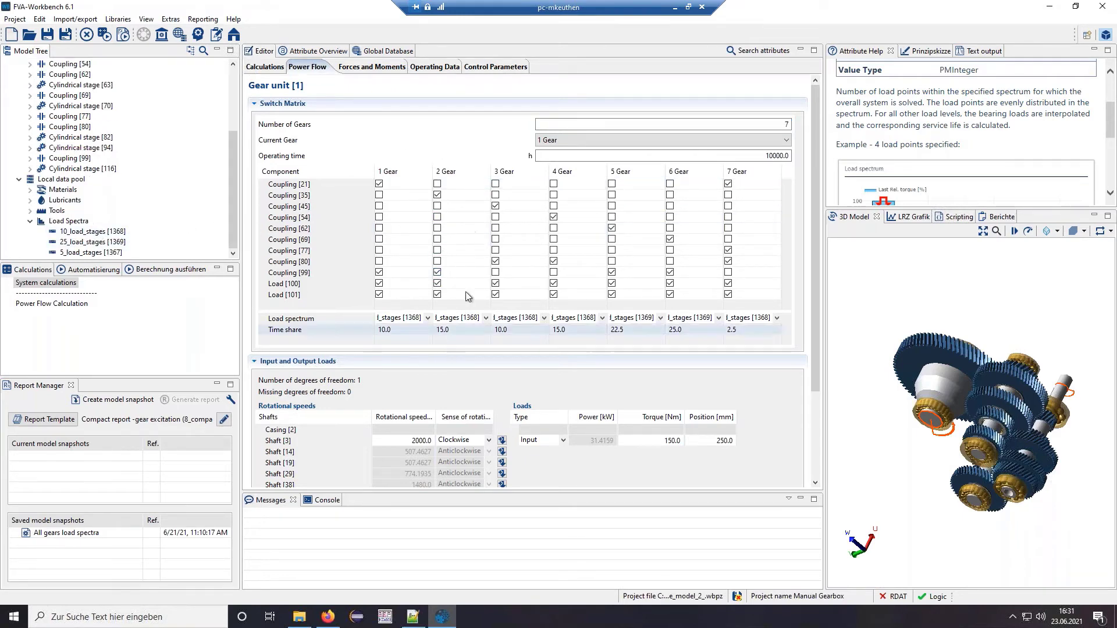
pyautogui.click(94, 231)
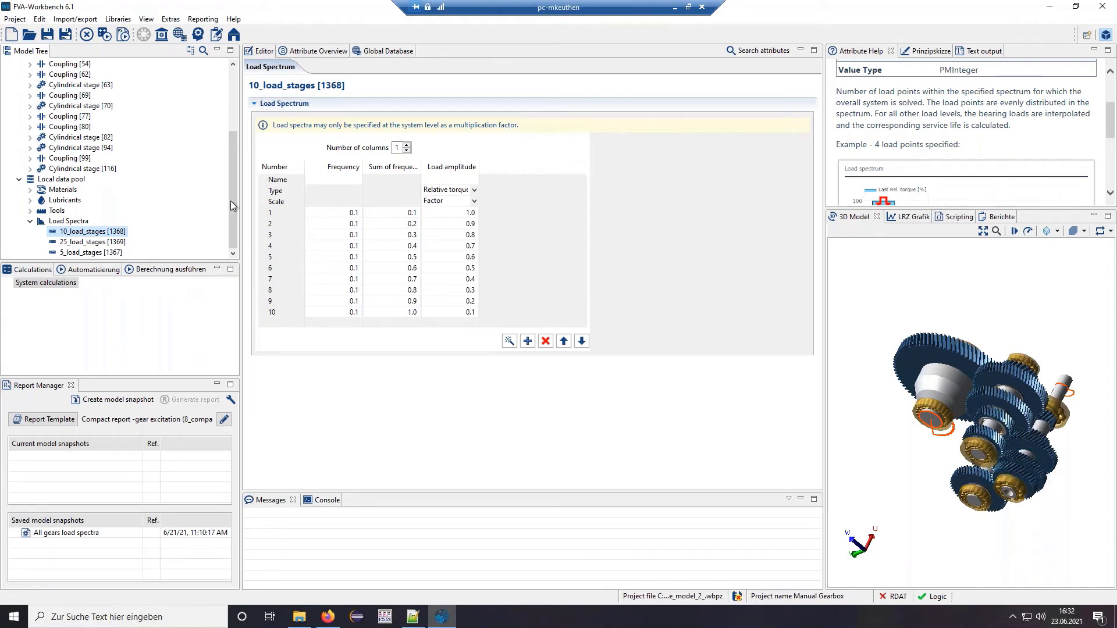
# - Open Gear unit [1]'s power flow page from the top of the Model Tree and orbit the 3D gearbox
pyautogui.moveTo(232, 205); pyautogui.dragTo(222, 103)
pyautogui.doubleClick(66, 75)
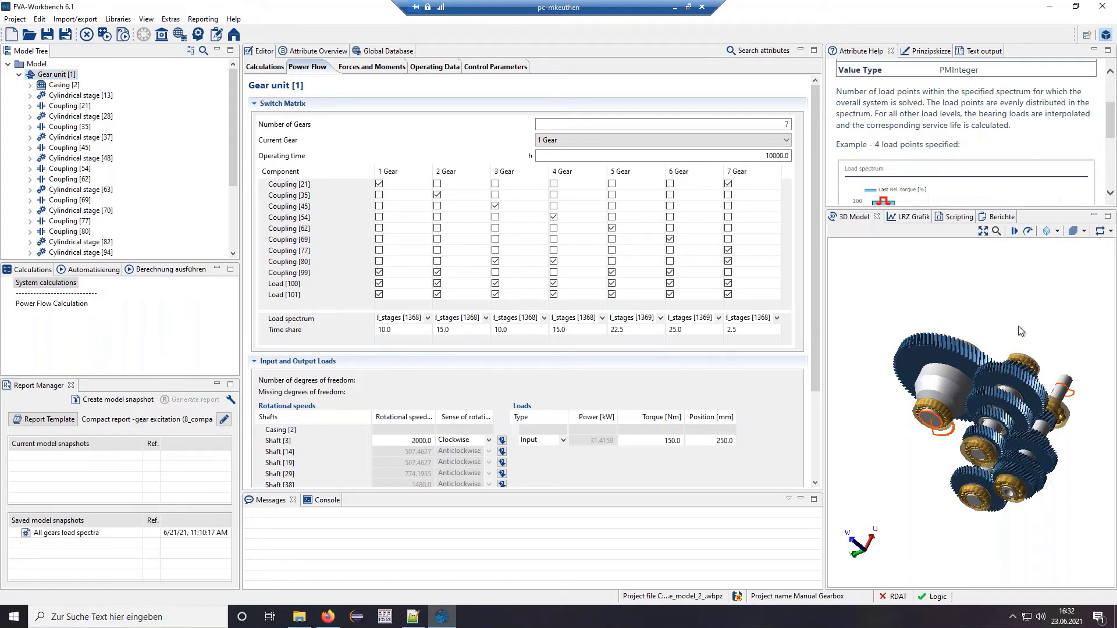
pyautogui.moveTo(964, 359); pyautogui.dragTo(968, 414)
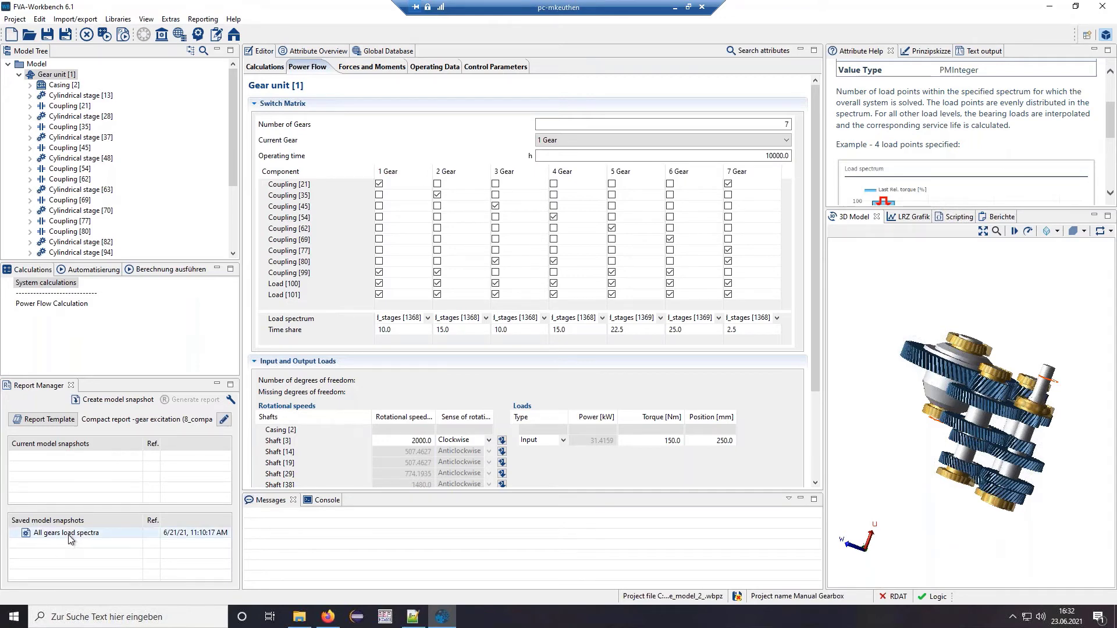
# - Select the System report template 0_webinar_loadspectra.wbrep and generate the All gears load spectra report
pyautogui.click(44, 419)
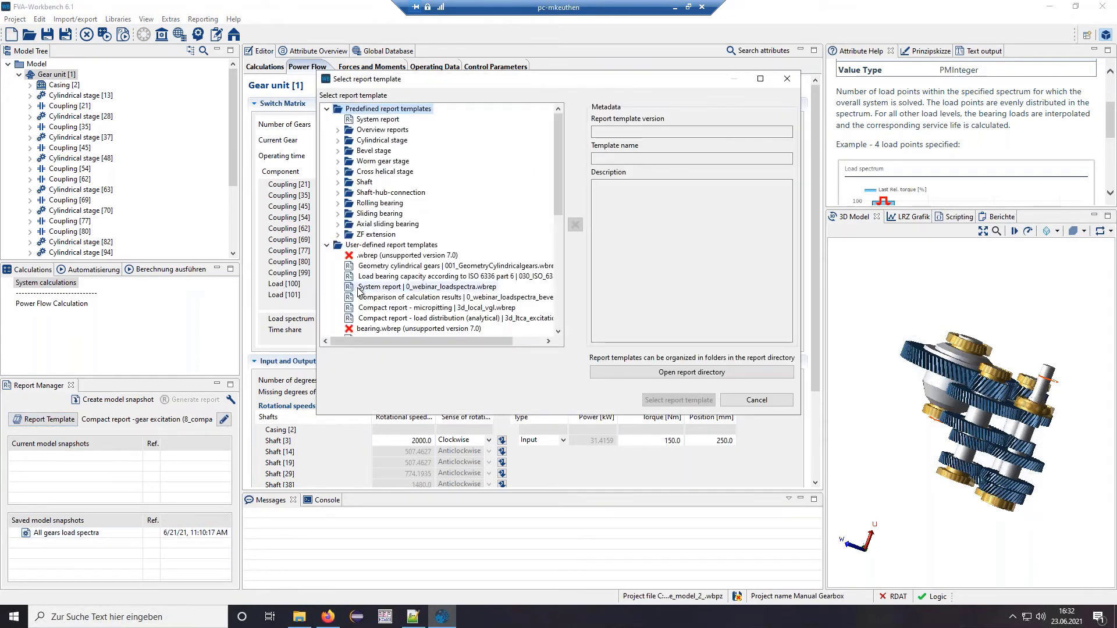
pyautogui.click(411, 288)
pyautogui.click(672, 400)
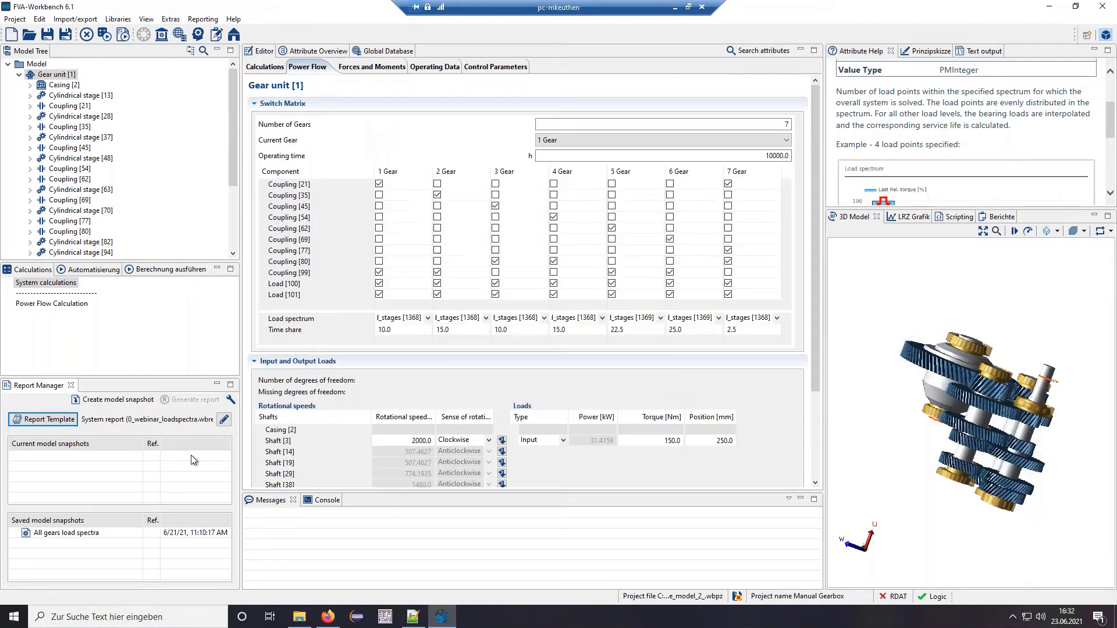
pyautogui.doubleClick(57, 532)
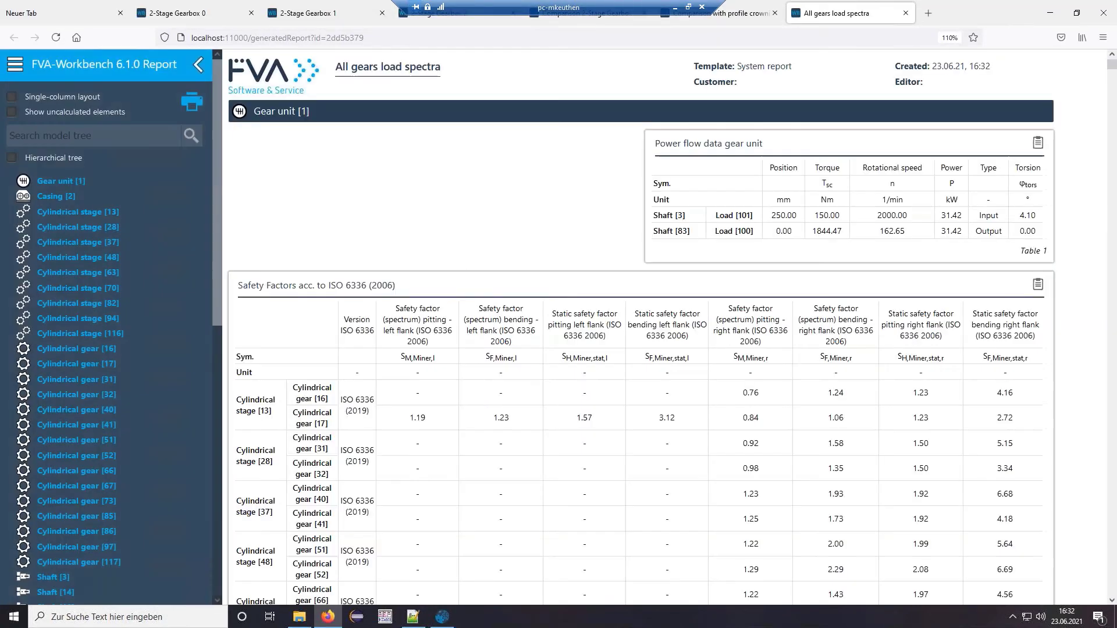
# - Scroll through the report's ISO 6336 safety factors table for every cylindrical stage
pyautogui.moveTo(219, 177); pyautogui.dragTo(258, 157)
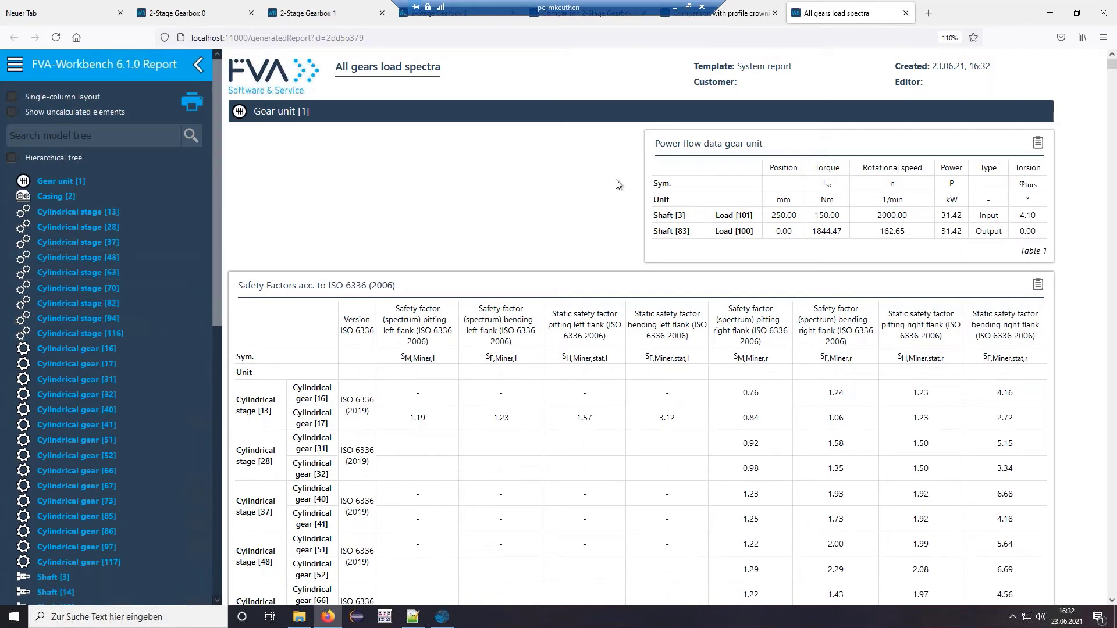
pyautogui.scroll(-3, 609, 176)
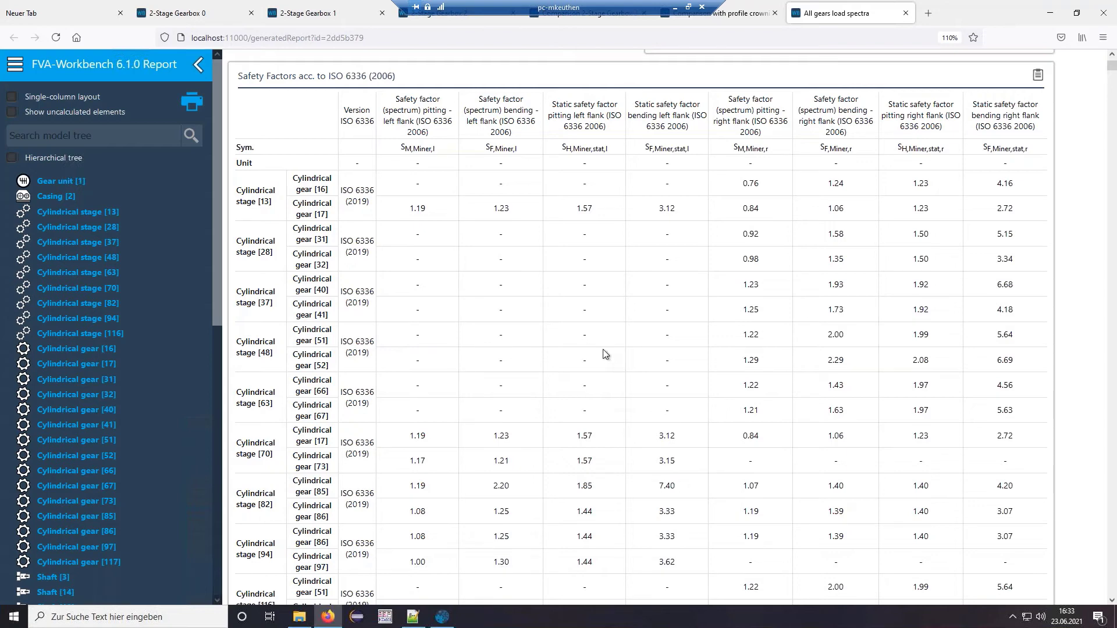
pyautogui.scroll(-2, 603, 348)
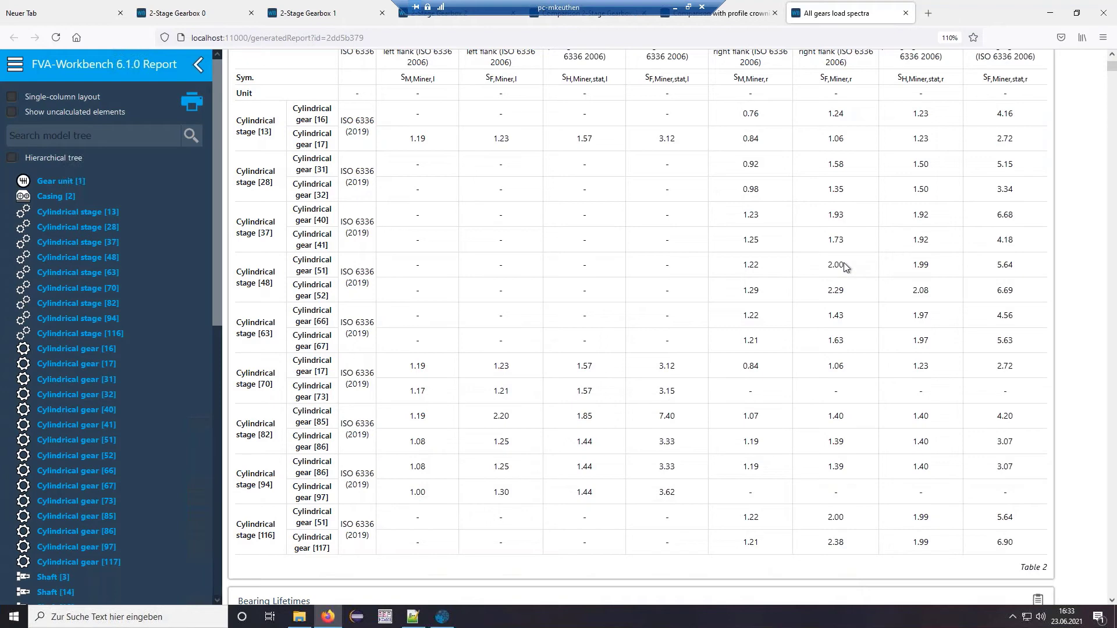
# - Jump to the Cylindrical gear [85] section, autoscale Figure 96, and reach the Damage ISO 6336-6 table
pyautogui.click(88, 519)
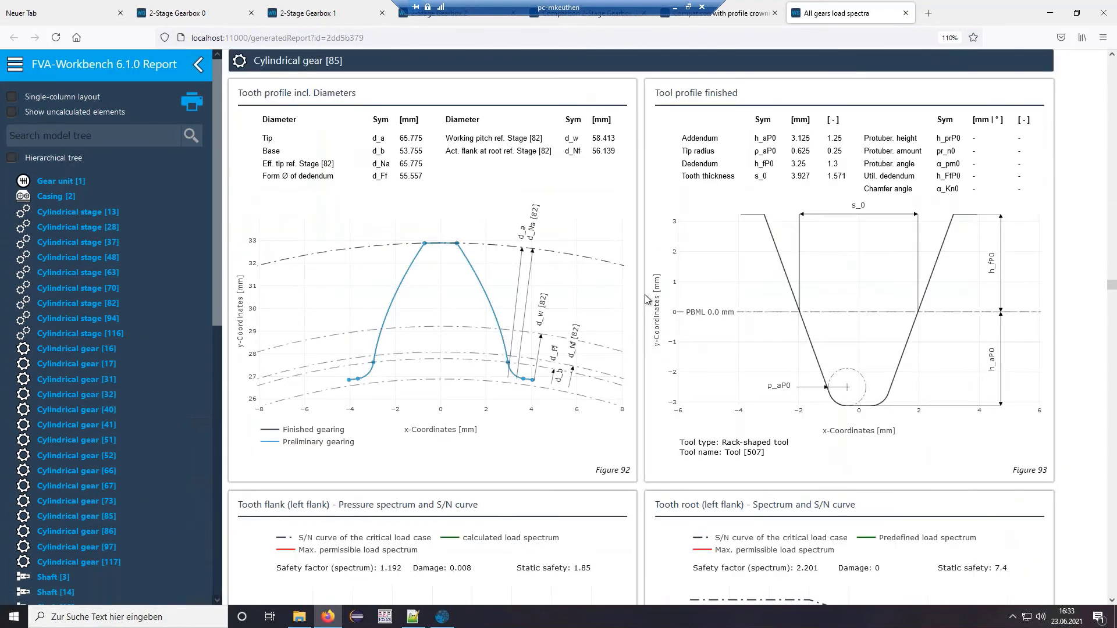
pyautogui.scroll(-8, 644, 291)
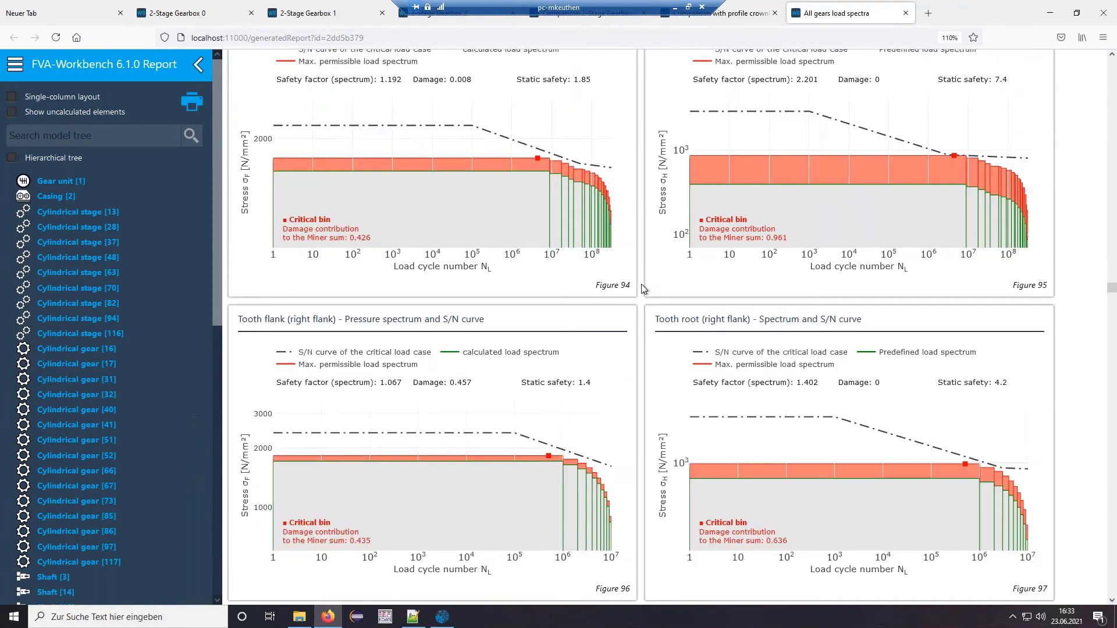
pyautogui.scroll(2, 643, 289)
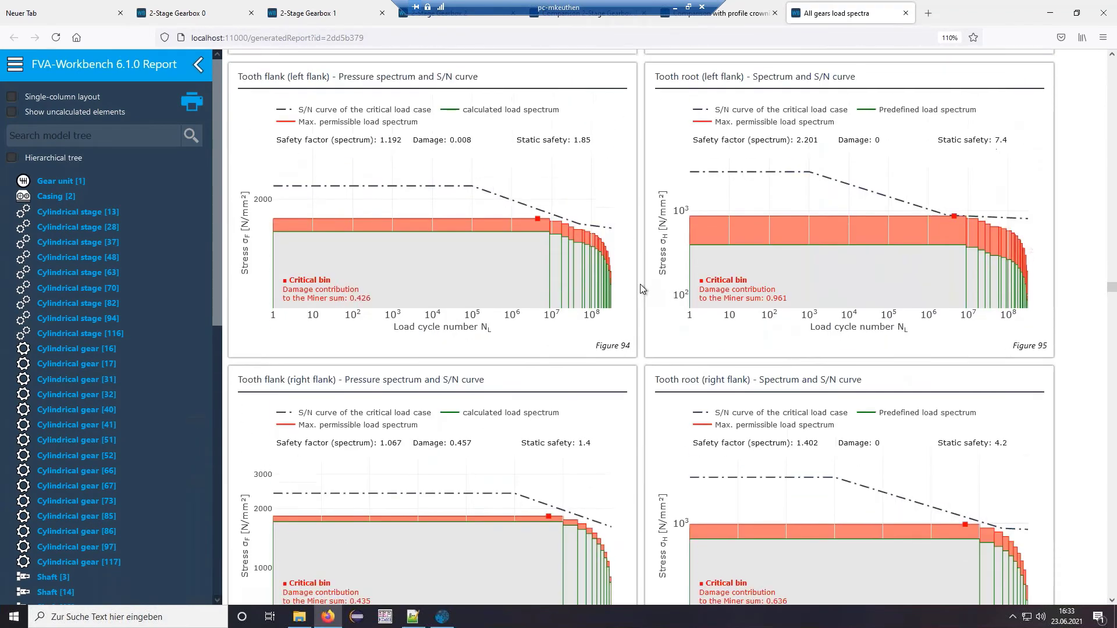
pyautogui.scroll(-2, 642, 289)
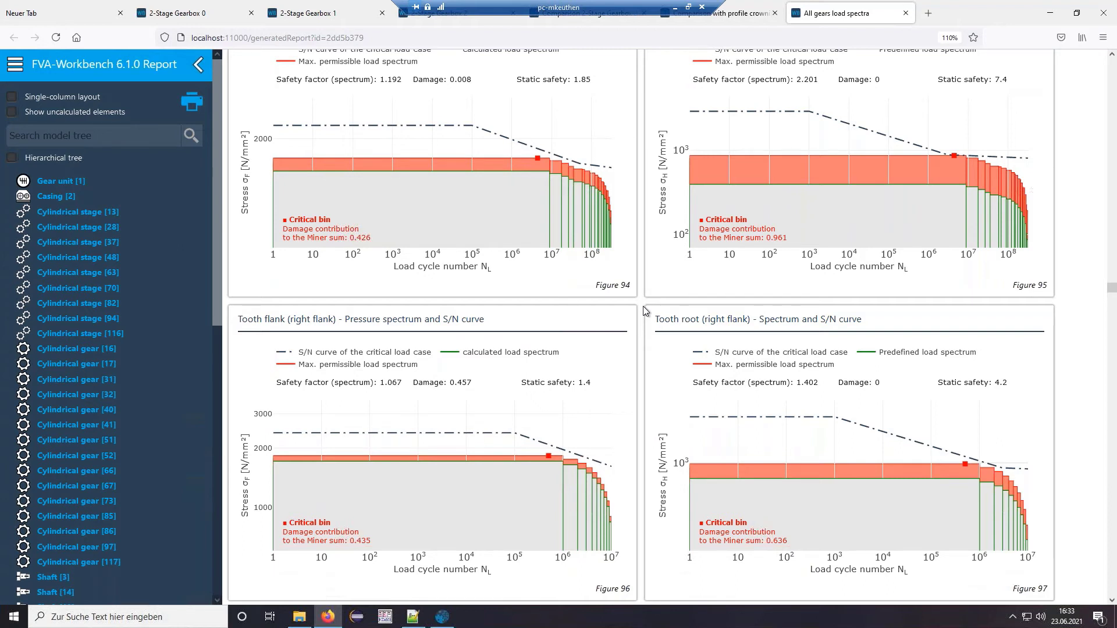
pyautogui.scroll(2, 644, 306)
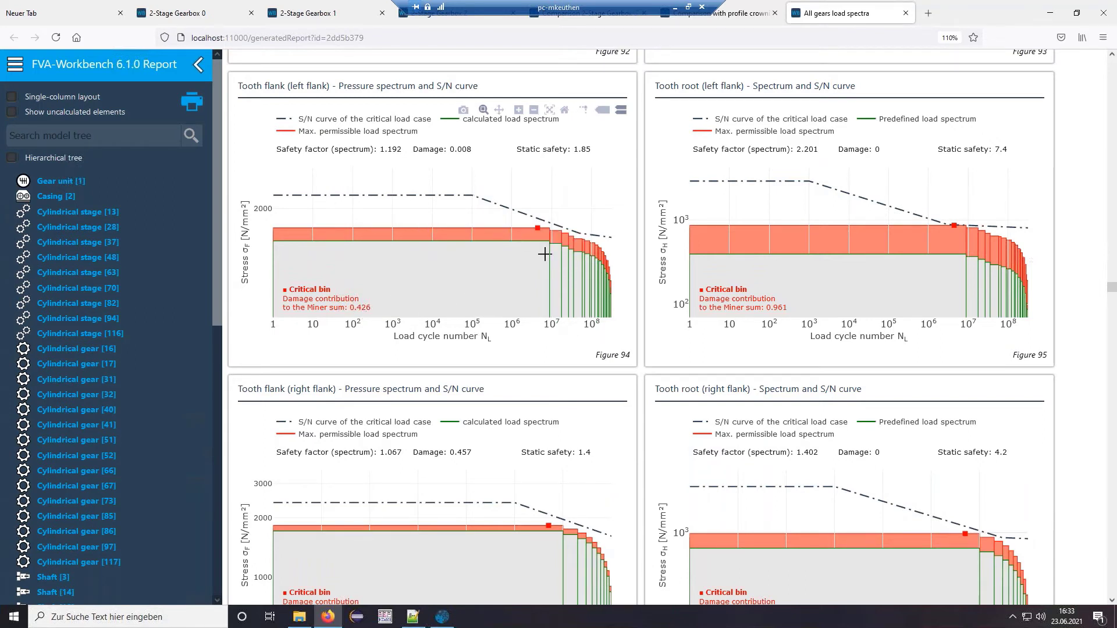
pyautogui.moveTo(478, 260)
pyautogui.scroll(-3, 451, 427)
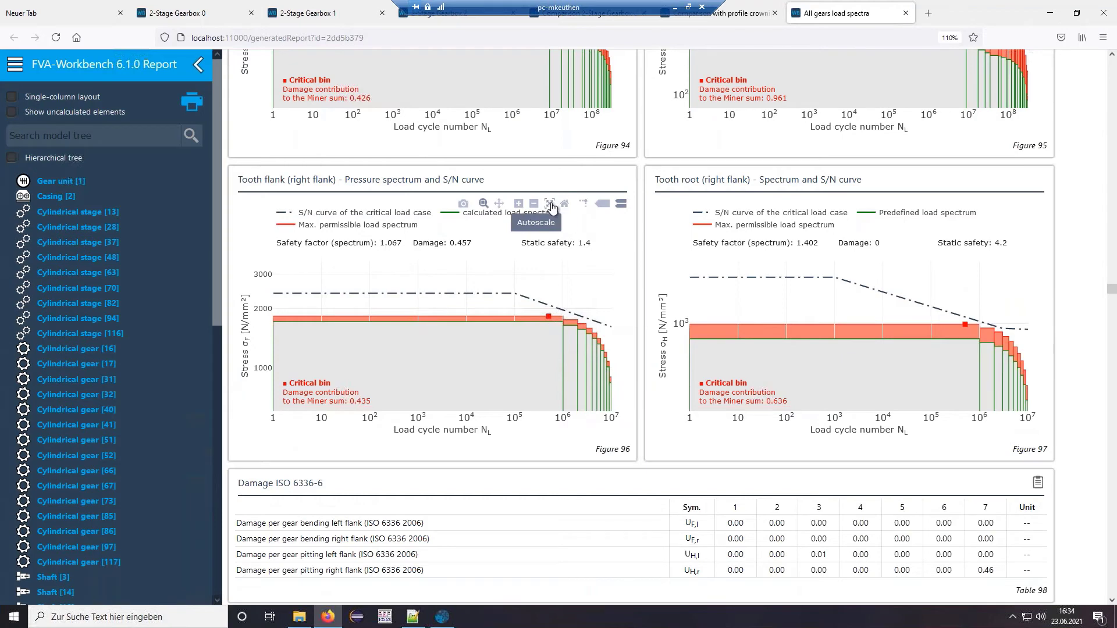
pyautogui.click(534, 204)
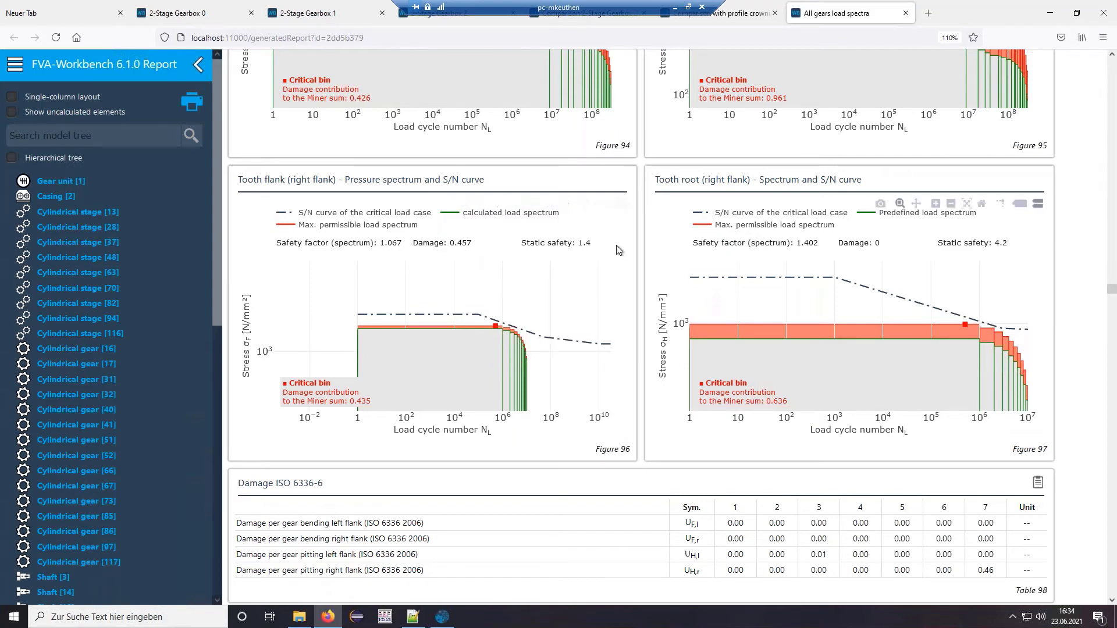
pyautogui.scroll(-1, 638, 233)
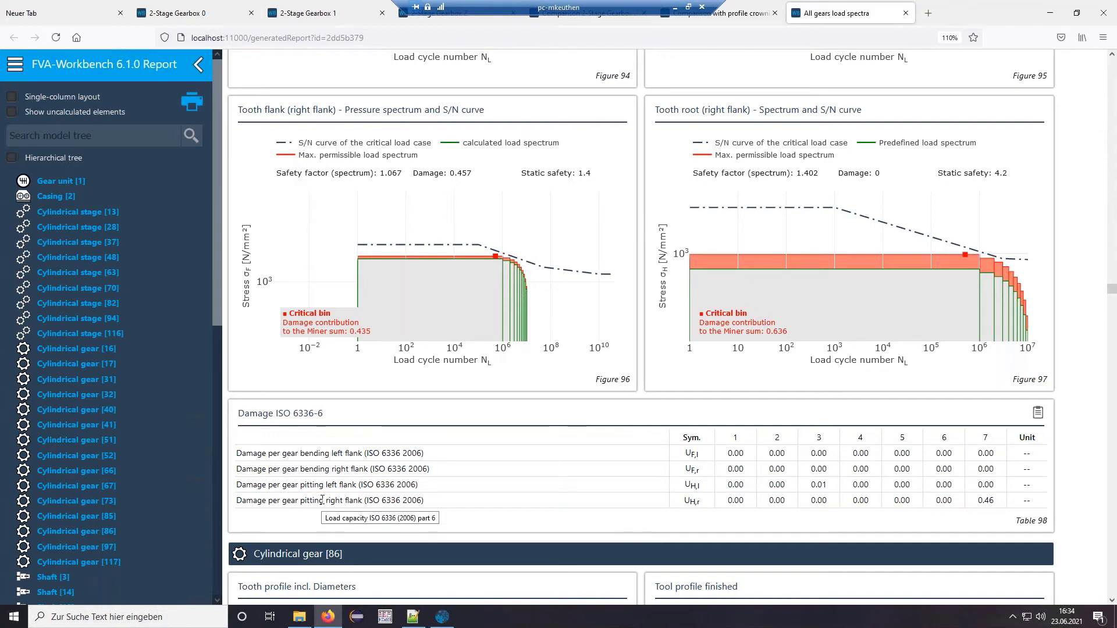
# - Highlight the pitting right-flank damage row in the damage table, then clear the selection
pyautogui.moveTo(491, 199)
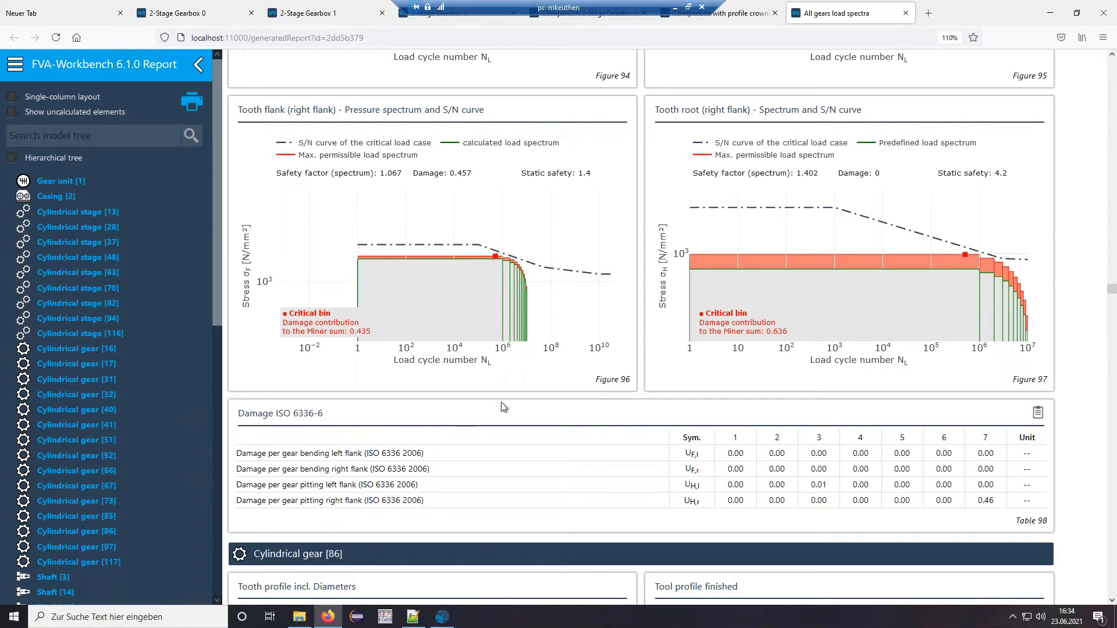
pyautogui.moveTo(349, 503); pyautogui.dragTo(1001, 520)
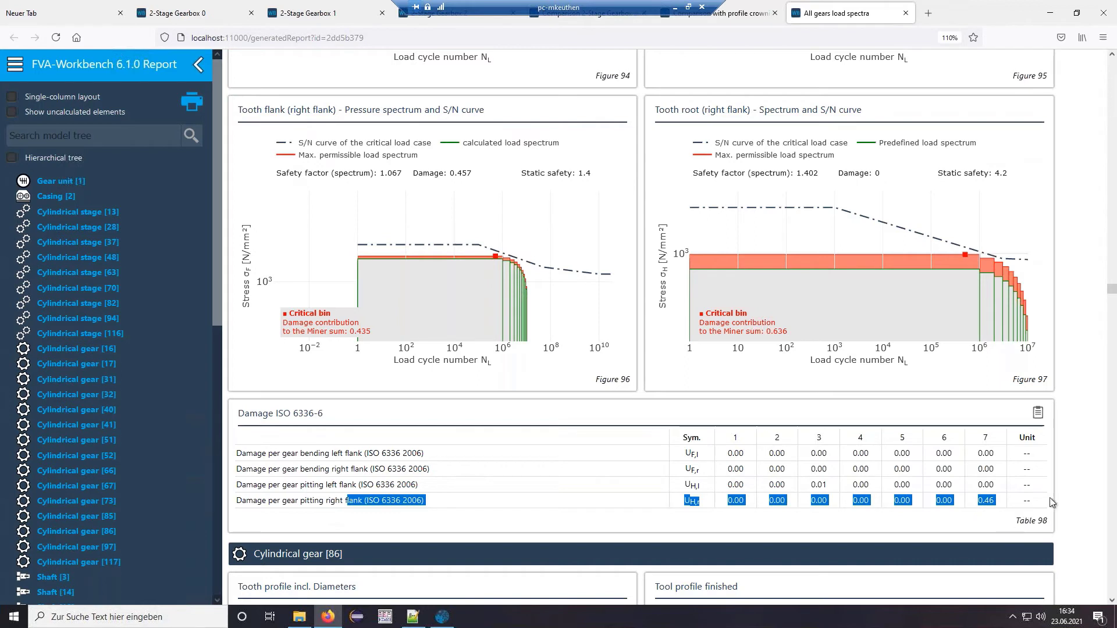
pyautogui.click(996, 504)
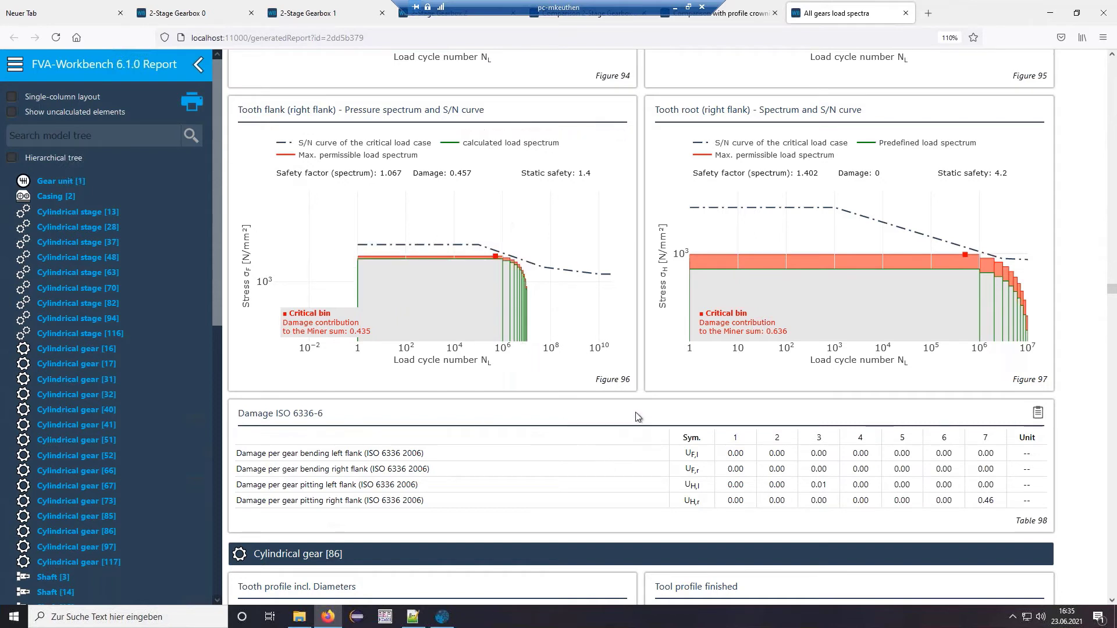
# - Jump to the Cylindrical gear [17] section and zoom out its right-flank pressure spectrum chart
pyautogui.click(99, 366)
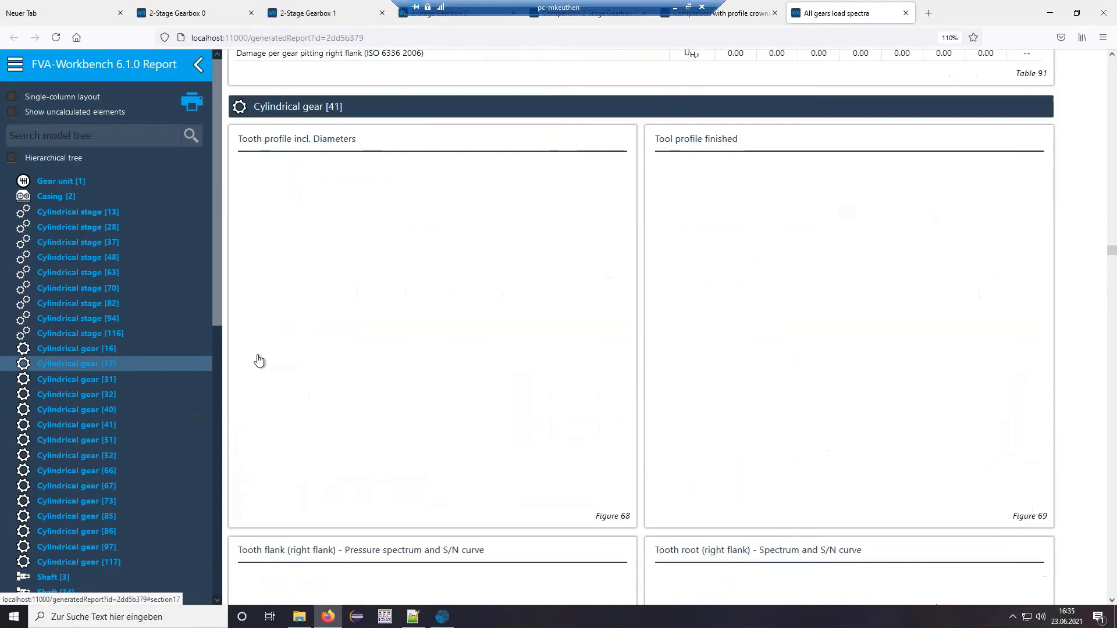
pyautogui.scroll(-5, 637, 354)
pyautogui.scroll(-3, 639, 354)
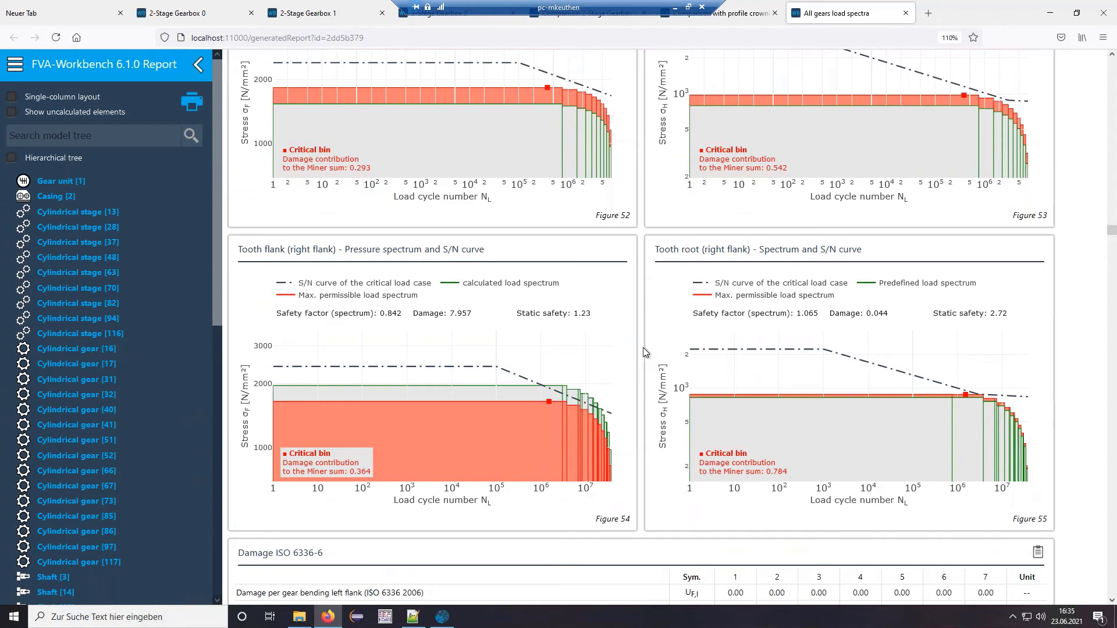
pyautogui.scroll(-1, 644, 351)
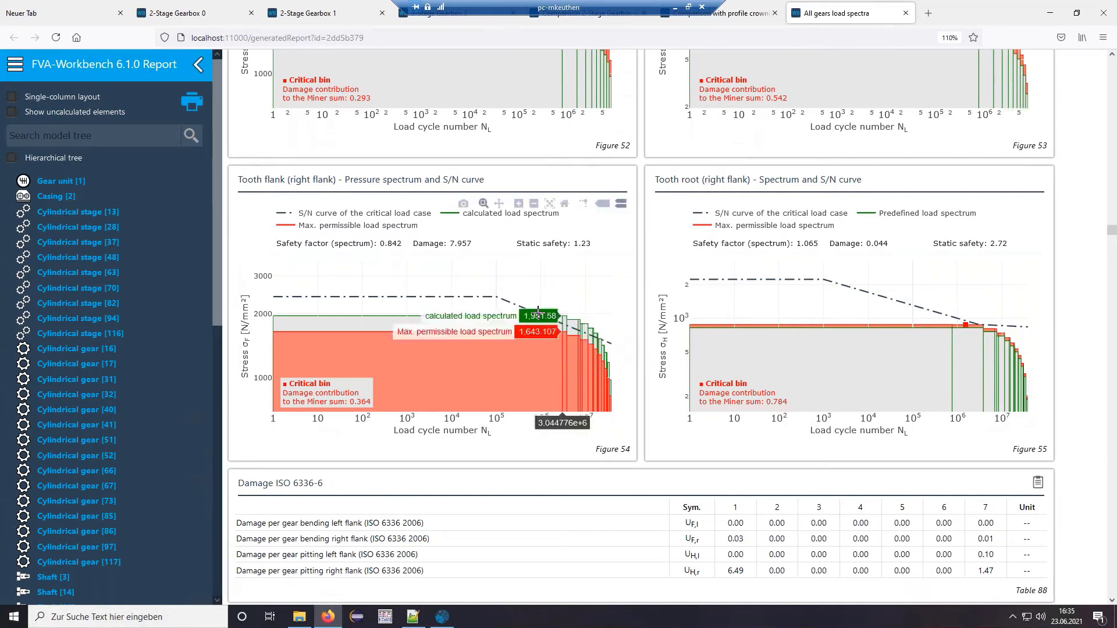
pyautogui.click(535, 204)
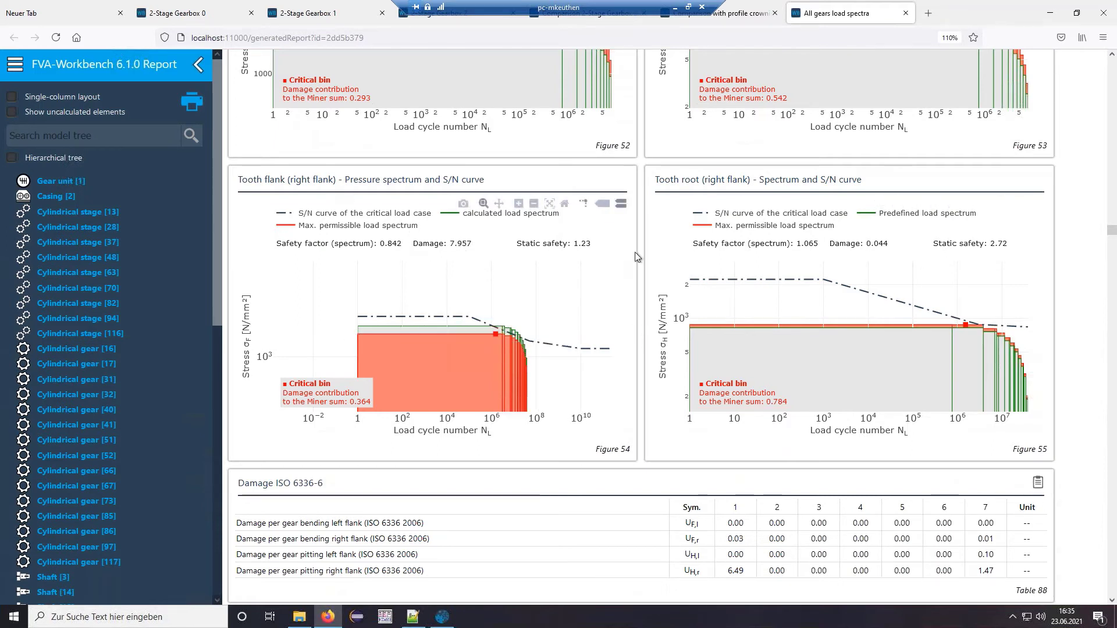
# - Highlight the 6.49 and 1.47 damage values, zoom out the left-flank chart, and minimize Firefox
pyautogui.scroll(-2, 642, 244)
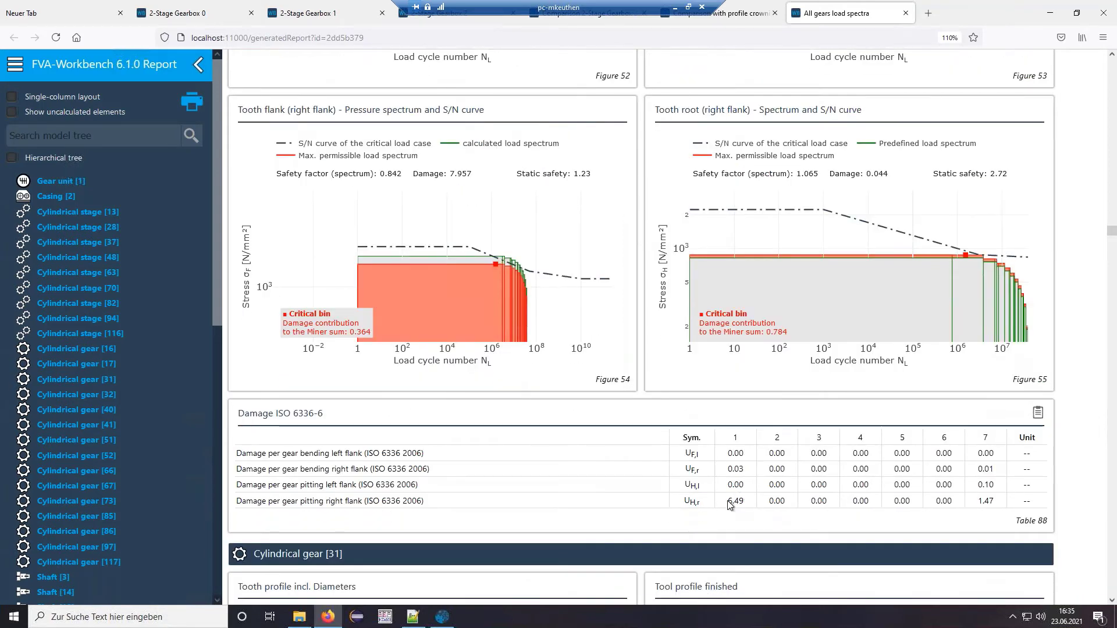
pyautogui.doubleClick(730, 501)
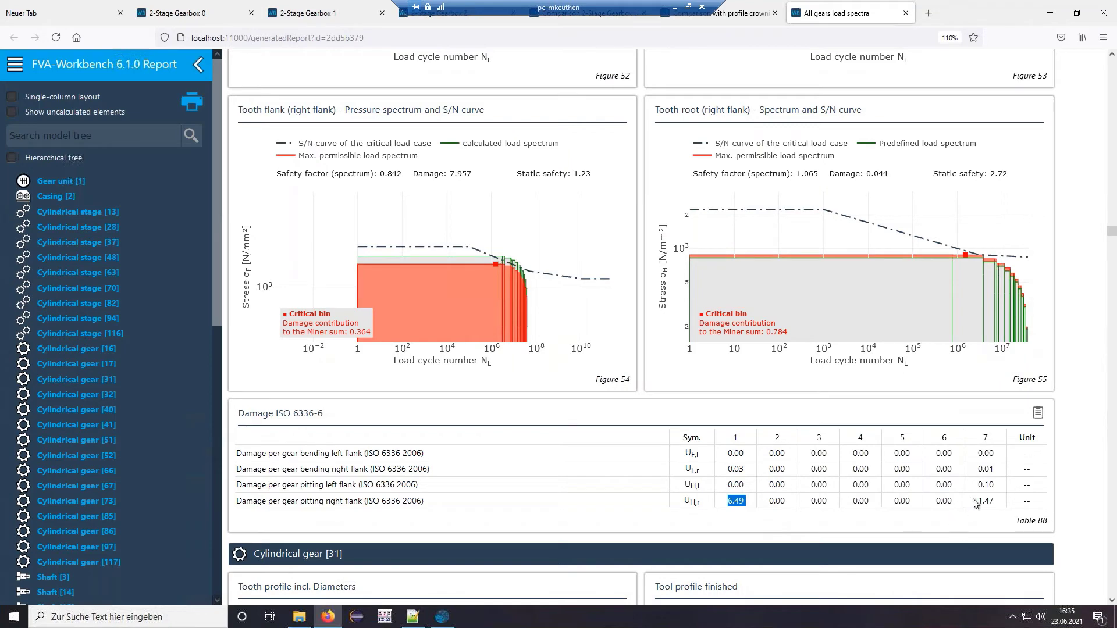
pyautogui.moveTo(976, 504); pyautogui.dragTo(996, 503)
pyautogui.scroll(5, 669, 396)
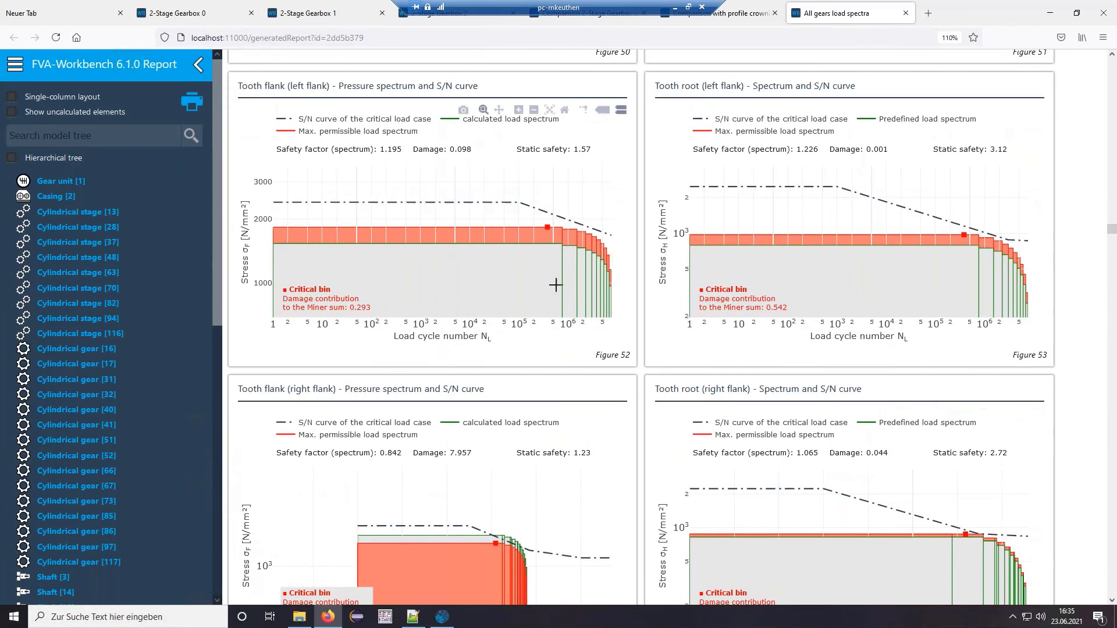
pyautogui.click(533, 111)
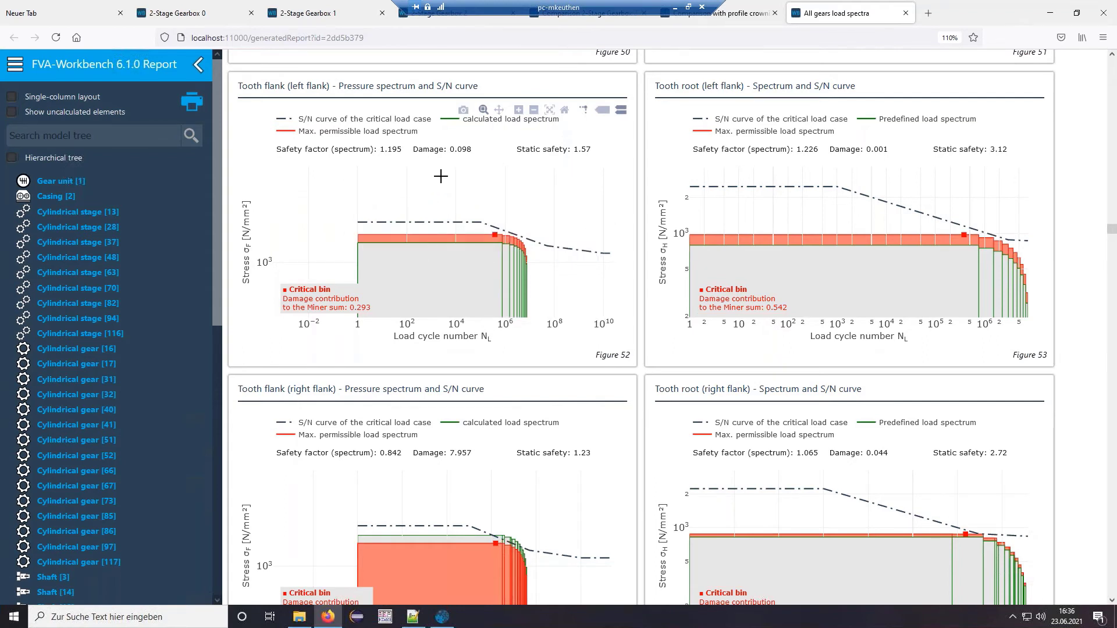
pyautogui.click(1052, 15)
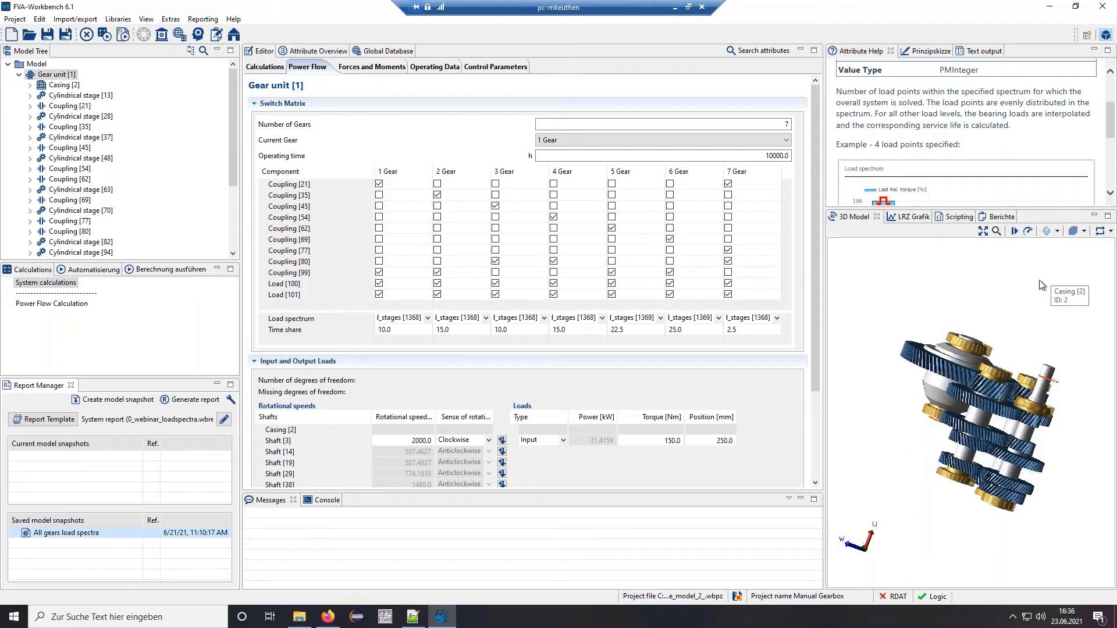
# - Discard the current project's changes and open example_model_3_bevel.wbpz
pyautogui.moveTo(900, 366); pyautogui.dragTo(894, 377)
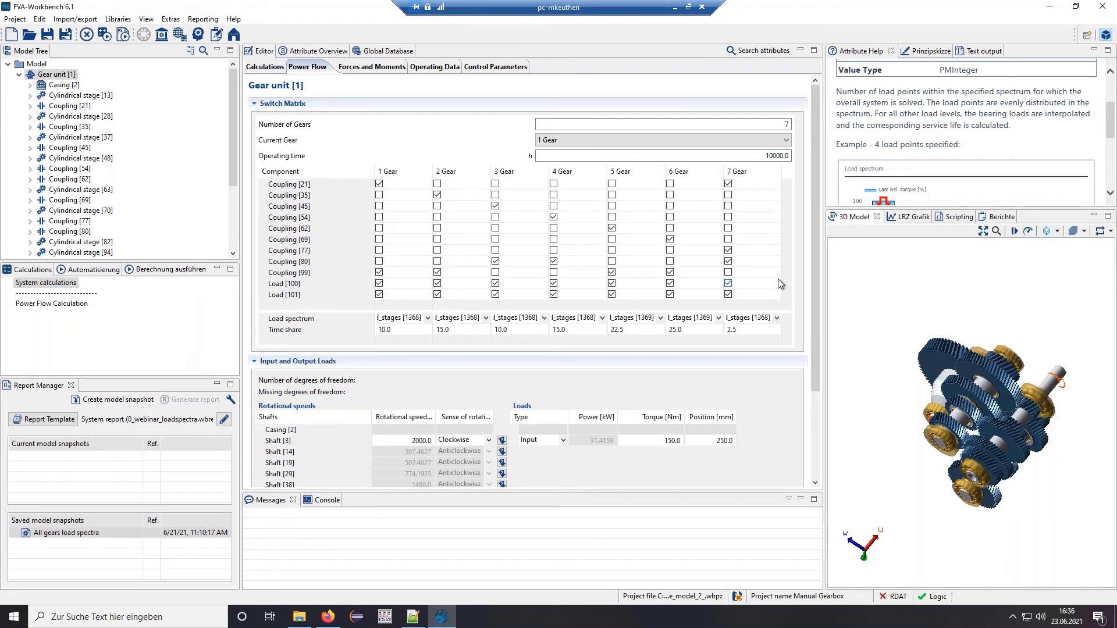
pyautogui.click(29, 35)
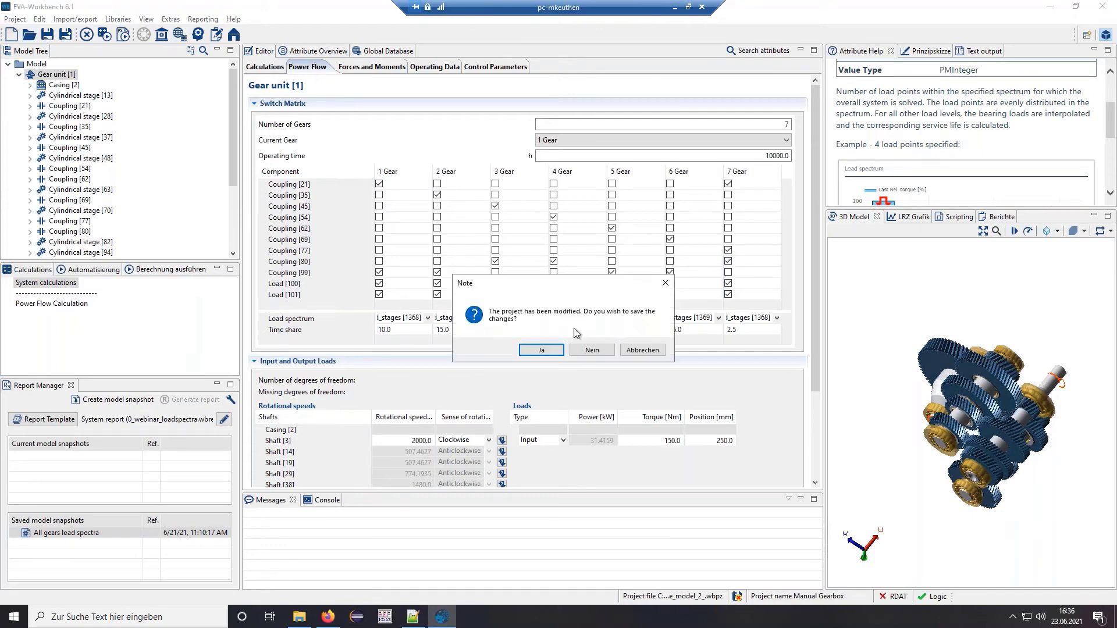
pyautogui.click(594, 349)
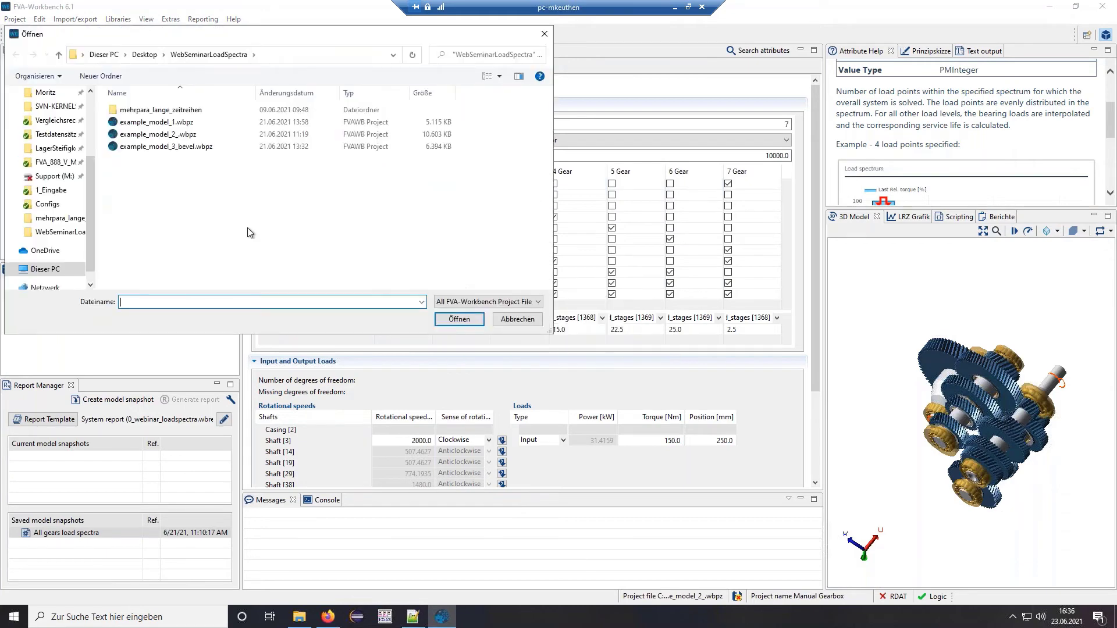
pyautogui.doubleClick(162, 147)
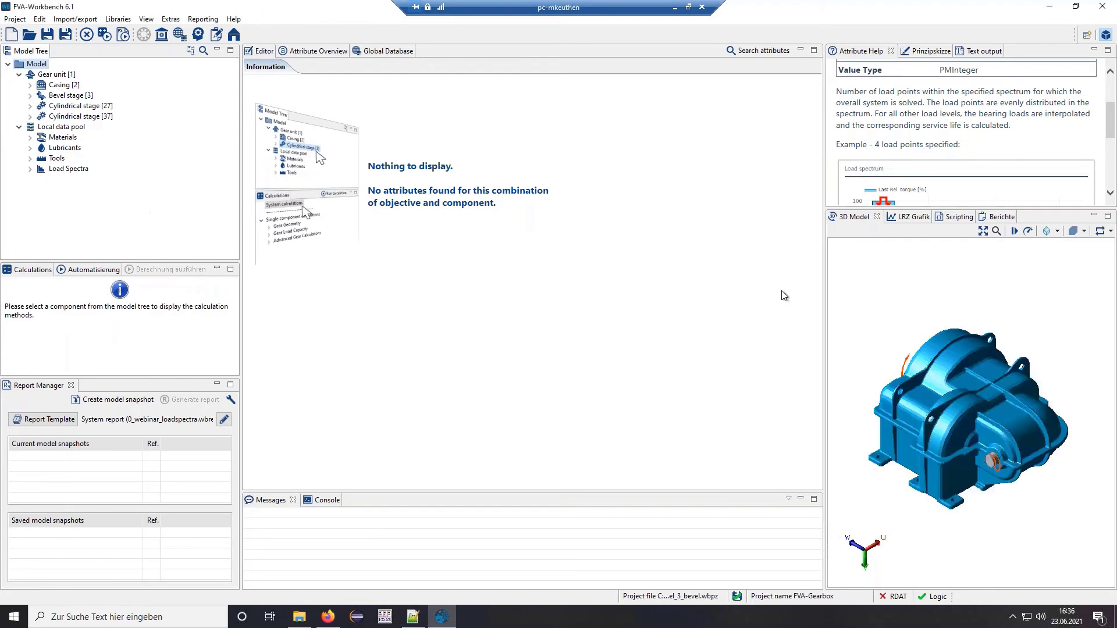
# - Make the casing transparent, orbit and zoom the gearbox, then show Gear unit [1]'s power flow
pyautogui.click(965, 406)
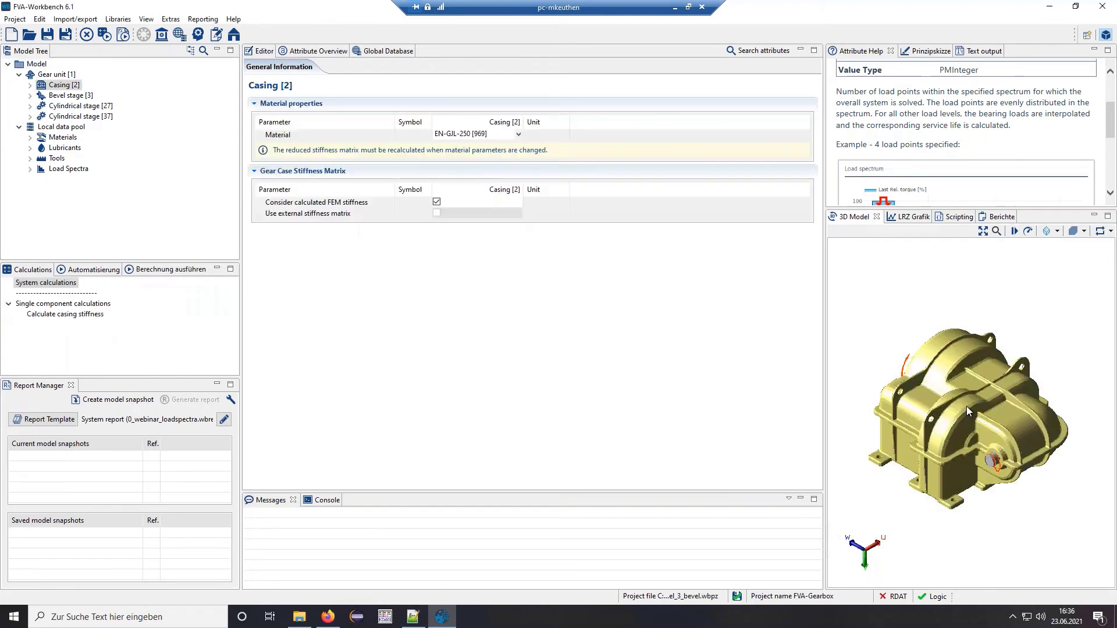
pyautogui.rightClick(966, 406)
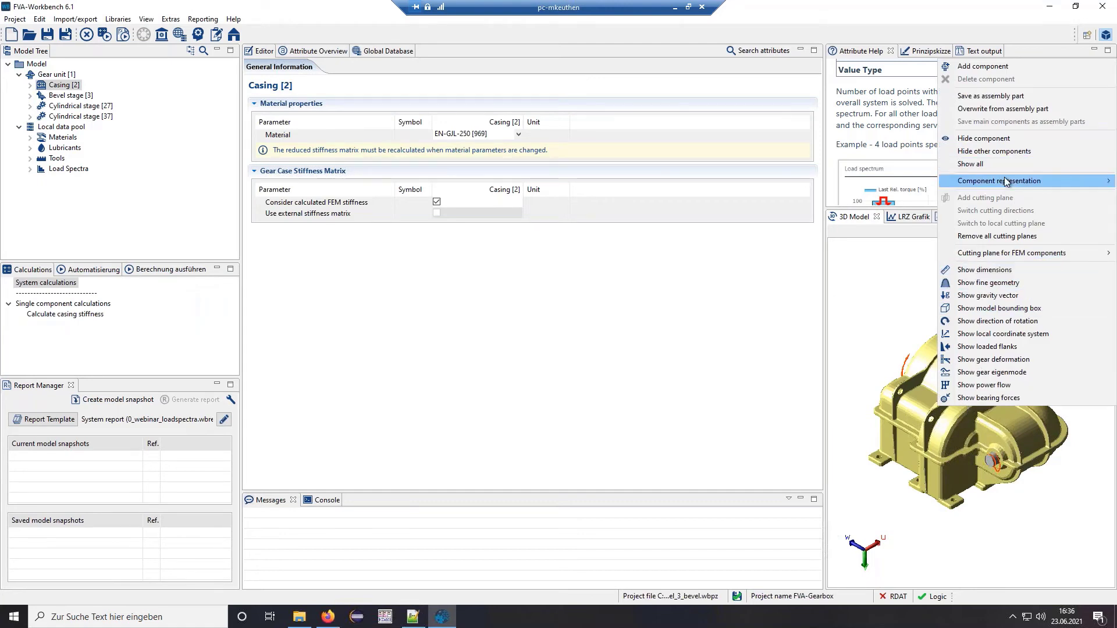
pyautogui.moveTo(1014, 184)
pyautogui.click(882, 208)
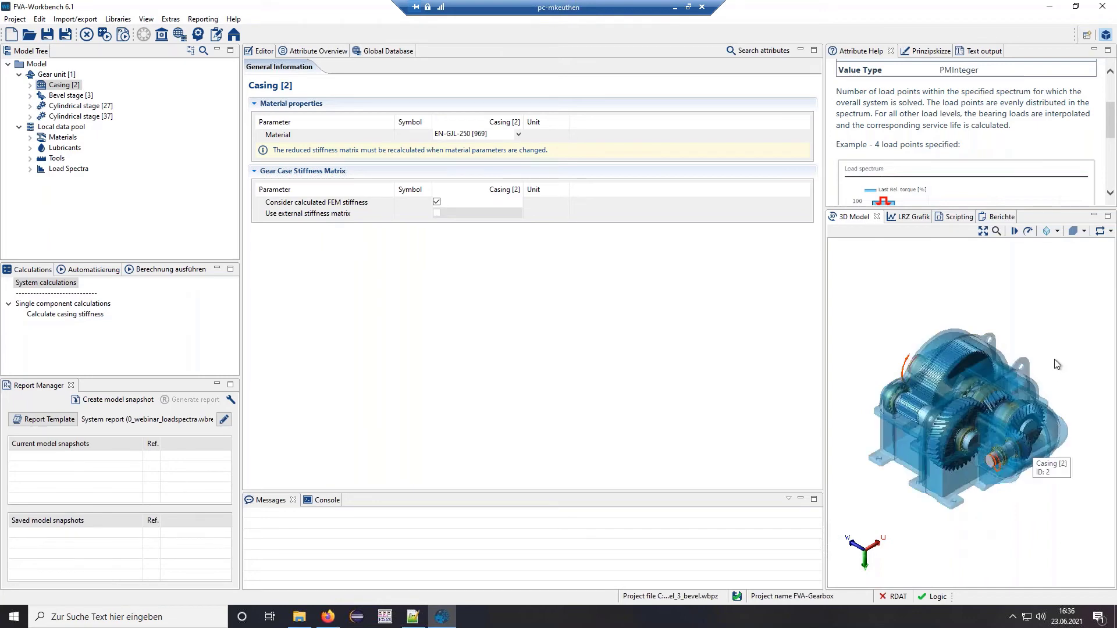
pyautogui.moveTo(961, 488); pyautogui.dragTo(986, 495)
pyautogui.moveTo(1021, 433); pyautogui.dragTo(1042, 394)
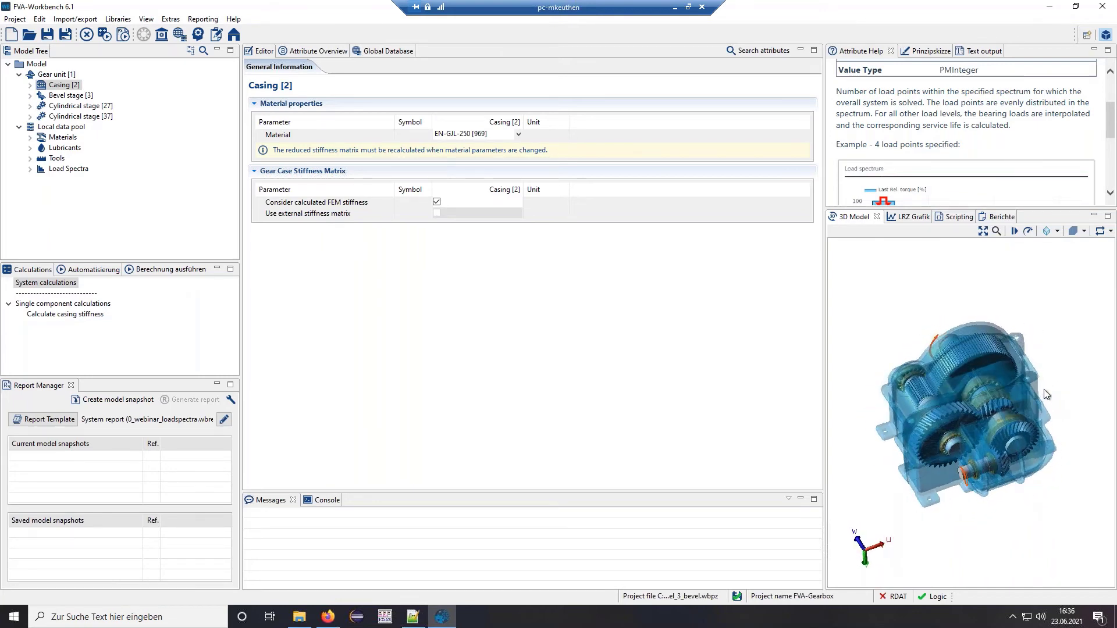
pyautogui.scroll(4, 1044, 398)
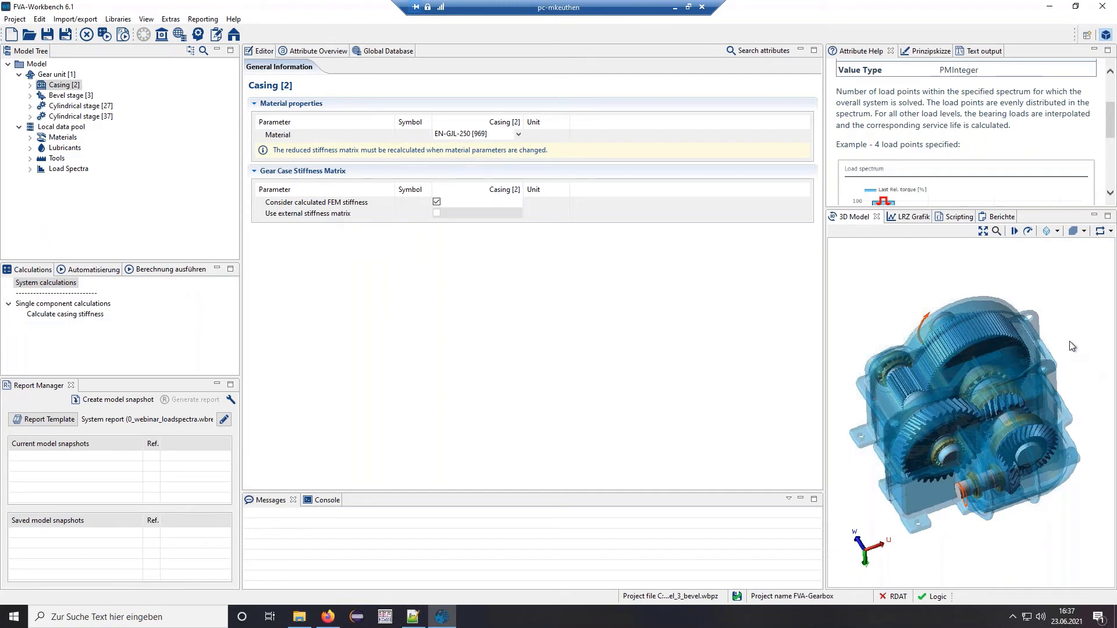
pyautogui.click(57, 75)
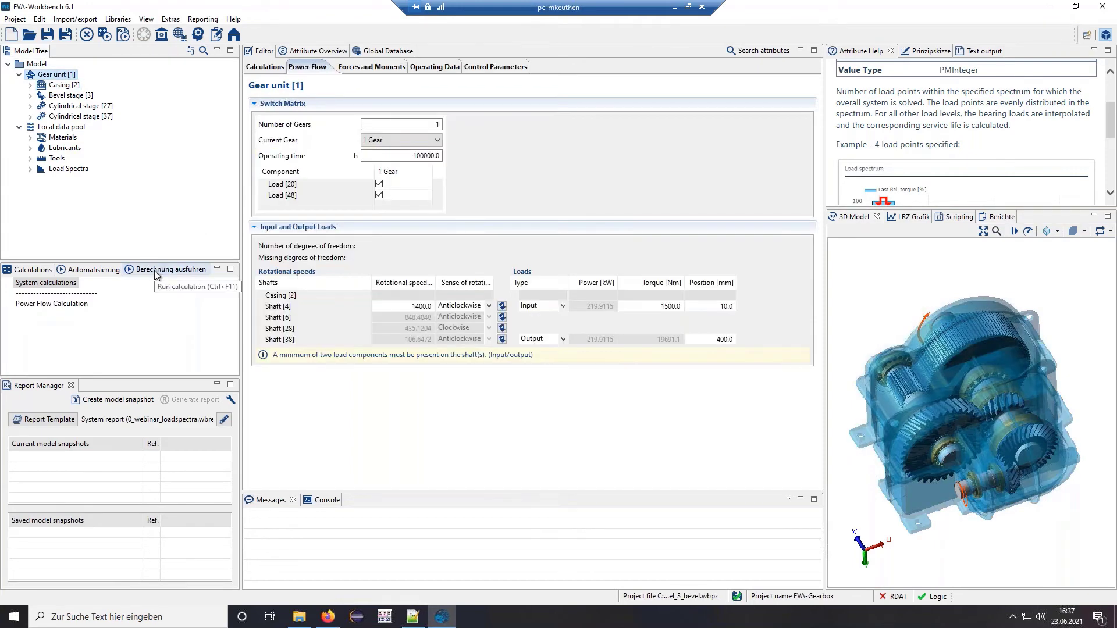
# - Run the system calculation (Berechnung ausführen) for Gear unit [1]
pyautogui.click(156, 271)
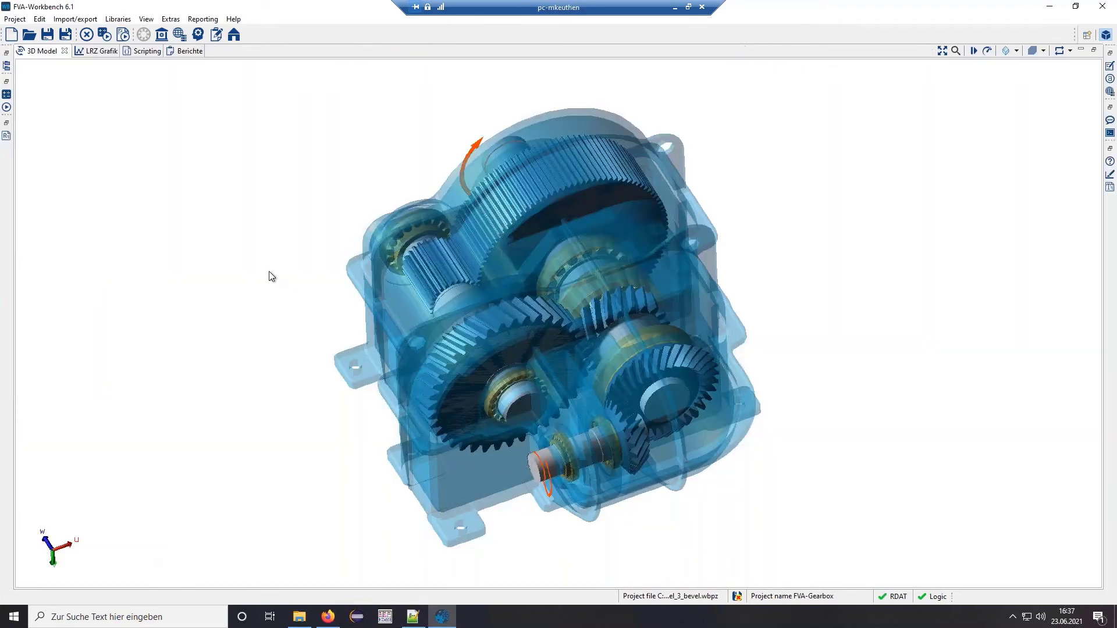
# - Show gear deformation and shaft deflection on the 3D model, then restore the full panel layout
pyautogui.rightClick(269, 272)
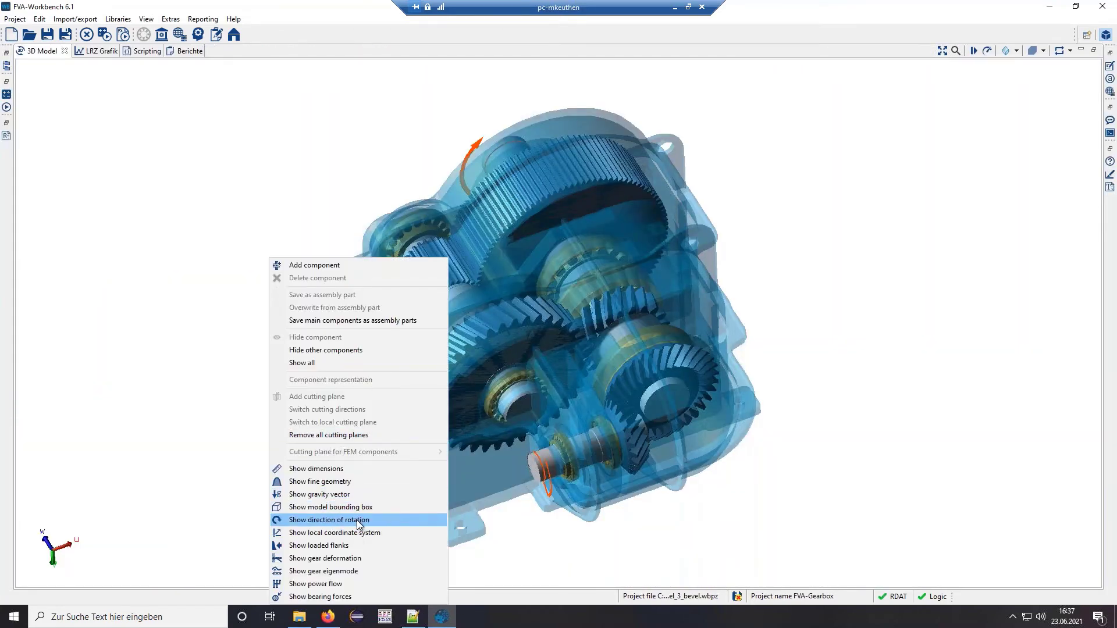
pyautogui.click(355, 559)
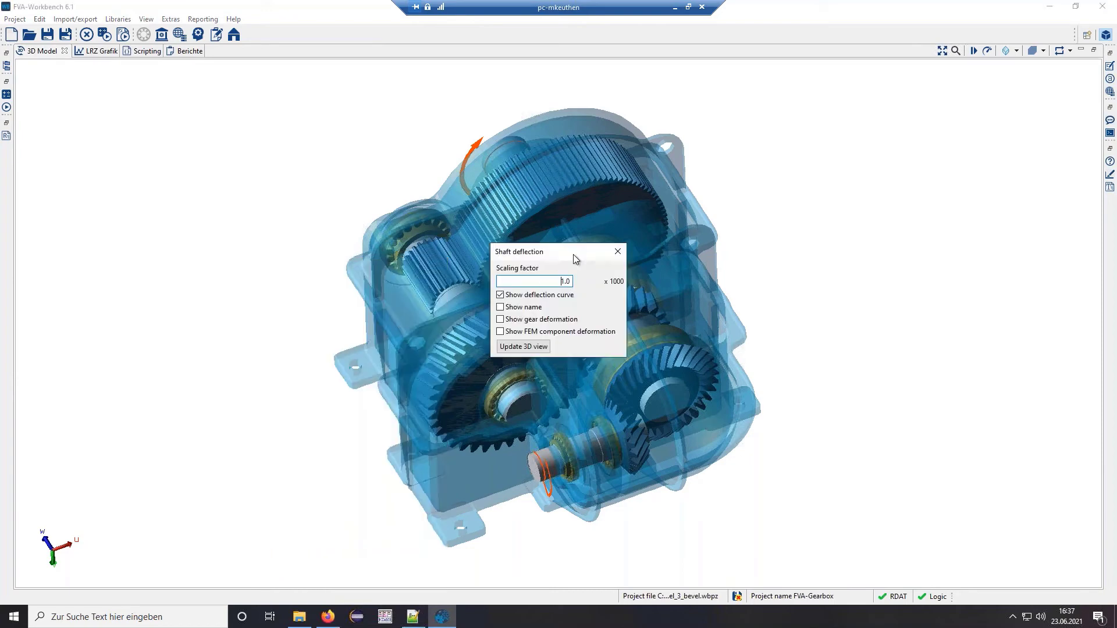
pyautogui.moveTo(562, 252); pyautogui.dragTo(257, 209)
pyautogui.click(195, 277)
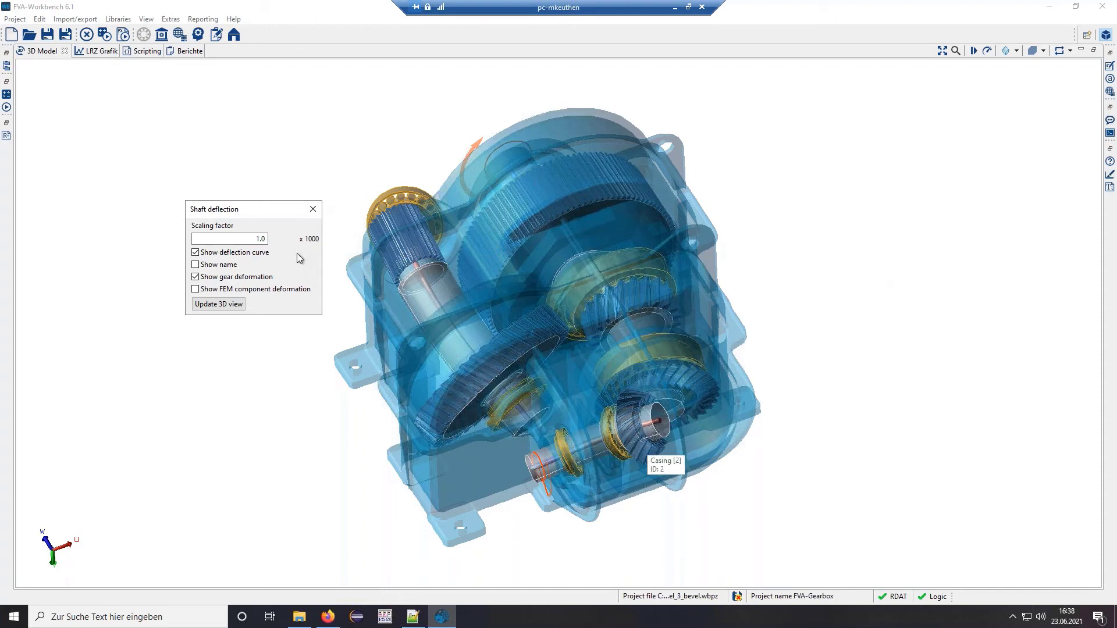
pyautogui.click(313, 209)
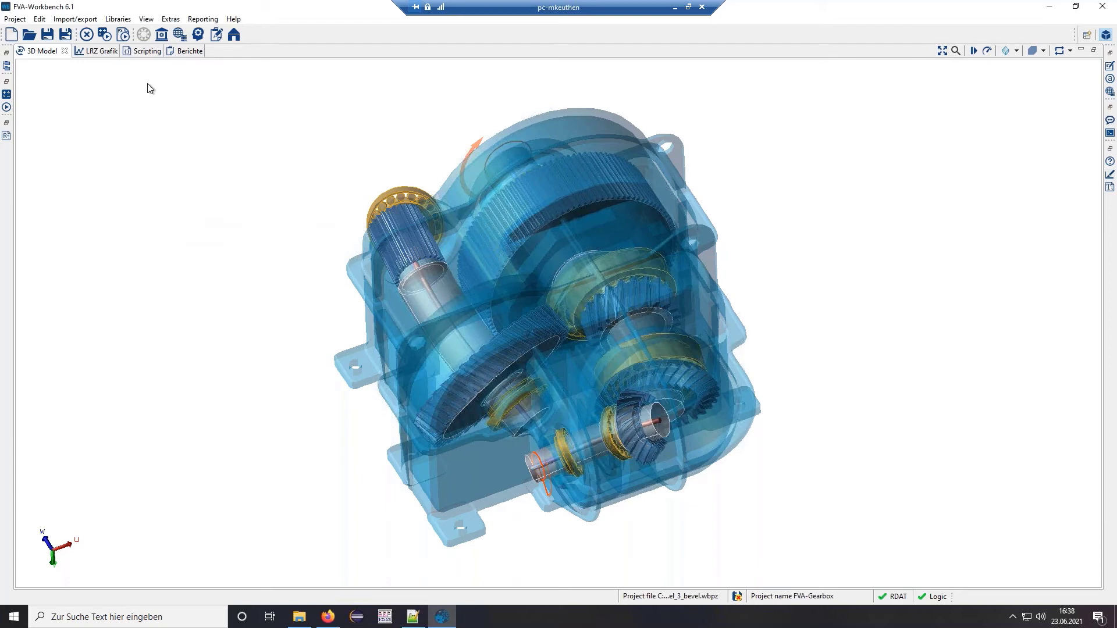
pyautogui.doubleClick(42, 53)
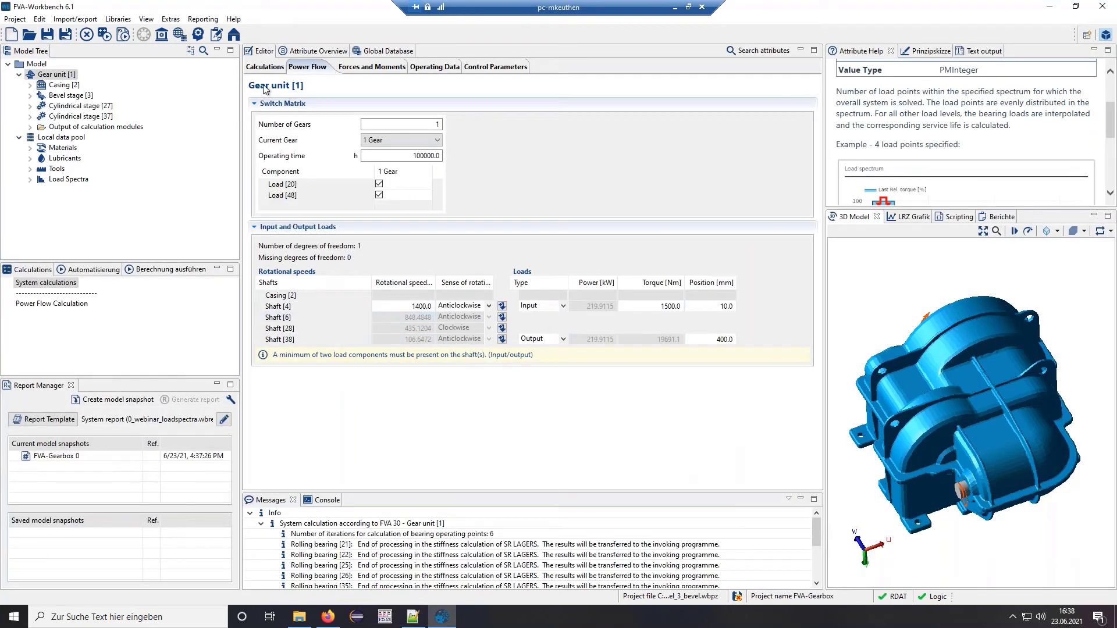
# - Turn off local load carrying capacity and make the calculations consider the load spectrum
pyautogui.click(265, 67)
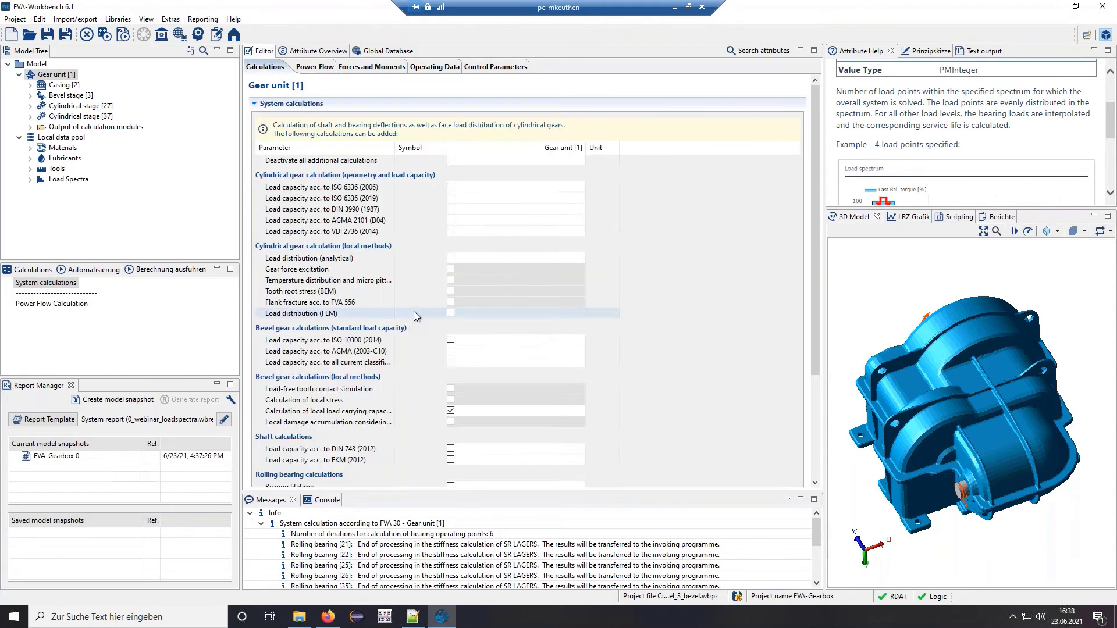
pyautogui.scroll(-5, 815, 230)
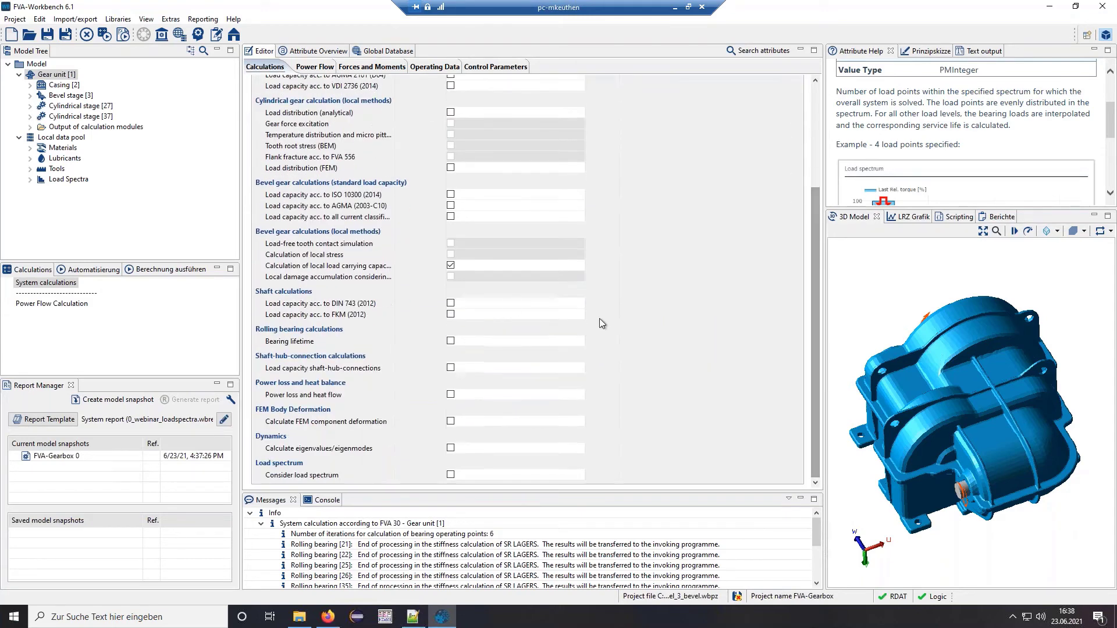
pyautogui.click(451, 265)
pyautogui.click(451, 474)
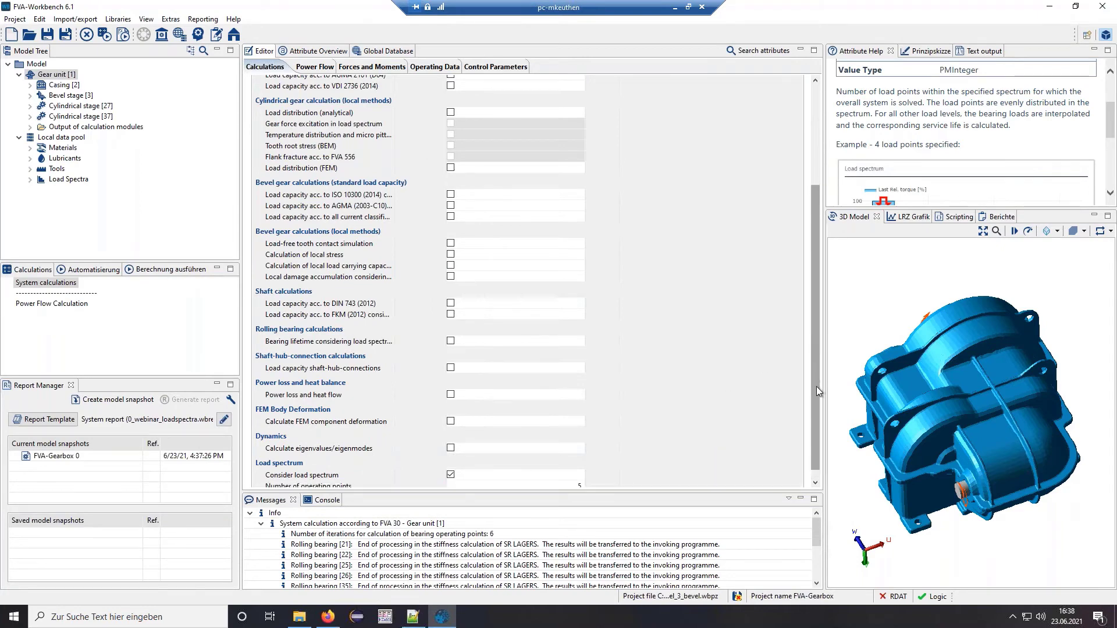
pyautogui.scroll(-1, 815, 387)
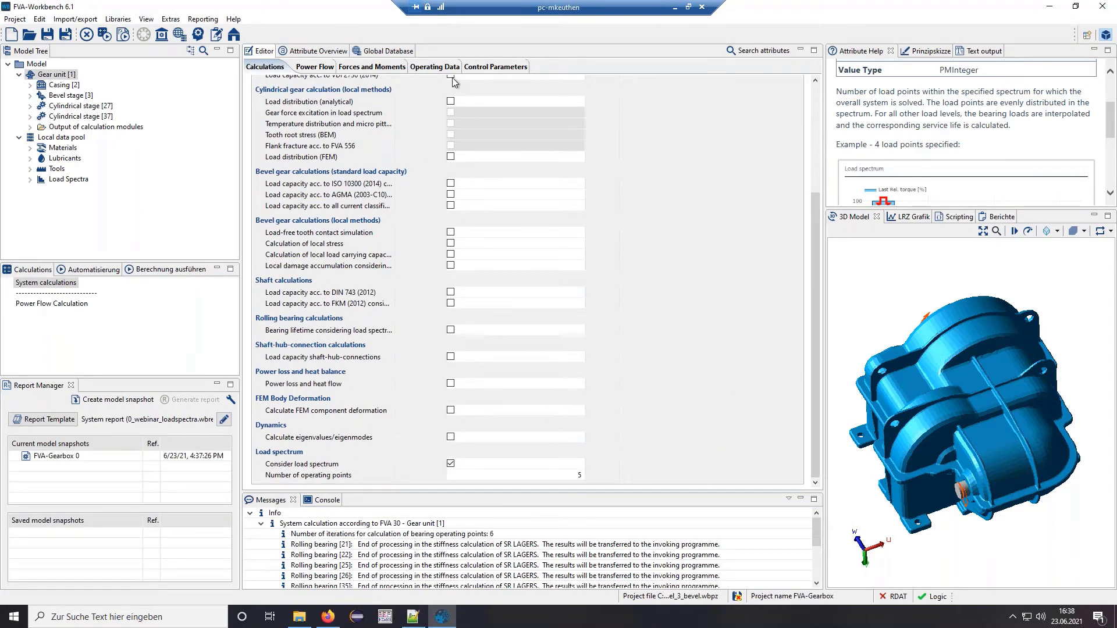
# - Check the Power Flow settings and the Example [1319] load spectrum with 5 operating points
pyautogui.click(315, 69)
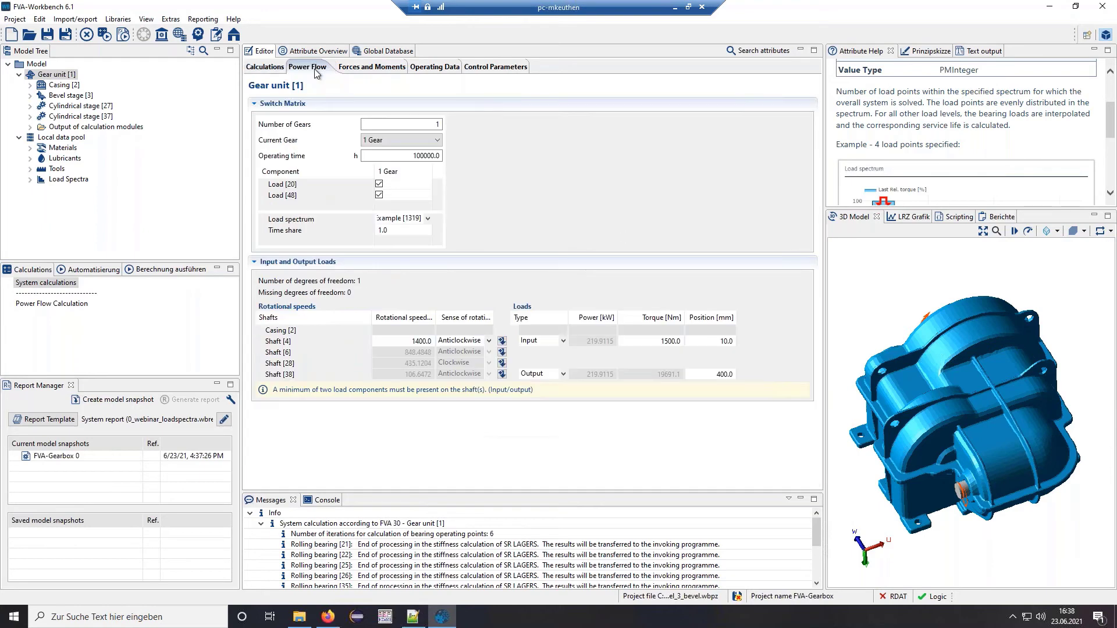
pyautogui.click(30, 180)
pyautogui.click(79, 190)
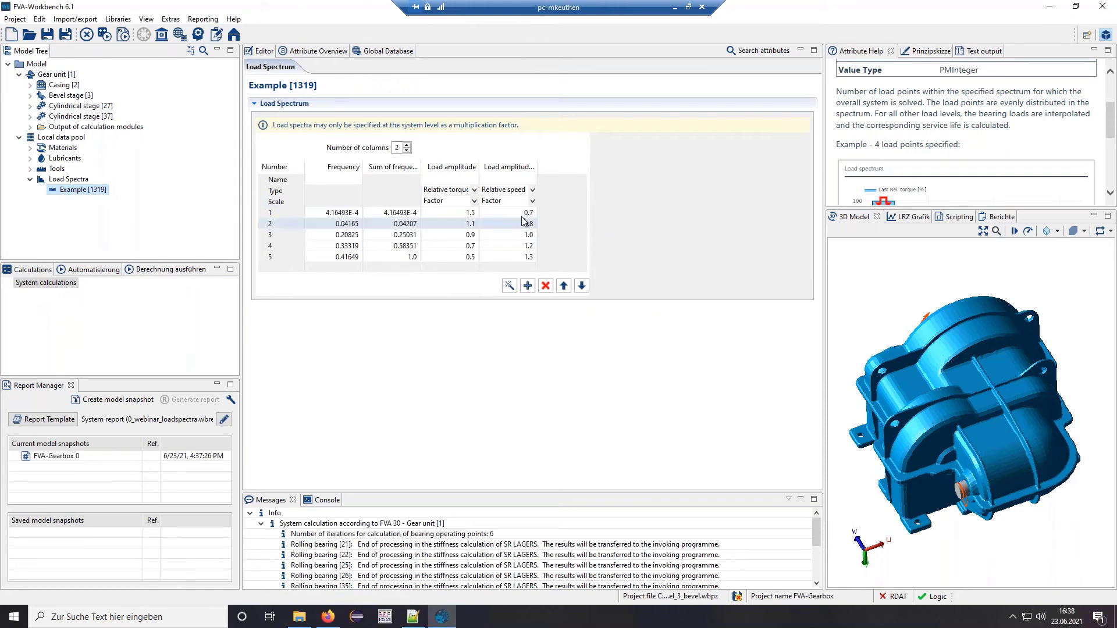
pyautogui.click(67, 75)
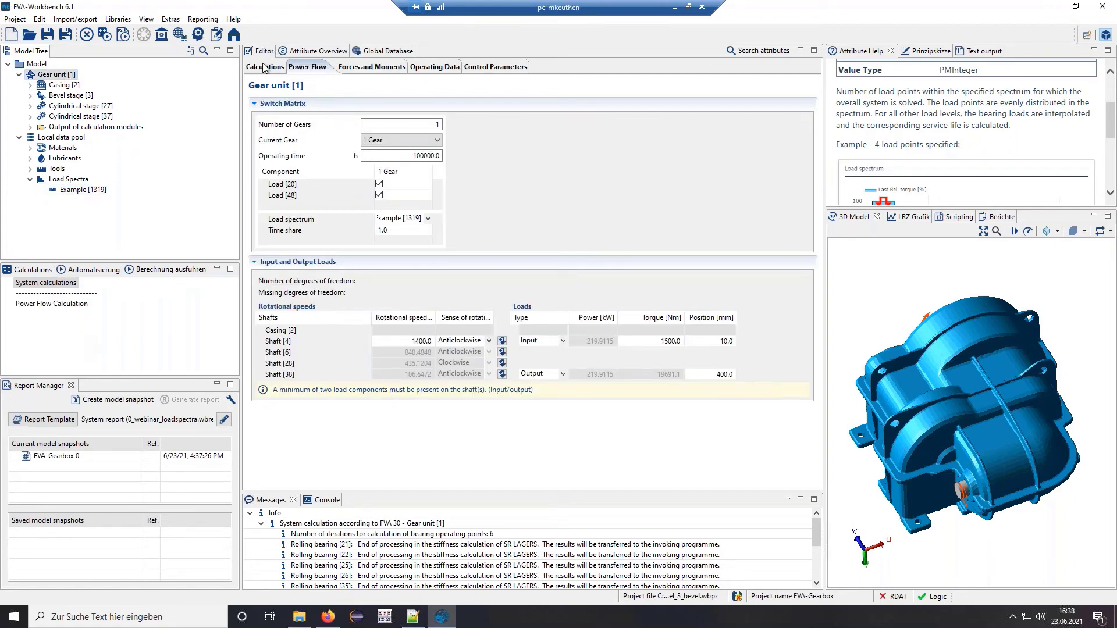
# - Enable local damage accumulation considering load spectrum in the calculation list
pyautogui.click(265, 67)
pyautogui.moveTo(814, 214); pyautogui.dragTo(817, 368)
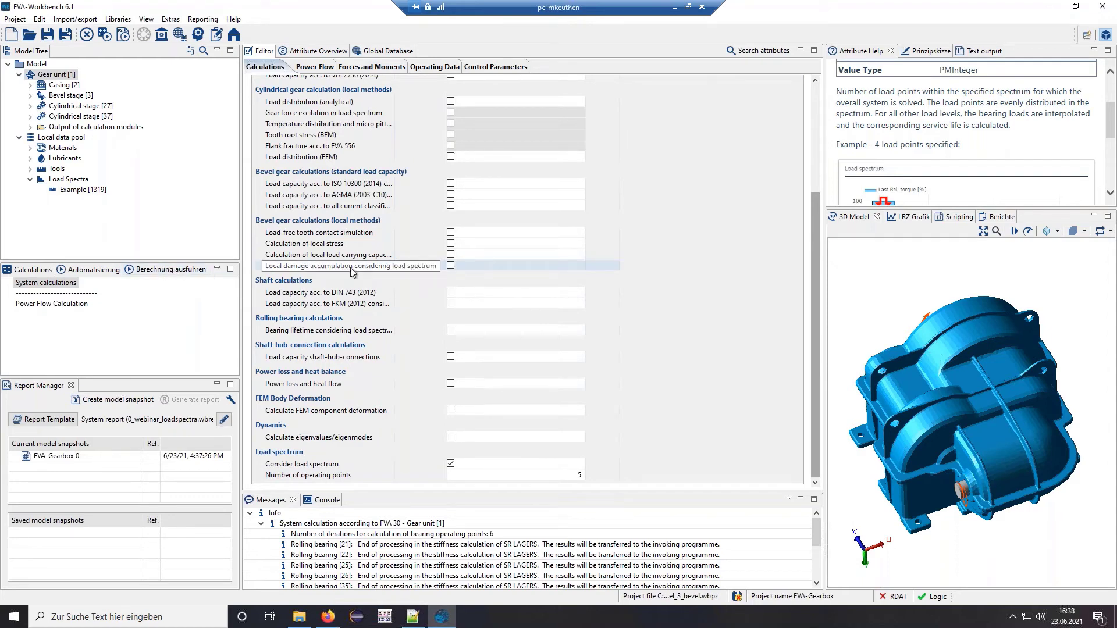
pyautogui.click(451, 265)
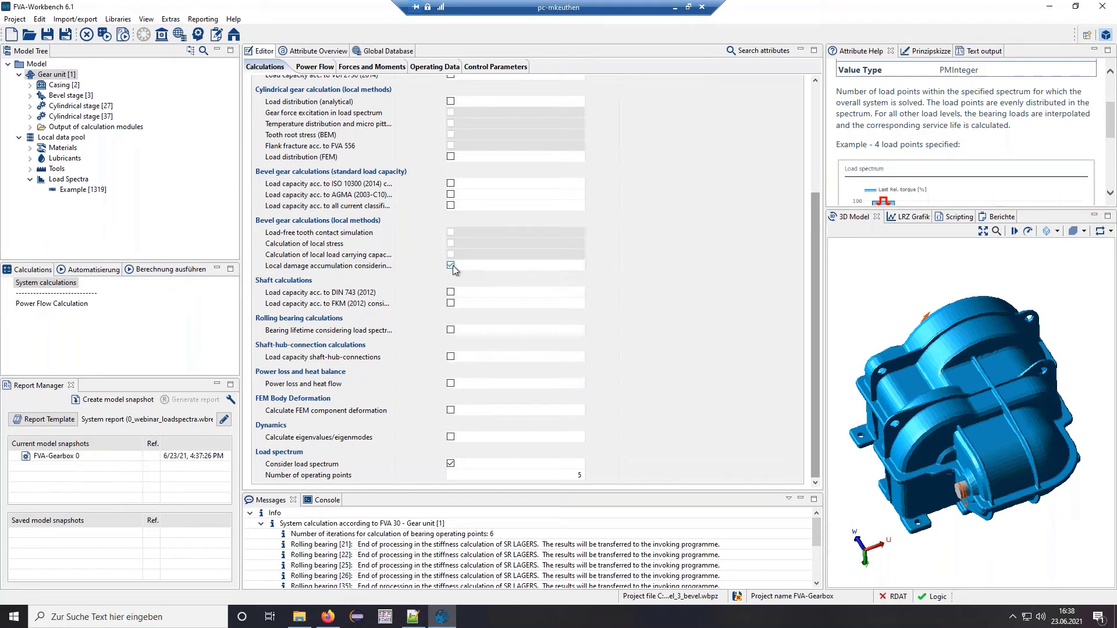
# - Run the 62-step load-spectrum calculation, creating snapshot FVA-Gearbox 1, and open the report template chooser
pyautogui.click(172, 268)
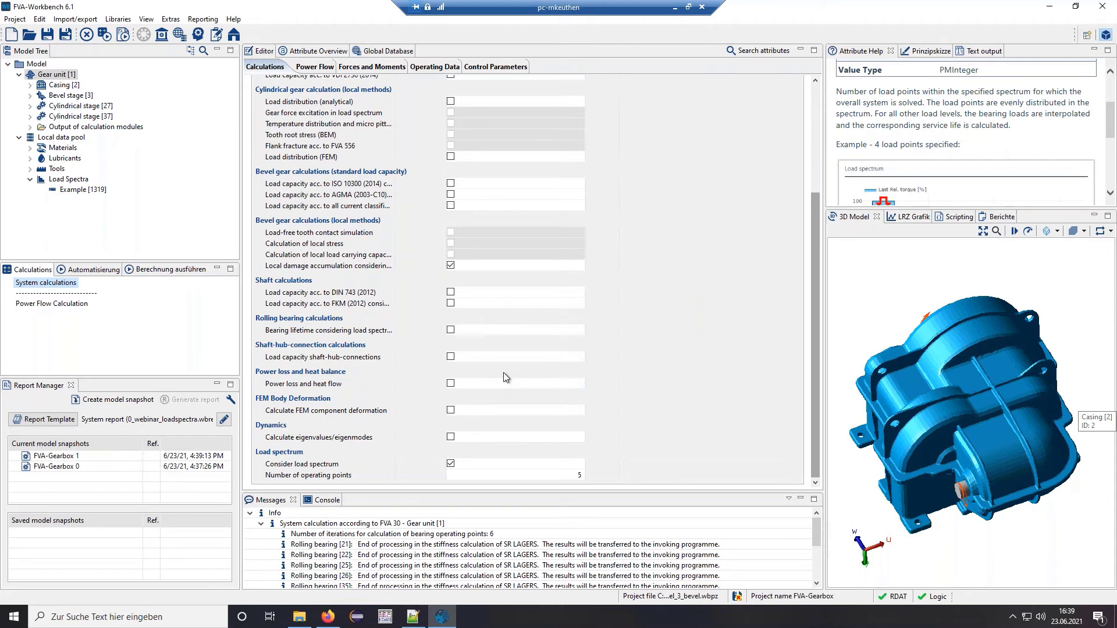
pyautogui.click(57, 424)
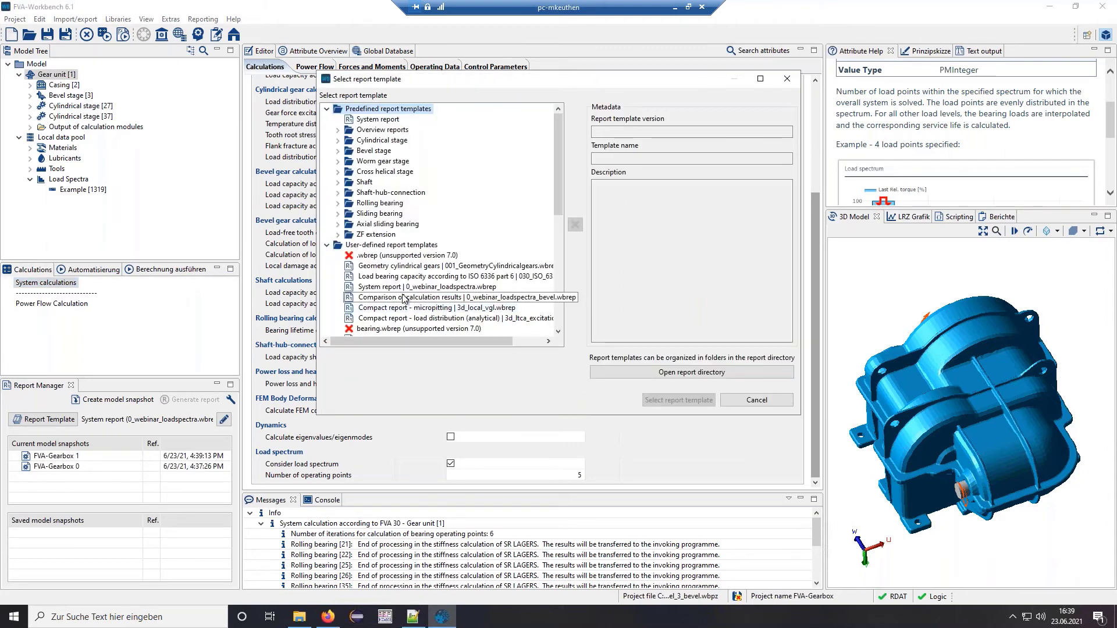
# - Generate the FVA-Gearbox 1 report from the Comparison of calculation results template
pyautogui.click(442, 297)
pyautogui.click(679, 400)
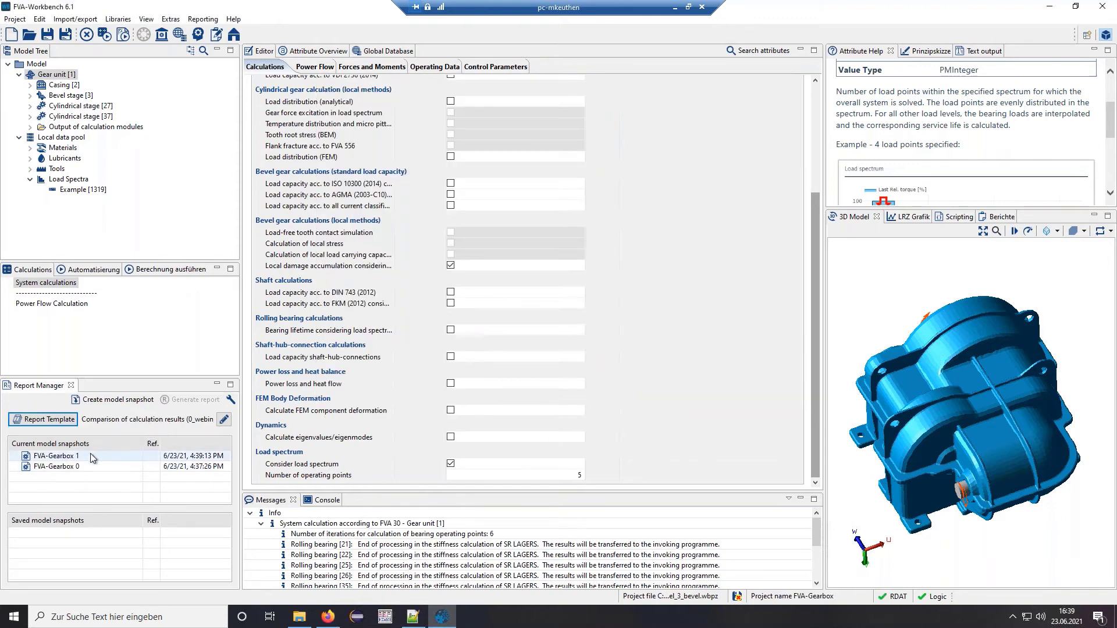
pyautogui.doubleClick(58, 458)
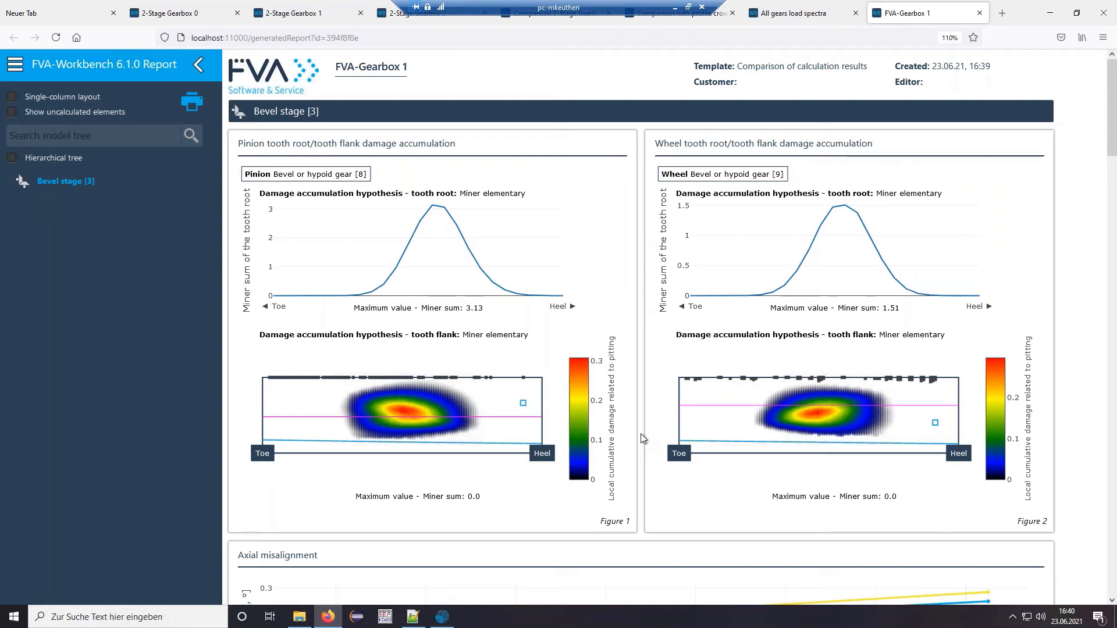
# - Scroll through the bevel stage report down to Messages and back, then minimize Firefox
pyautogui.scroll(-3, 641, 434)
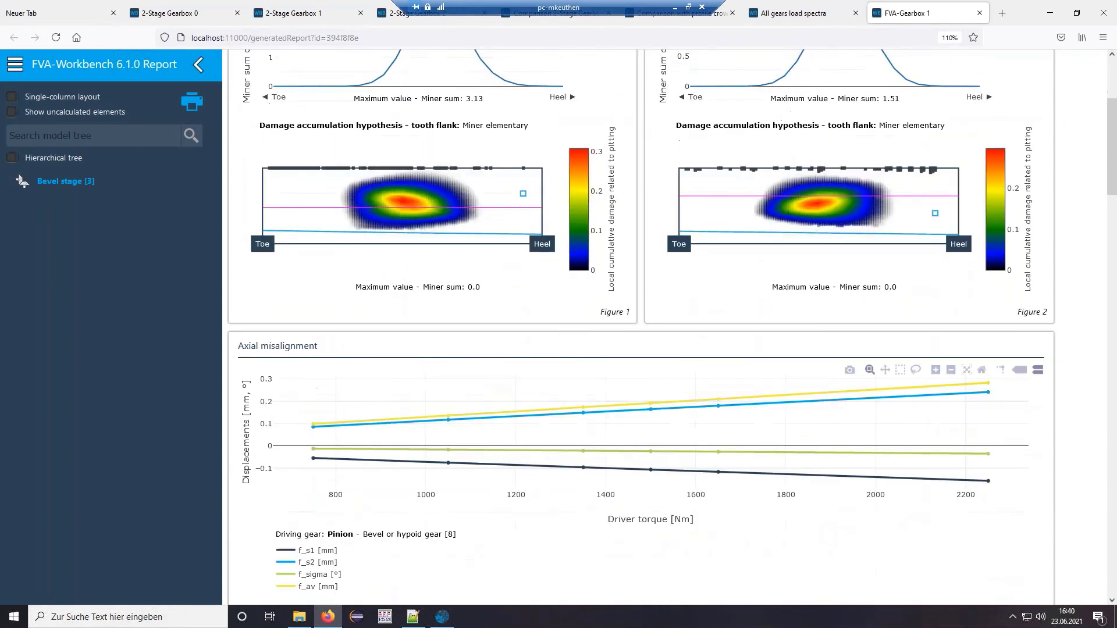
pyautogui.scroll(-2, 640, 434)
pyautogui.scroll(1, 713, 411)
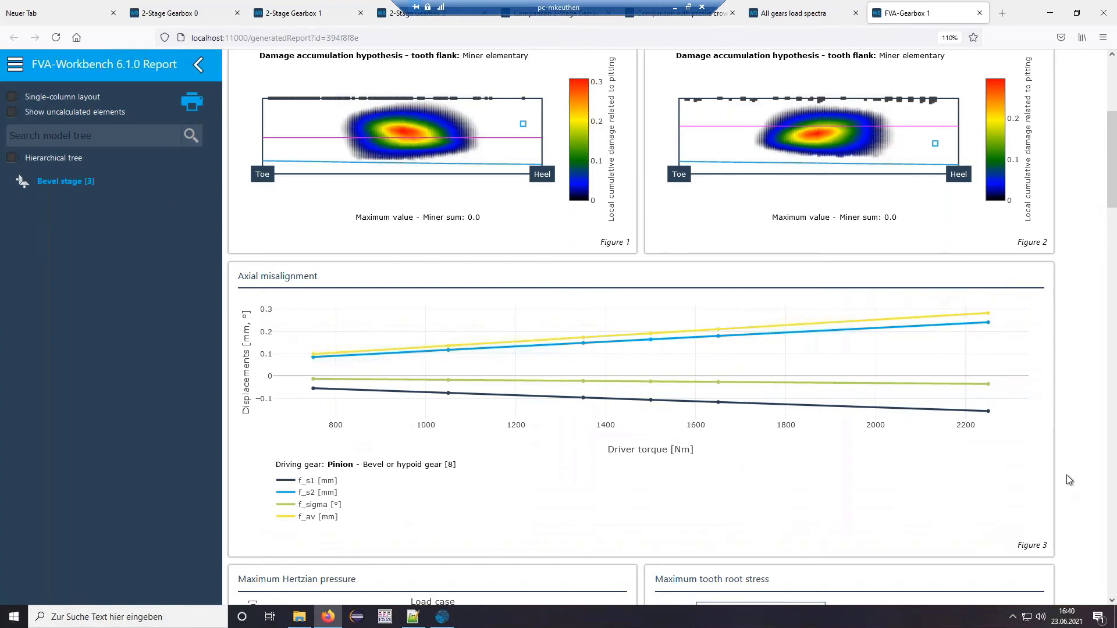
pyautogui.scroll(-6, 1069, 480)
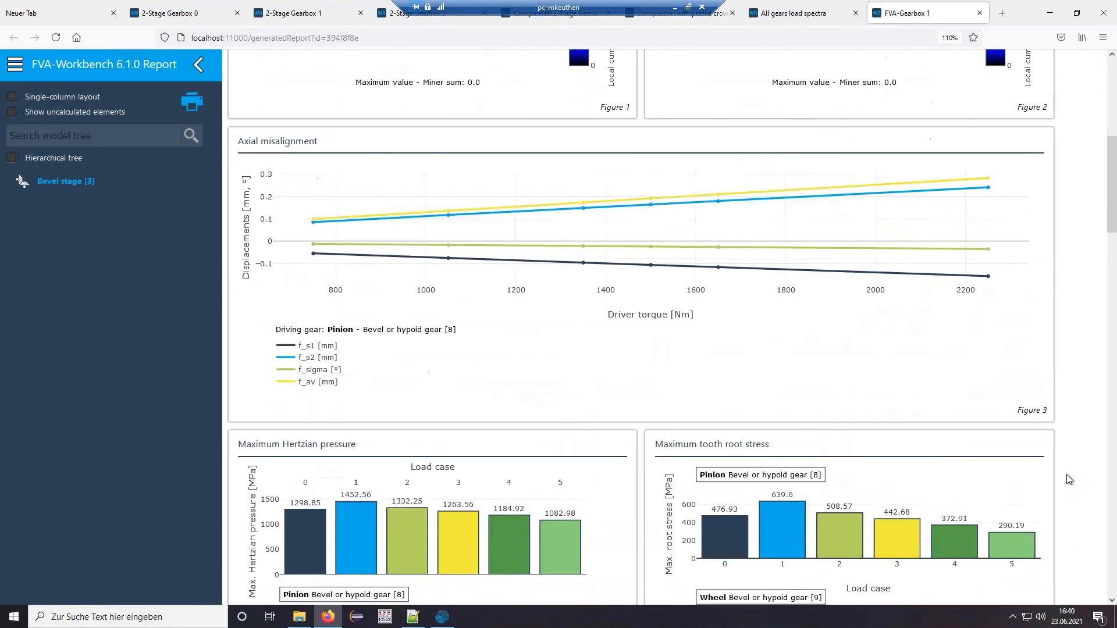
pyautogui.scroll(-1, 1064, 466)
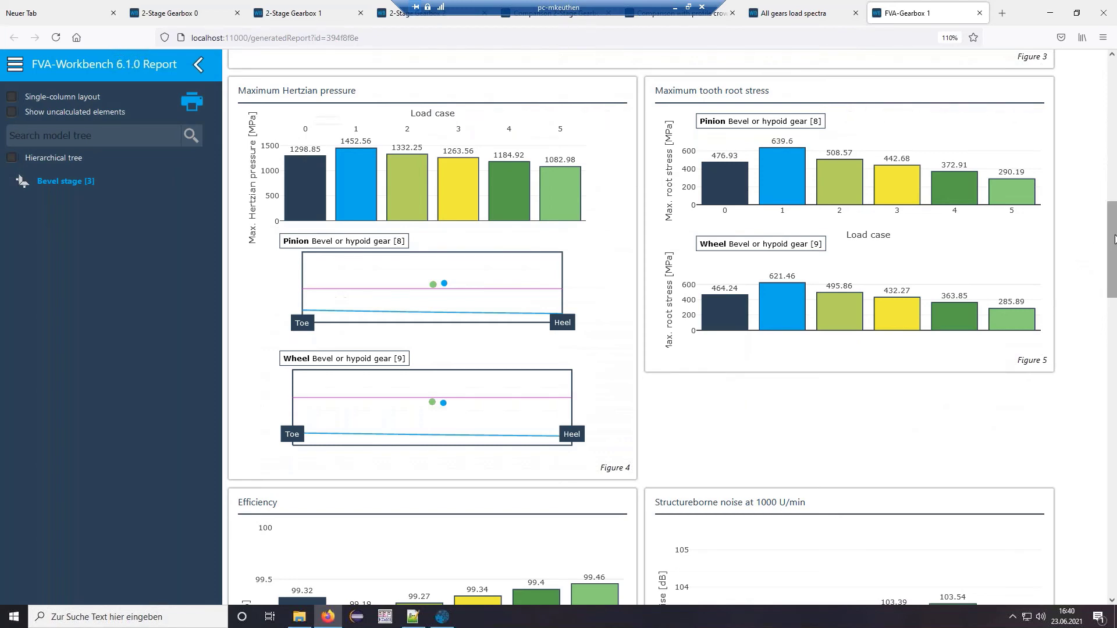
pyautogui.moveTo(1114, 238); pyautogui.dragTo(1114, 500)
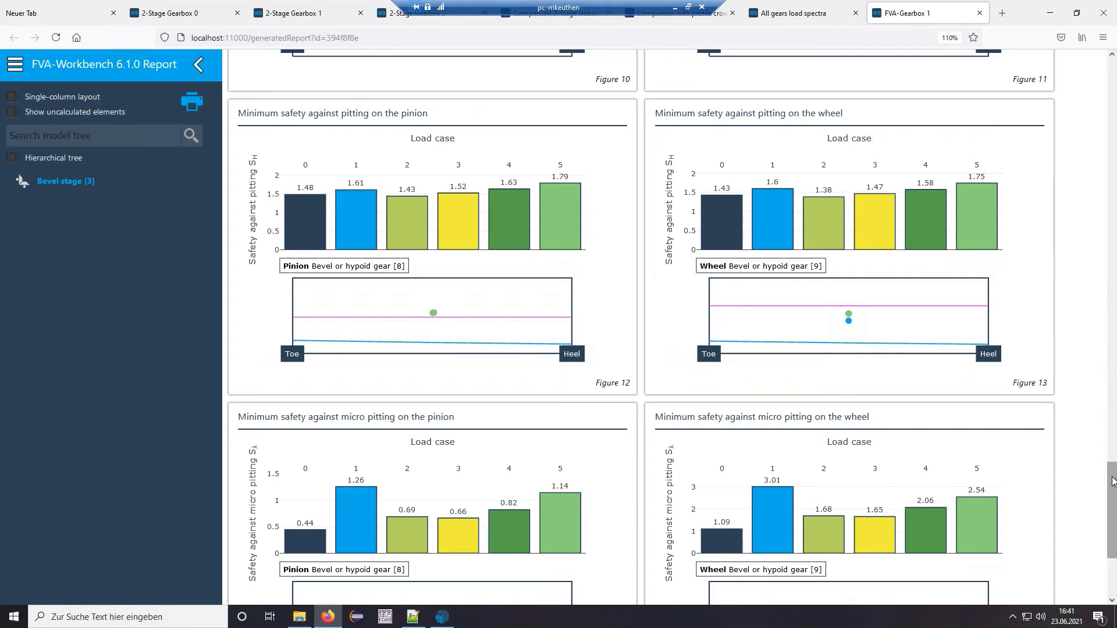
pyautogui.moveTo(1109, 480); pyautogui.dragTo(1112, 518)
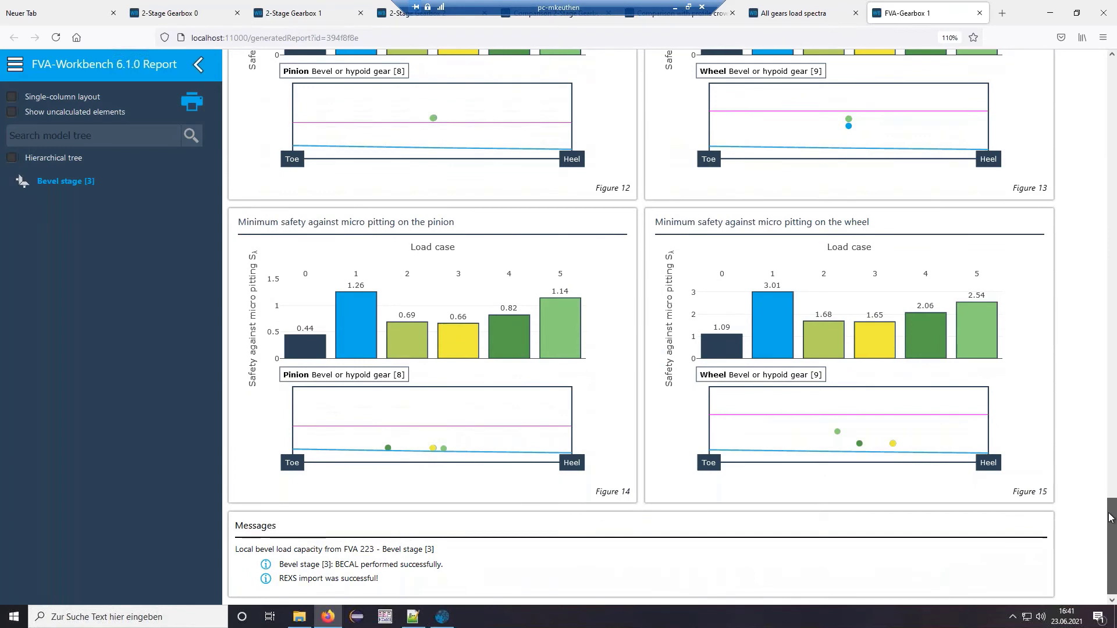
pyautogui.moveTo(1109, 514); pyautogui.dragTo(1108, 496)
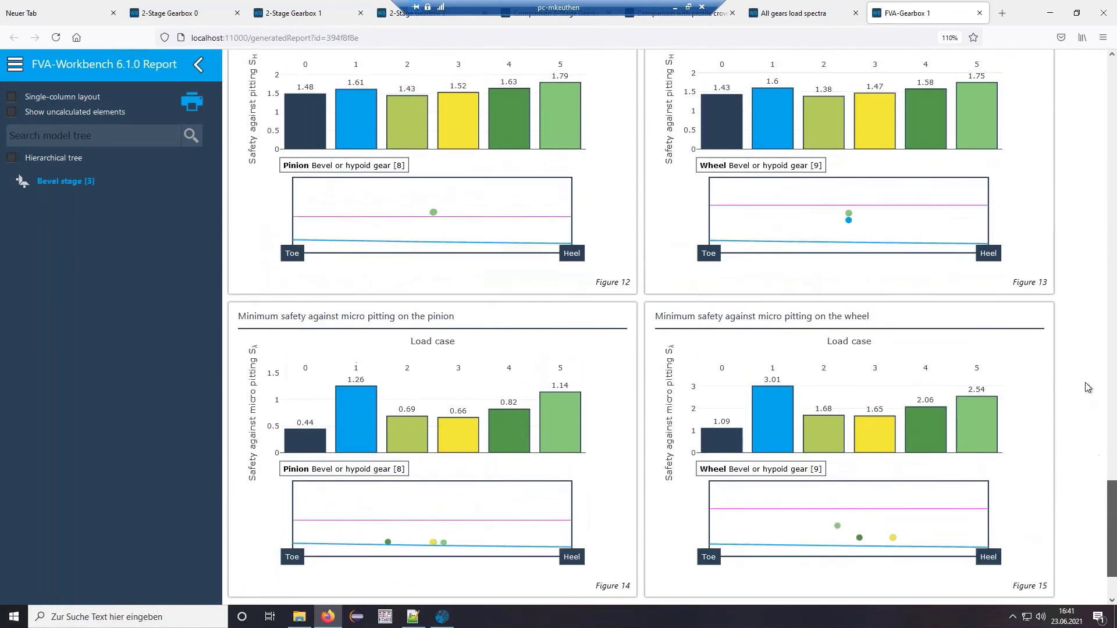
pyautogui.scroll(20, 1086, 387)
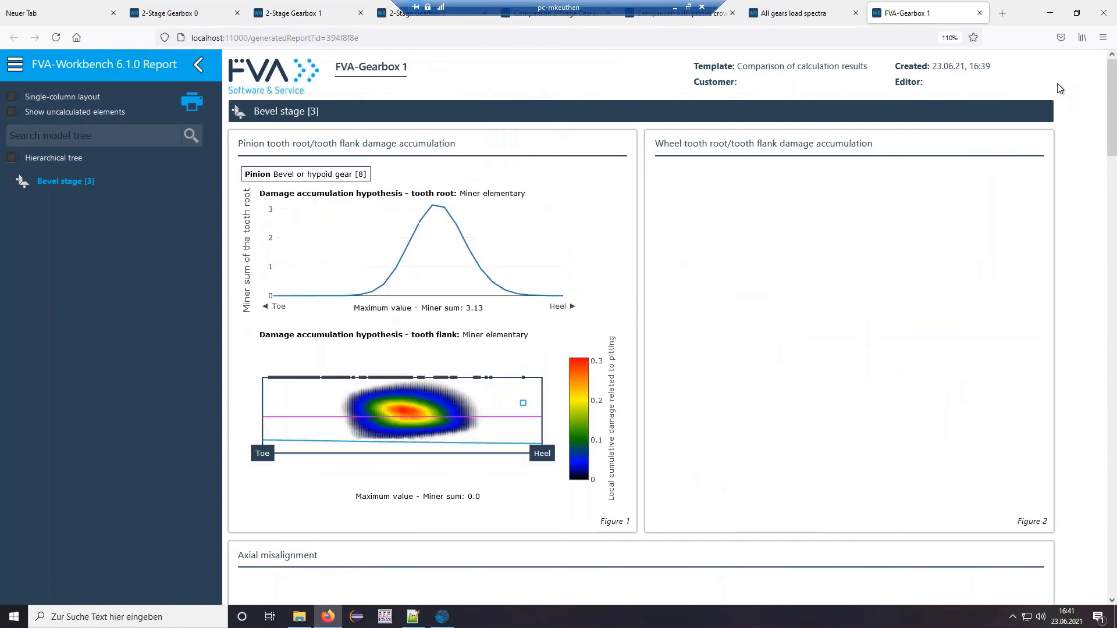
pyautogui.click(1047, 17)
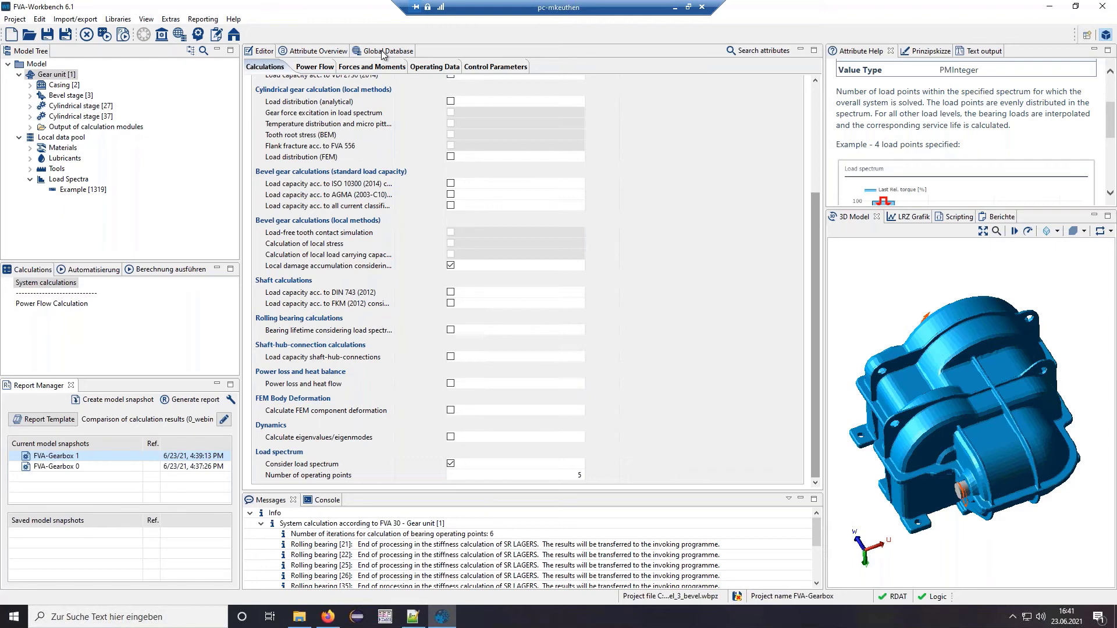
# - View the Example [1319] load spectrum, then the global database's stored load spectra list
pyautogui.click(78, 190)
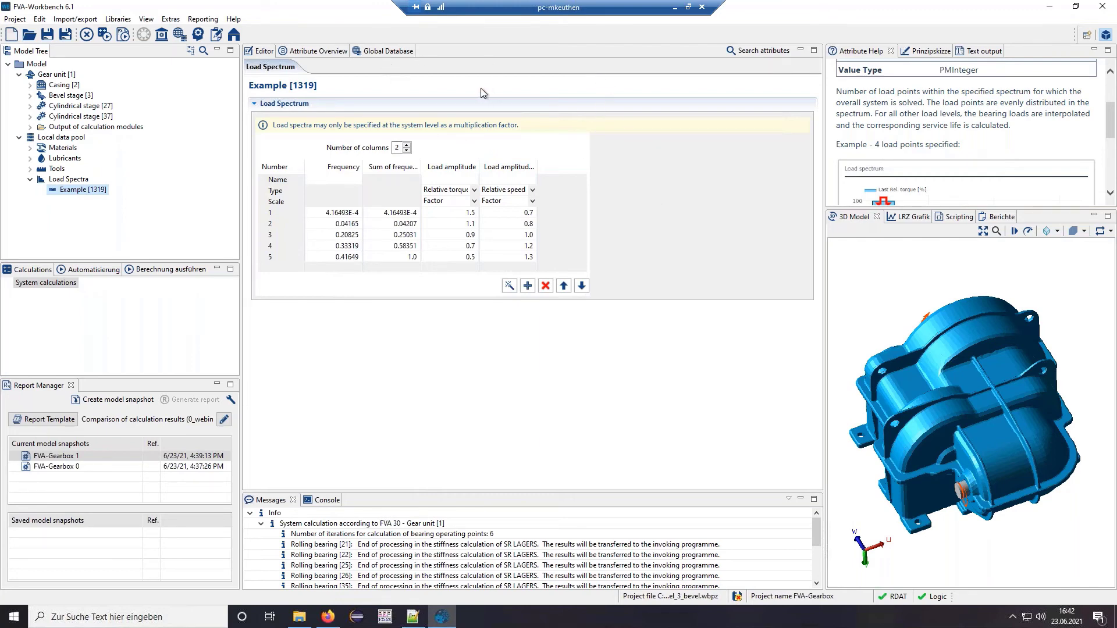
pyautogui.click(388, 52)
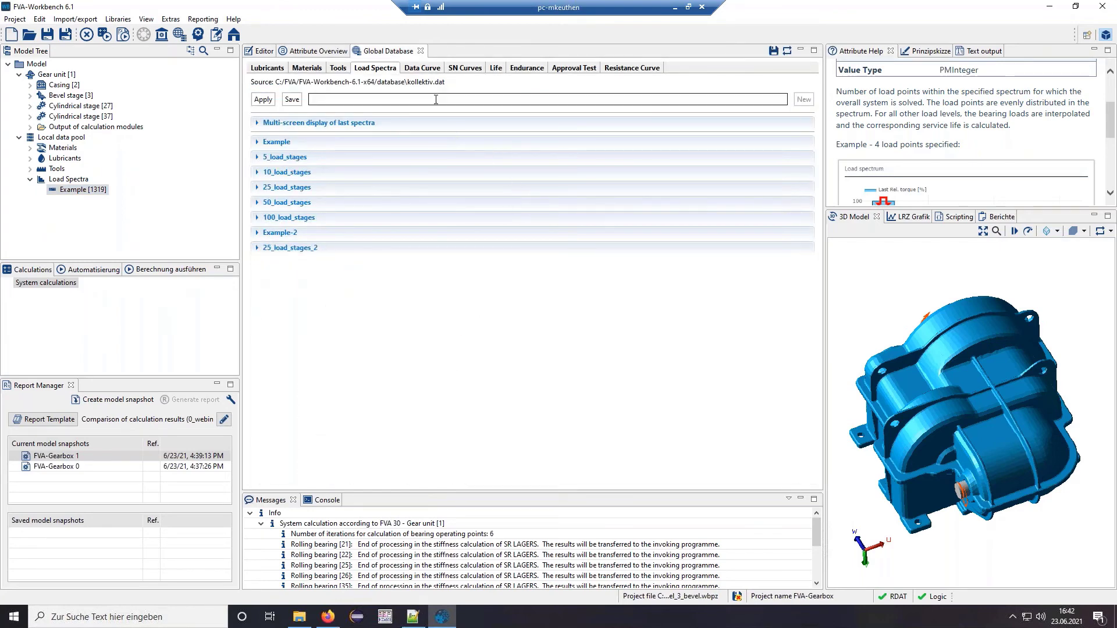
# - Create a new empty load spectrum record named WebinarExample1 in the global database
pyautogui.click(435, 100)
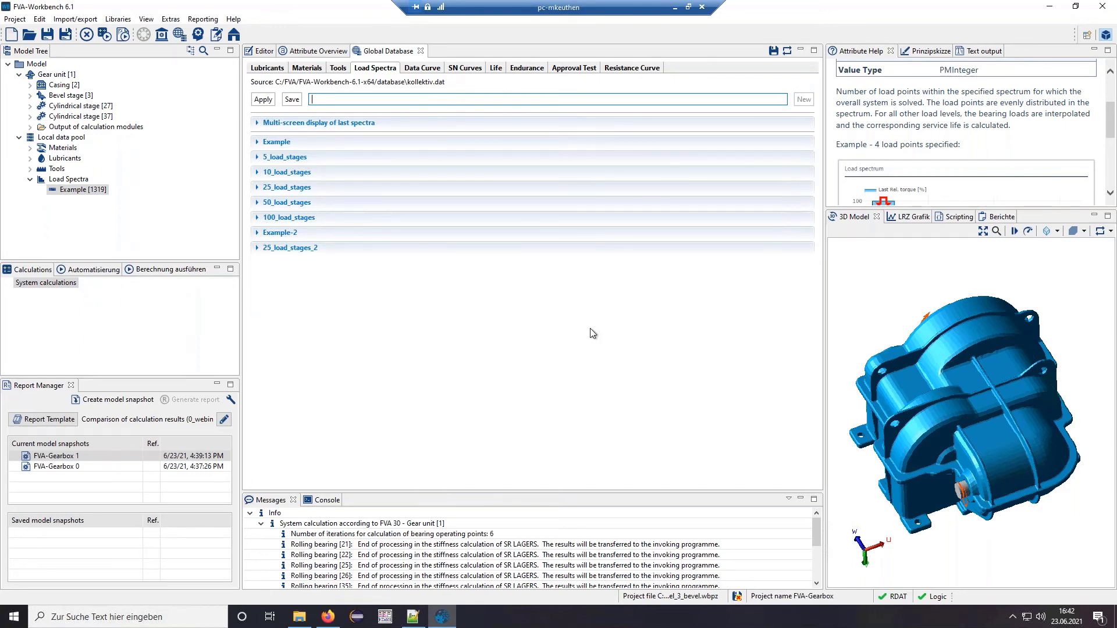
pyautogui.write('m')
pyautogui.press('BackSpace')
pyautogui.write('WebinarExample1')
pyautogui.click(804, 100)
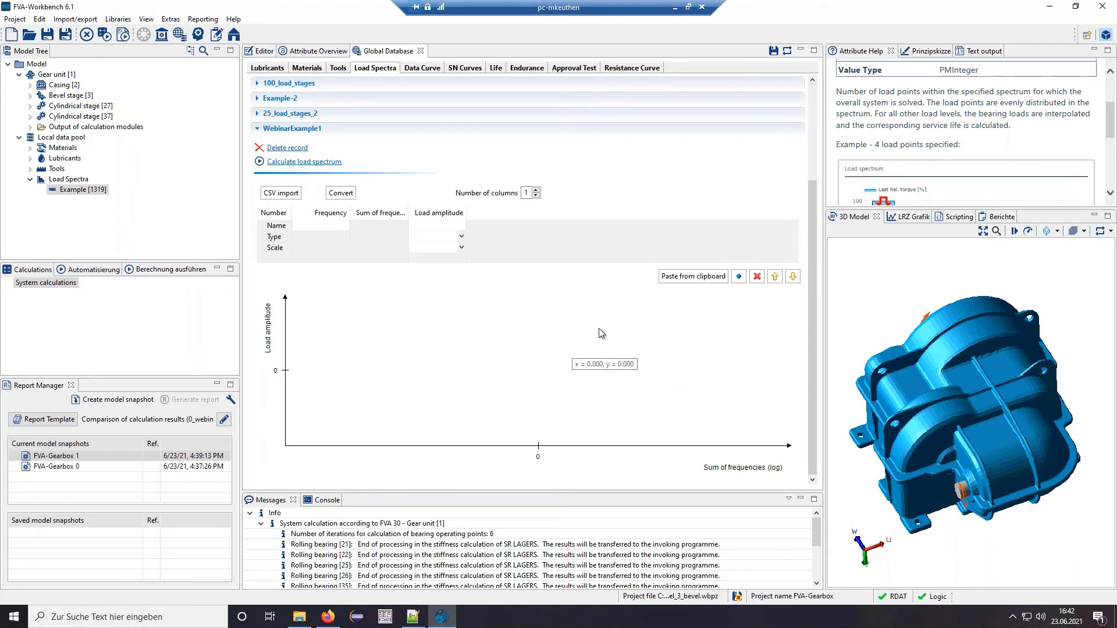
pyautogui.click(292, 195)
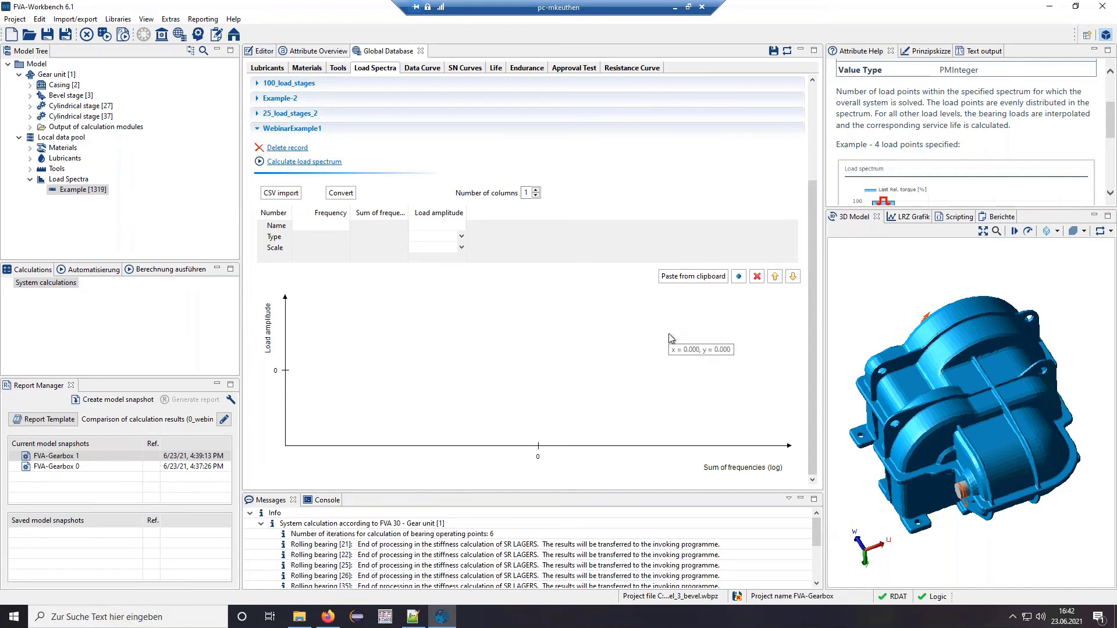
# - Start a load spectrum calculation using multiple parameter time-at-level counting
pyautogui.click(303, 164)
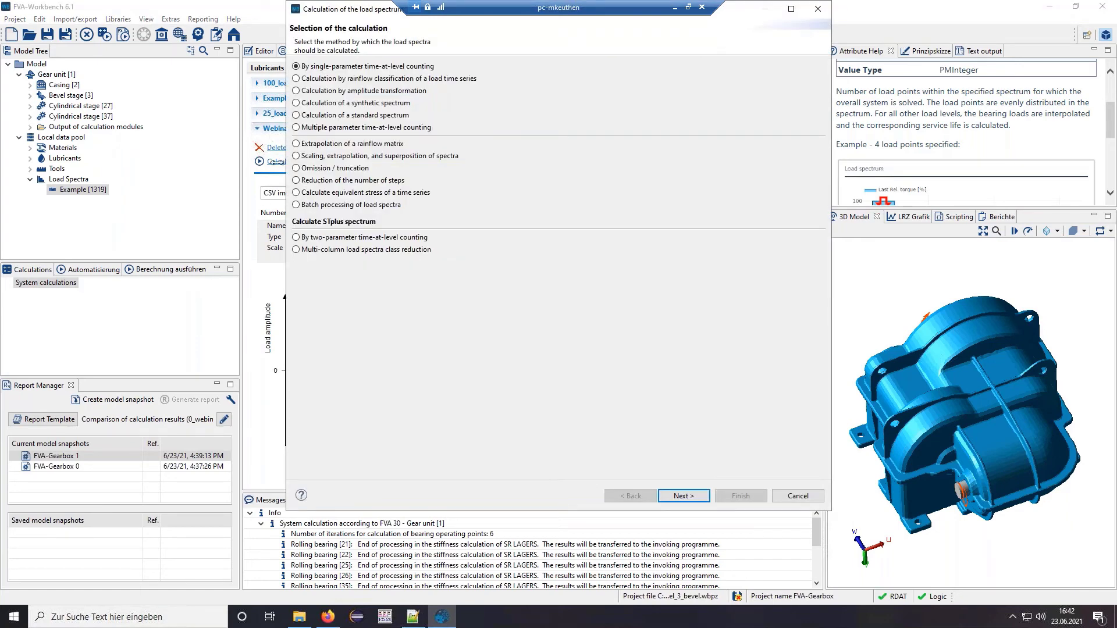
pyautogui.moveTo(346, 13); pyautogui.dragTo(366, 75)
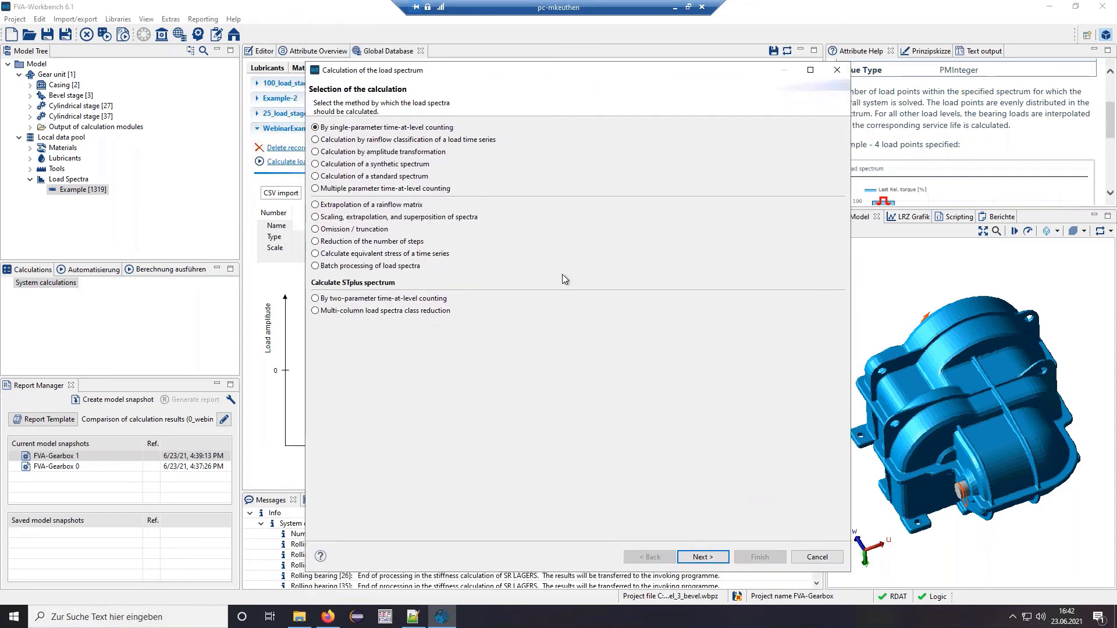
pyautogui.click(405, 190)
pyautogui.click(702, 557)
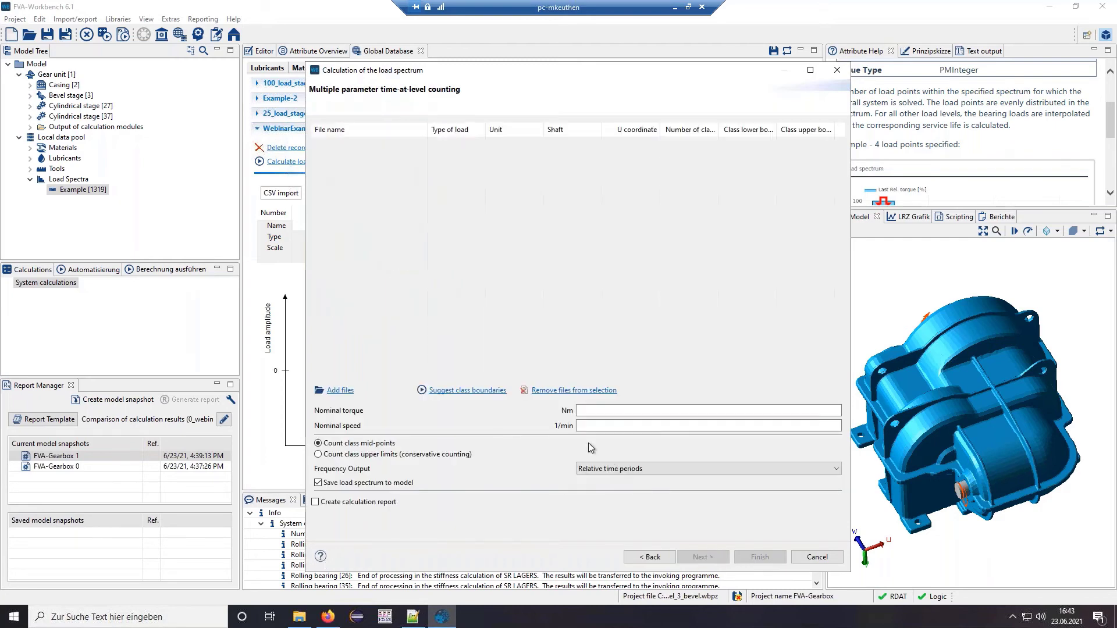
# - Add the speed and drehmomentenmessschrieb torque time-series files from mehrpara_lange_zeitreihen
pyautogui.click(330, 391)
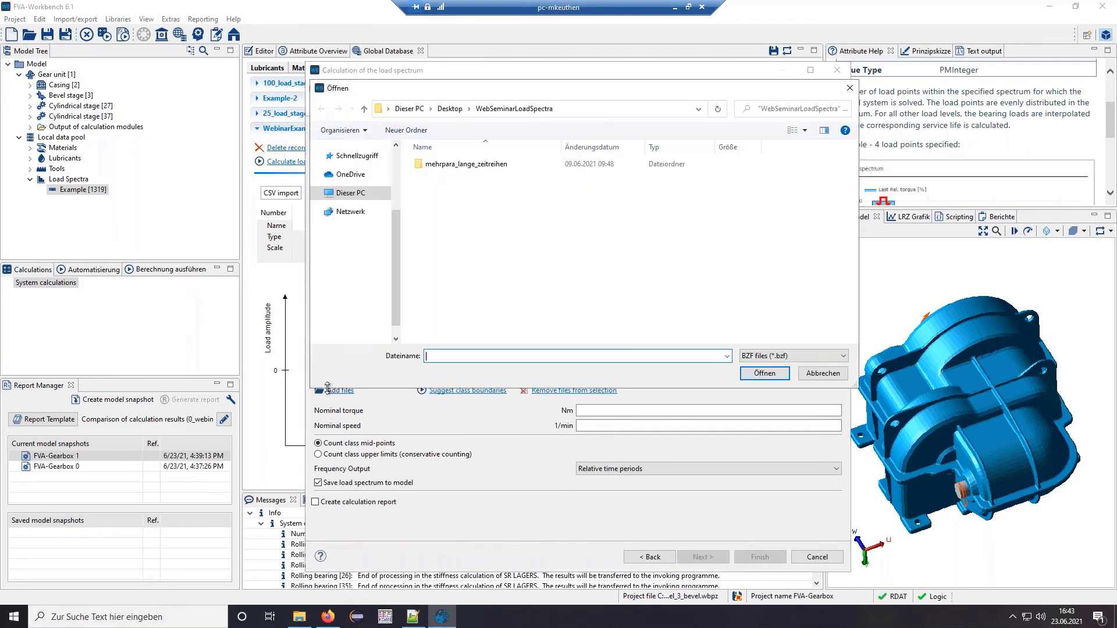
pyautogui.doubleClick(465, 164)
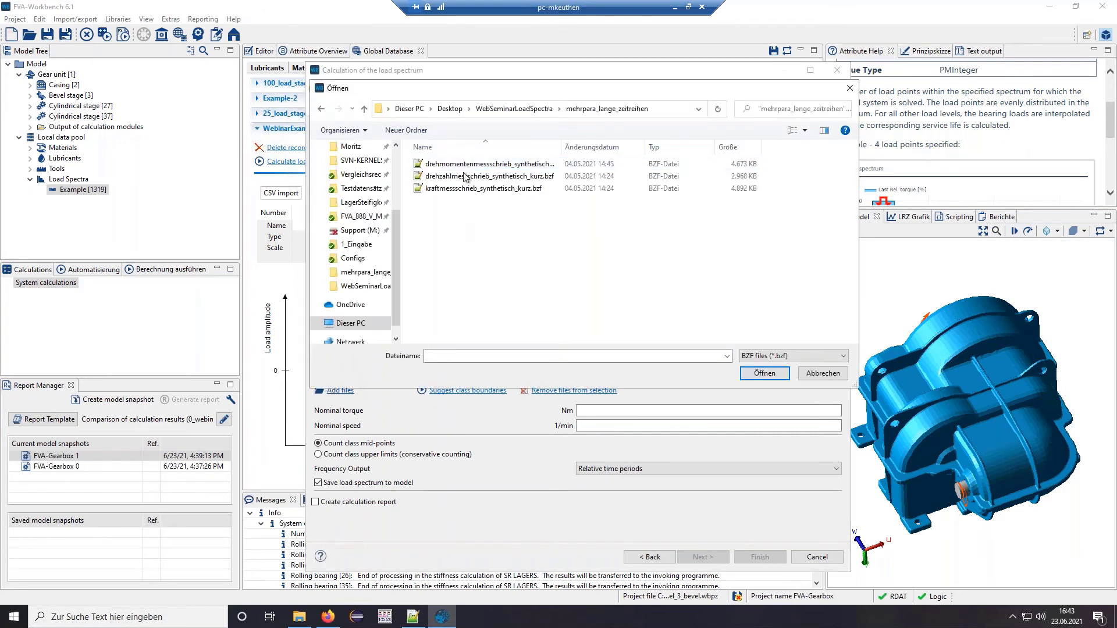
pyautogui.doubleClick(457, 176)
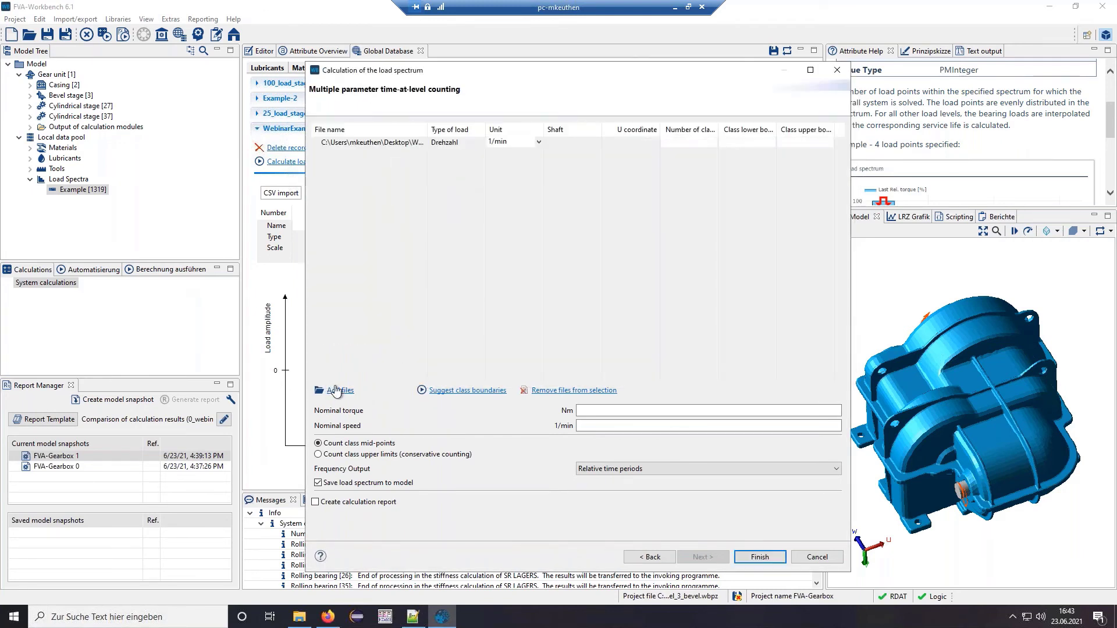
pyautogui.click(330, 391)
pyautogui.doubleClick(489, 164)
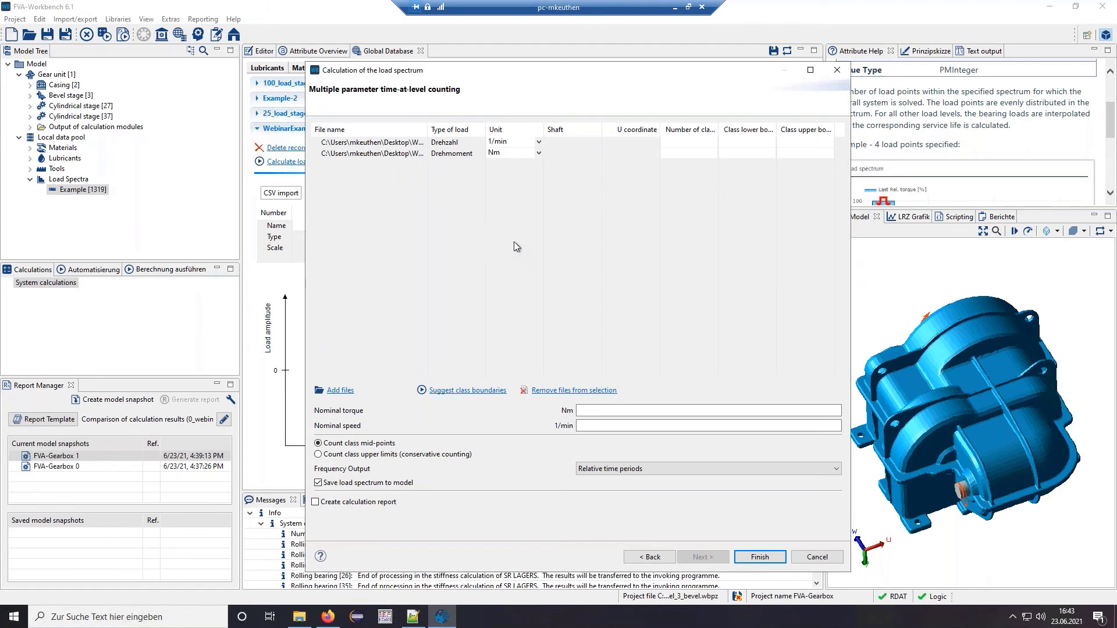
pyautogui.click(413, 617)
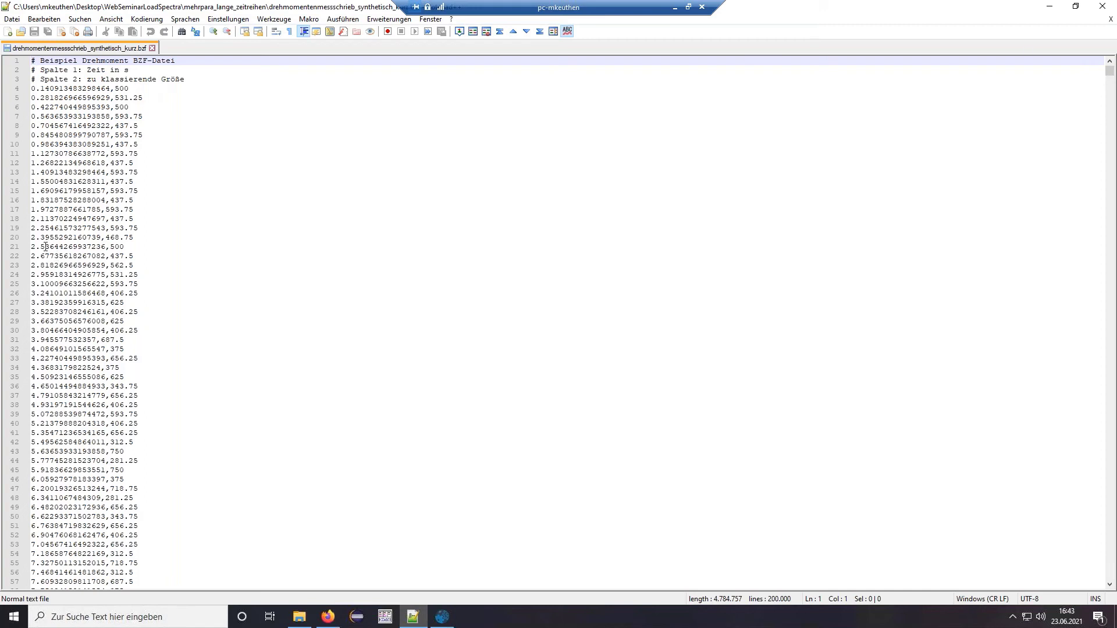
pyautogui.doubleClick(119, 107)
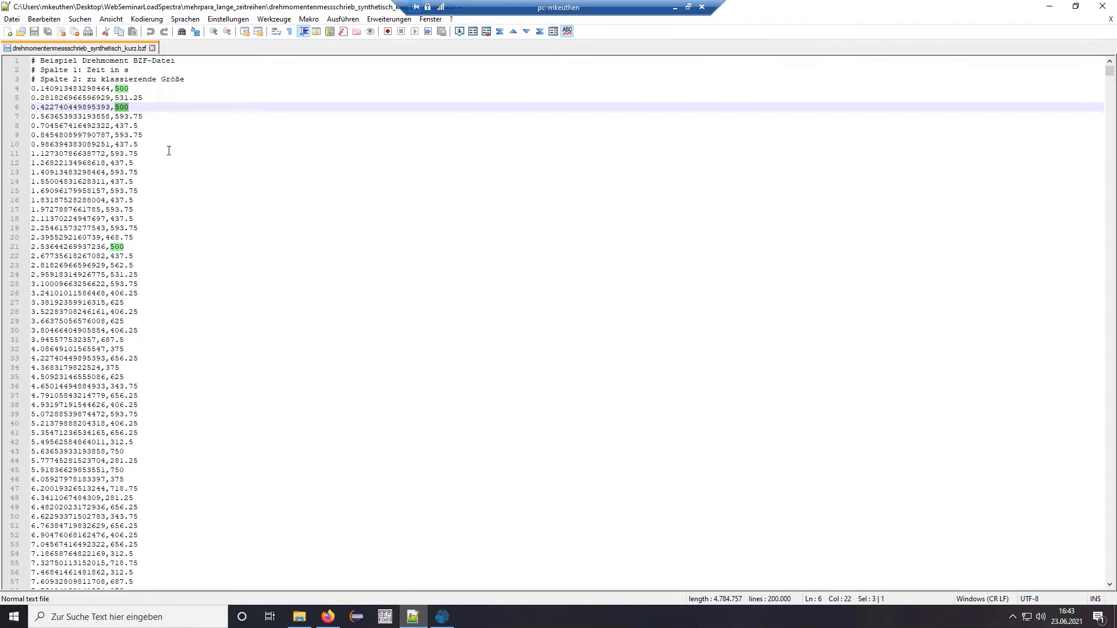
pyautogui.click(139, 201)
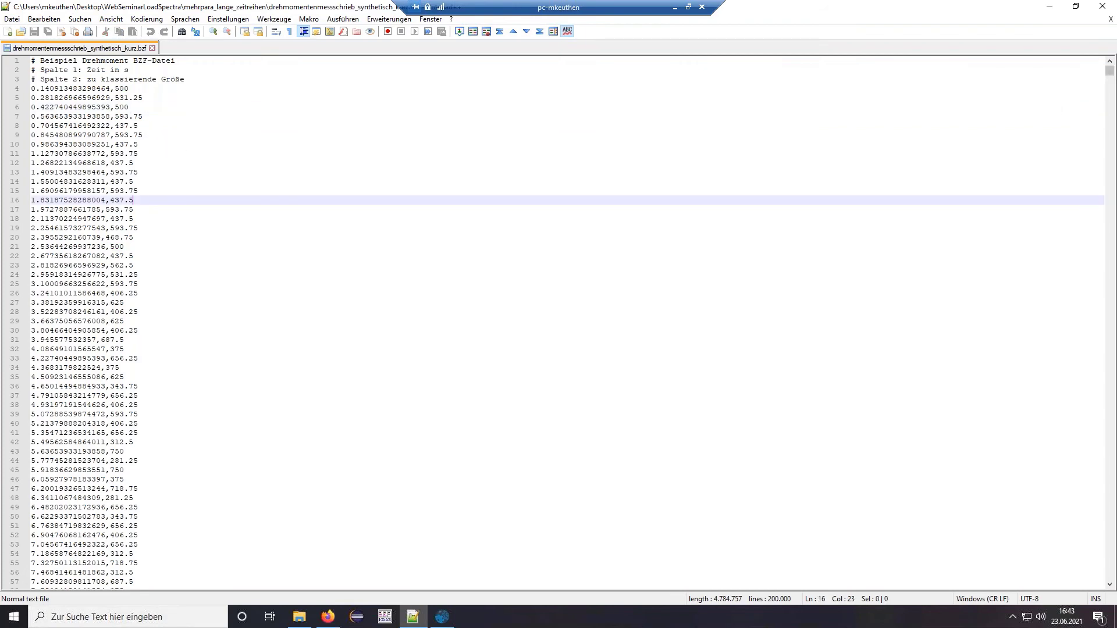
pyautogui.moveTo(1111, 73); pyautogui.dragTo(1110, 589)
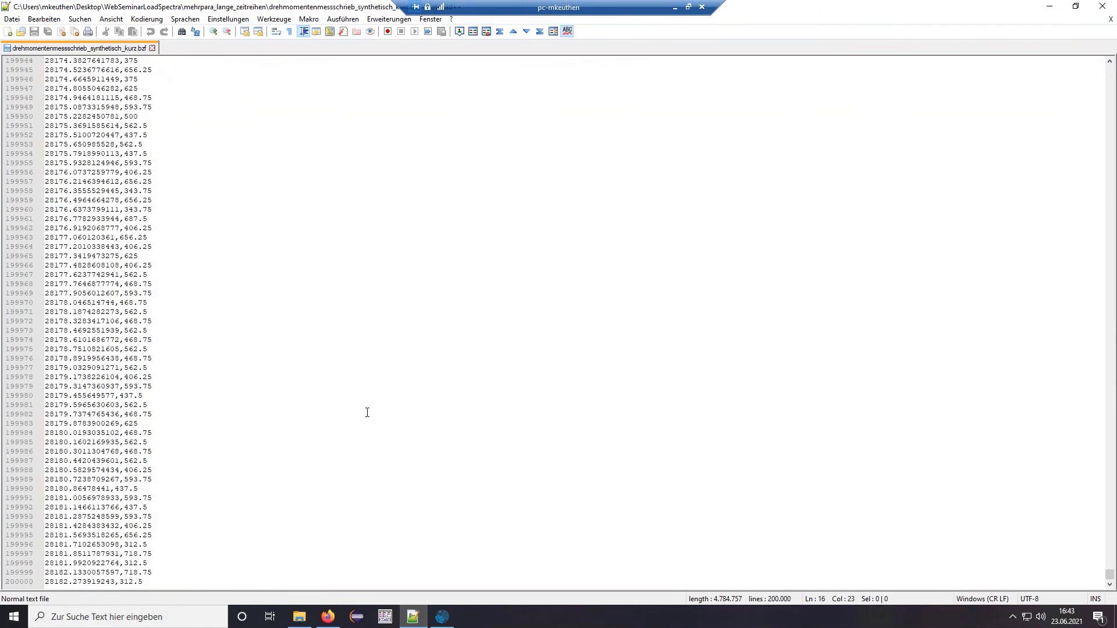
pyautogui.click(1051, 8)
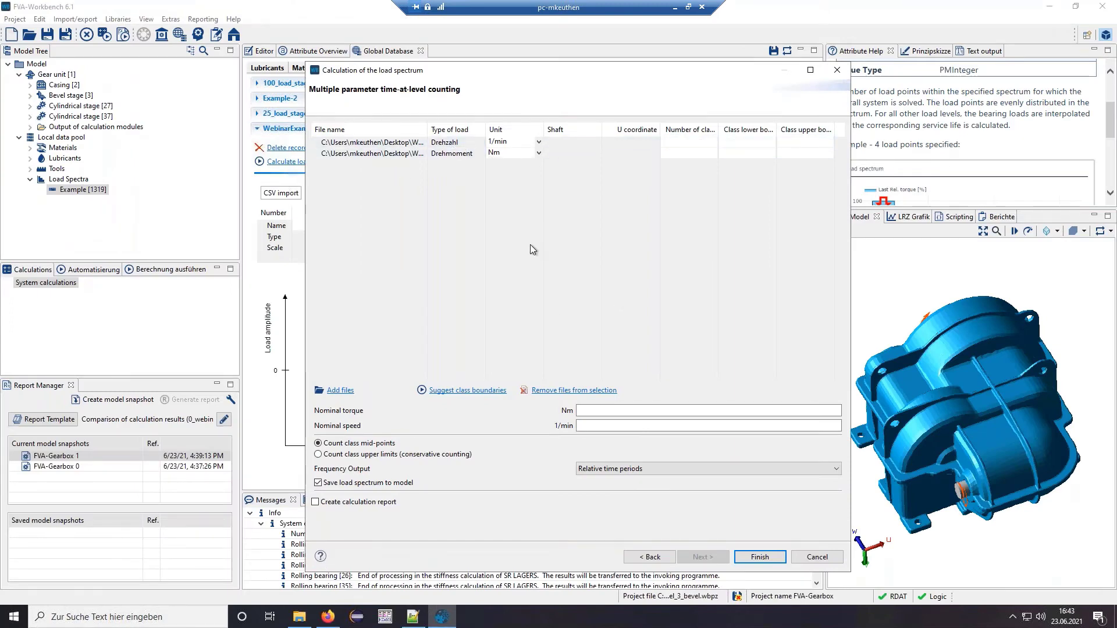
# - Give both time series 10 classes and fill in suggested class boundaries
pyautogui.click(473, 391)
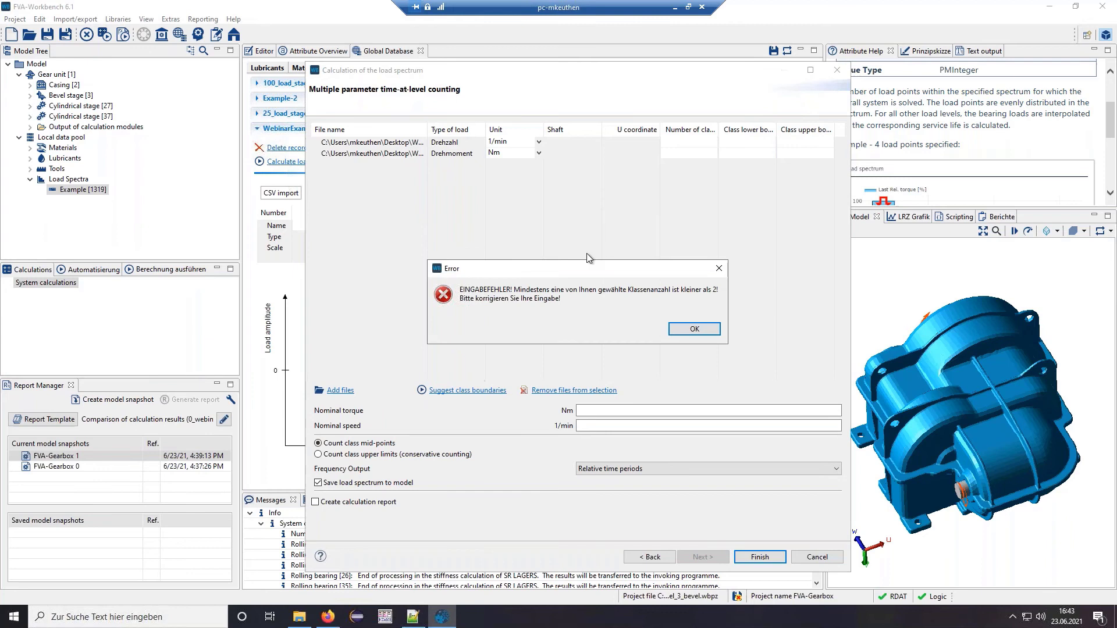
pyautogui.click(693, 329)
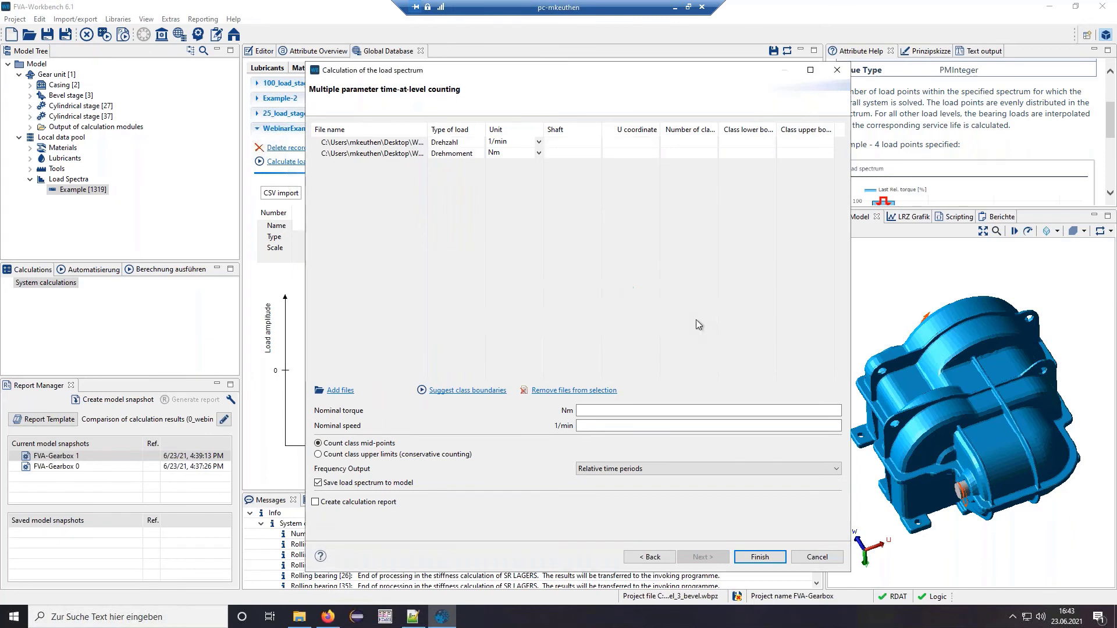
pyautogui.click(685, 142)
pyautogui.press('Return')
pyautogui.write('10')
pyautogui.click(466, 391)
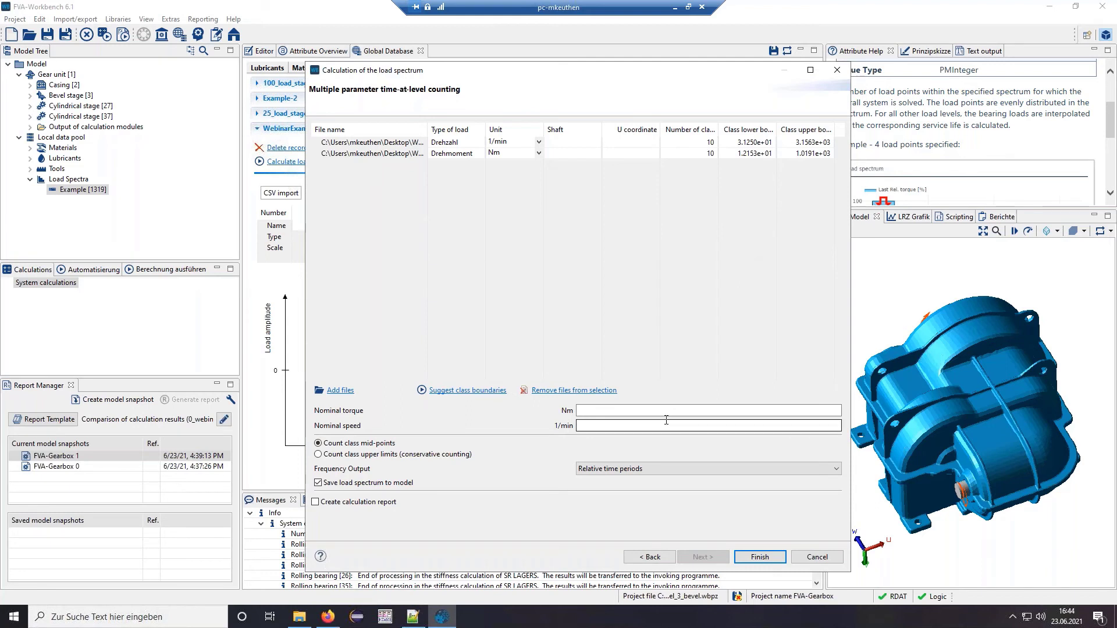
# - Set nominal torque 500 Nm and nominal speed 1000 1/min, then run the counting
pyautogui.click(615, 410)
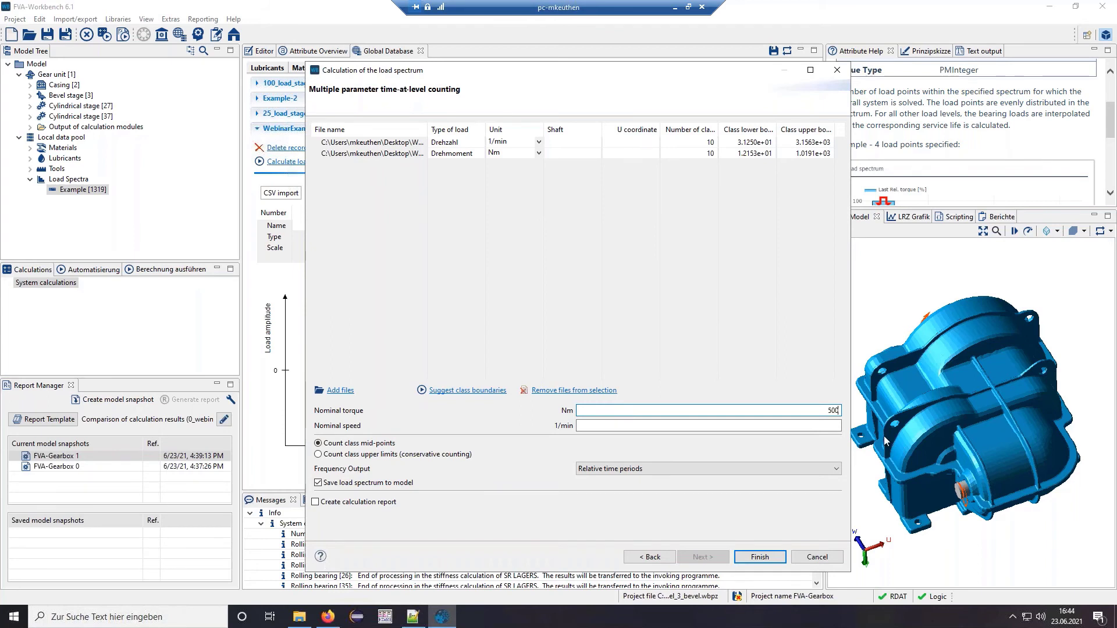
pyautogui.click(822, 426)
pyautogui.write('1000')
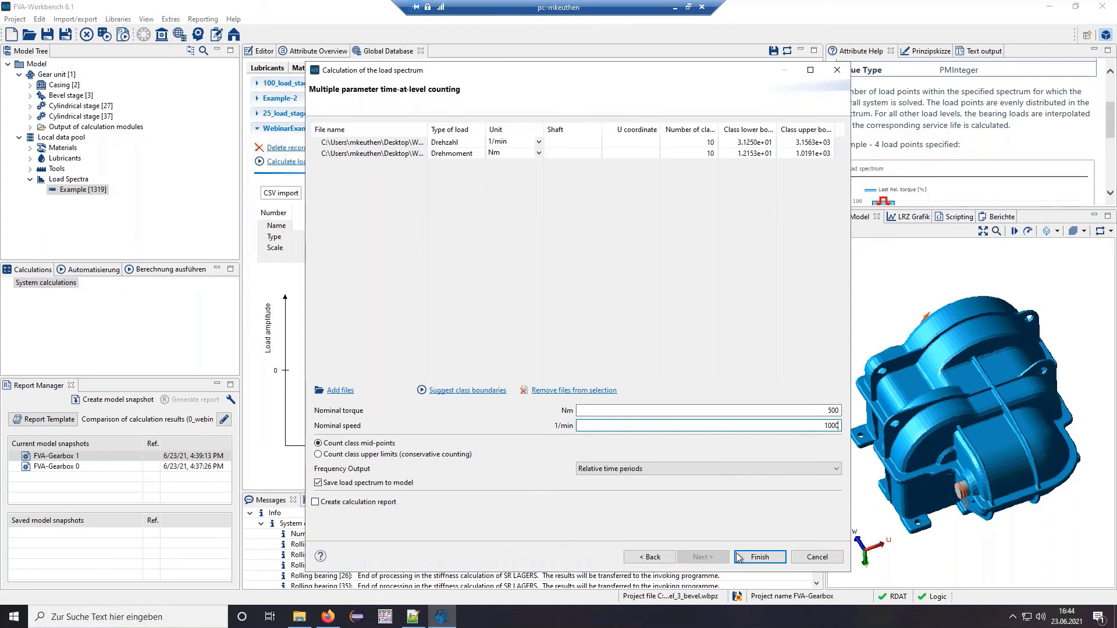
pyautogui.click(767, 559)
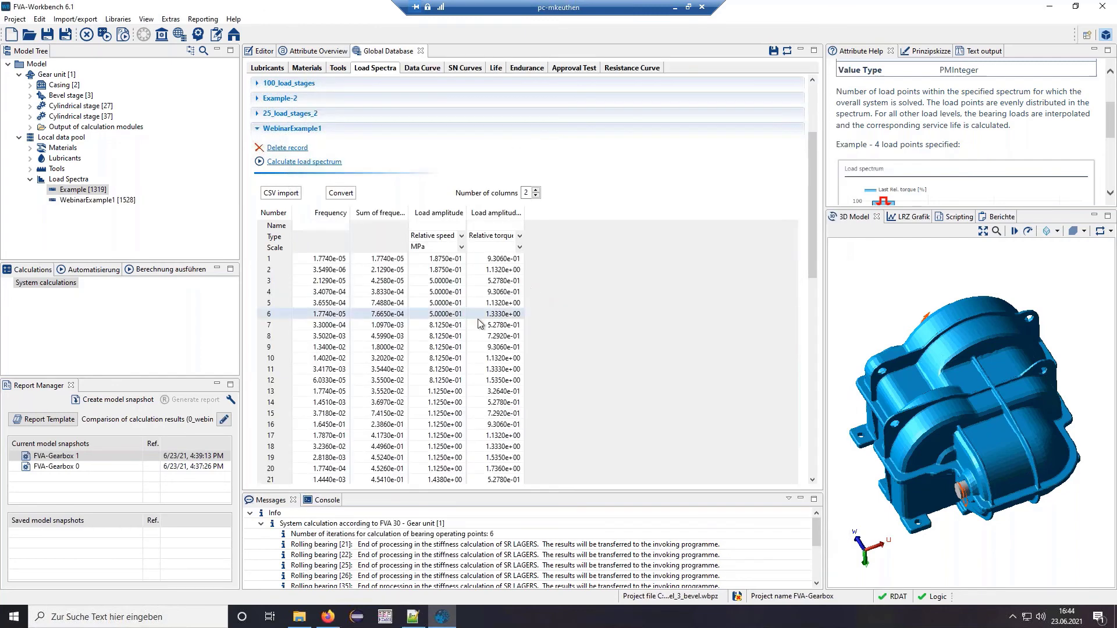
# - Change the relative speed column's scale from MPa to -- in WebinarExample1
pyautogui.moveTo(814, 167); pyautogui.dragTo(824, 283)
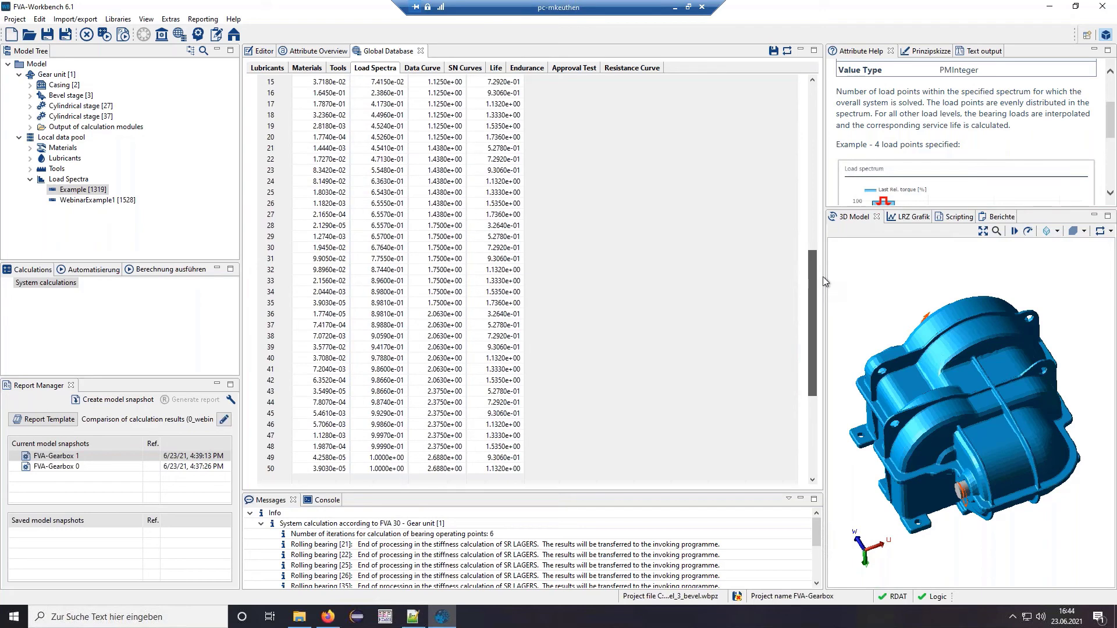
pyautogui.moveTo(822, 277); pyautogui.dragTo(788, 167)
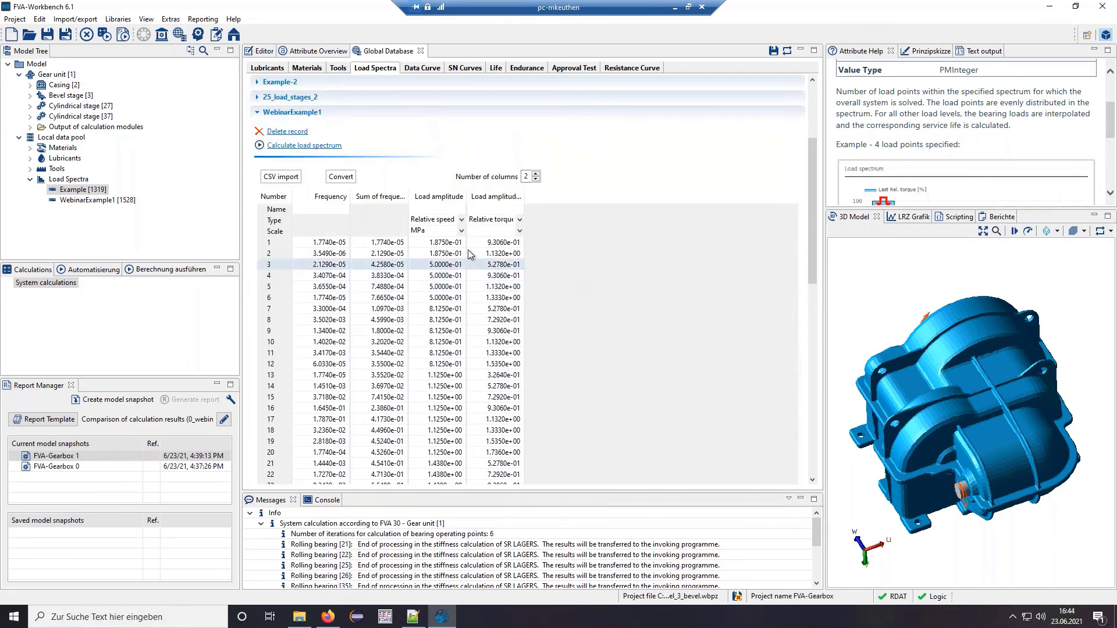
pyautogui.click(461, 231)
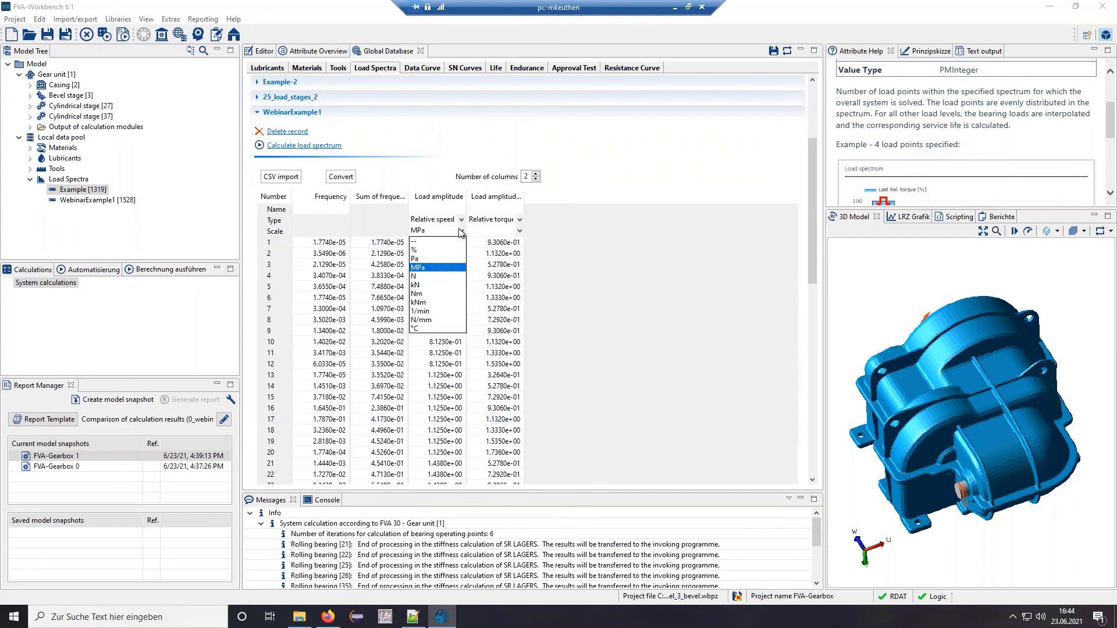
pyautogui.click(416, 241)
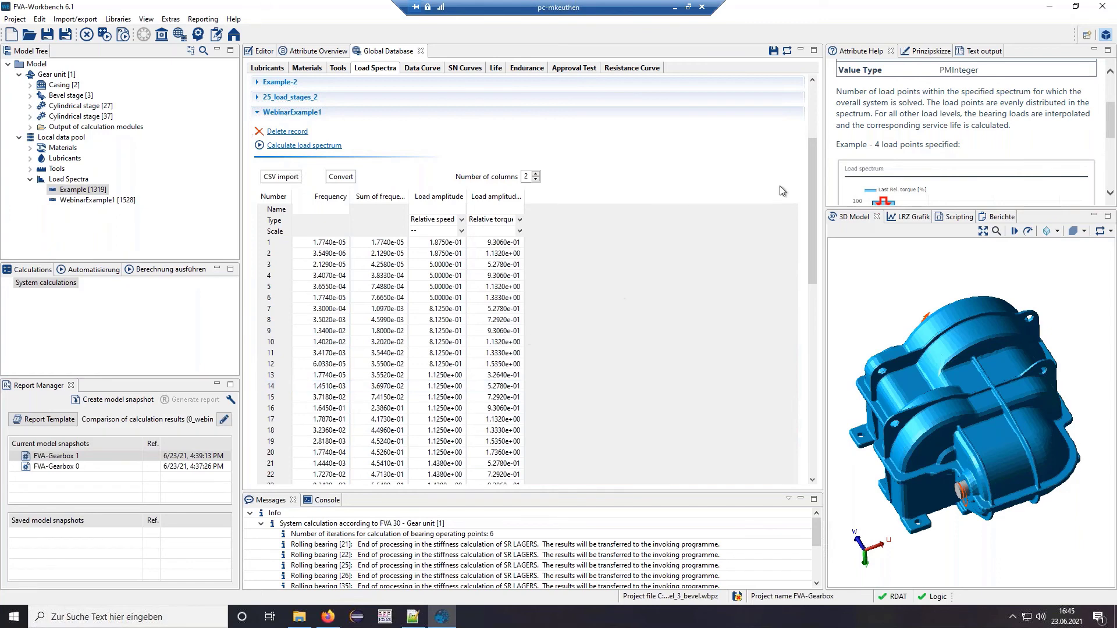
# - Inspect relative torque values and scroll through the calculated WebinarExample1 spectrum table
pyautogui.moveTo(811, 193); pyautogui.dragTo(822, 226)
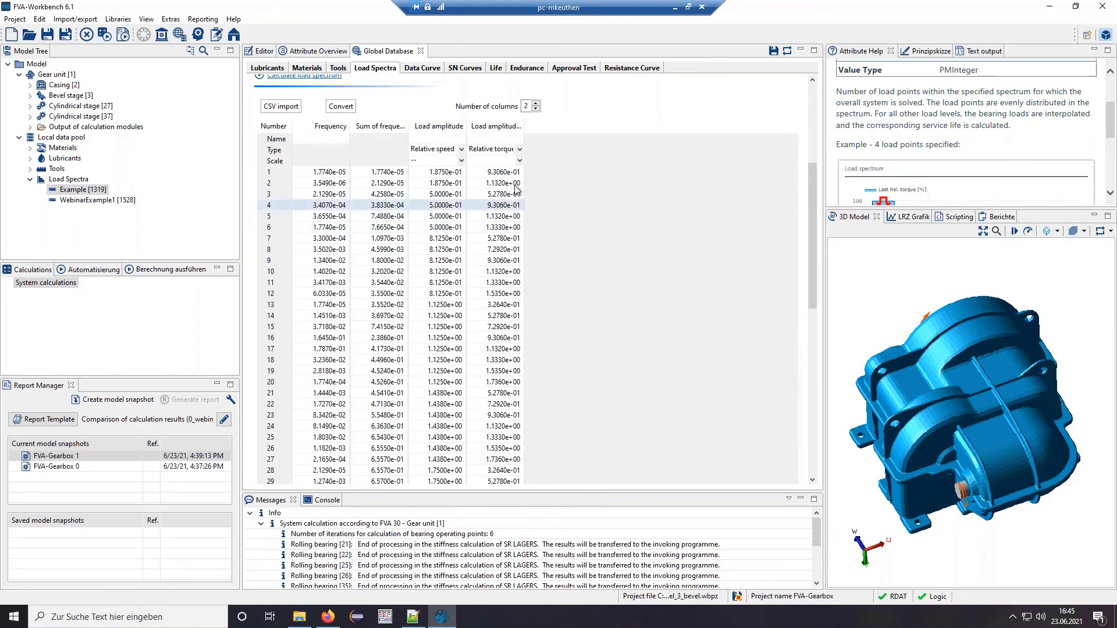
pyautogui.click(498, 173)
pyautogui.click(503, 205)
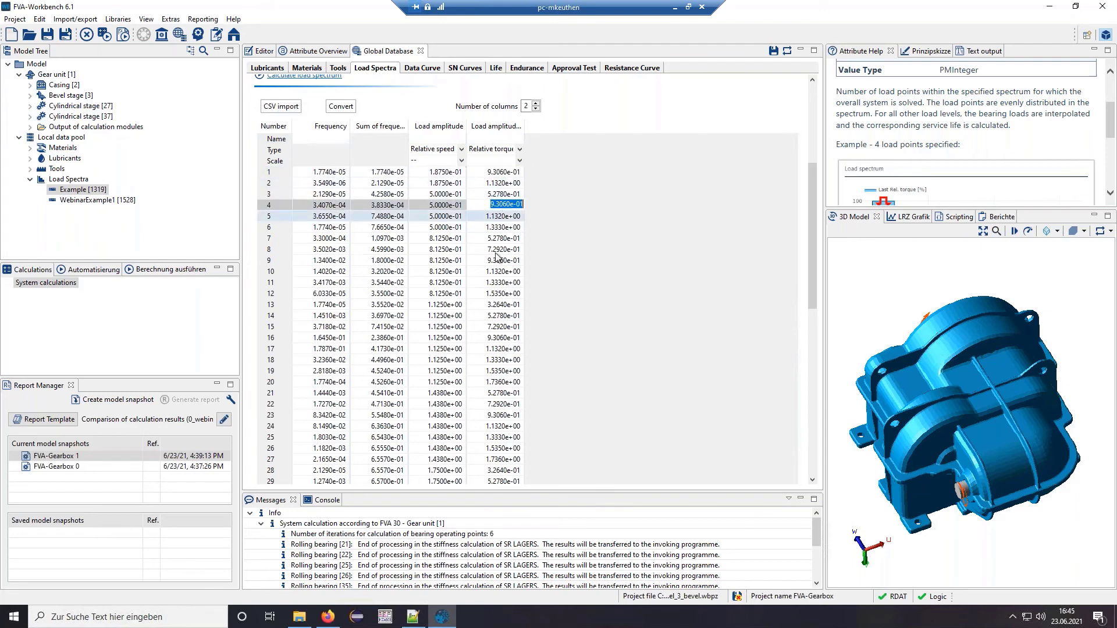
pyautogui.click(616, 287)
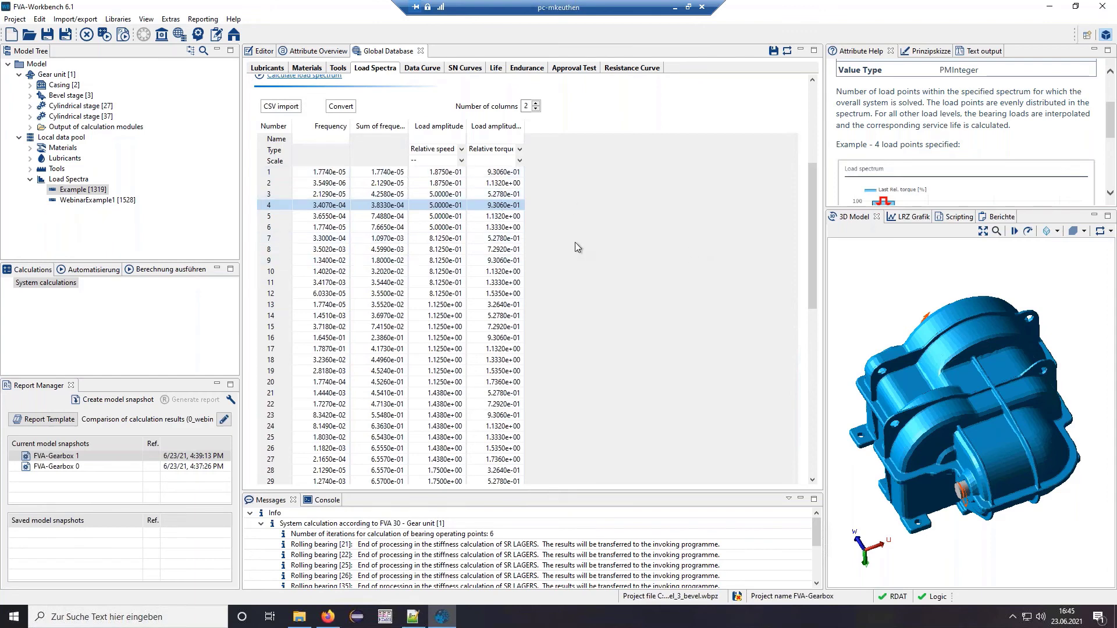
pyautogui.moveTo(814, 194); pyautogui.dragTo(800, 125)
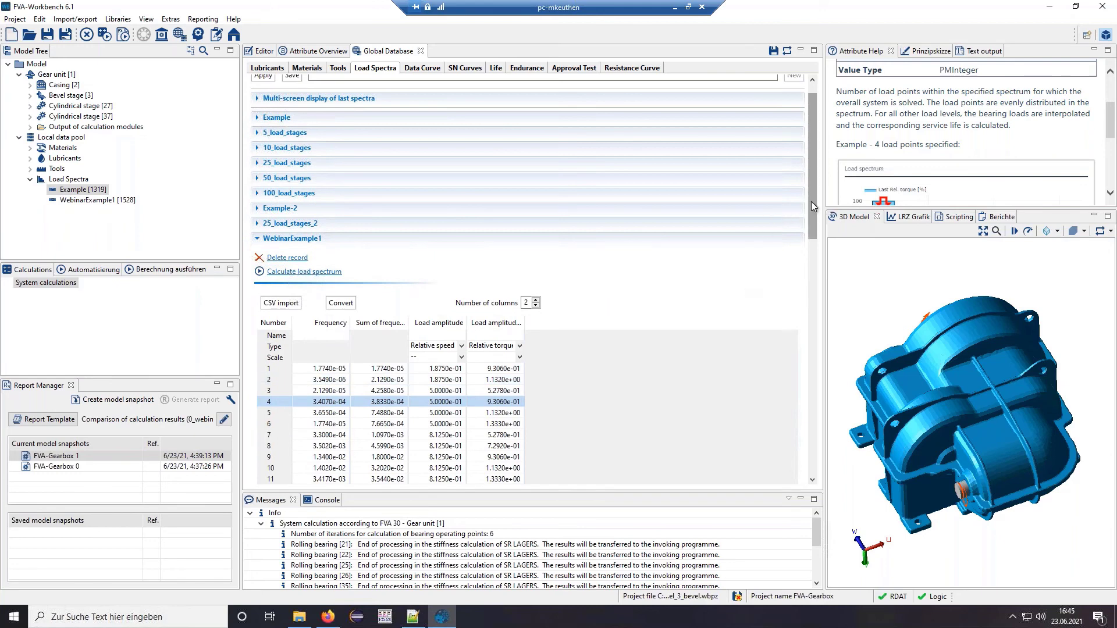
pyautogui.moveTo(811, 201); pyautogui.dragTo(815, 250)
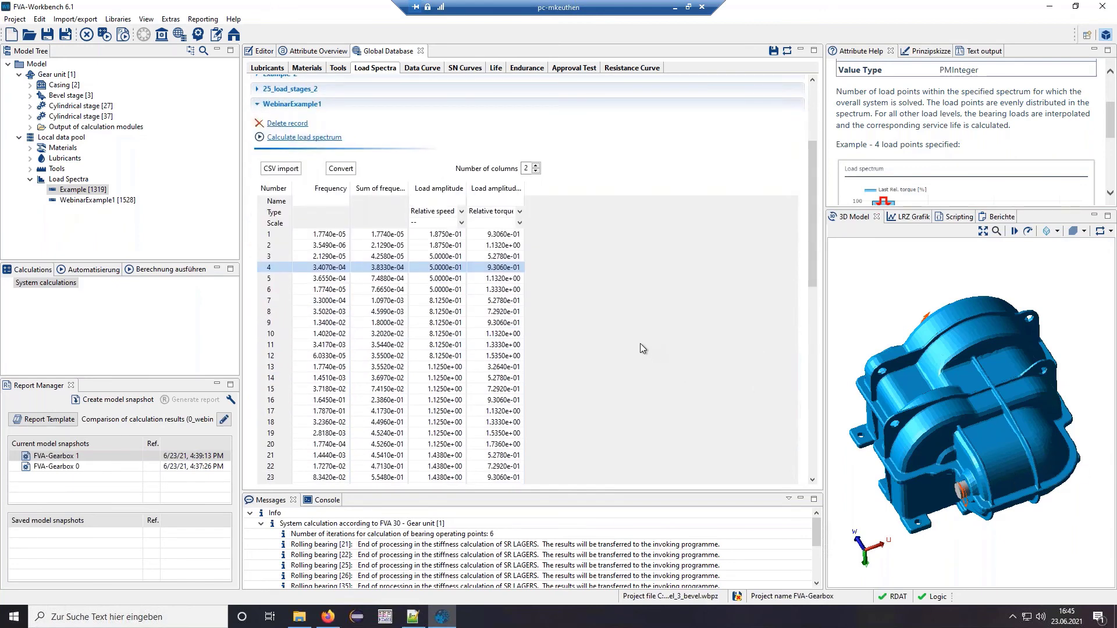
pyautogui.scroll(3, 813, 153)
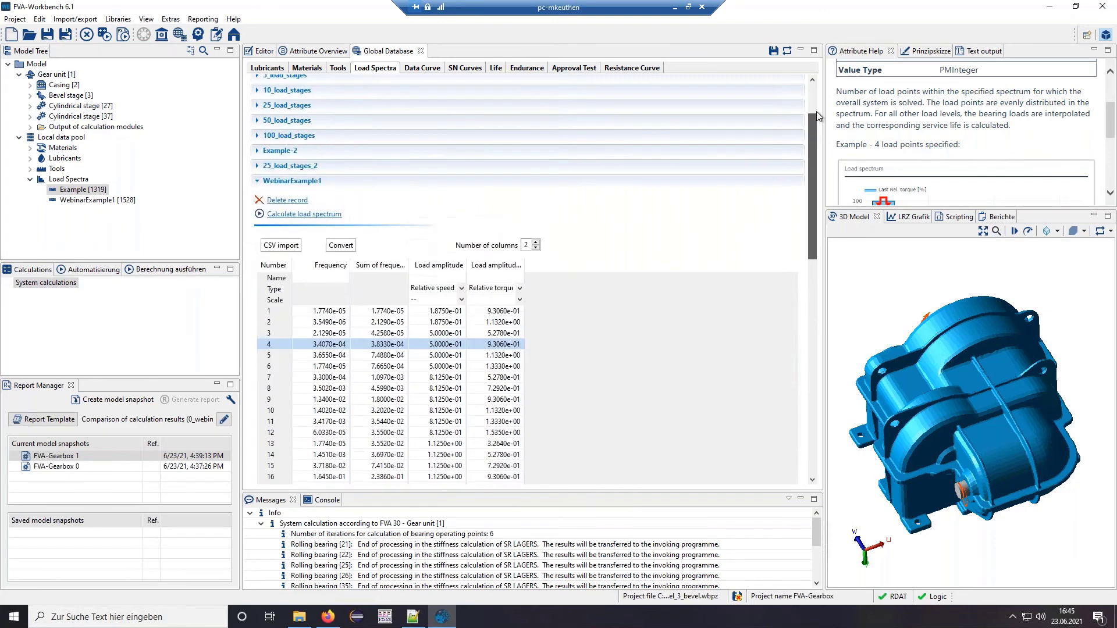
pyautogui.moveTo(816, 149); pyautogui.dragTo(814, 263)
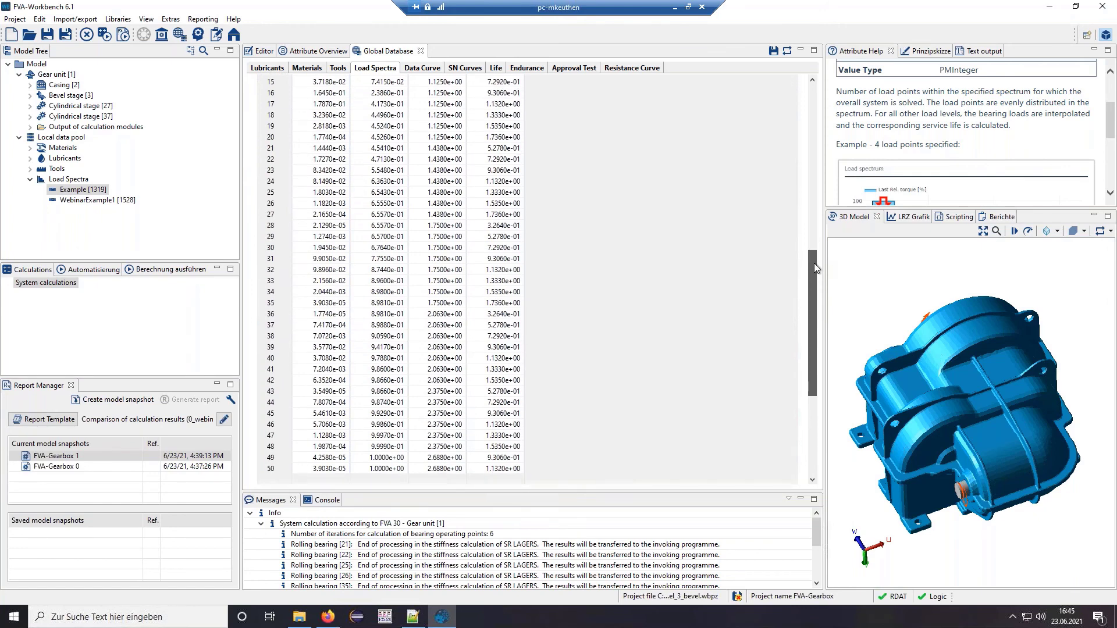
pyautogui.moveTo(814, 267); pyautogui.dragTo(815, 268)
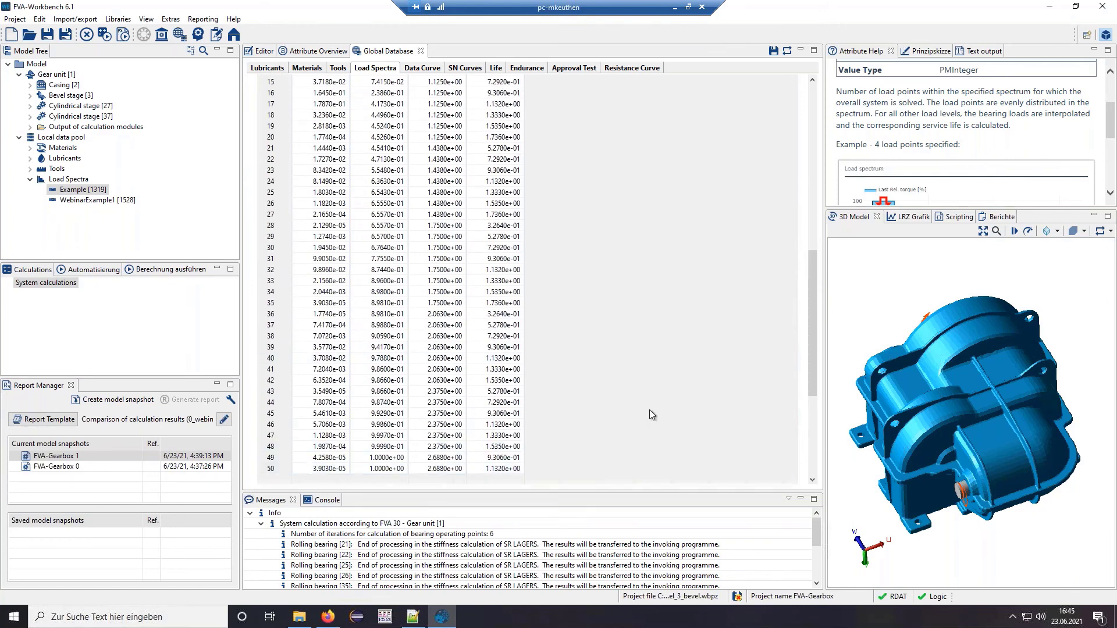
pyautogui.moveTo(812, 299); pyautogui.dragTo(809, 124)
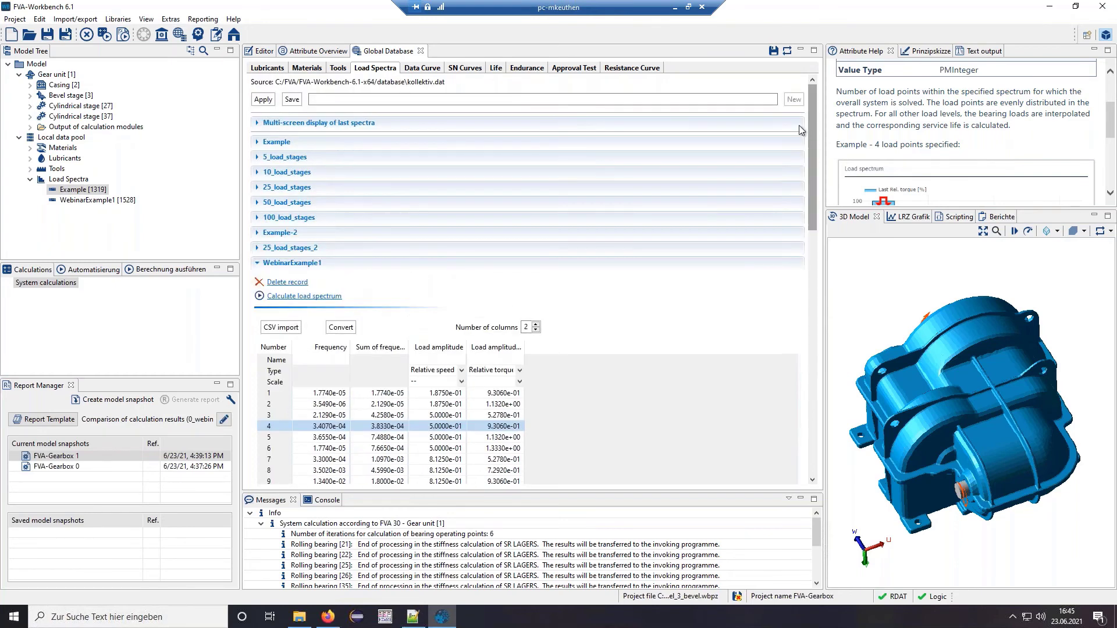
# - Enter WebinarExample2 as the name for a new load spectrum record
pyautogui.click(627, 97)
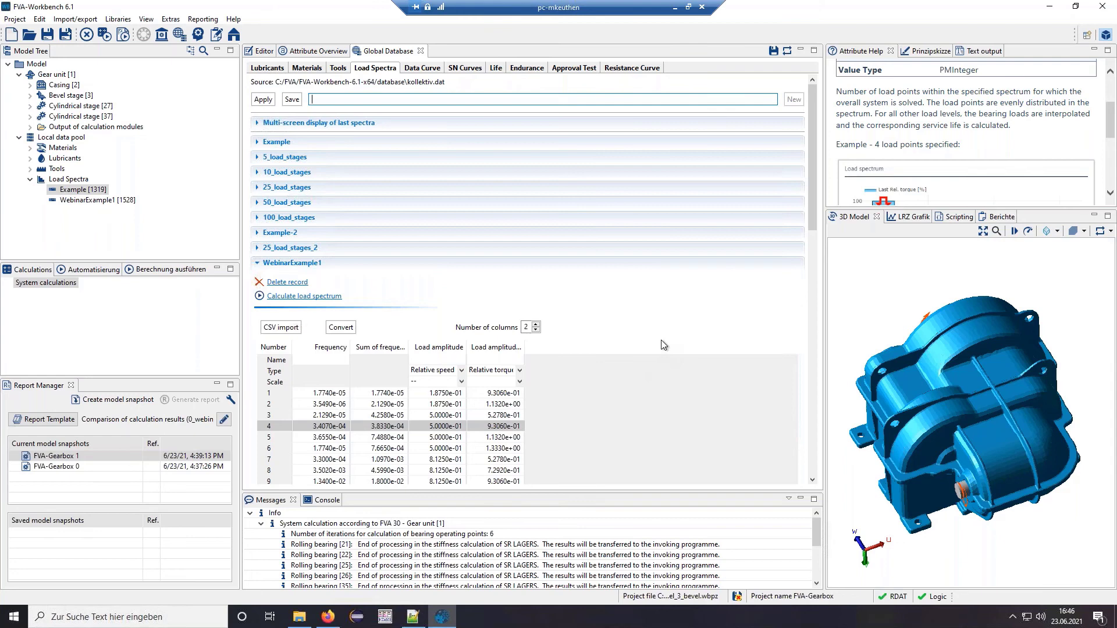
pyautogui.write('Webina')
pyautogui.write('rExample2')
# - Create the WebinarExample2 record and start a step-reduction load spectrum calculation
pyautogui.click(795, 99)
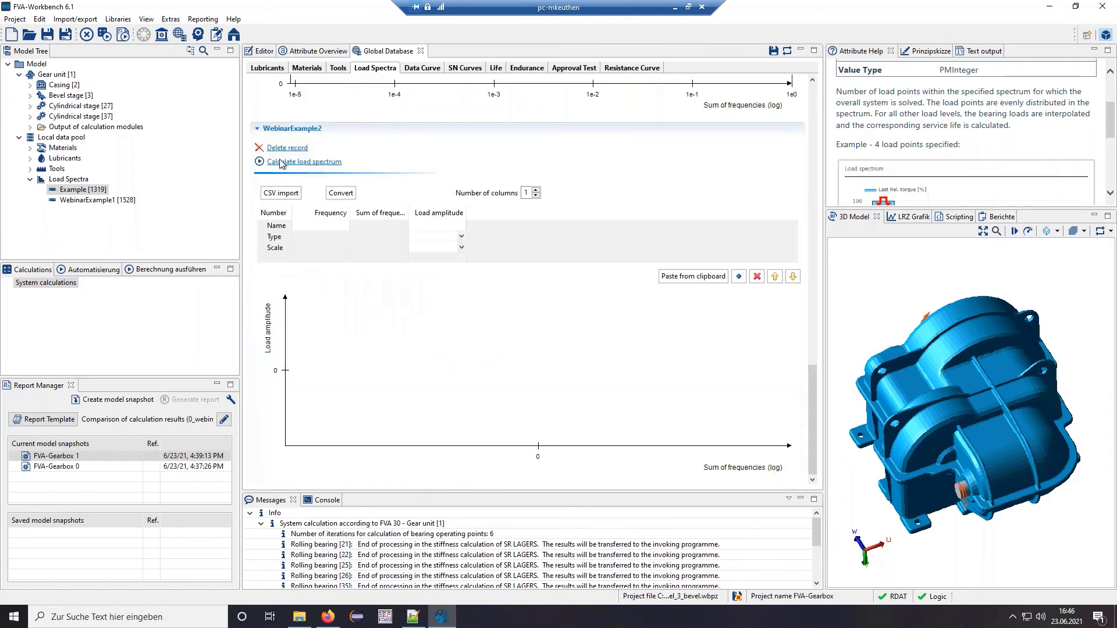
pyautogui.click(293, 167)
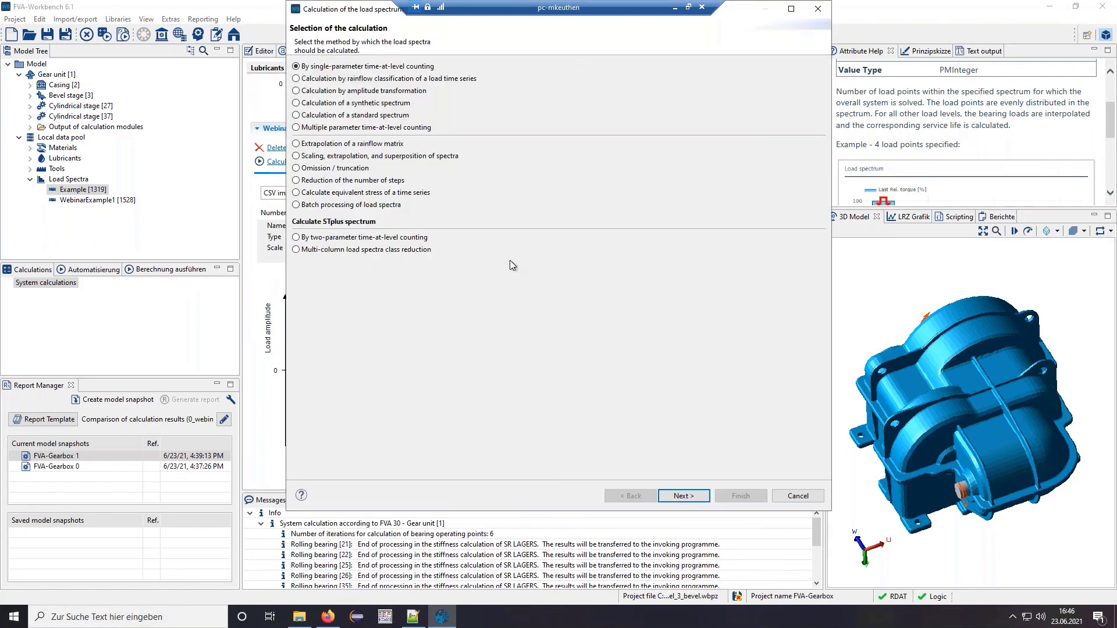
pyautogui.click(356, 251)
pyautogui.click(692, 498)
# - Reduce WebinarExample1 to 5 torque steps and 5 speed steps and finish
pyautogui.click(664, 67)
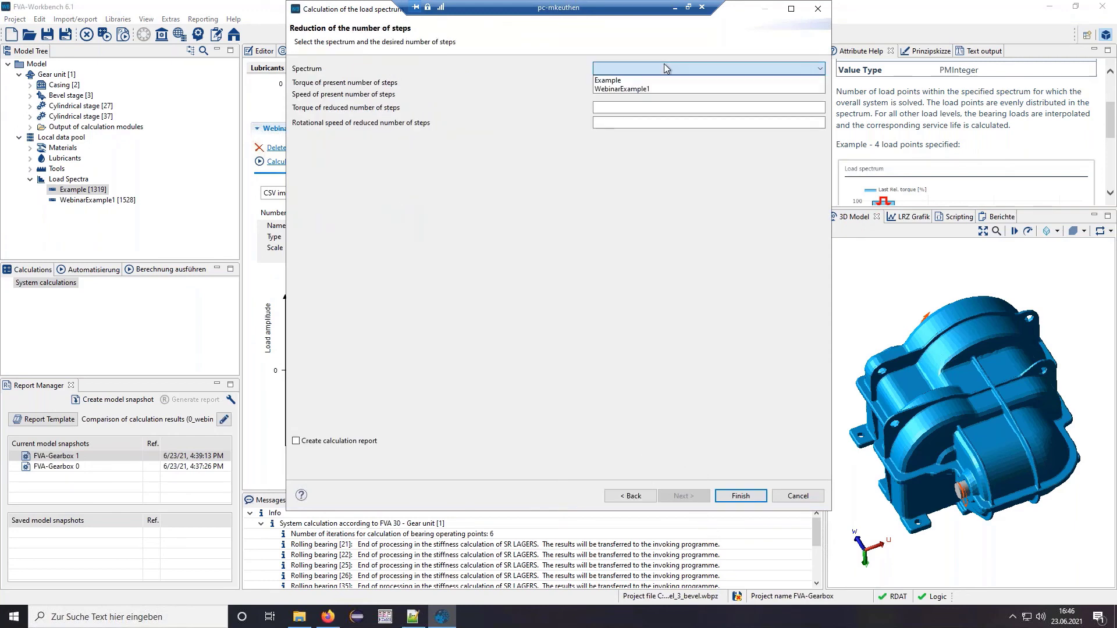
pyautogui.click(642, 91)
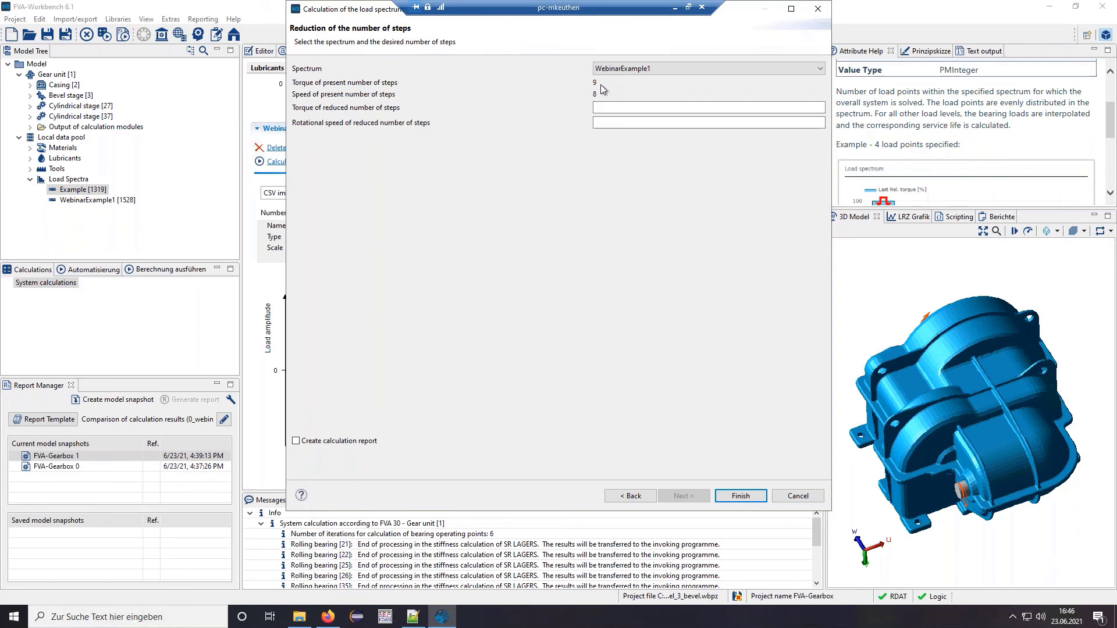
pyautogui.click(626, 108)
pyautogui.write('5')
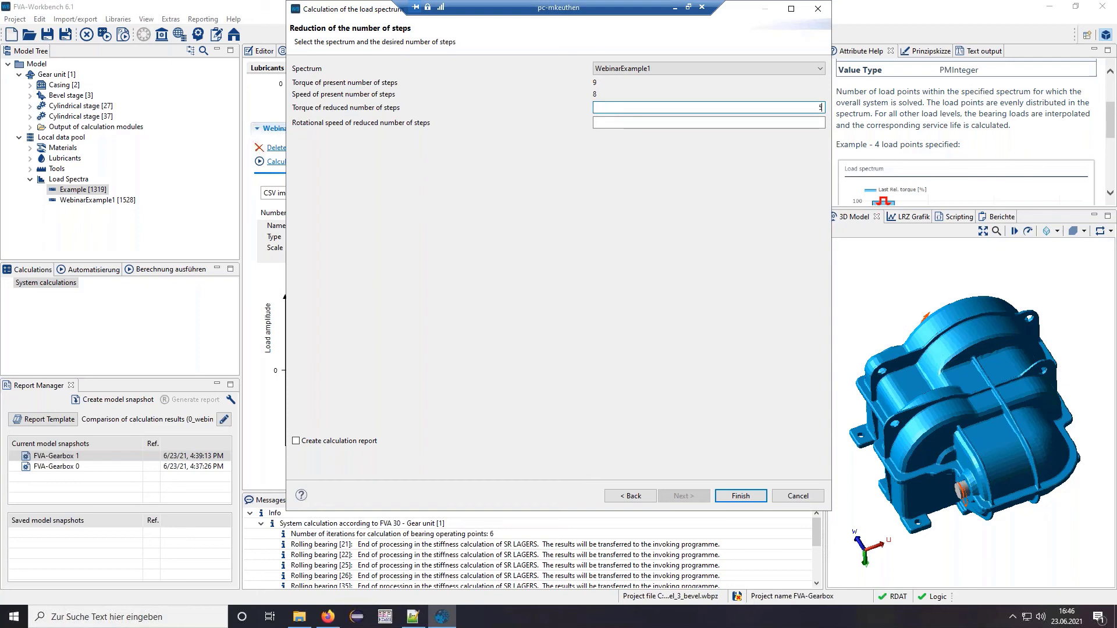
pyautogui.press('Tab')
pyautogui.write('5')
pyautogui.click(746, 503)
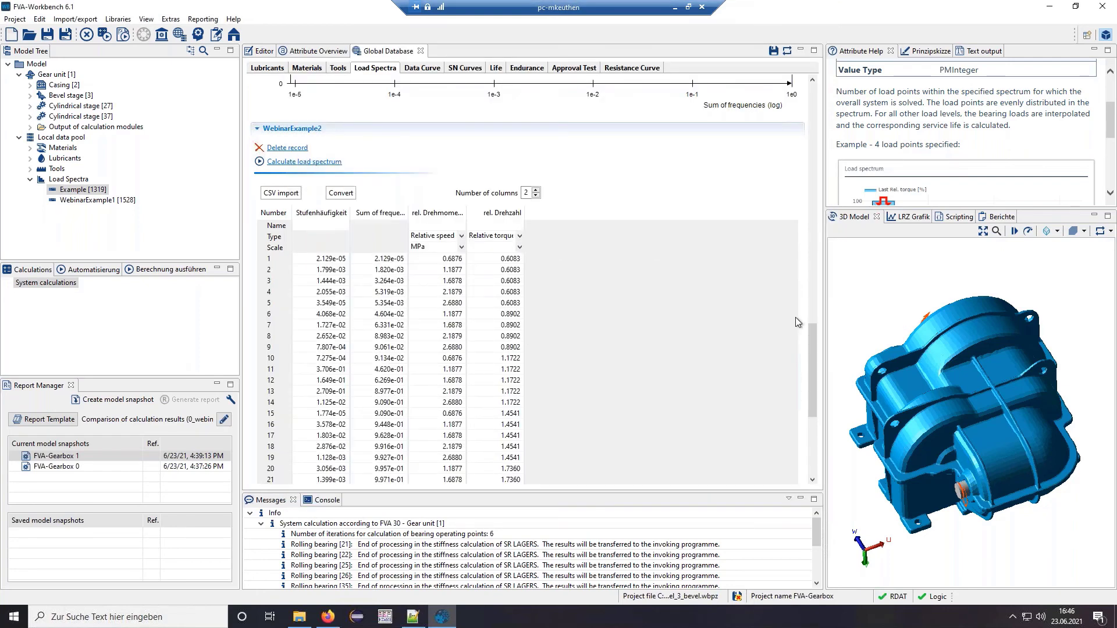
pyautogui.moveTo(815, 336); pyautogui.dragTo(819, 354)
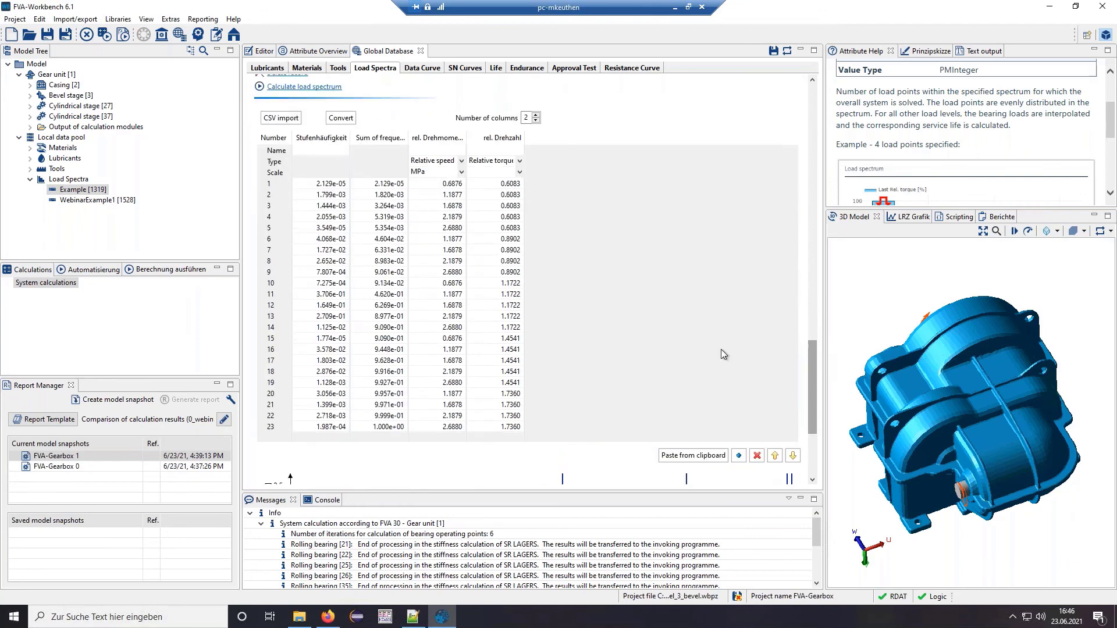
pyautogui.scroll(1, 813, 361)
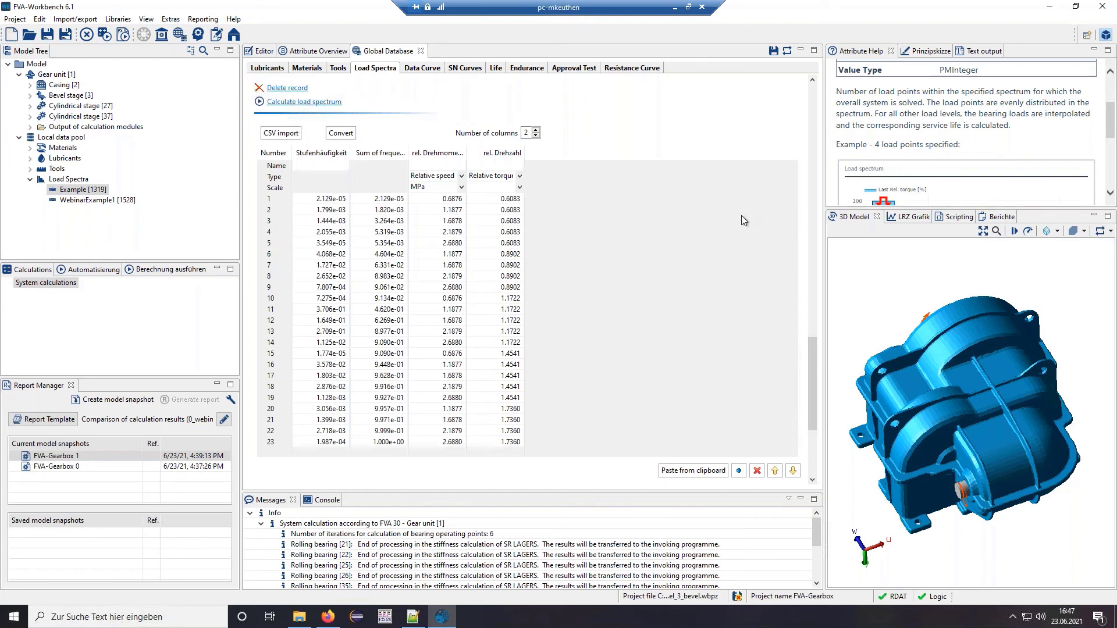
pyautogui.moveTo(814, 346); pyautogui.dragTo(816, 83)
pyautogui.click(379, 97)
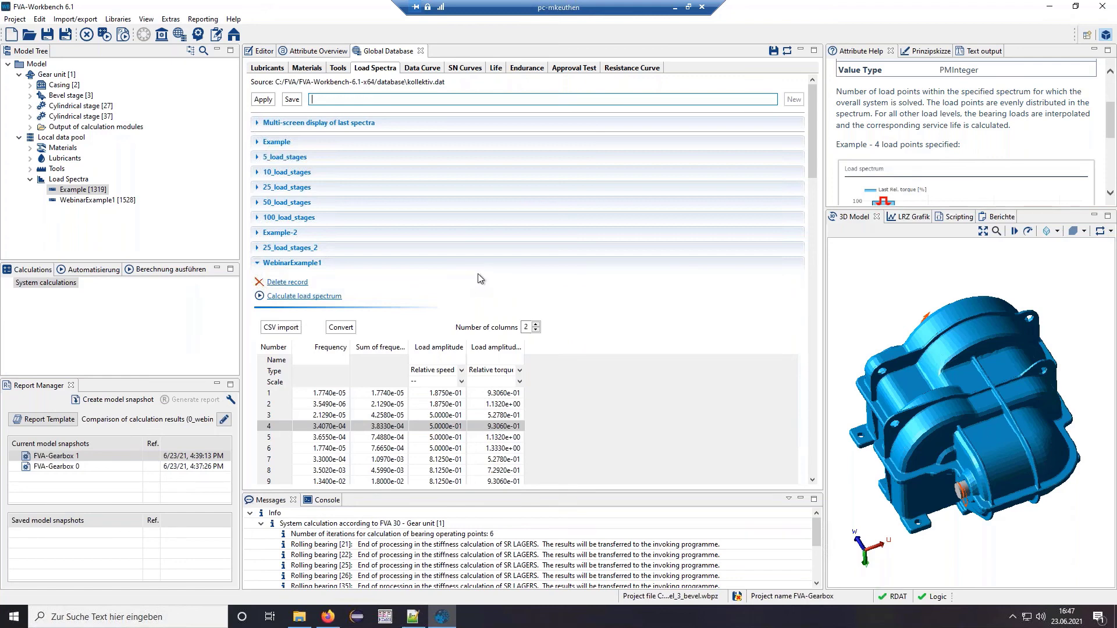
# - Create the WebinarExample3 record and start a rainflow classification load spectrum calculation
pyautogui.write('WebinarExample3')
pyautogui.click(794, 100)
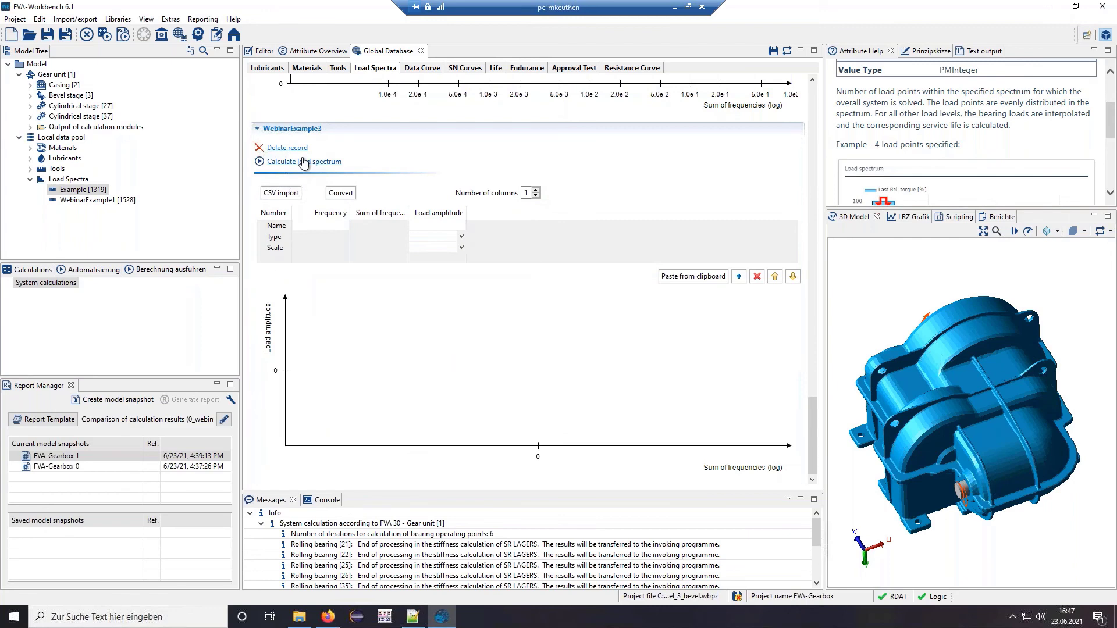
pyautogui.click(303, 163)
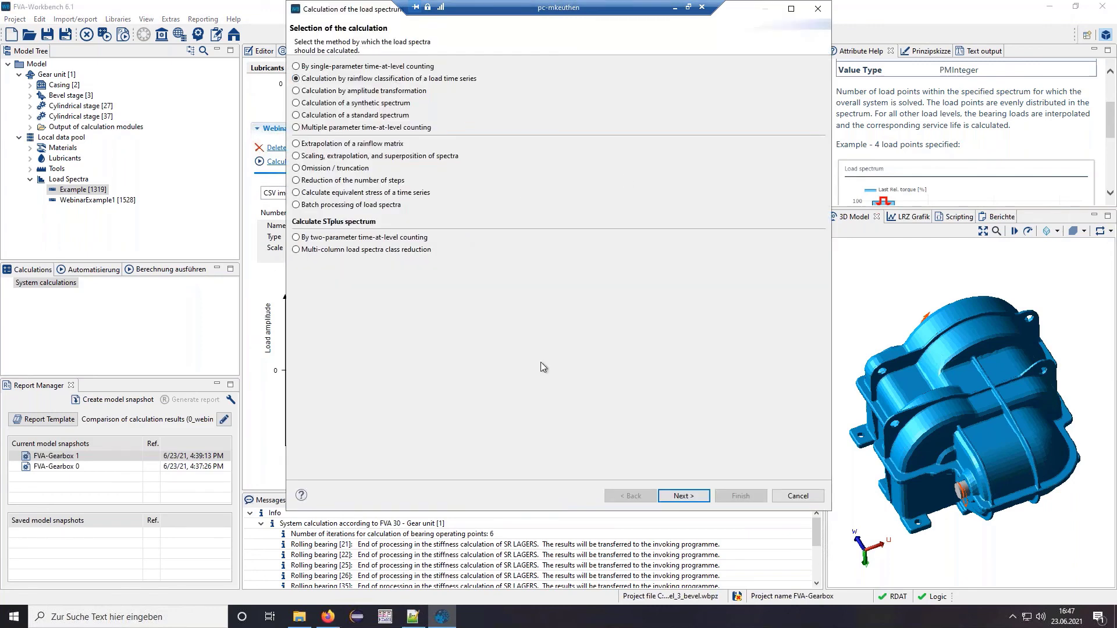
pyautogui.click(683, 495)
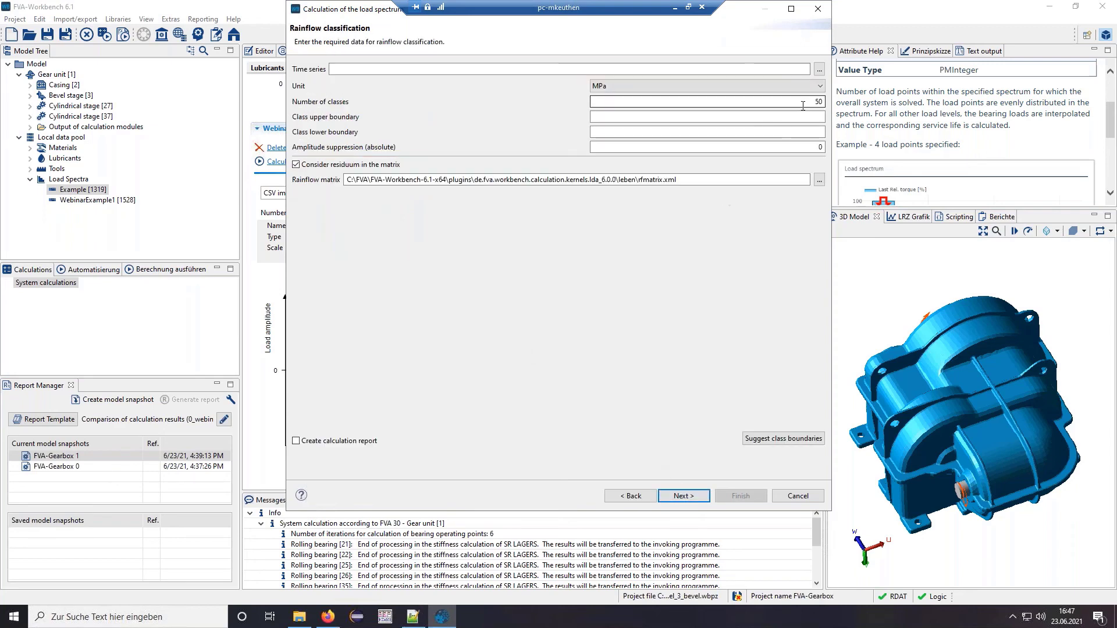
# - Classify the torque time series in Nm with suggested boundaries into a 50-class rainflow matrix
pyautogui.click(819, 69)
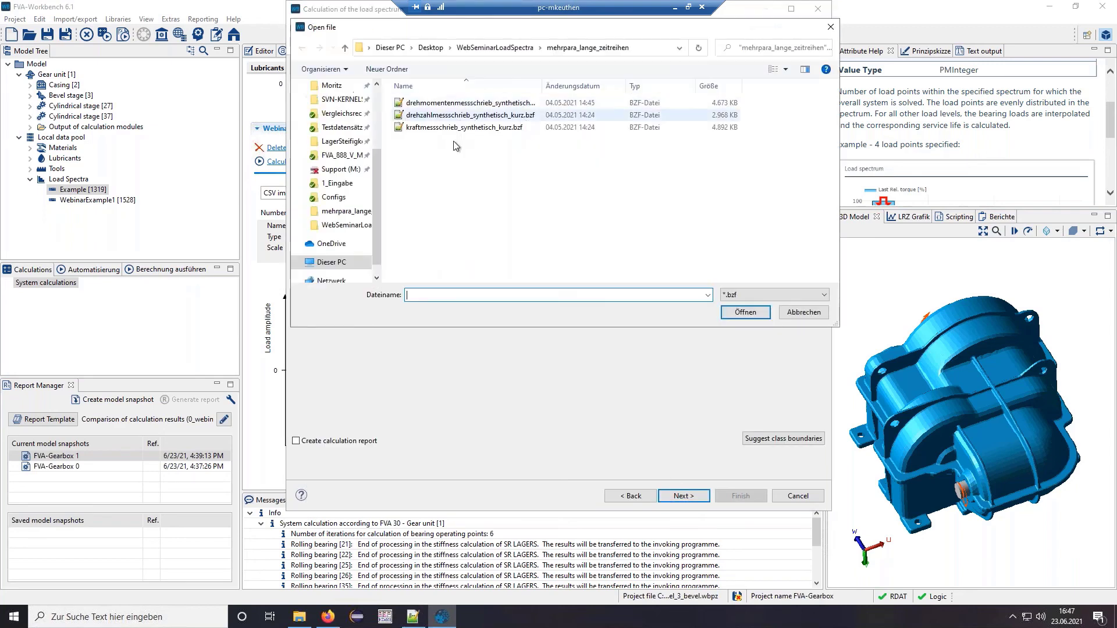
pyautogui.doubleClick(459, 103)
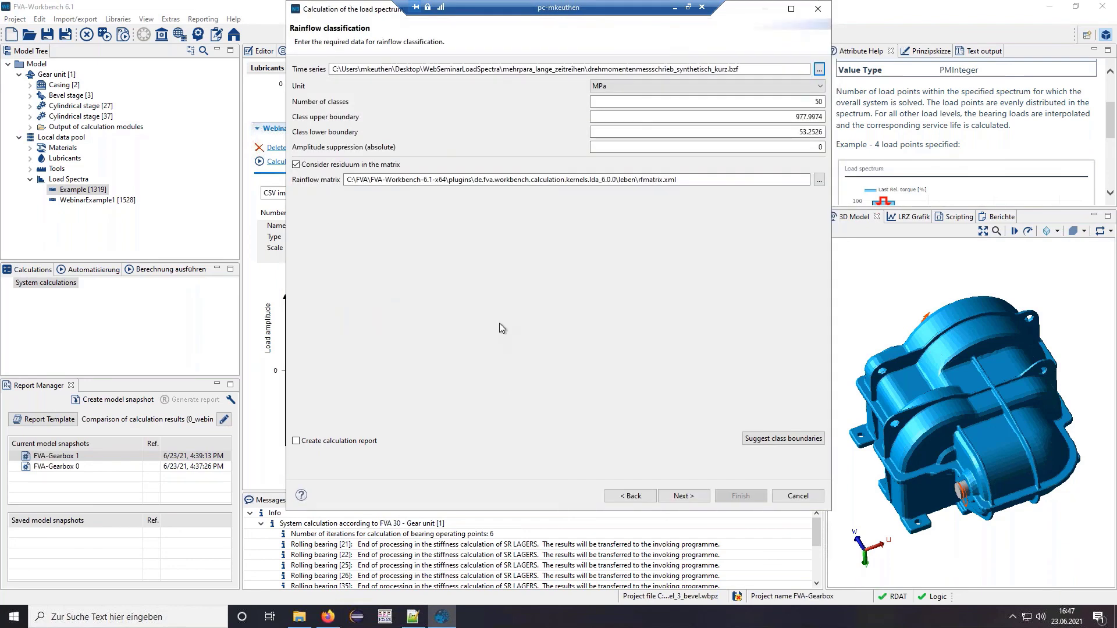
pyautogui.click(675, 86)
pyautogui.click(631, 133)
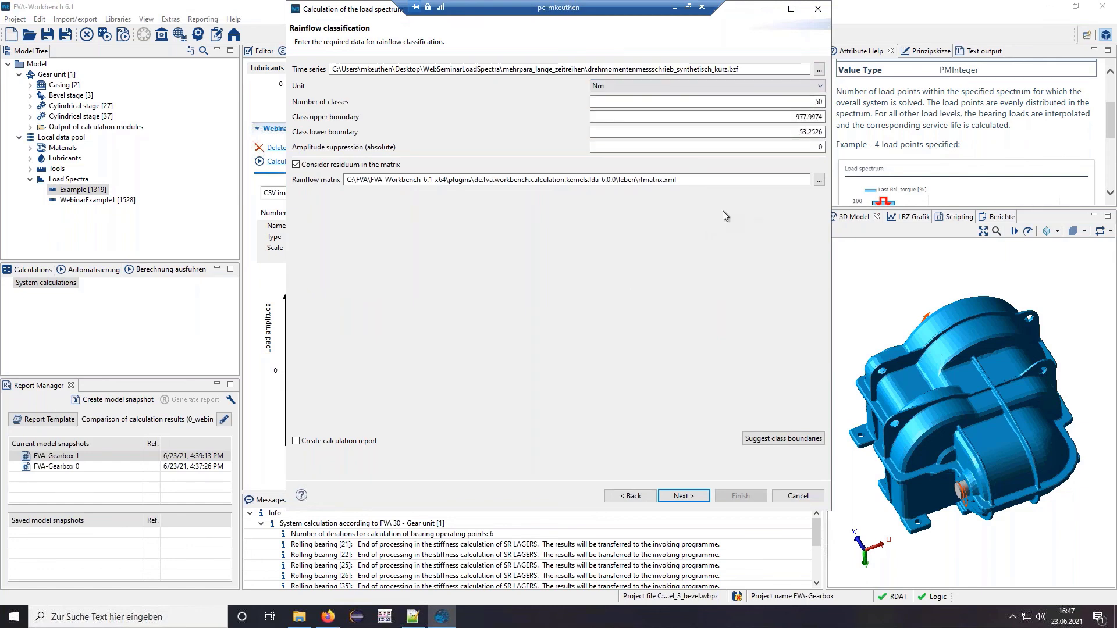
pyautogui.click(768, 439)
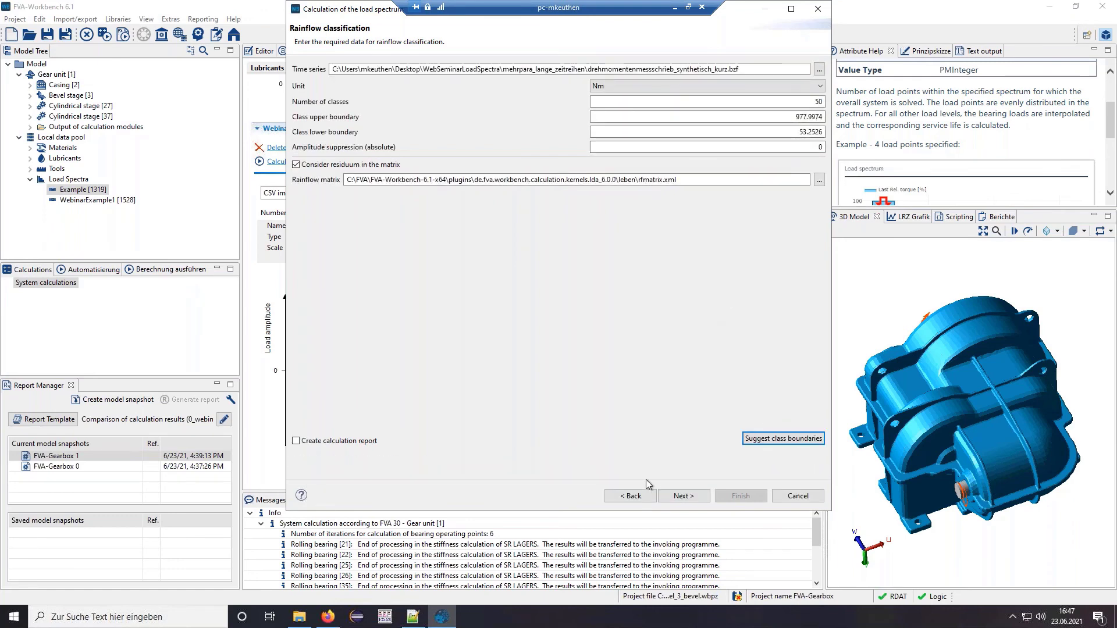
pyautogui.click(682, 497)
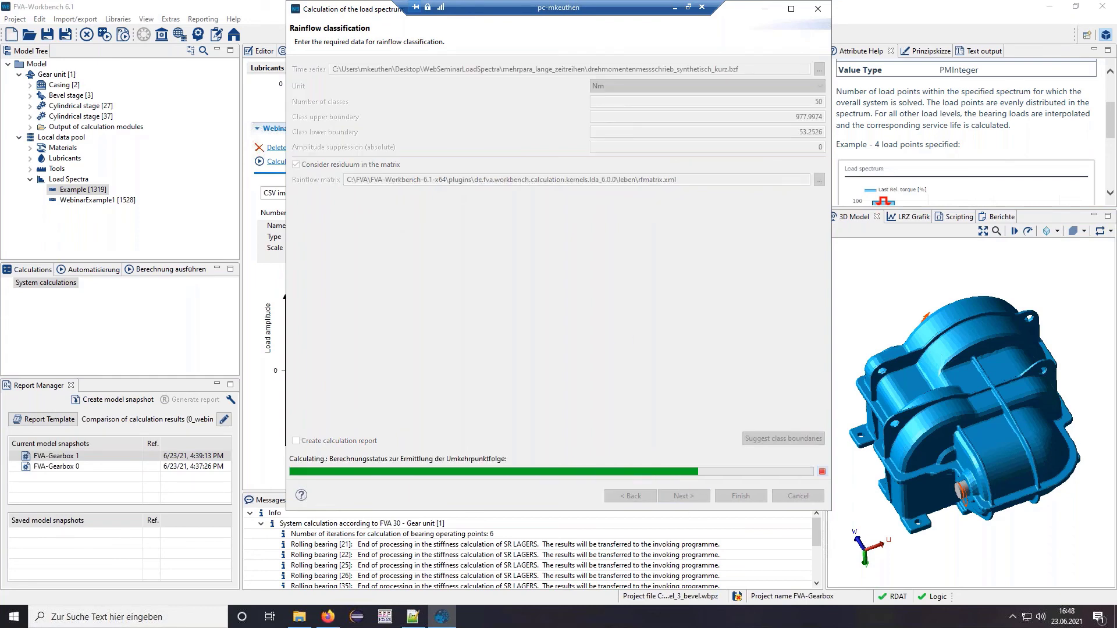
pyautogui.moveTo(547, 359); pyautogui.dragTo(509, 419)
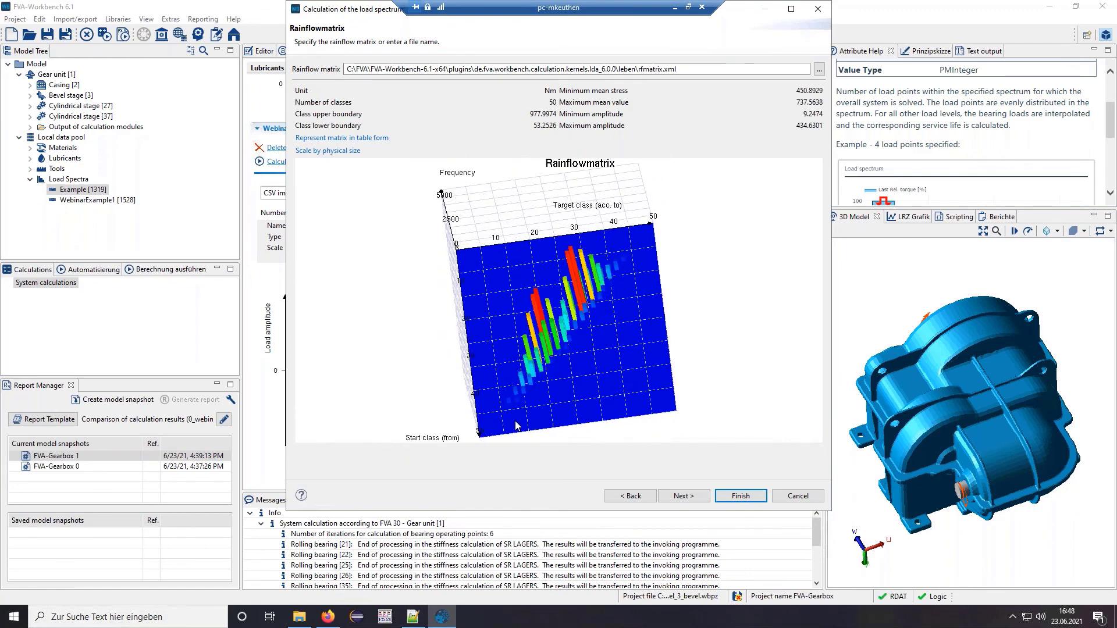
# - Scale the rainflow matrix to physical units and finish with mean stress R -1, M 0.4
pyautogui.click(329, 151)
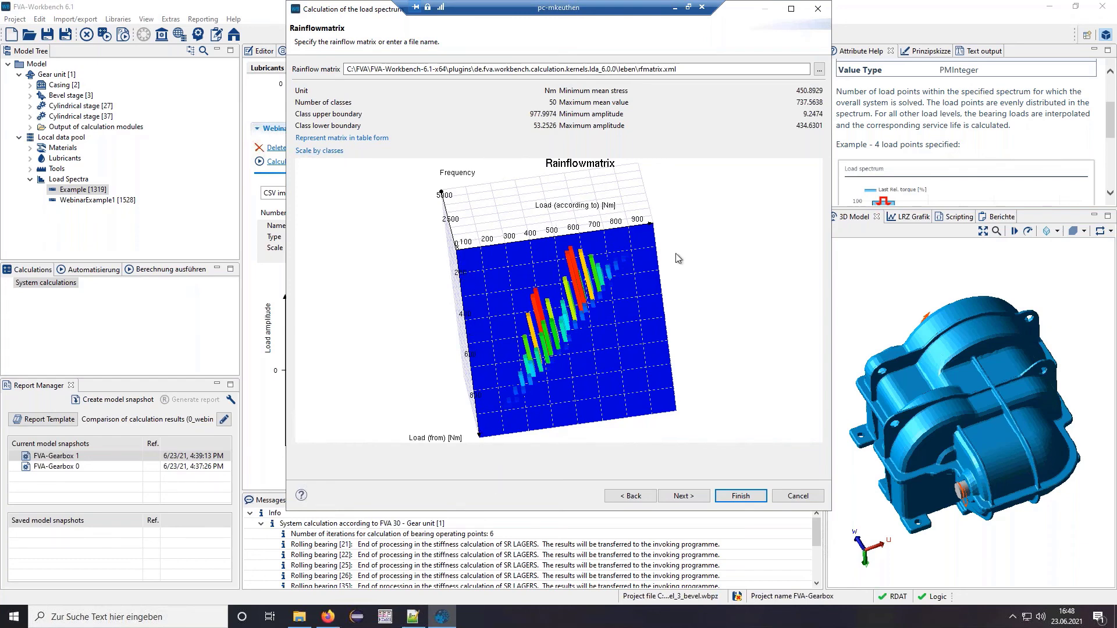
pyautogui.moveTo(775, 288)
pyautogui.mouseDown()
pyautogui.moveTo(790, 320)
pyautogui.moveTo(781, 289)
pyautogui.mouseUp()
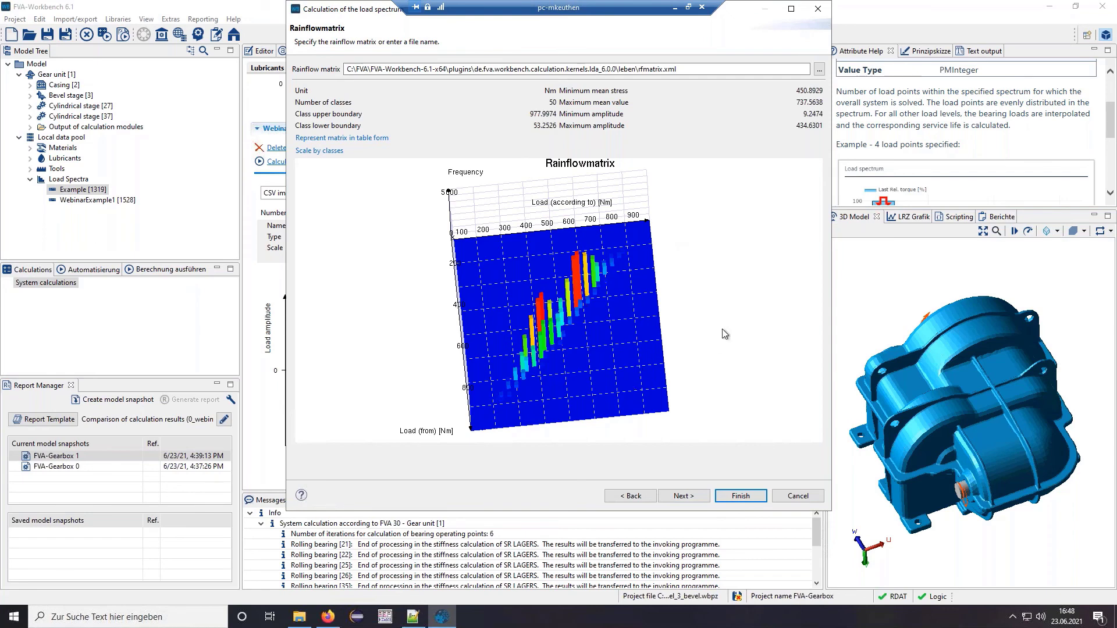
pyautogui.click(684, 496)
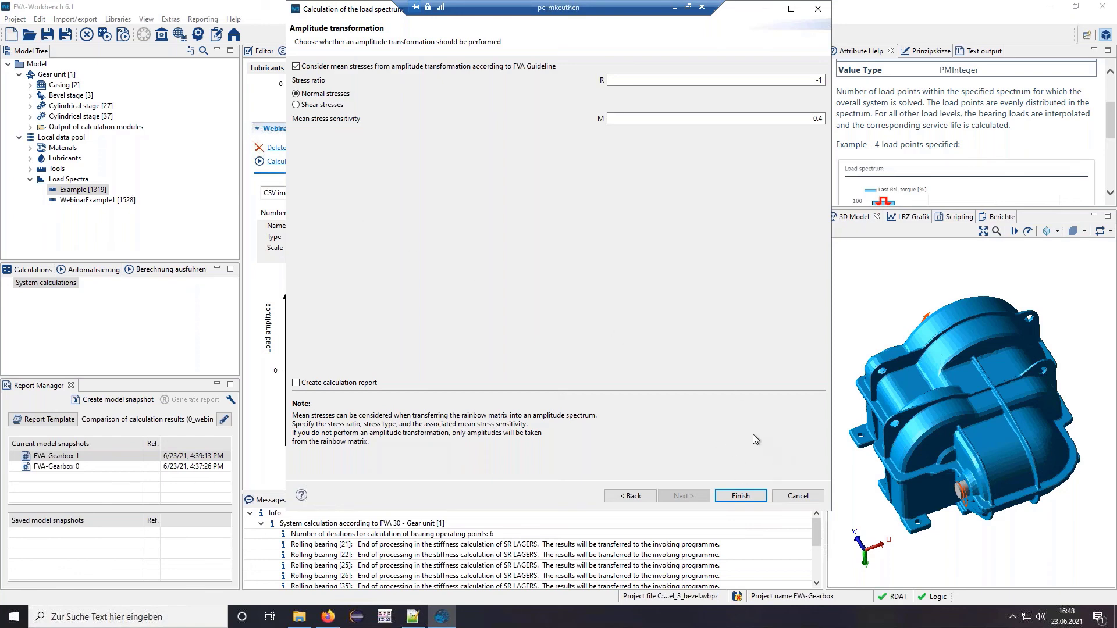
pyautogui.click(742, 497)
pyautogui.moveTo(812, 355); pyautogui.dragTo(795, 442)
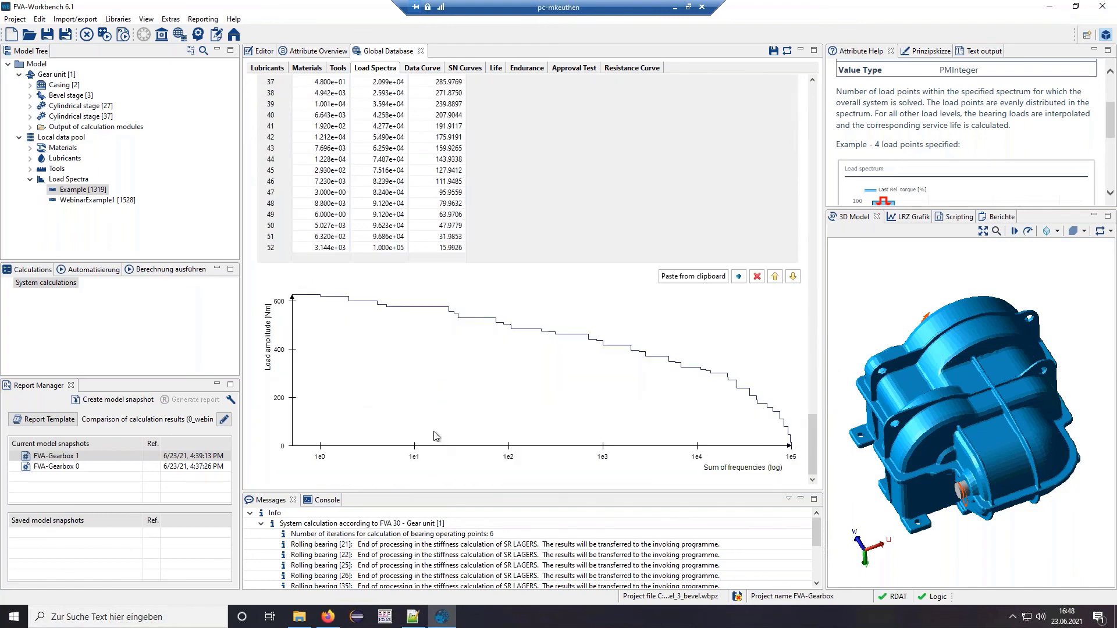
# - Review the WebinarExample3 spectrum, cancel the reopened calculation dialog, and open the Help menu
pyautogui.moveTo(436, 431)
pyautogui.moveTo(351, 383)
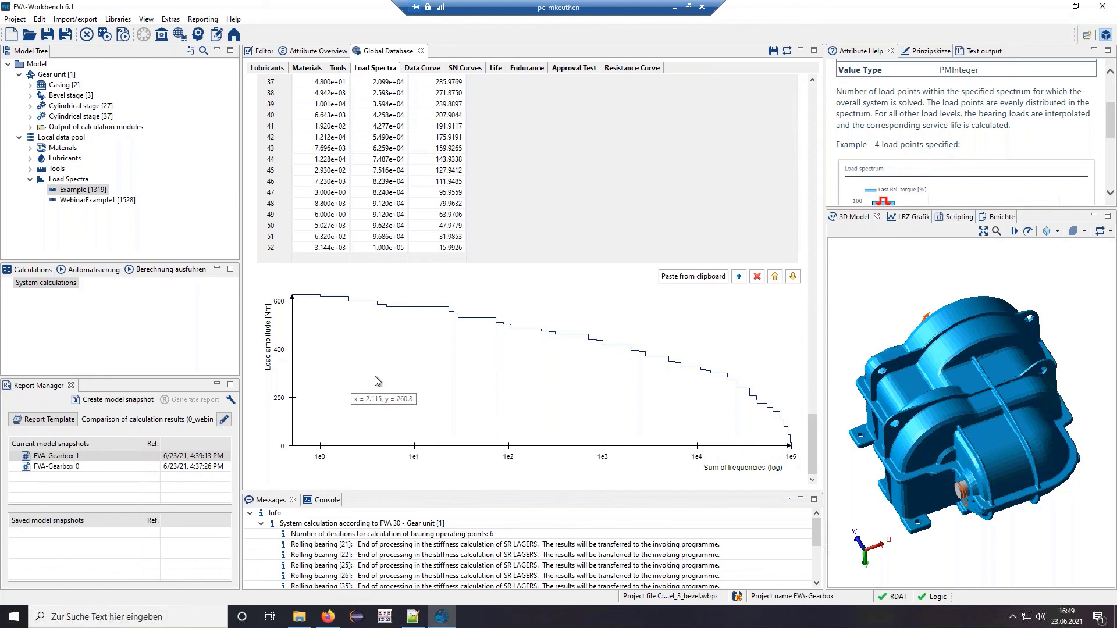
pyautogui.moveTo(373, 405)
pyautogui.scroll(10, 815, 435)
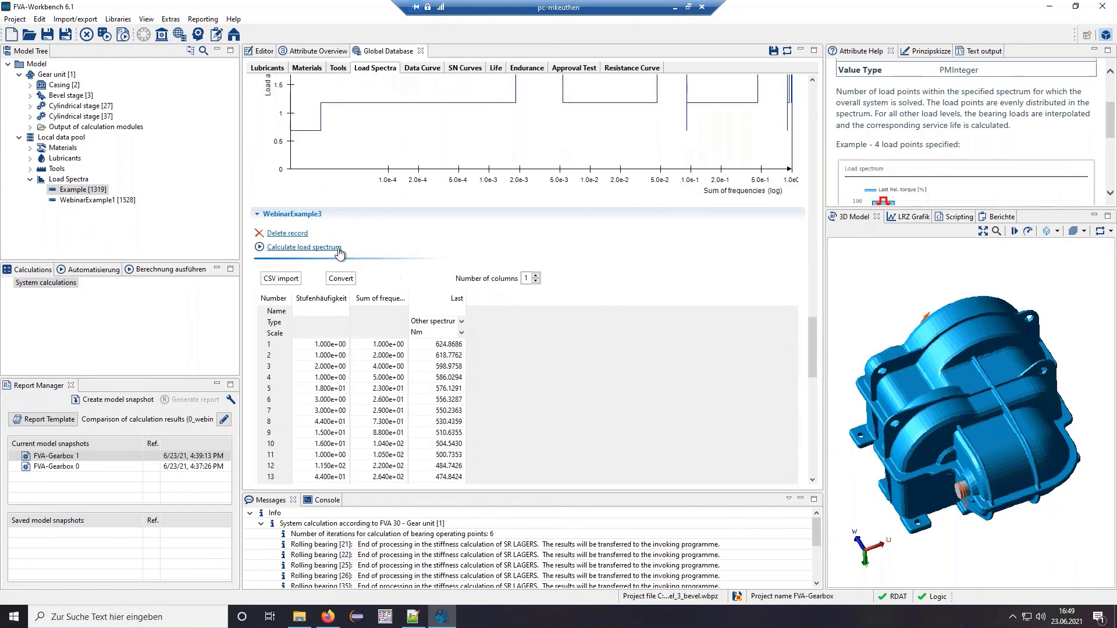
pyautogui.click(339, 253)
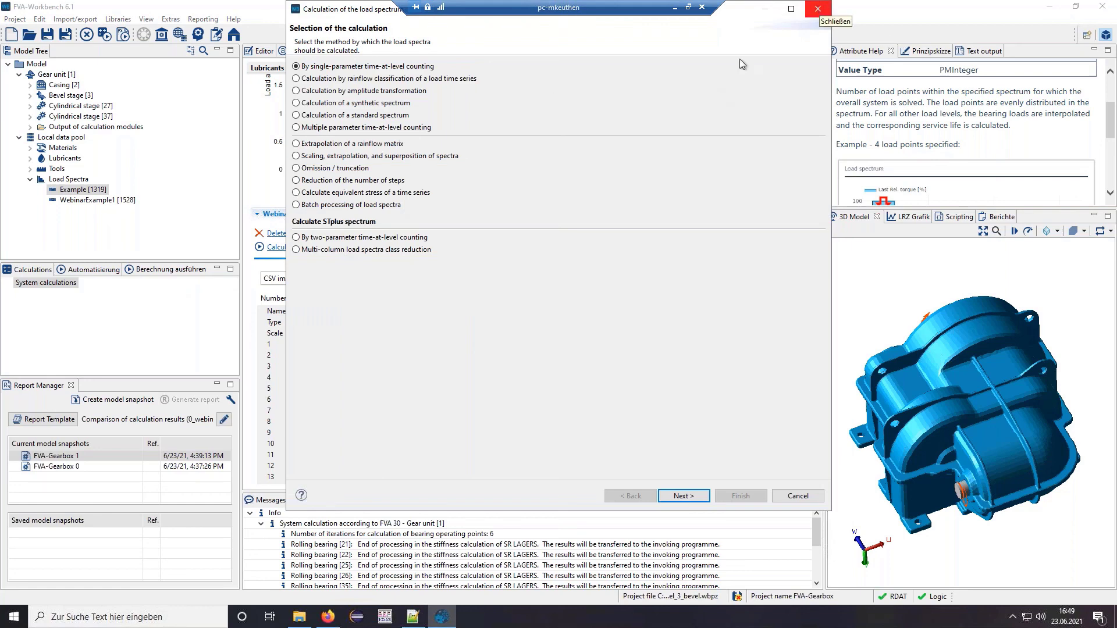
pyautogui.click(820, 9)
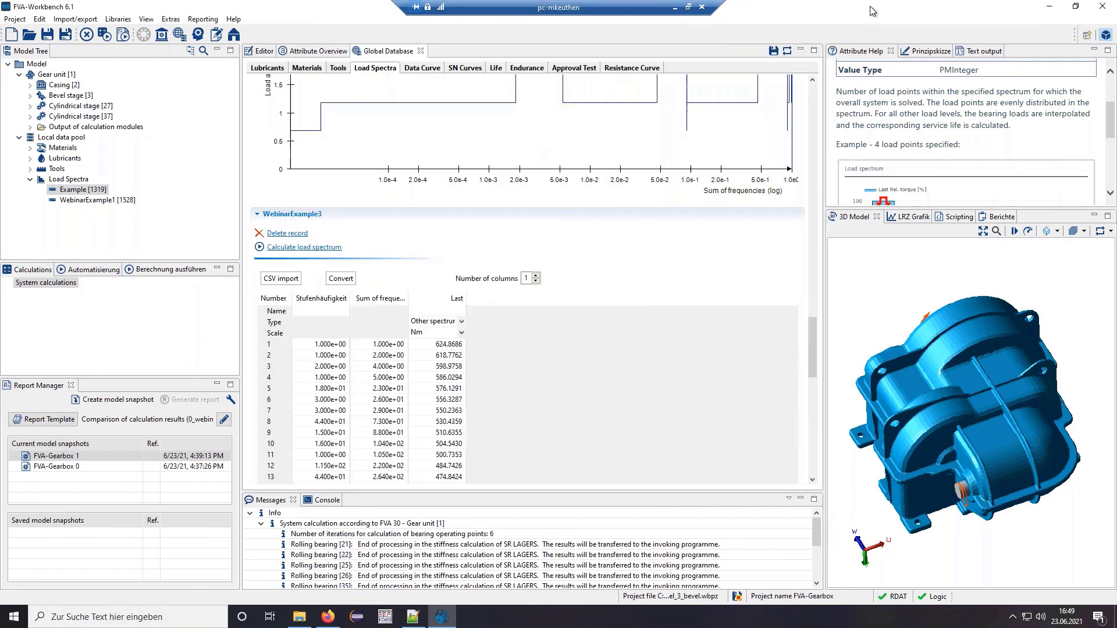
pyautogui.moveTo(812, 362); pyautogui.dragTo(820, 408)
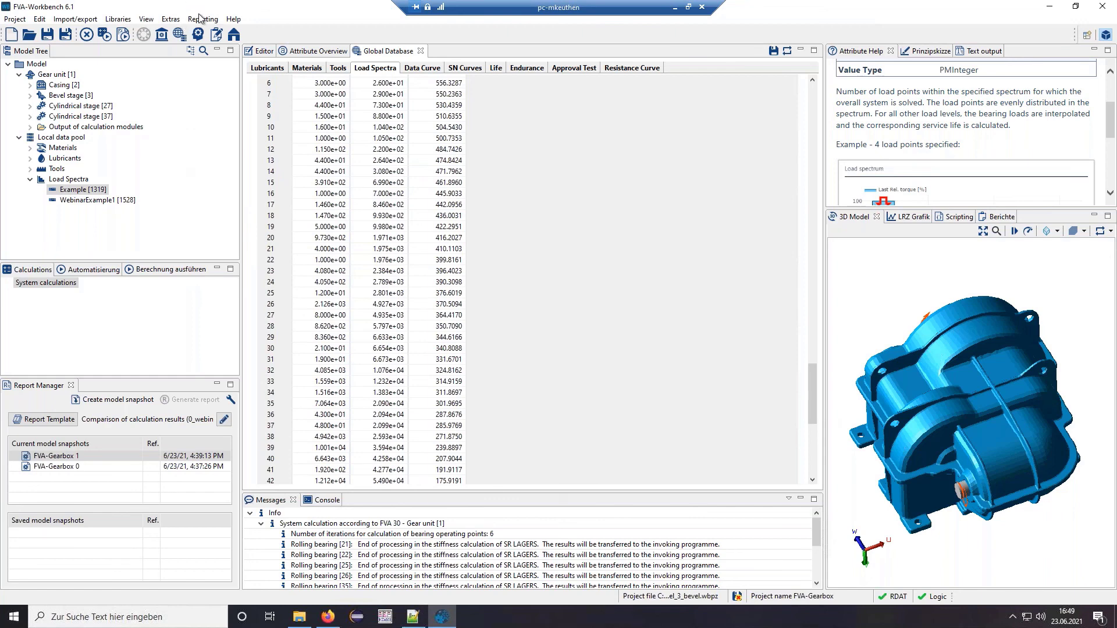
pyautogui.click(228, 20)
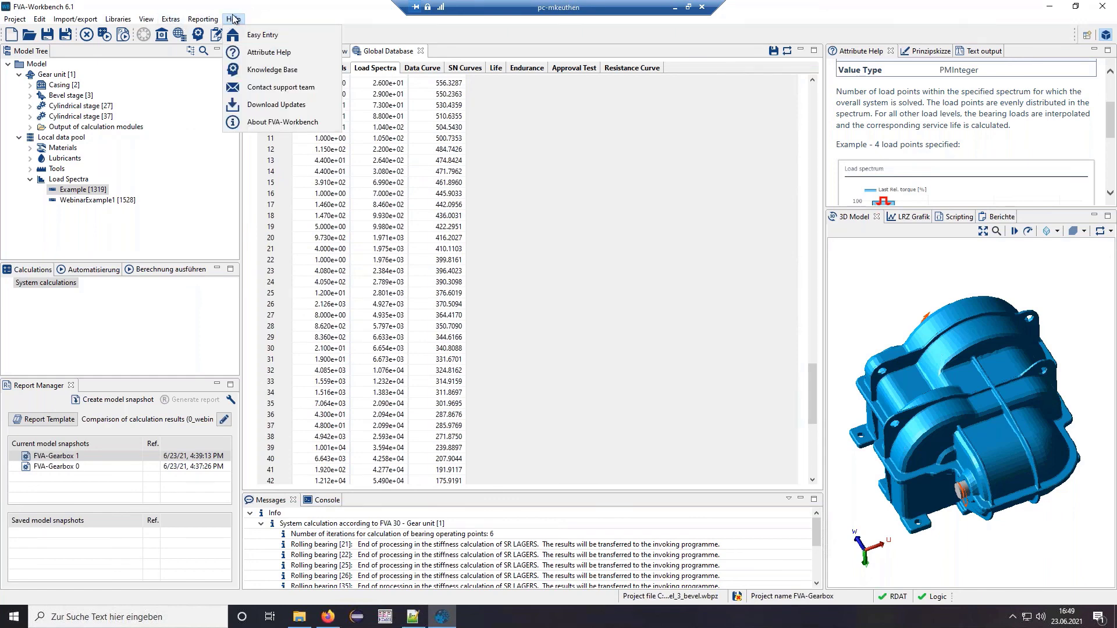
# - Choose Contact support team, then advance the slideshow to the FVA-Workbench 7.0 preview slide
pyautogui.click(265, 88)
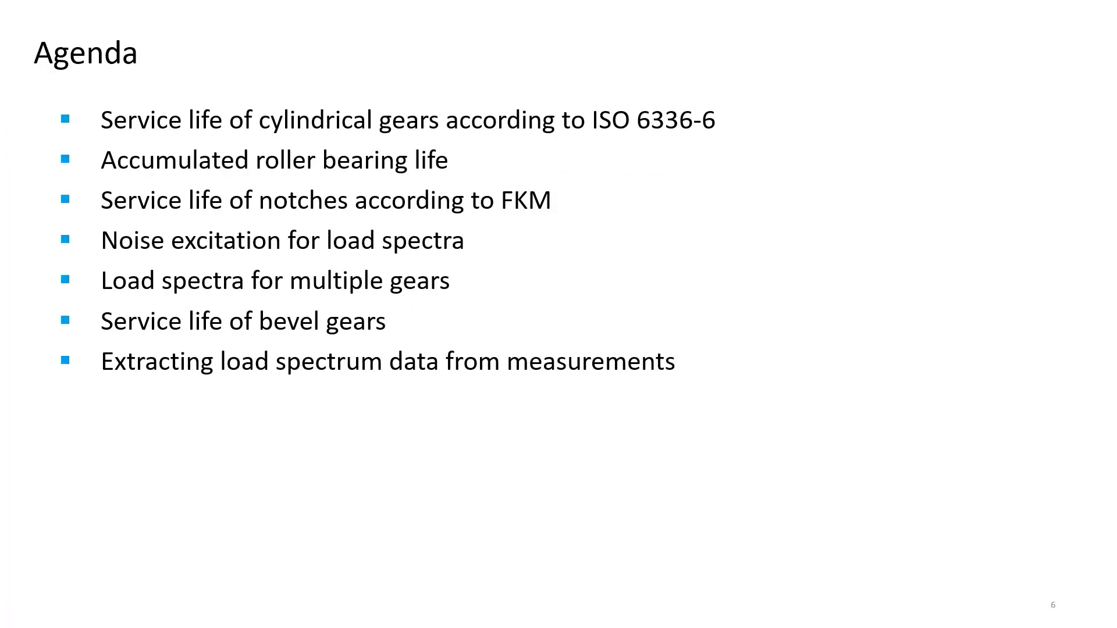
pyautogui.press('Right')
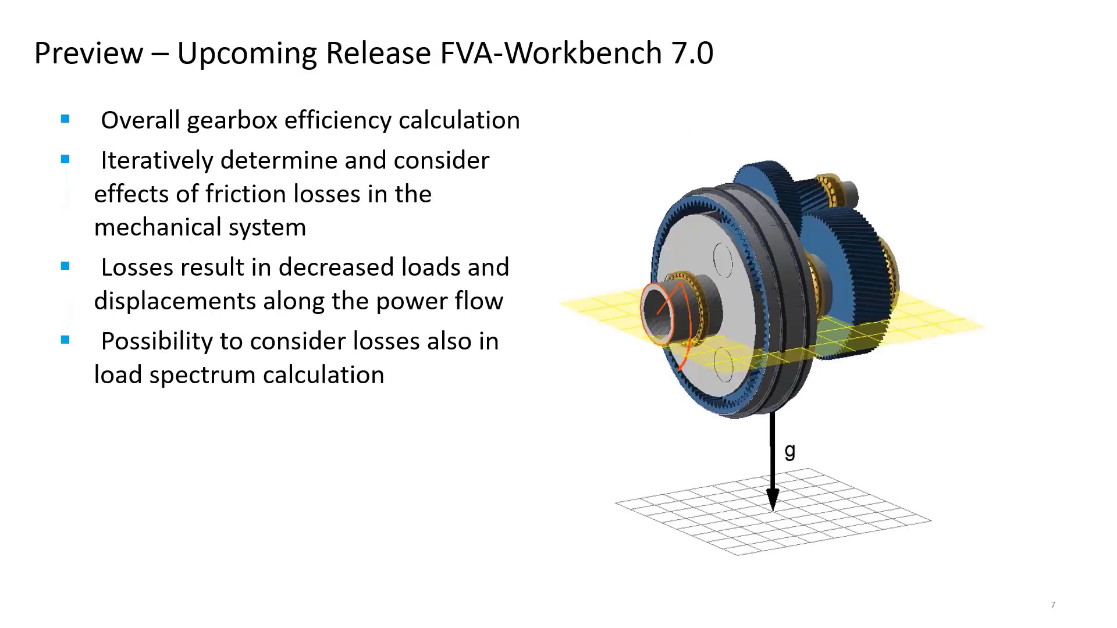